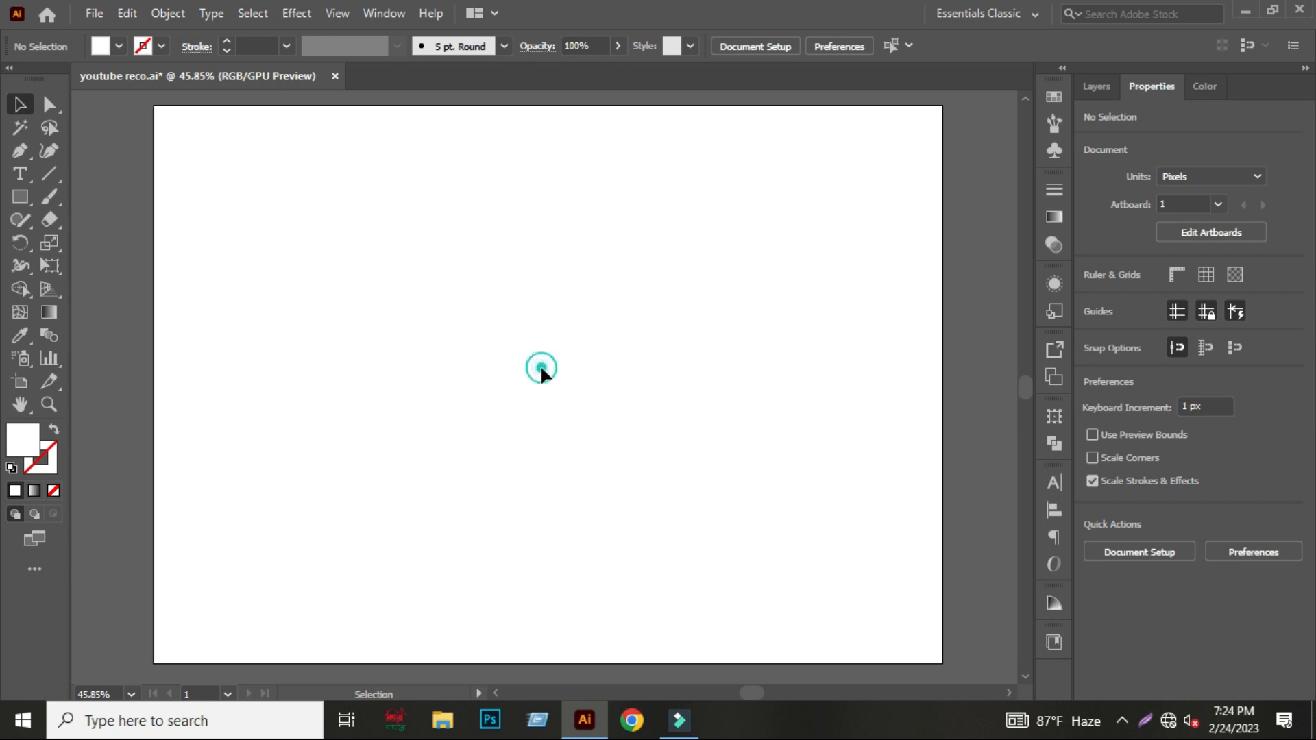
# Draw a rectangle covering the whole artboard and fill it with #d2d3d5.
pyautogui.click(20, 196)
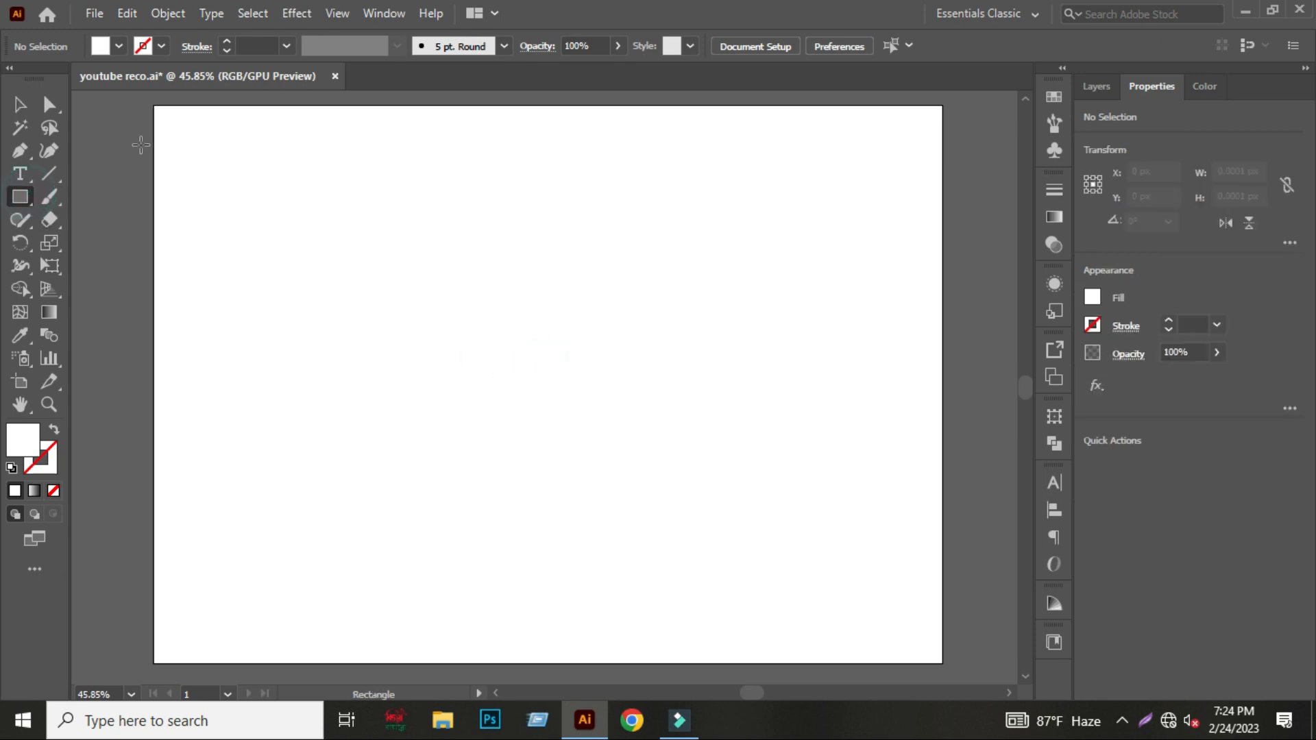
pyautogui.moveTo(152, 104); pyautogui.dragTo(942, 661)
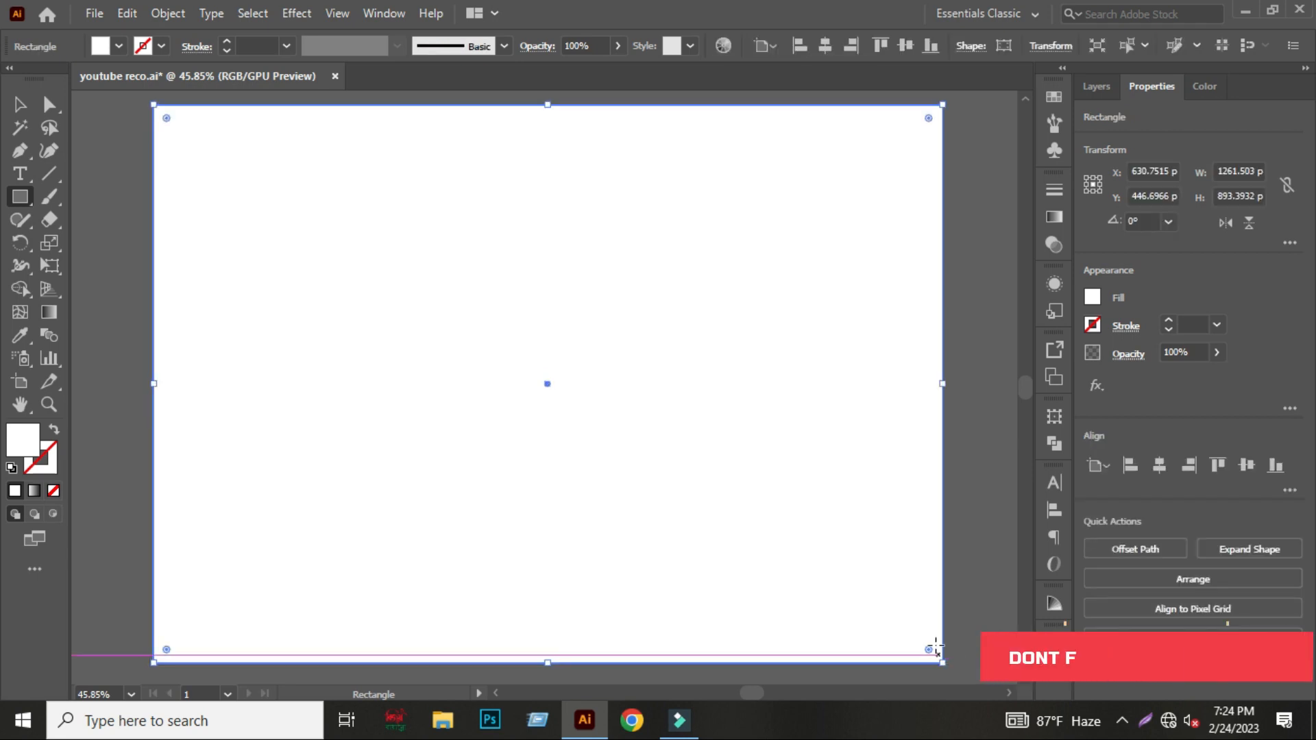
pyautogui.click(19, 106)
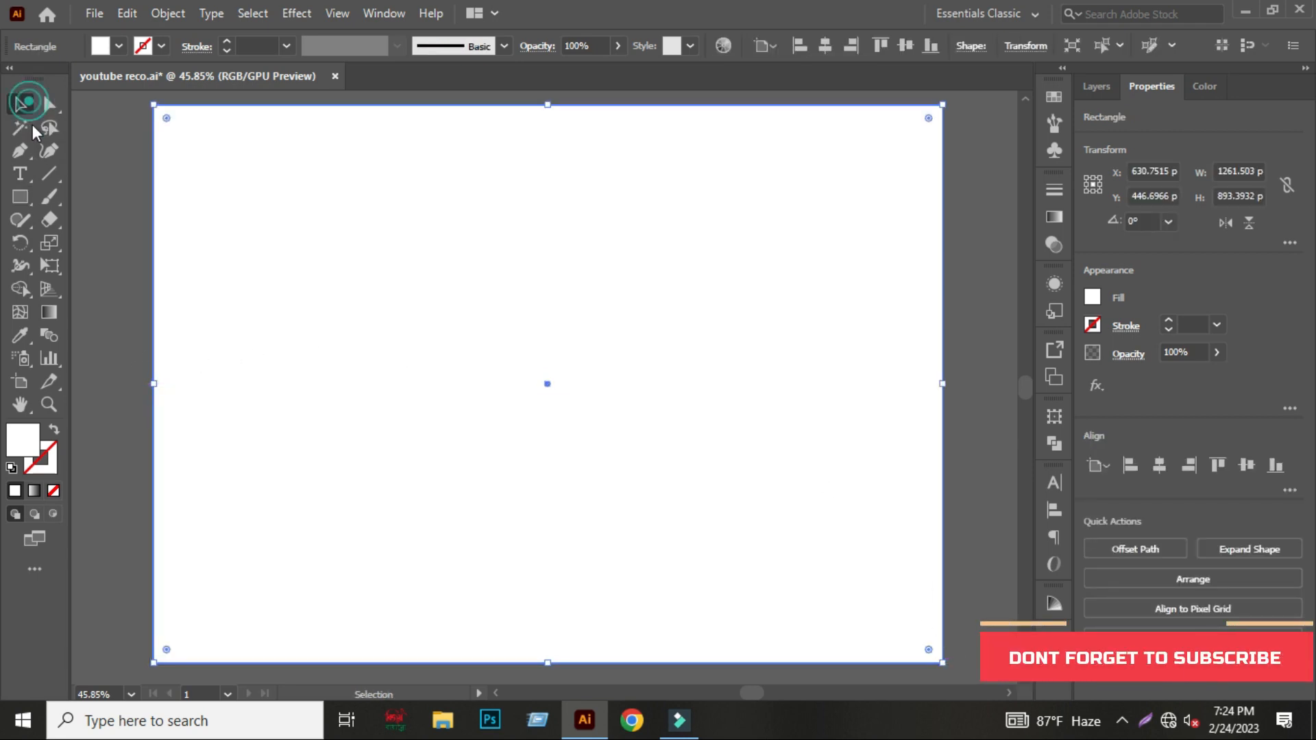
pyautogui.doubleClick(26, 449)
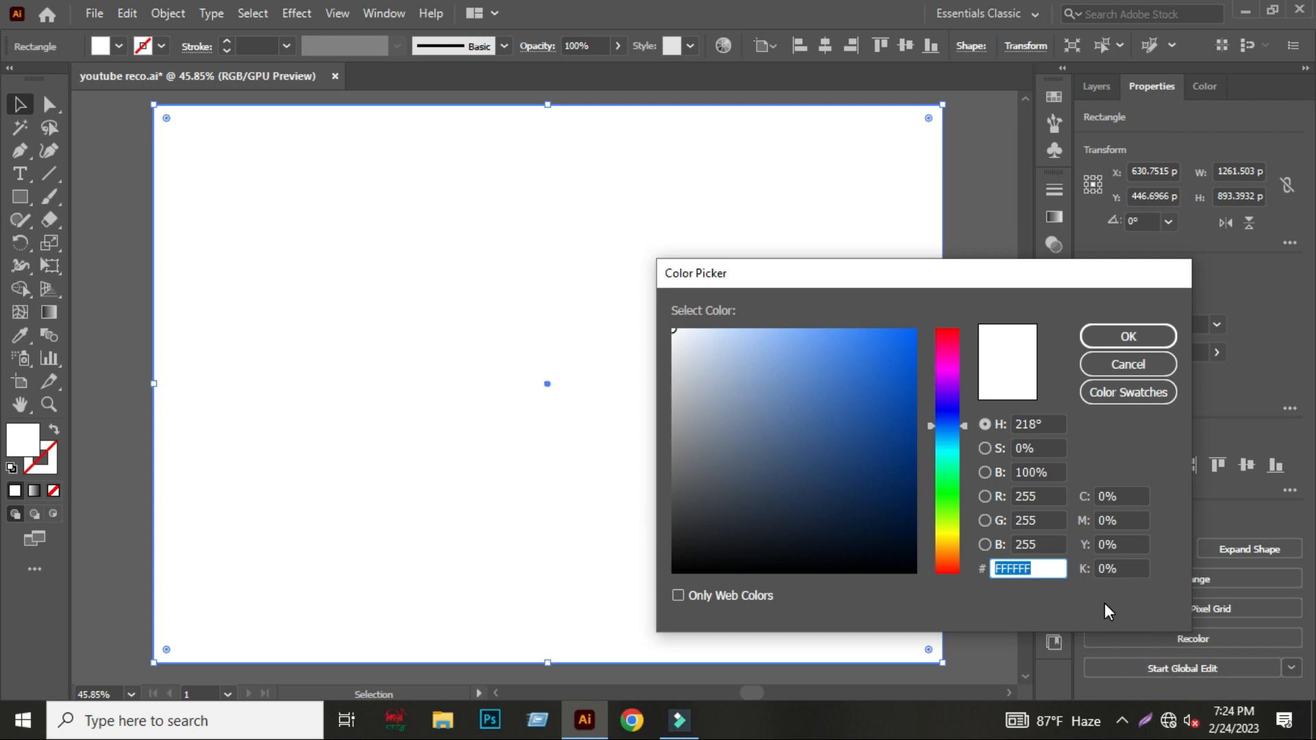
pyautogui.write('d2d3d5')
pyautogui.click(1164, 334)
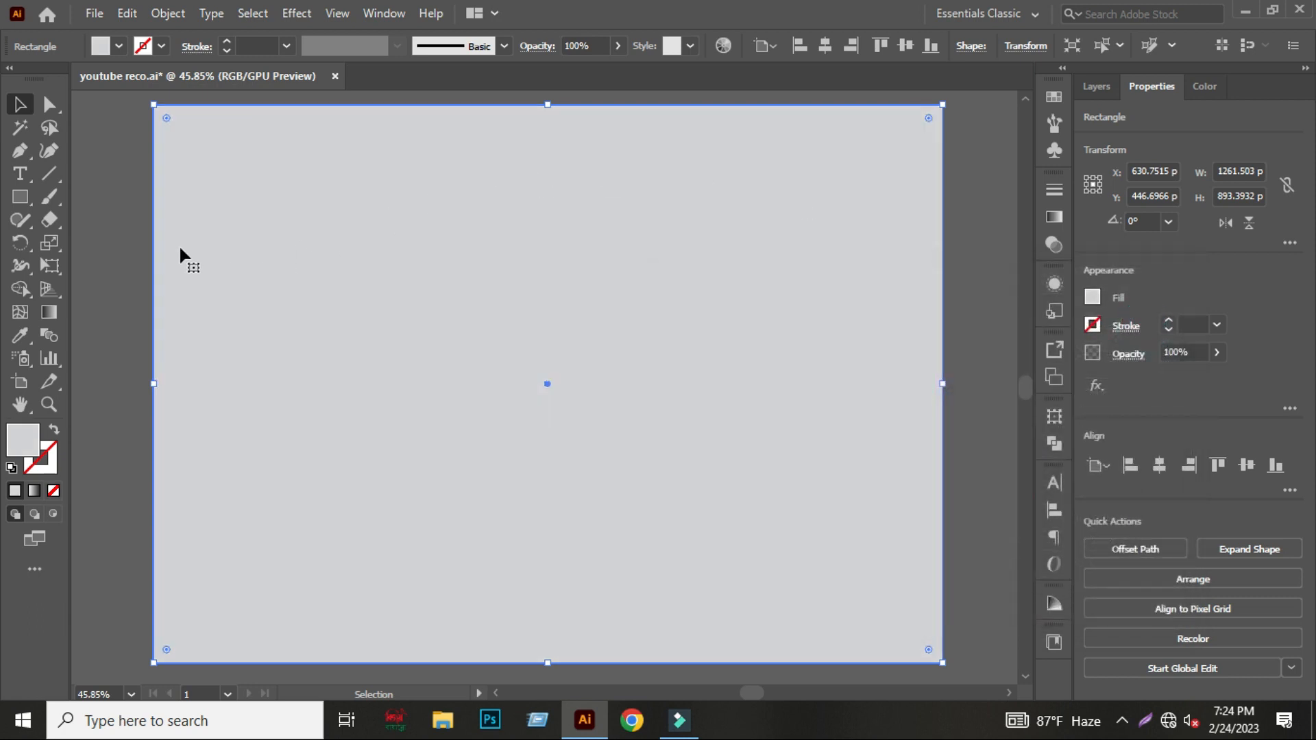
# Lock the grey background rectangle.
pyautogui.click(175, 21)
pyautogui.click(235, 144)
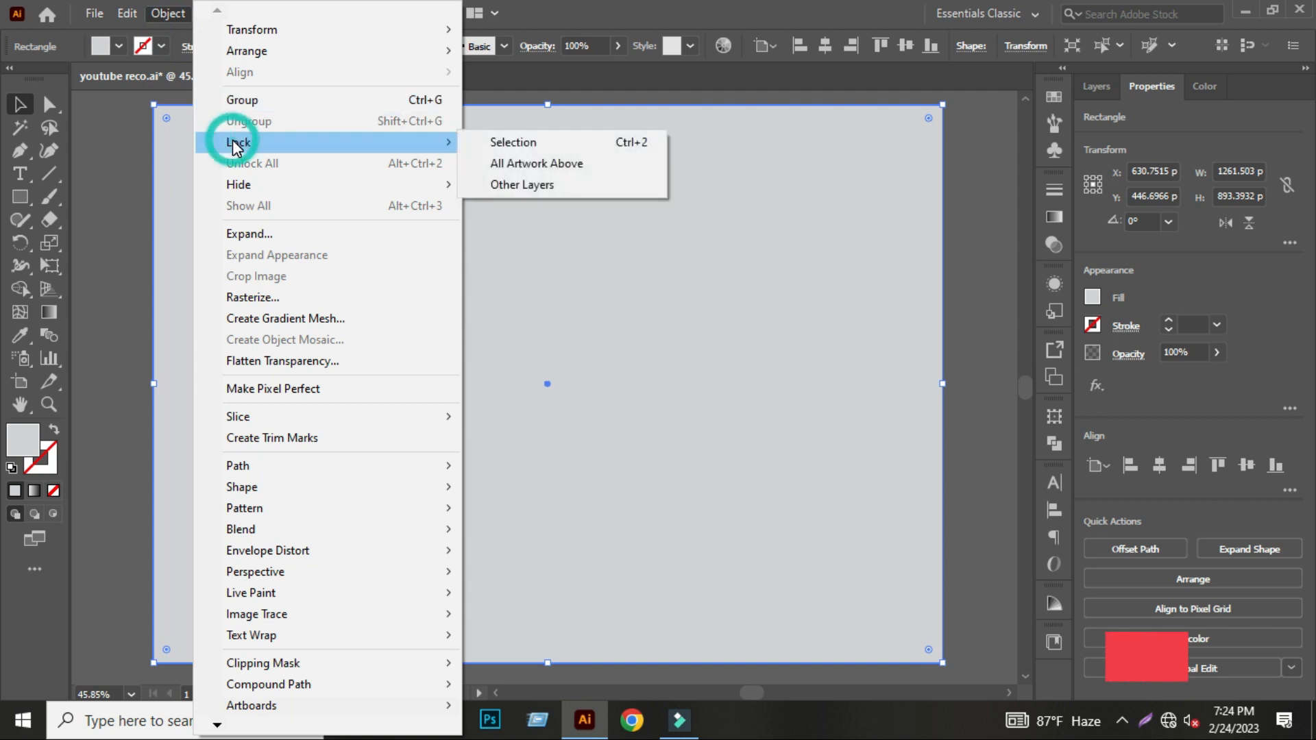
pyautogui.click(513, 142)
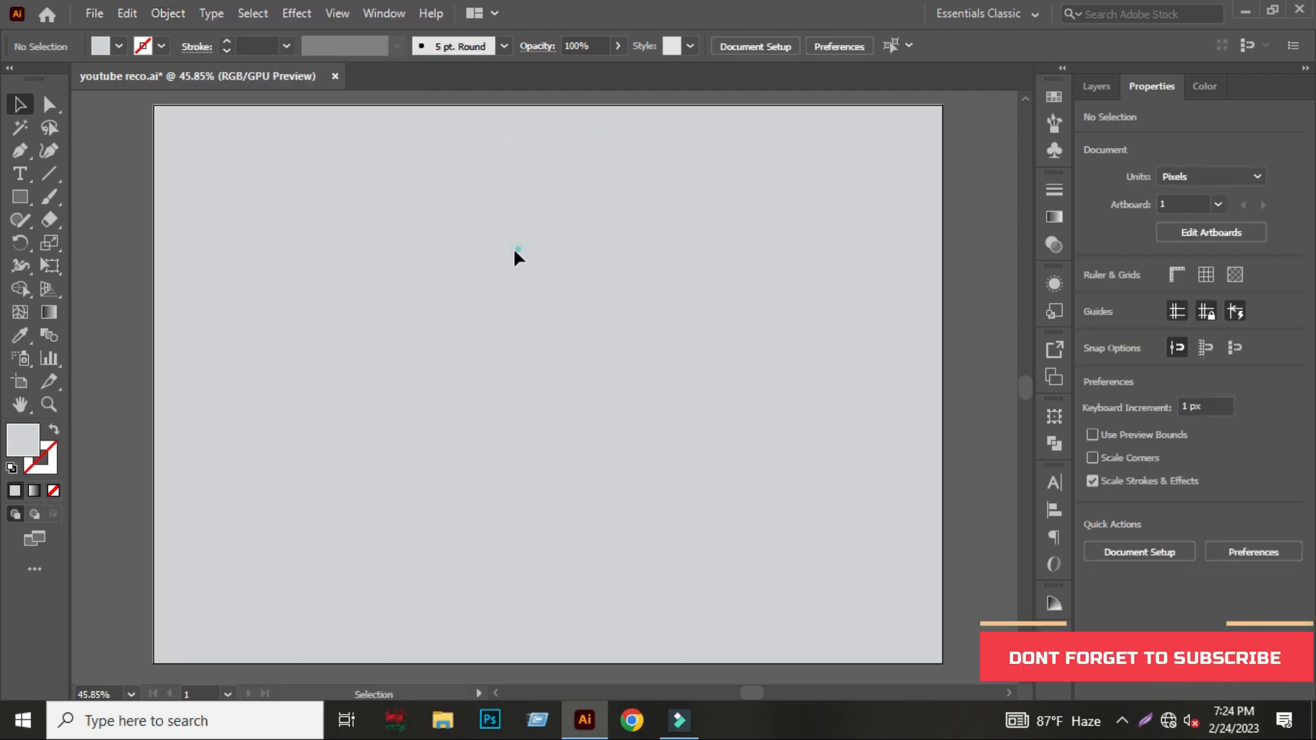
# Create a 250 x 400 px rectangle on the artboard and give it a white fill.
pyautogui.click(31, 196)
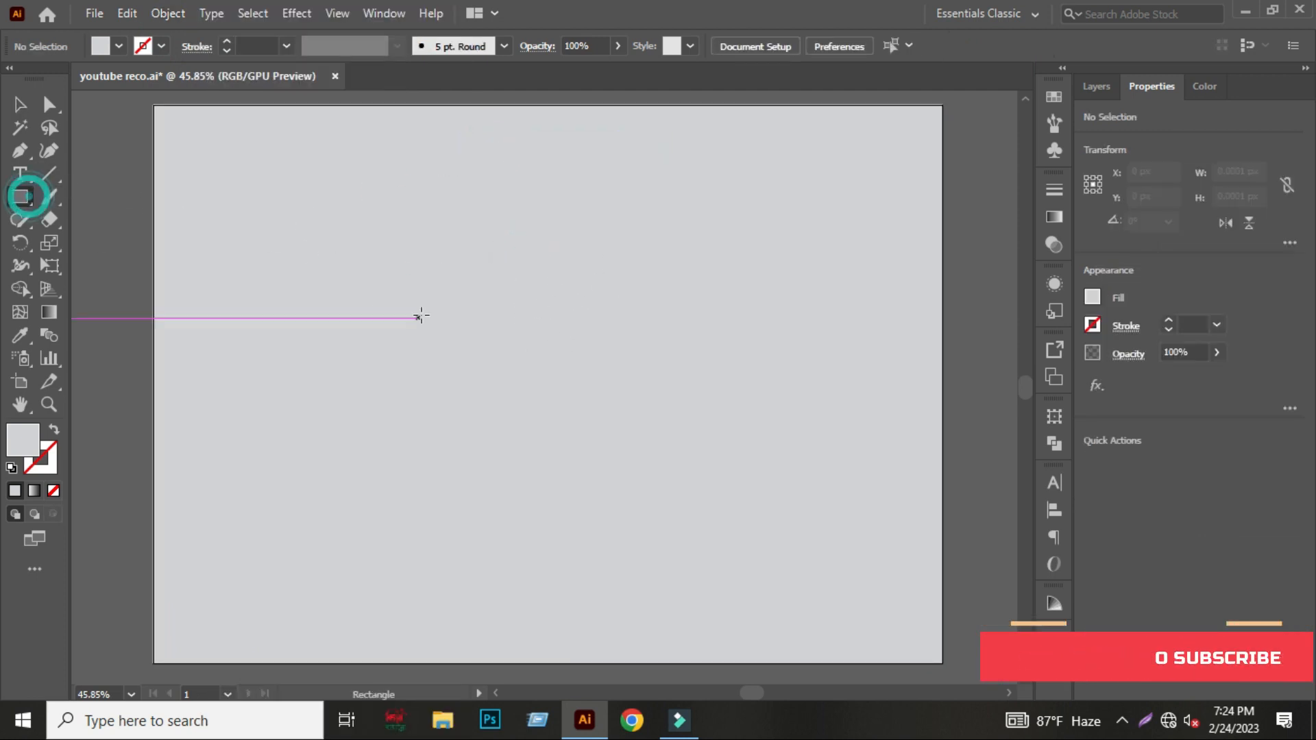
pyautogui.click(439, 310)
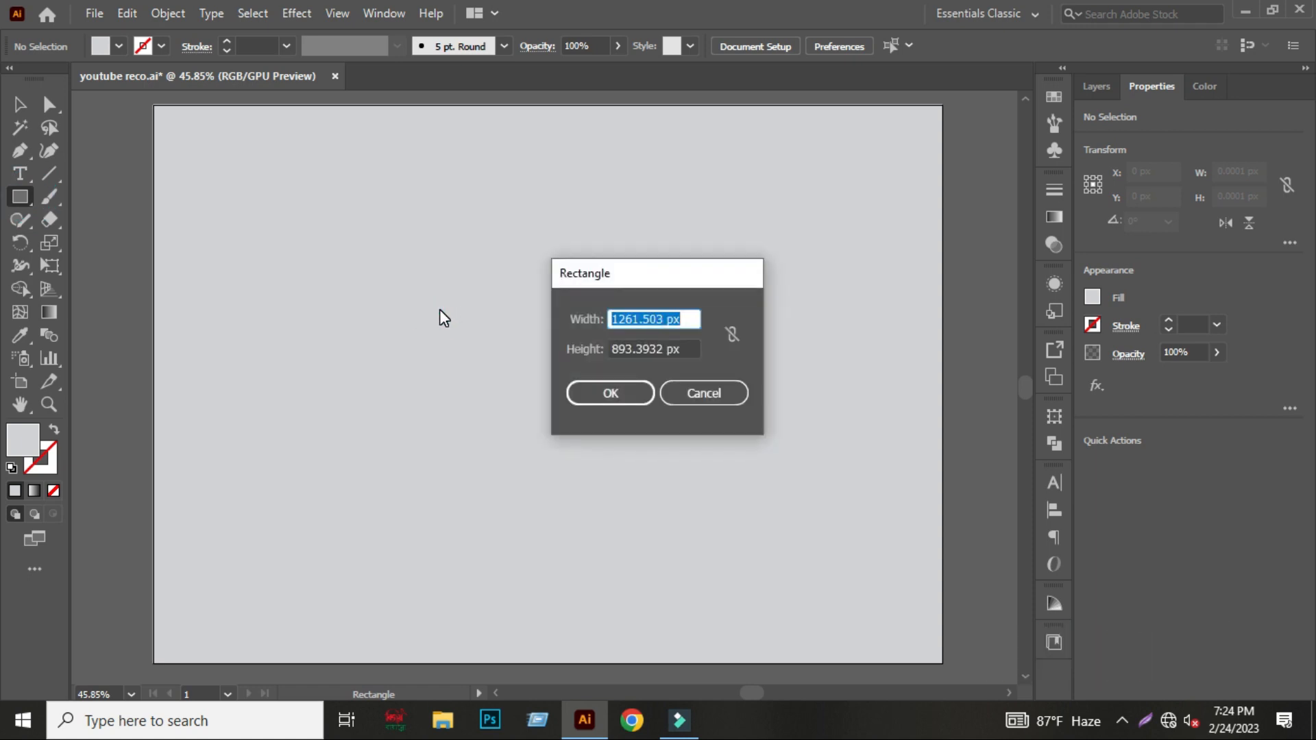
pyautogui.write('250')
pyautogui.press('Tab')
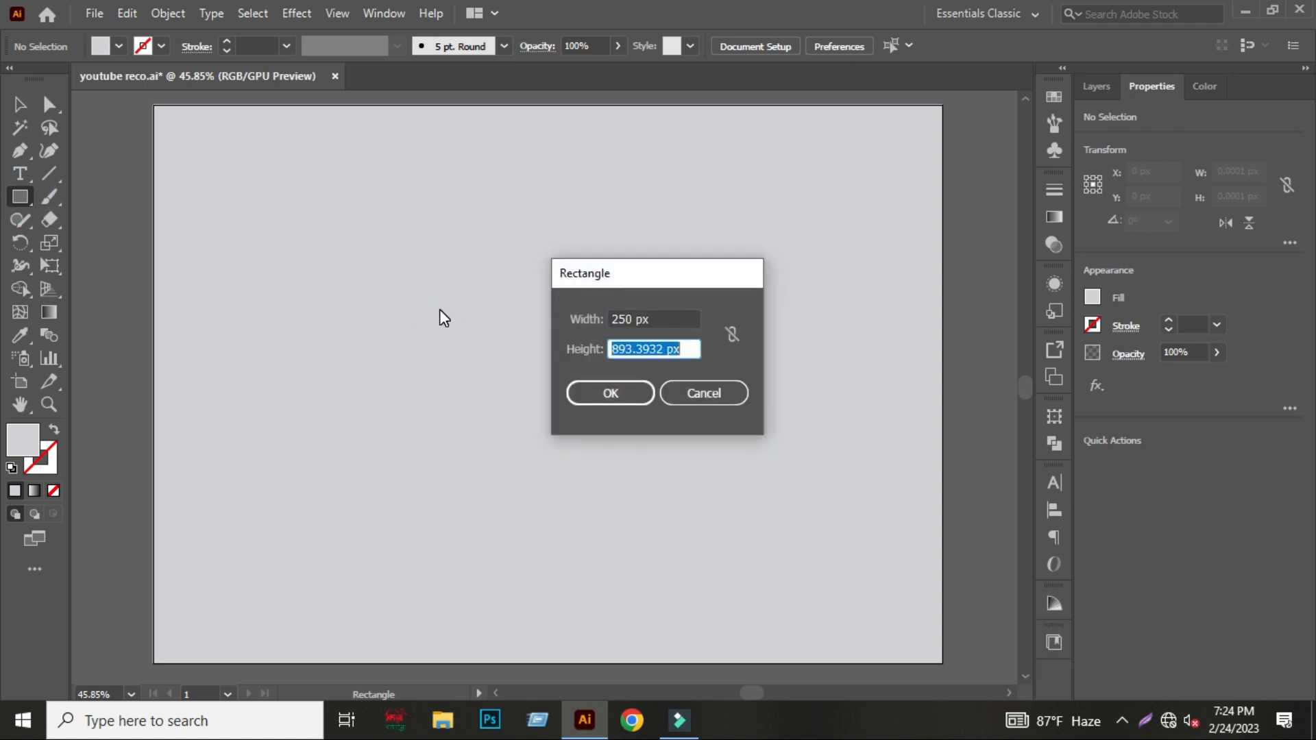
pyautogui.write('400')
pyautogui.click(619, 397)
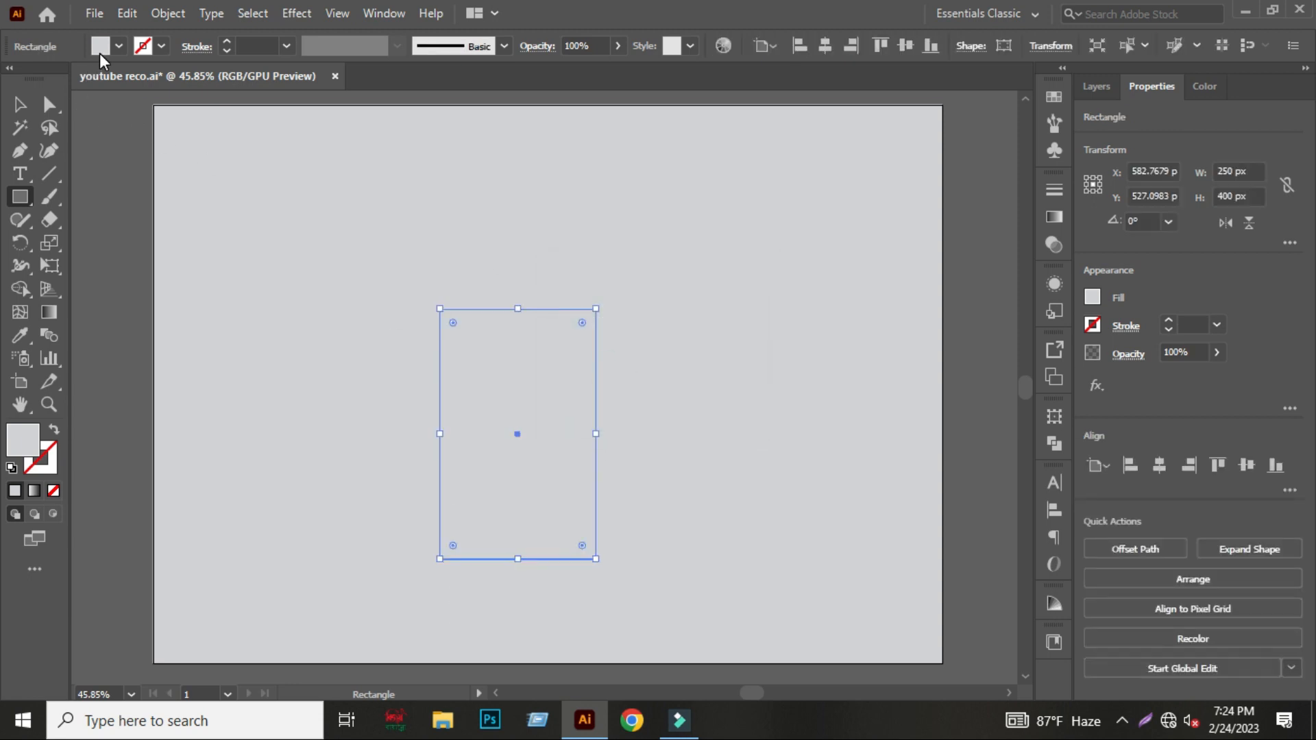
pyautogui.click(101, 55)
pyautogui.click(37, 75)
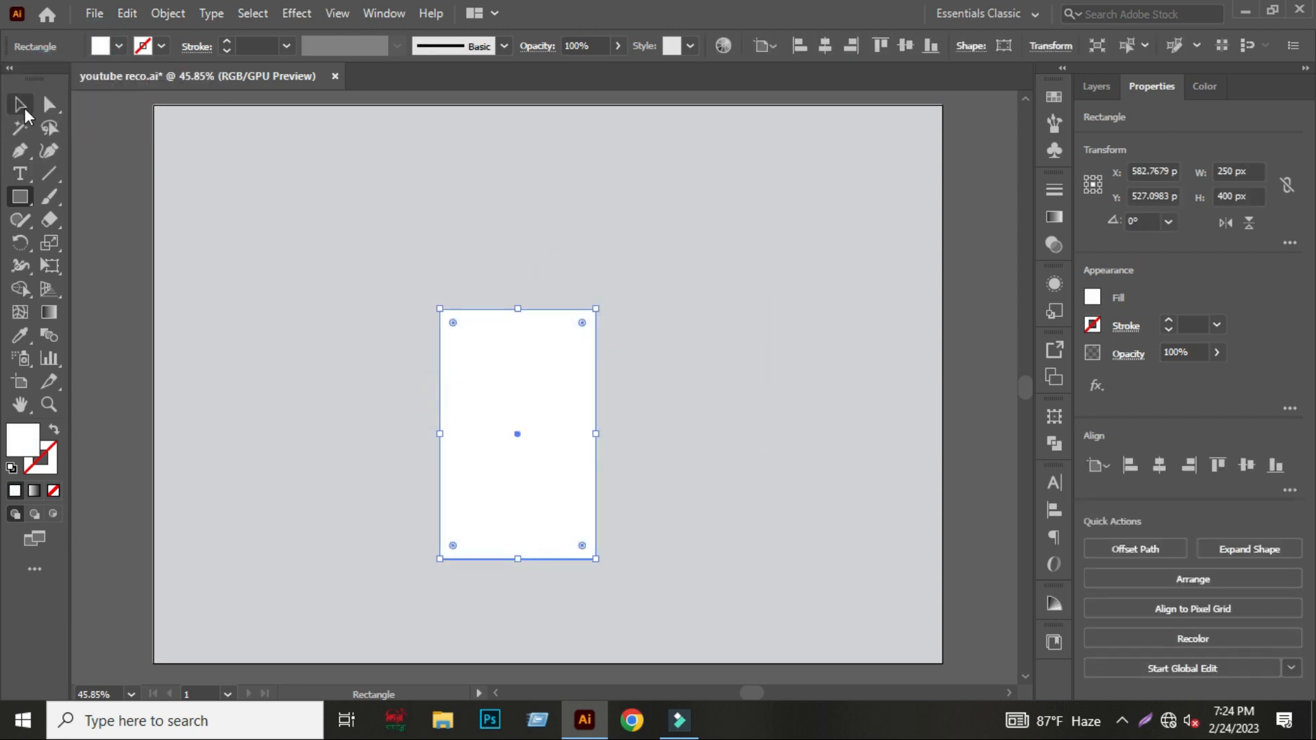
# Move the white rectangle up and left so its centre sits at about X 458 px, Y 433 px.
pyautogui.click(21, 107)
pyautogui.click(325, 180)
pyautogui.moveTo(536, 364); pyautogui.dragTo(458, 305)
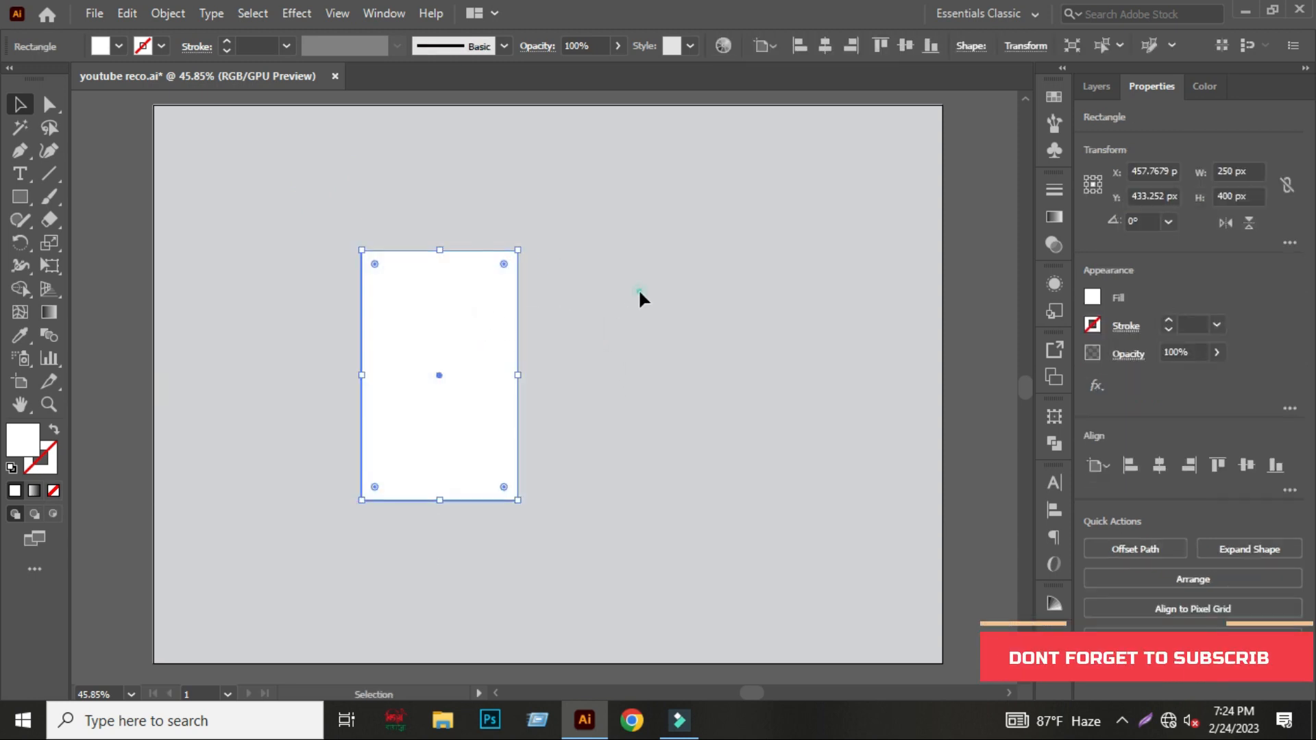
pyautogui.click(639, 292)
pyautogui.moveTo(604, 297); pyautogui.dragTo(565, 302)
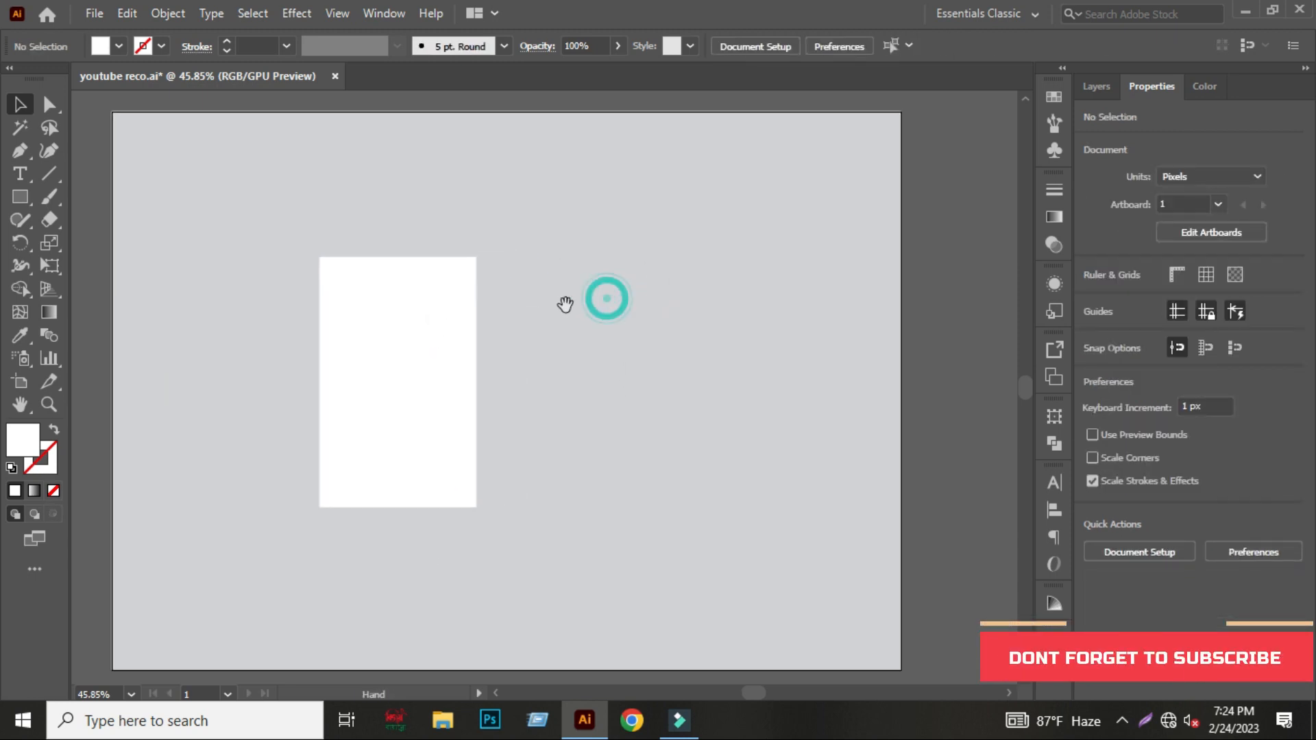
pyautogui.click(421, 324)
pyautogui.click(689, 310)
pyautogui.moveTo(690, 314); pyautogui.dragTo(740, 299)
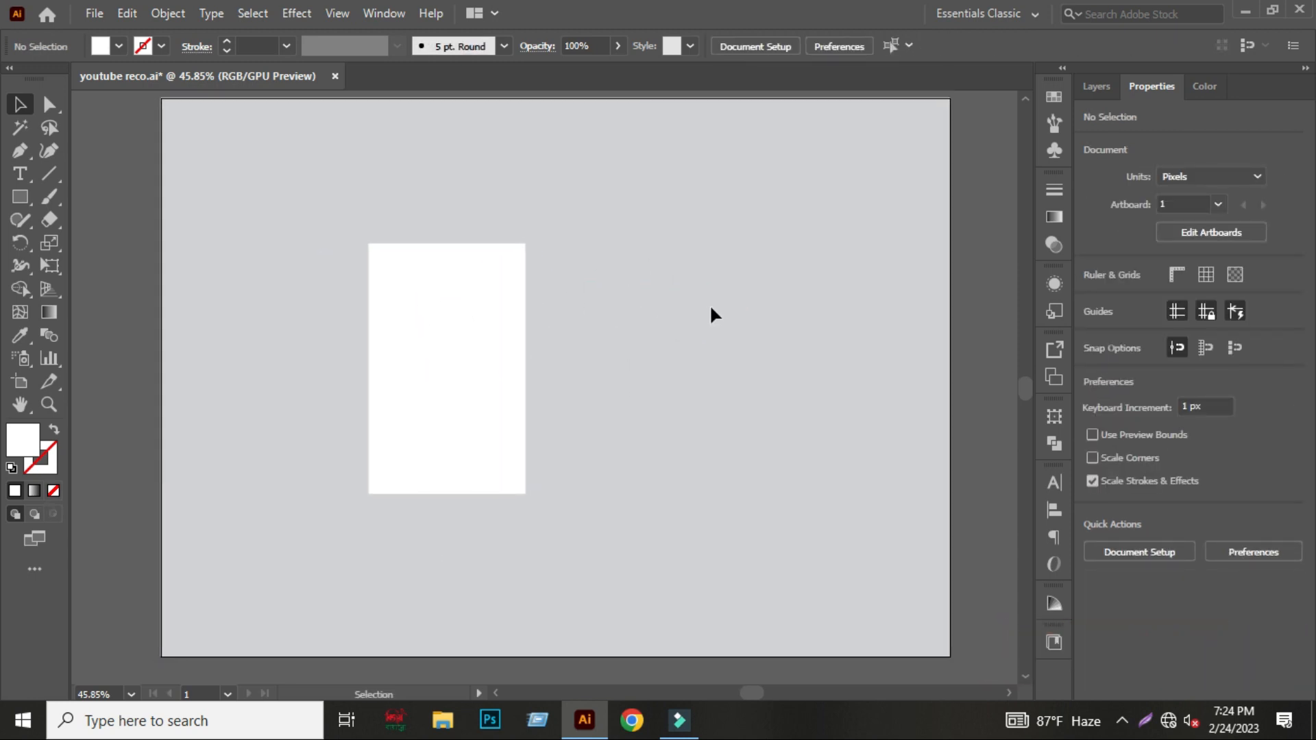
pyautogui.click(713, 309)
# Create a second white rectangle of 200 x 400 px near the artboard's left edge.
pyautogui.press('m')
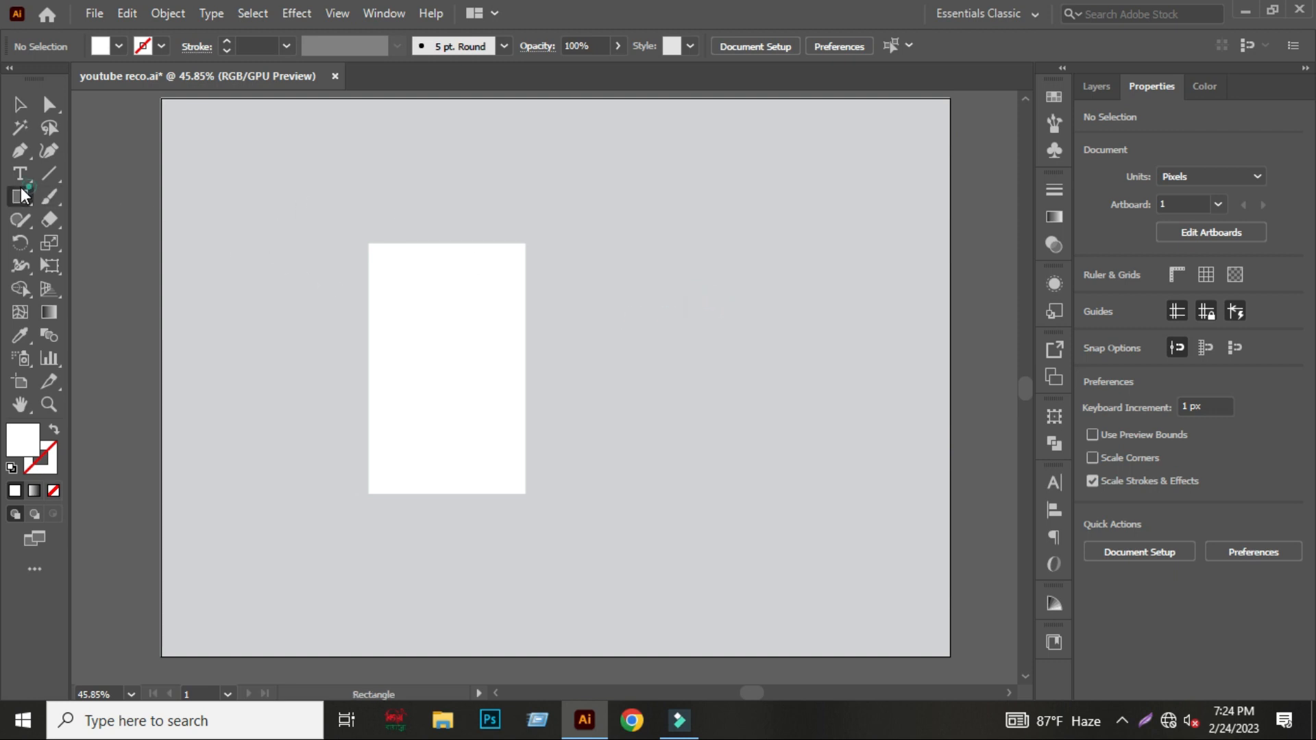
pyautogui.click(173, 208)
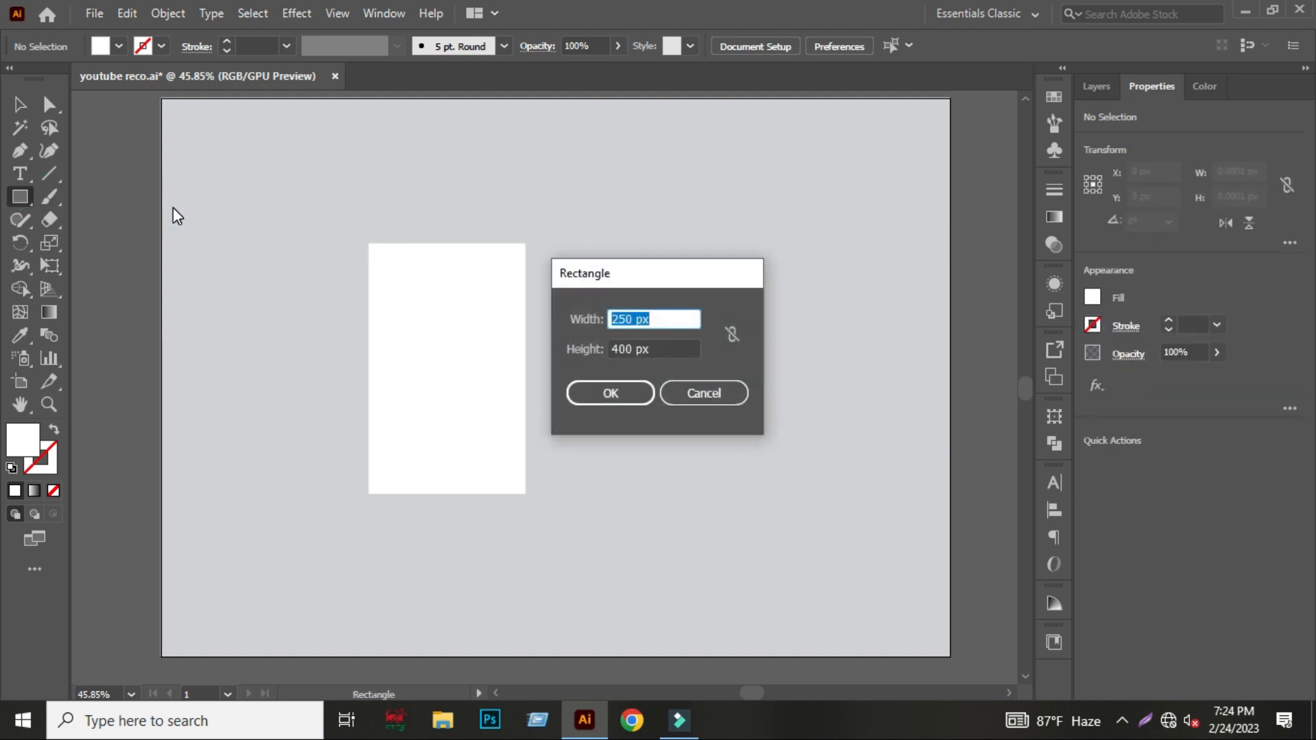
pyautogui.write('200')
pyautogui.click(583, 392)
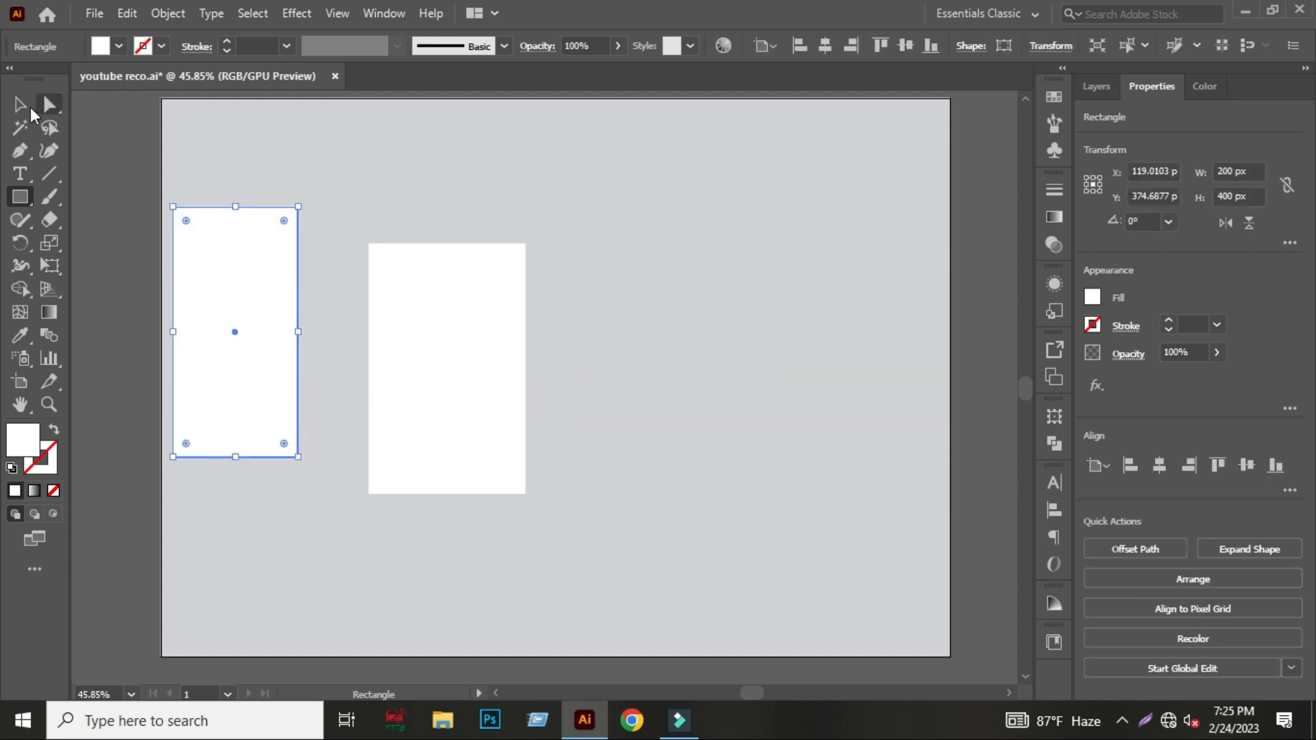
# Move the wide rectangle up and right, and line the narrow one up beside it at the same height with a gap.
pyautogui.press('v')
pyautogui.moveTo(444, 318); pyautogui.dragTo(534, 286)
pyautogui.click(739, 302)
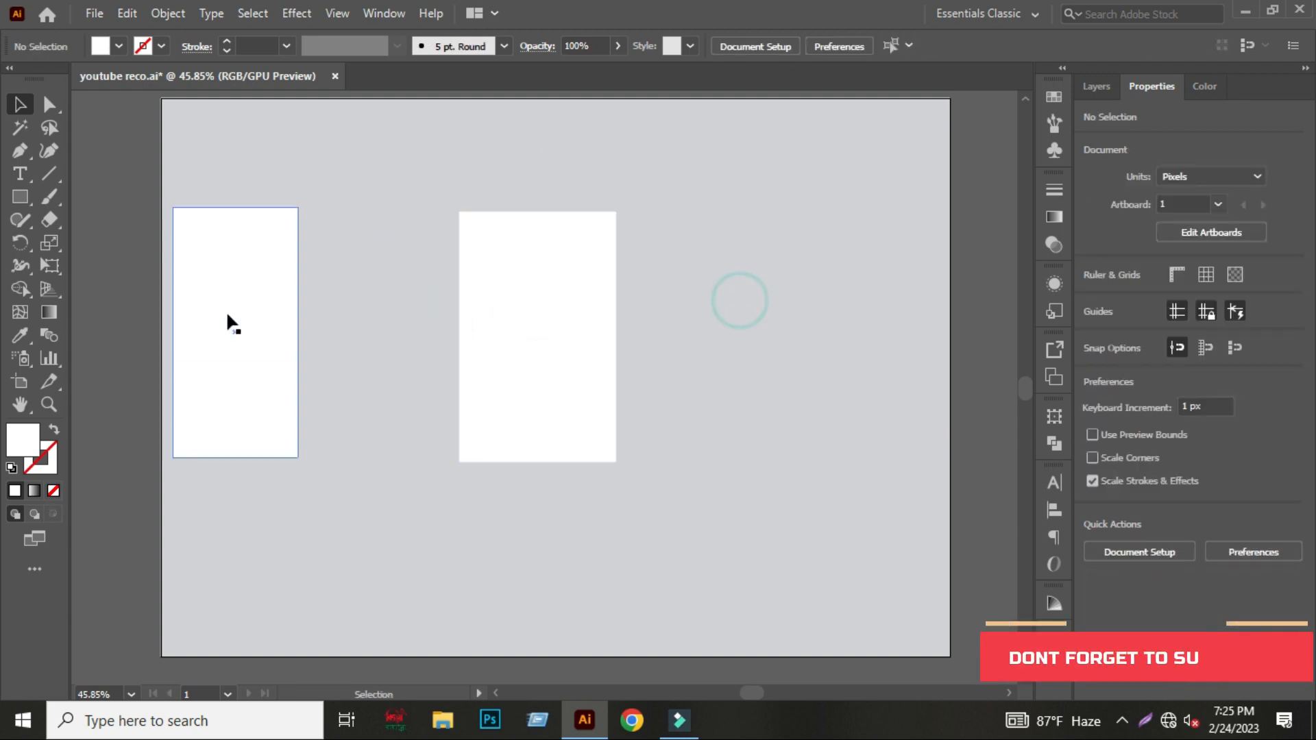
pyautogui.moveTo(245, 310); pyautogui.dragTo(352, 312)
pyautogui.click(672, 266)
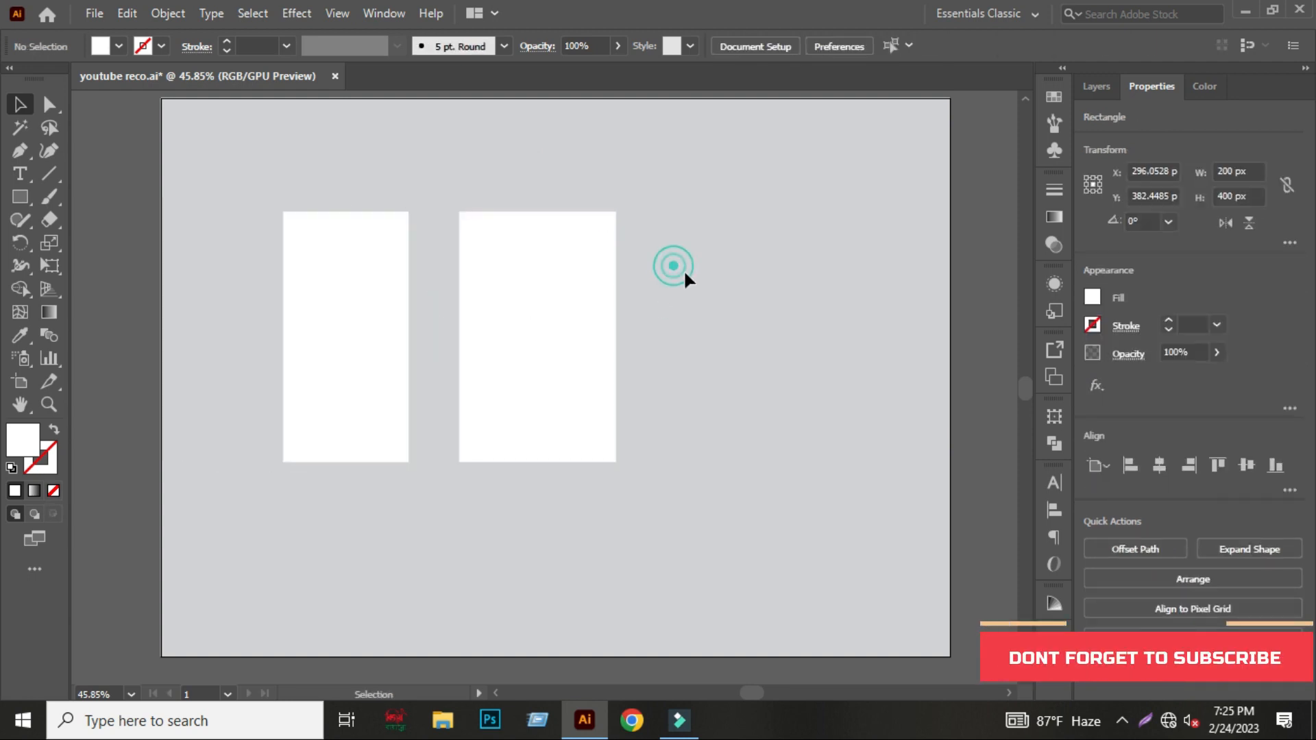
pyautogui.click(673, 267)
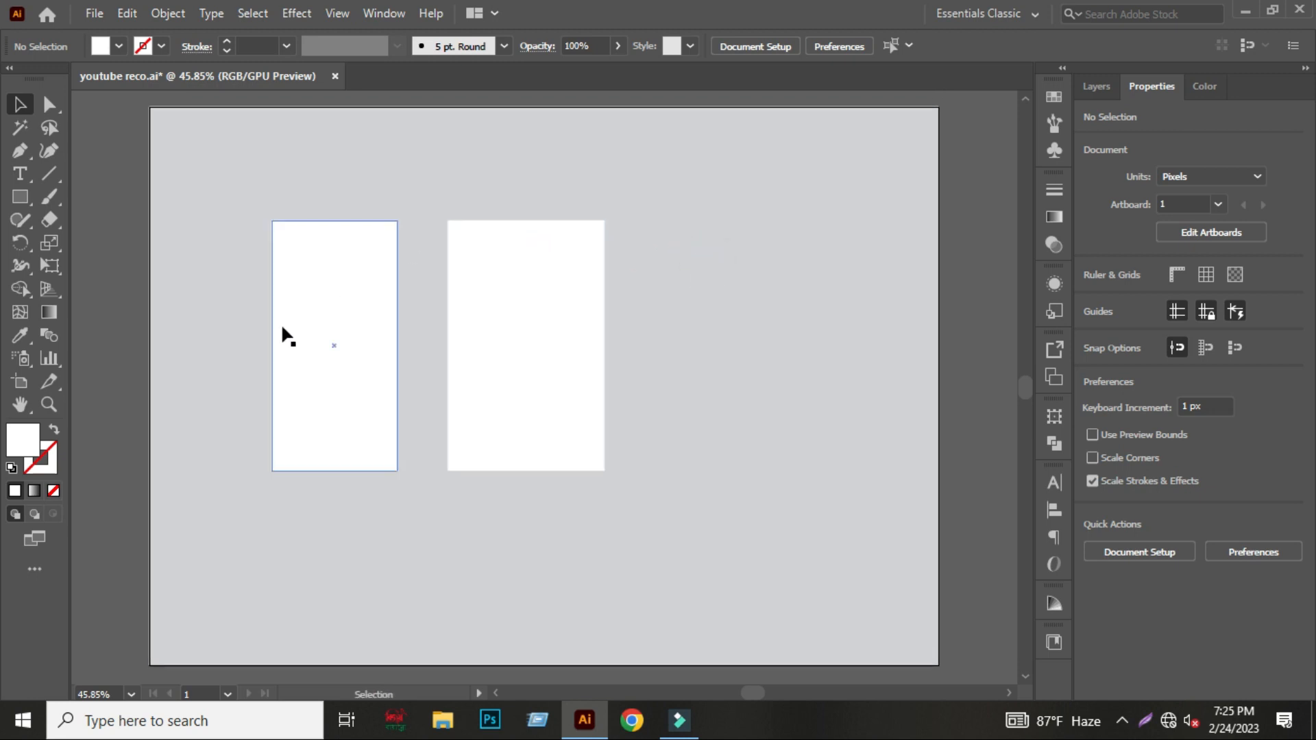
# Duplicate the wide rectangle, shorten the copy to about 222 px high, and place it over the upper part of the original.
pyautogui.click(499, 304)
pyautogui.click(669, 273)
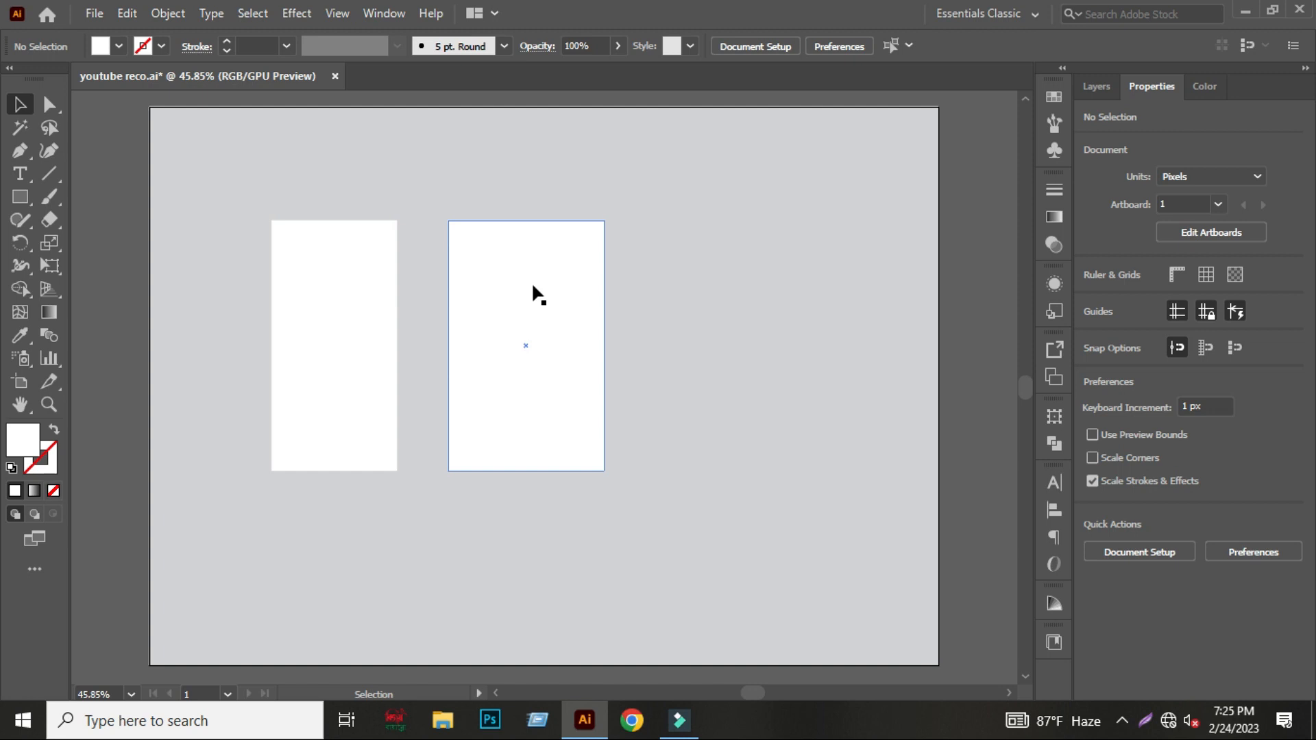
pyautogui.moveTo(502, 290); pyautogui.dragTo(710, 291)
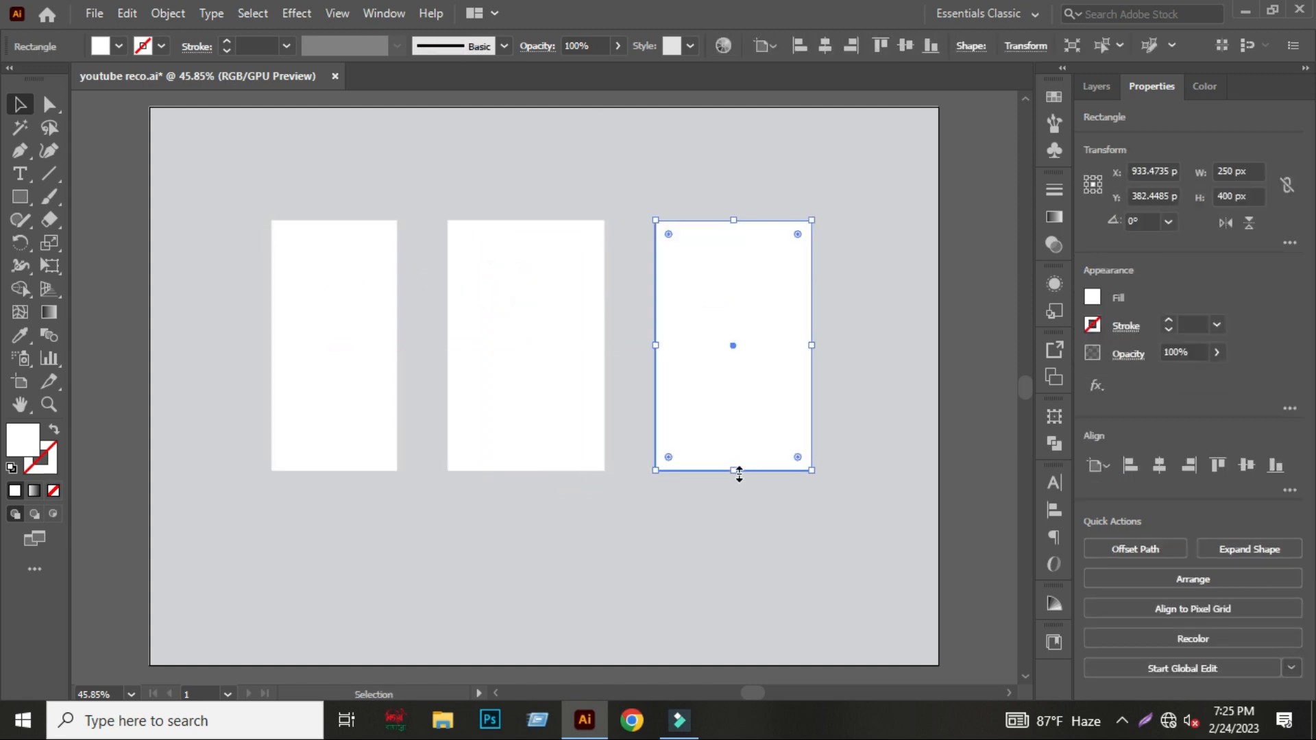
pyautogui.moveTo(739, 473); pyautogui.dragTo(723, 351)
pyautogui.moveTo(738, 301); pyautogui.dragTo(529, 299)
pyautogui.moveTo(526, 352); pyautogui.dragTo(527, 360)
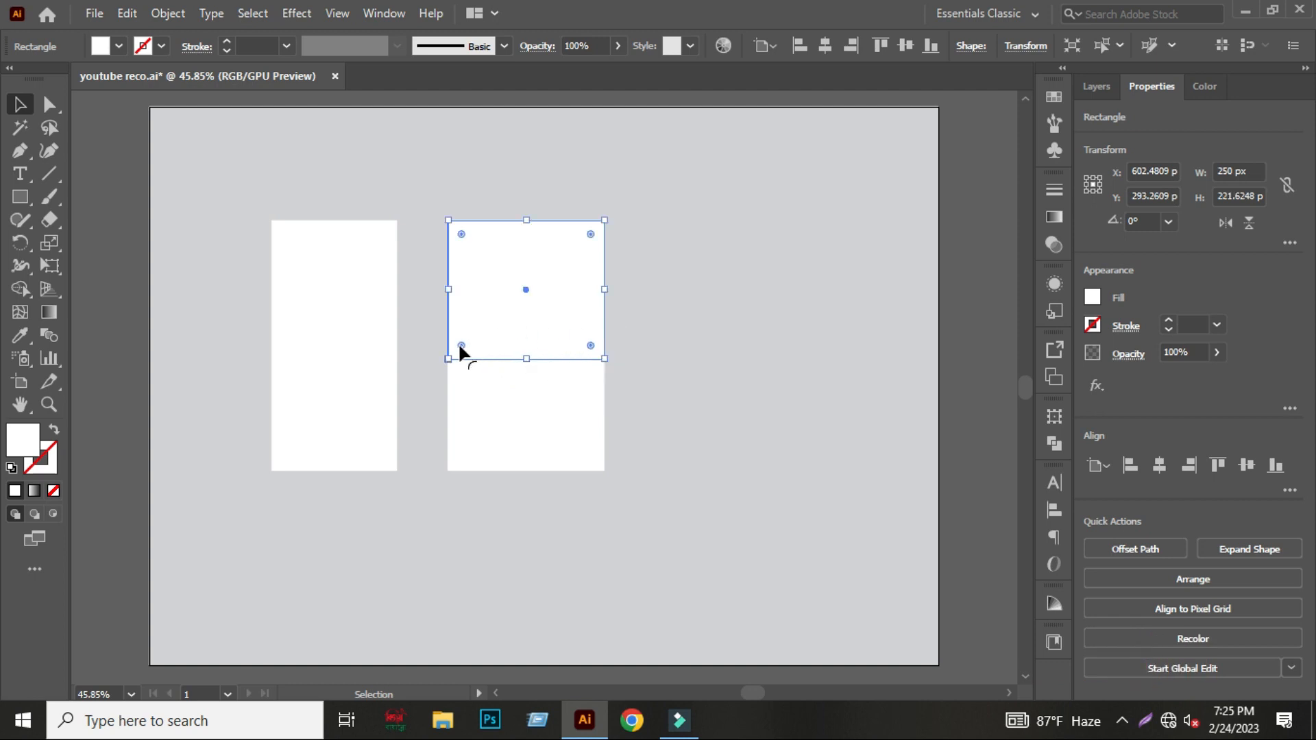
# Round only the lower-left corner of the shortened rectangle.
pyautogui.moveTo(460, 346); pyautogui.dragTo(476, 316)
pyautogui.click(705, 278)
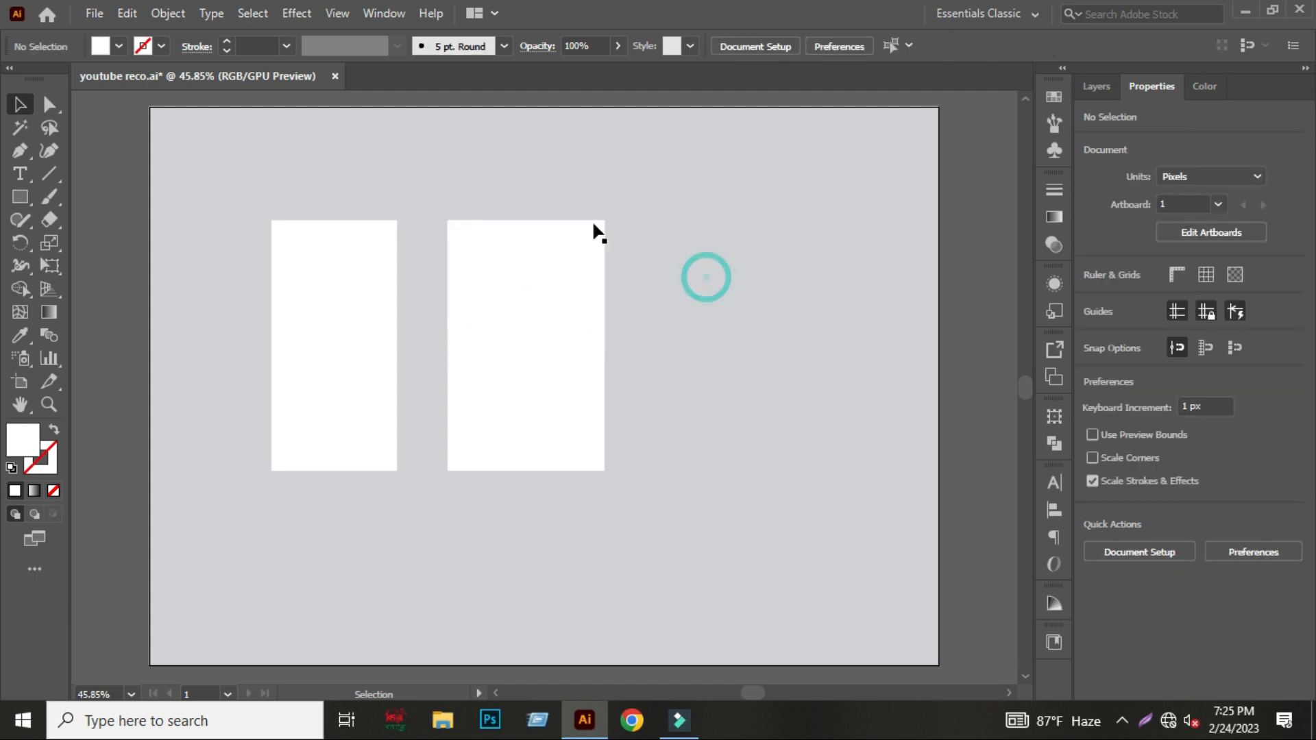
pyautogui.moveTo(485, 176); pyautogui.dragTo(557, 303)
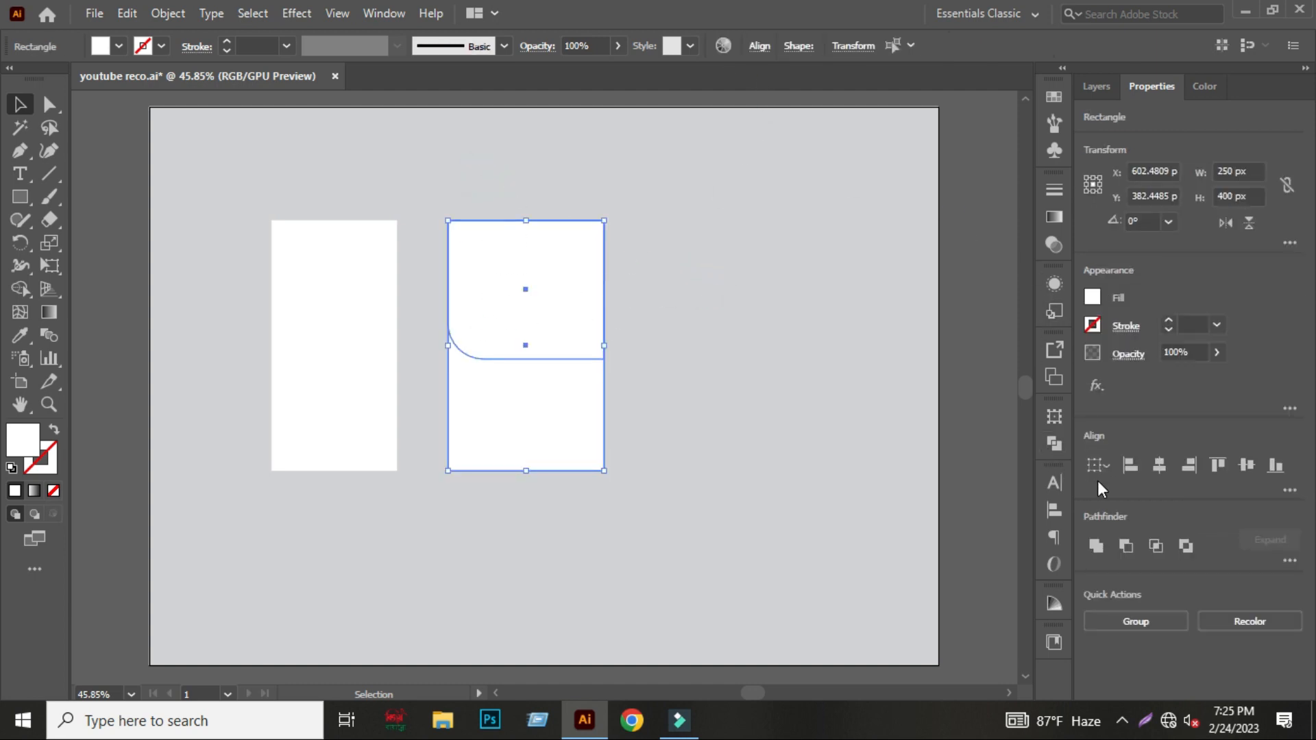
pyautogui.click(973, 438)
# Fill the shortened rectangle with the rounded corner with blue #1275b9.
pyautogui.click(500, 309)
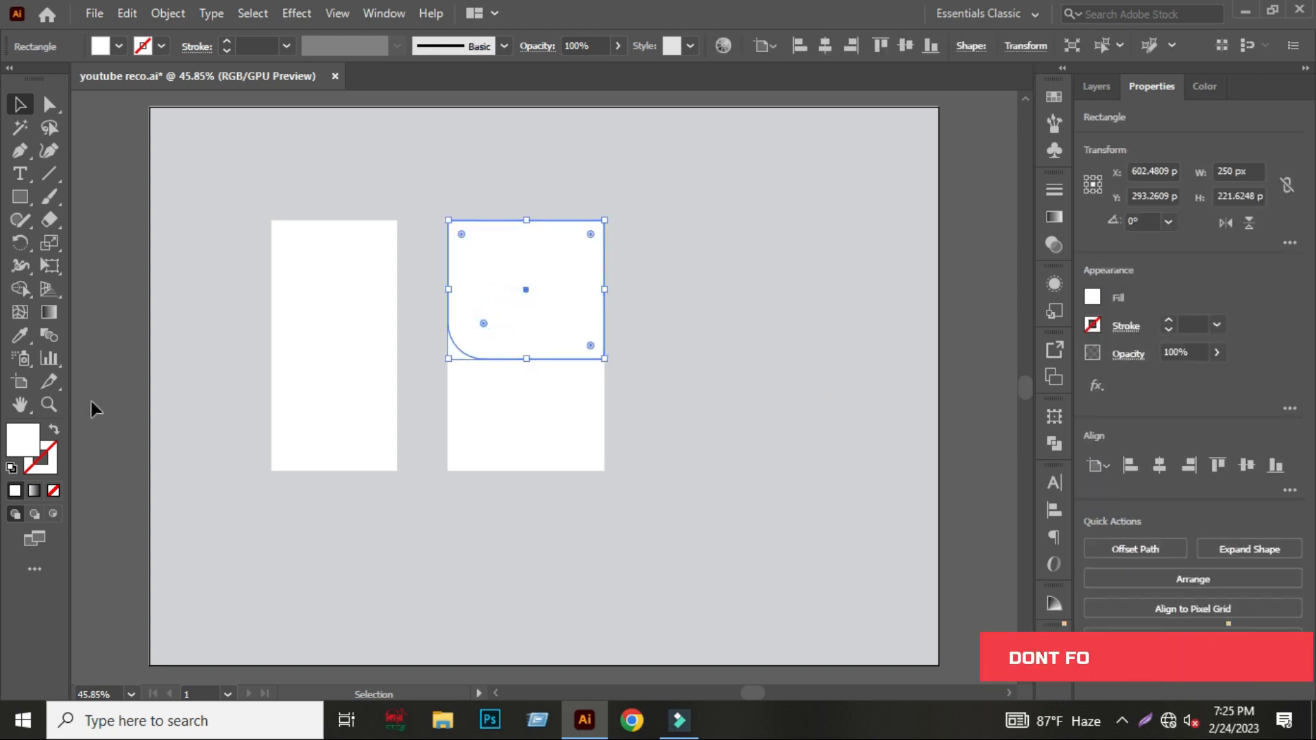
pyautogui.click(22, 446)
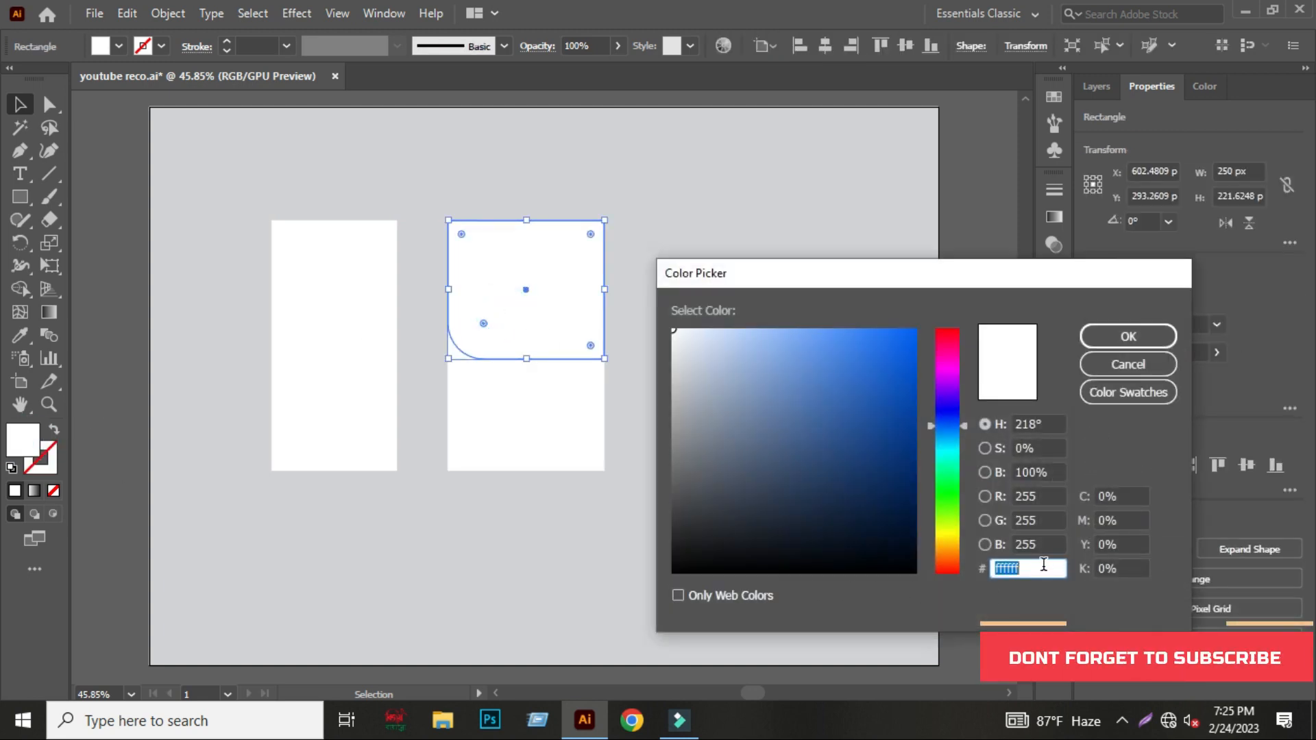
pyautogui.write('1275b9')
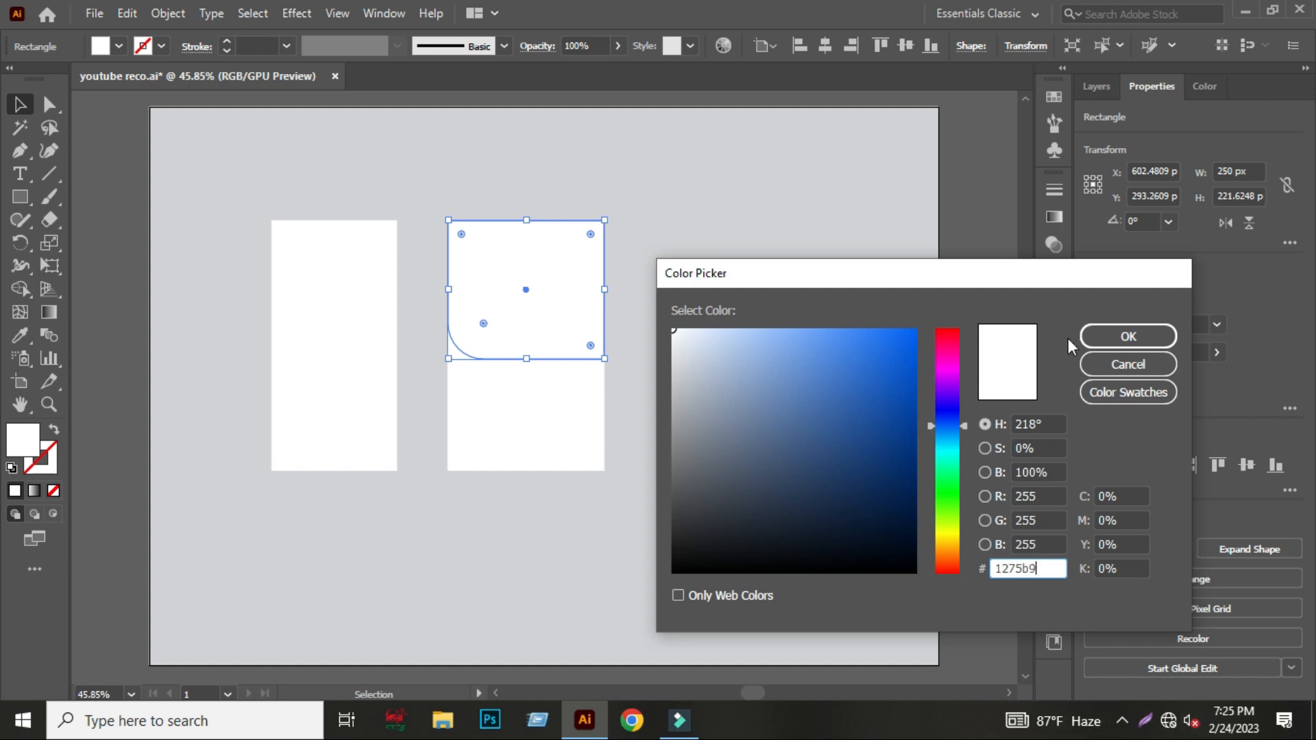
pyautogui.click(1128, 336)
pyautogui.click(985, 359)
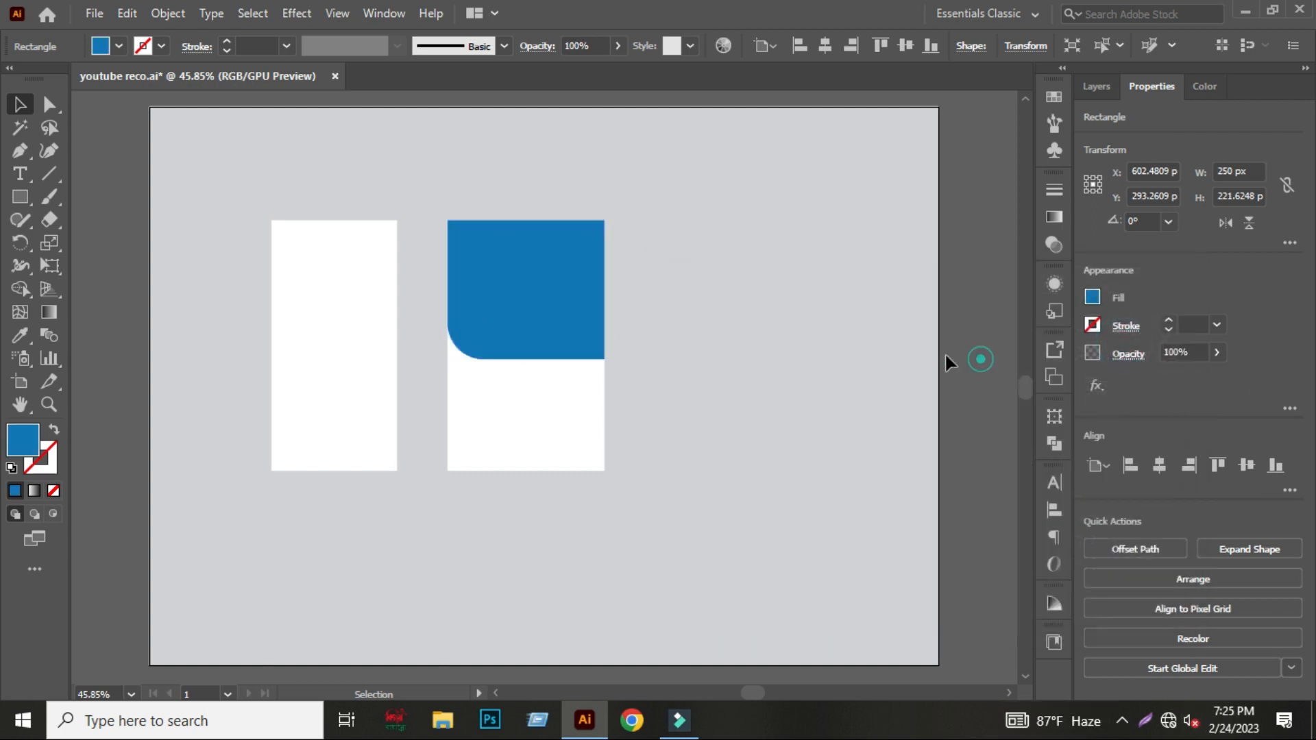
# Duplicate the blue shape and place the copy about 13 px lower.
pyautogui.click(529, 309)
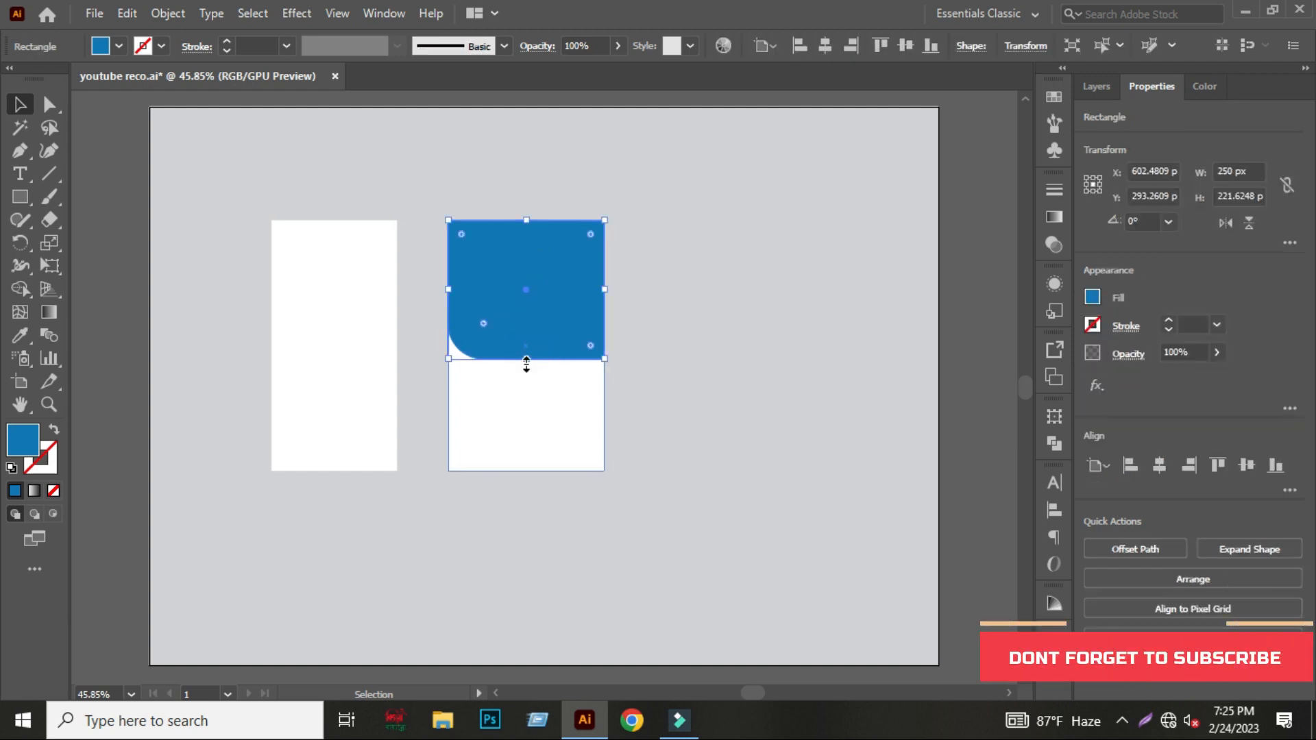
pyautogui.moveTo(527, 357); pyautogui.dragTo(528, 357)
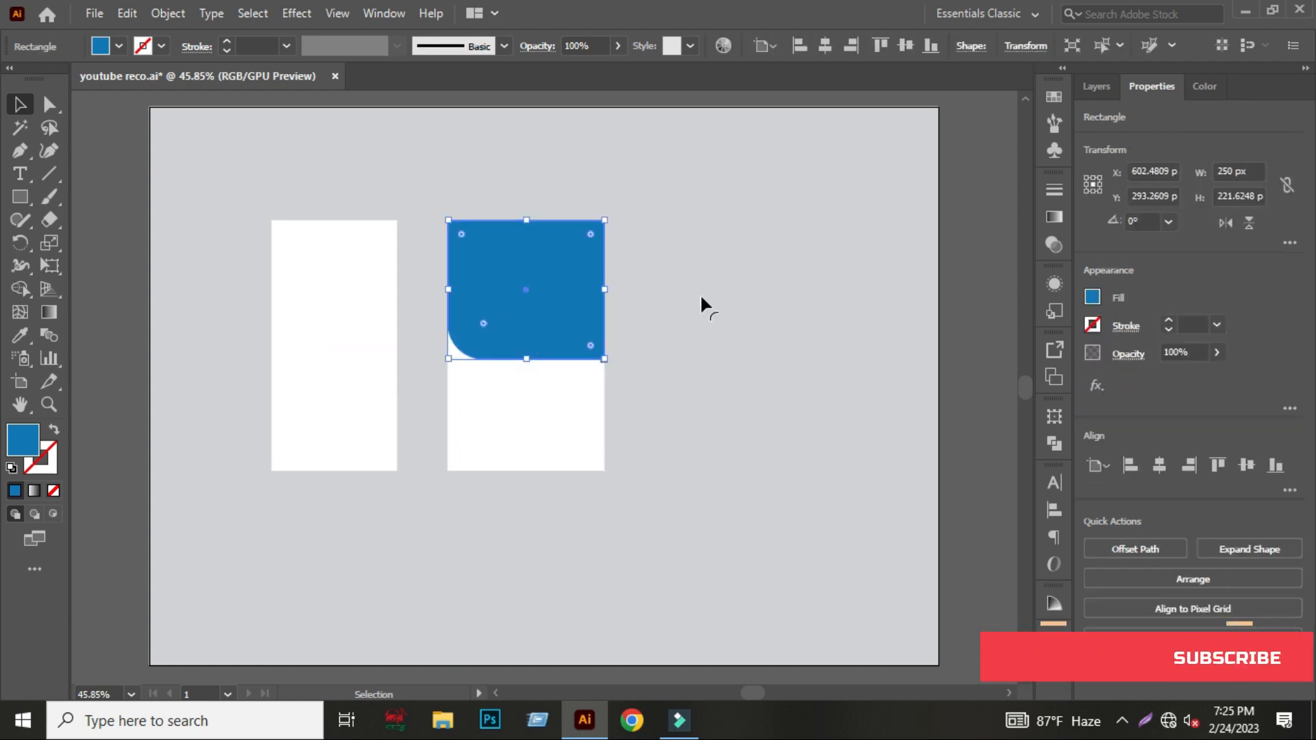
pyautogui.click(699, 293)
pyautogui.scroll(1, 519, 338)
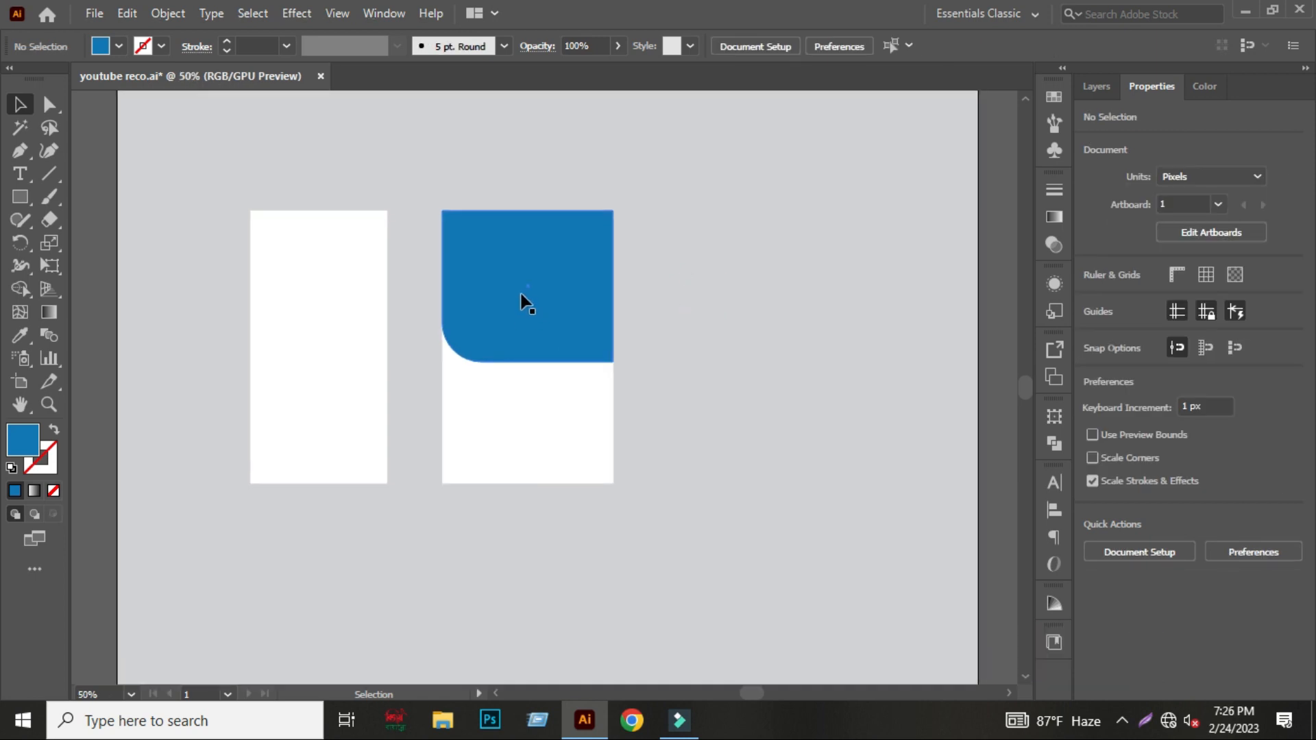
pyautogui.moveTo(519, 289); pyautogui.dragTo(519, 297)
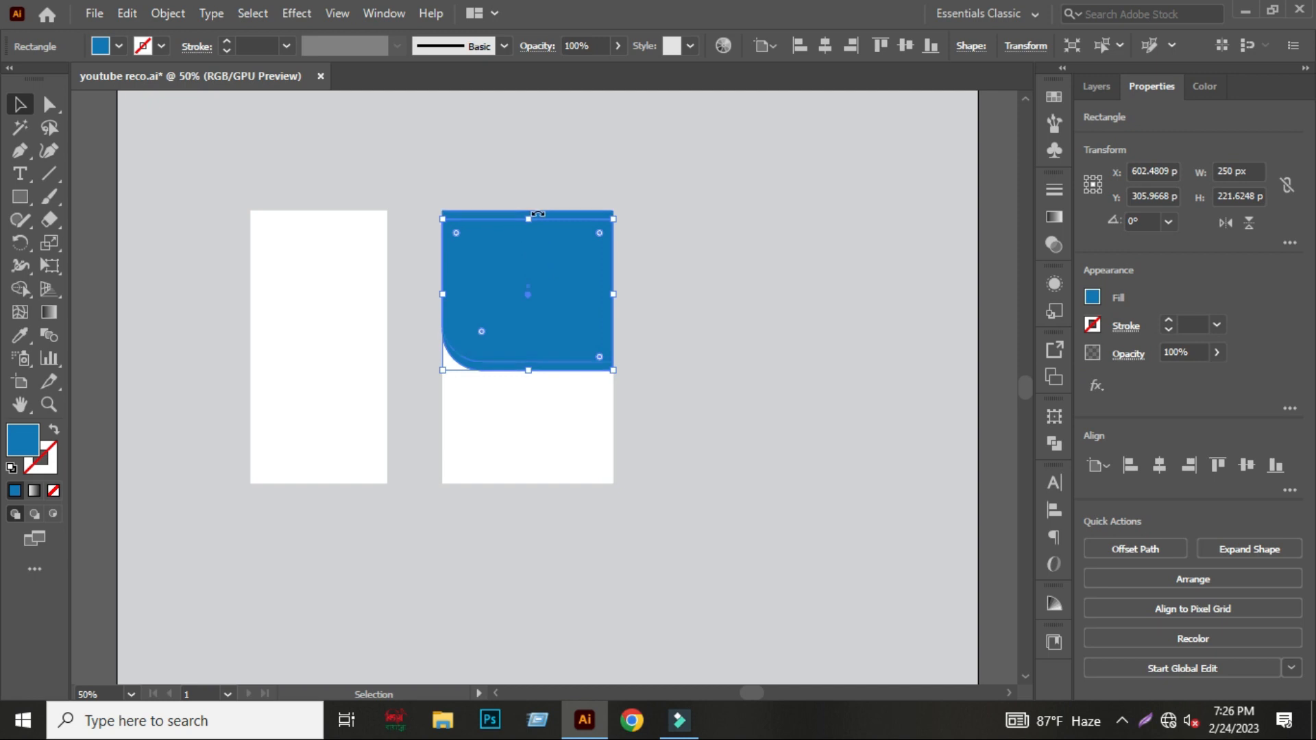
# Fill the lower copy of the rounded blue shape with the darker blue #1c6187.
pyautogui.doubleClick(20, 438)
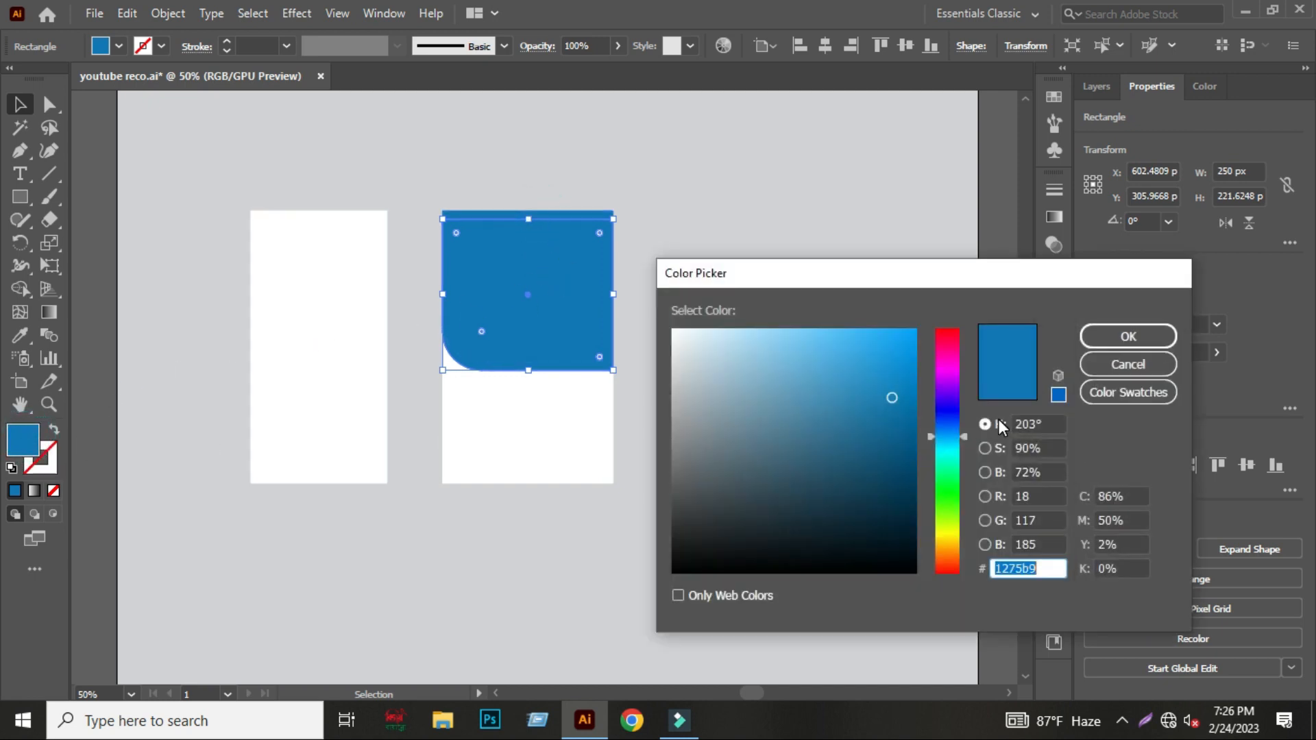
pyautogui.write('1c618')
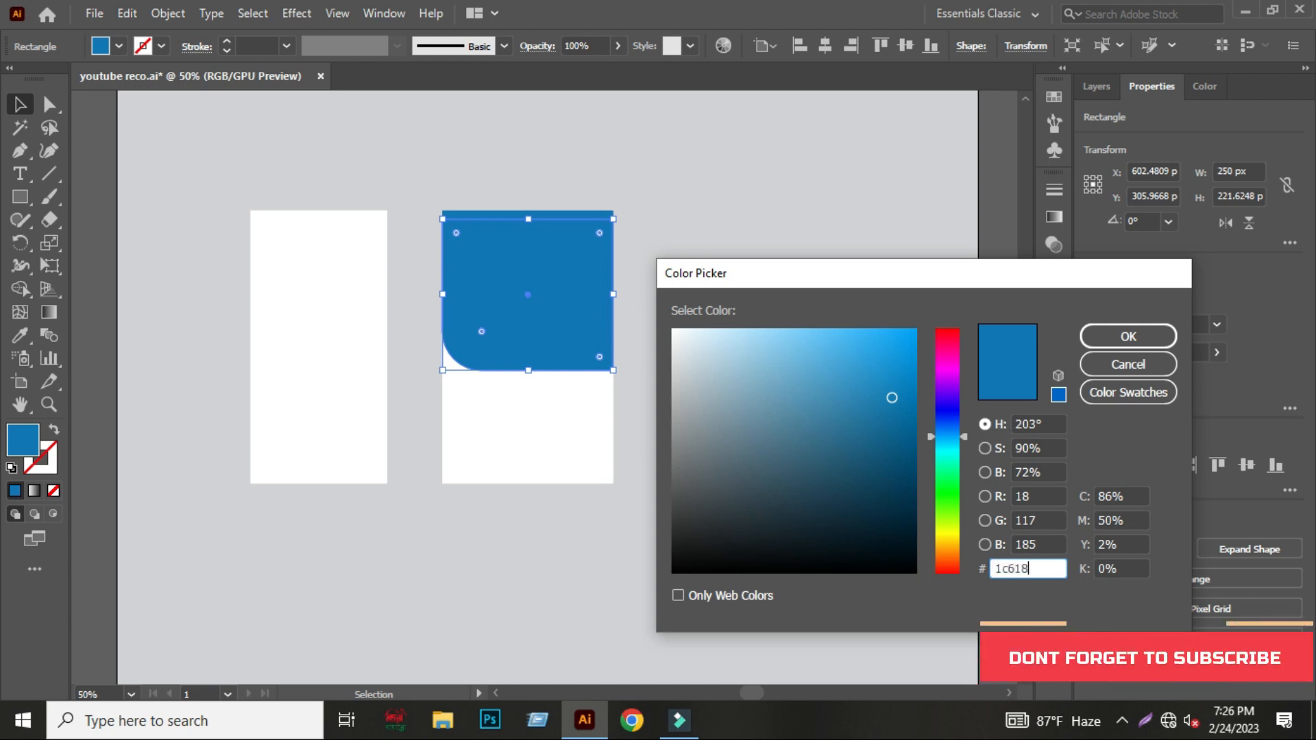
pyautogui.write('7')
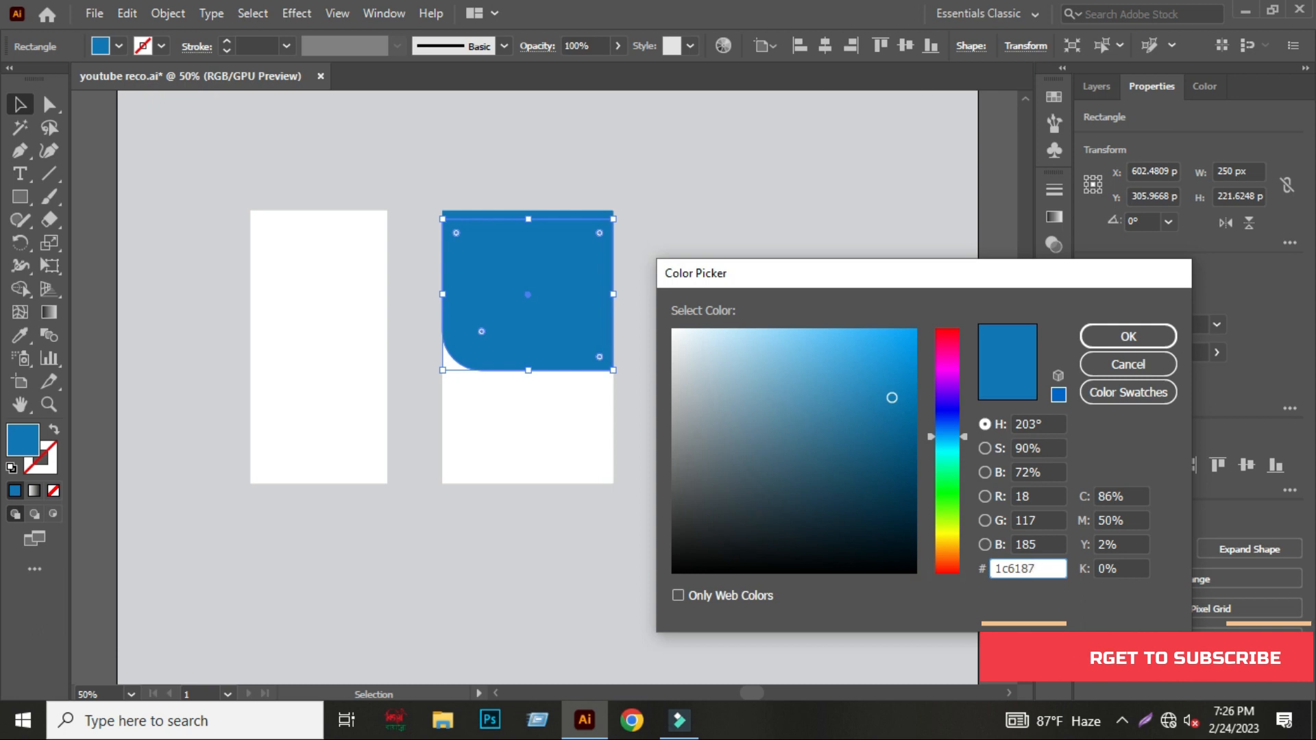
pyautogui.click(1126, 337)
pyautogui.click(997, 299)
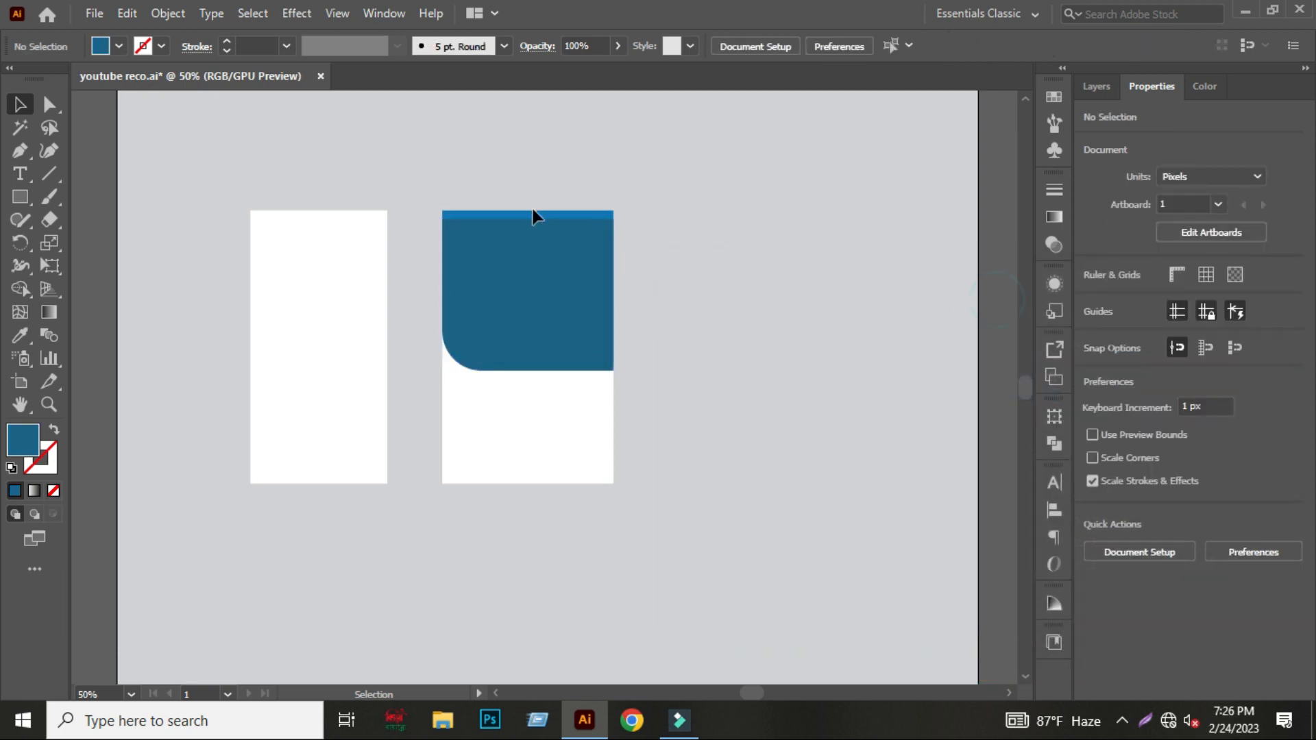
# Bring the lighter blue rounded shape to the front of the dark blue copy.
pyautogui.click(525, 214)
pyautogui.rightClick(525, 214)
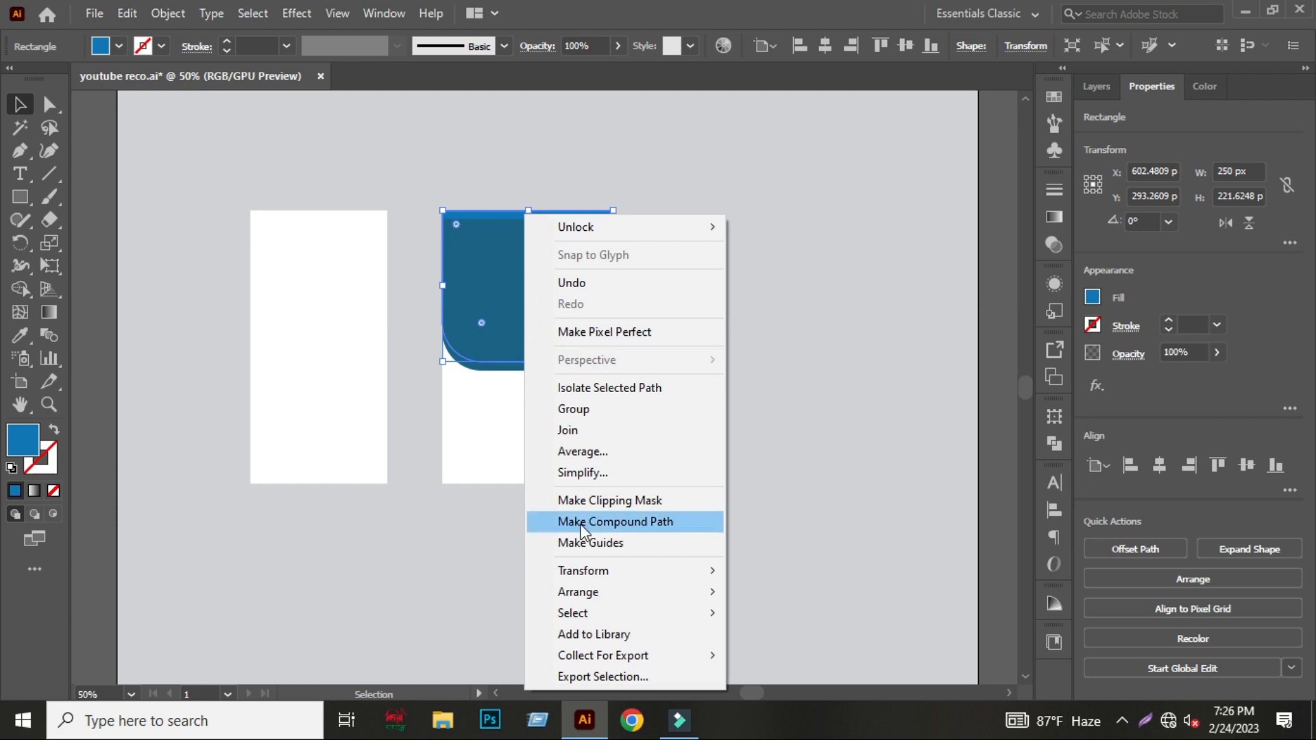
pyautogui.moveTo(582, 594)
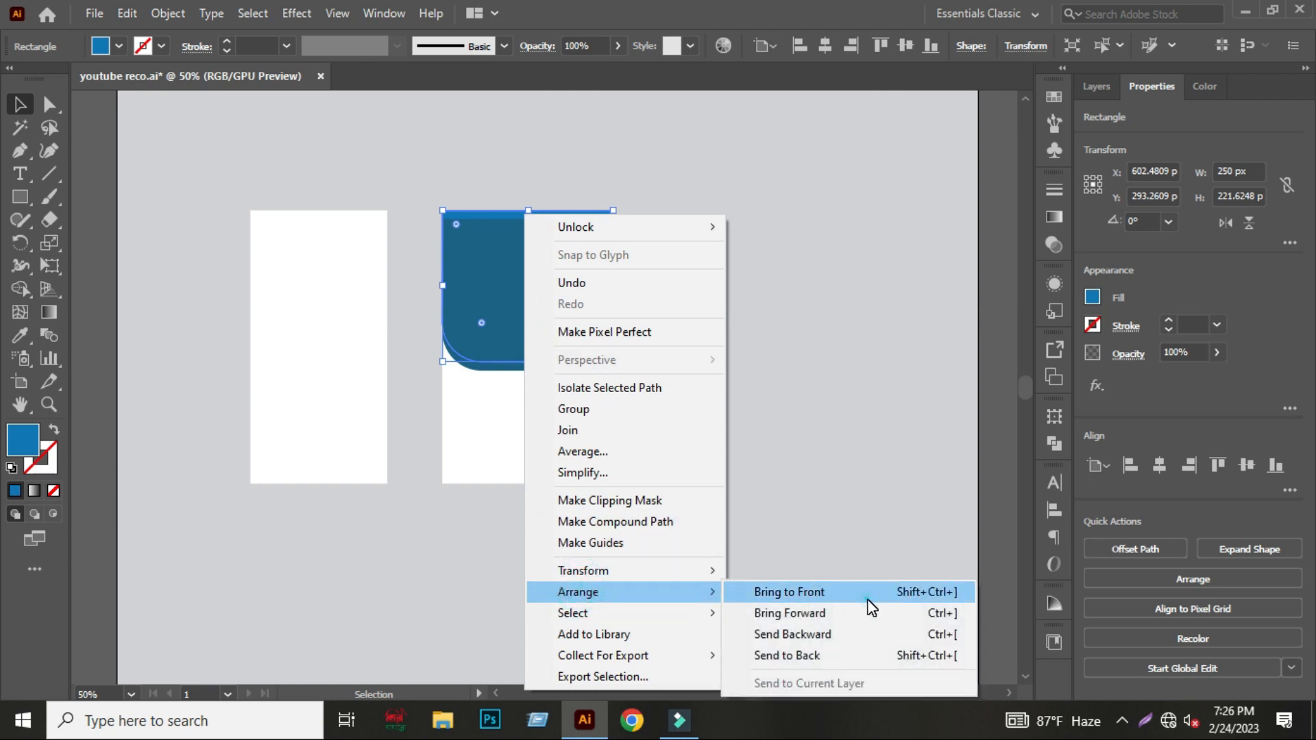
pyautogui.click(823, 593)
pyautogui.click(990, 331)
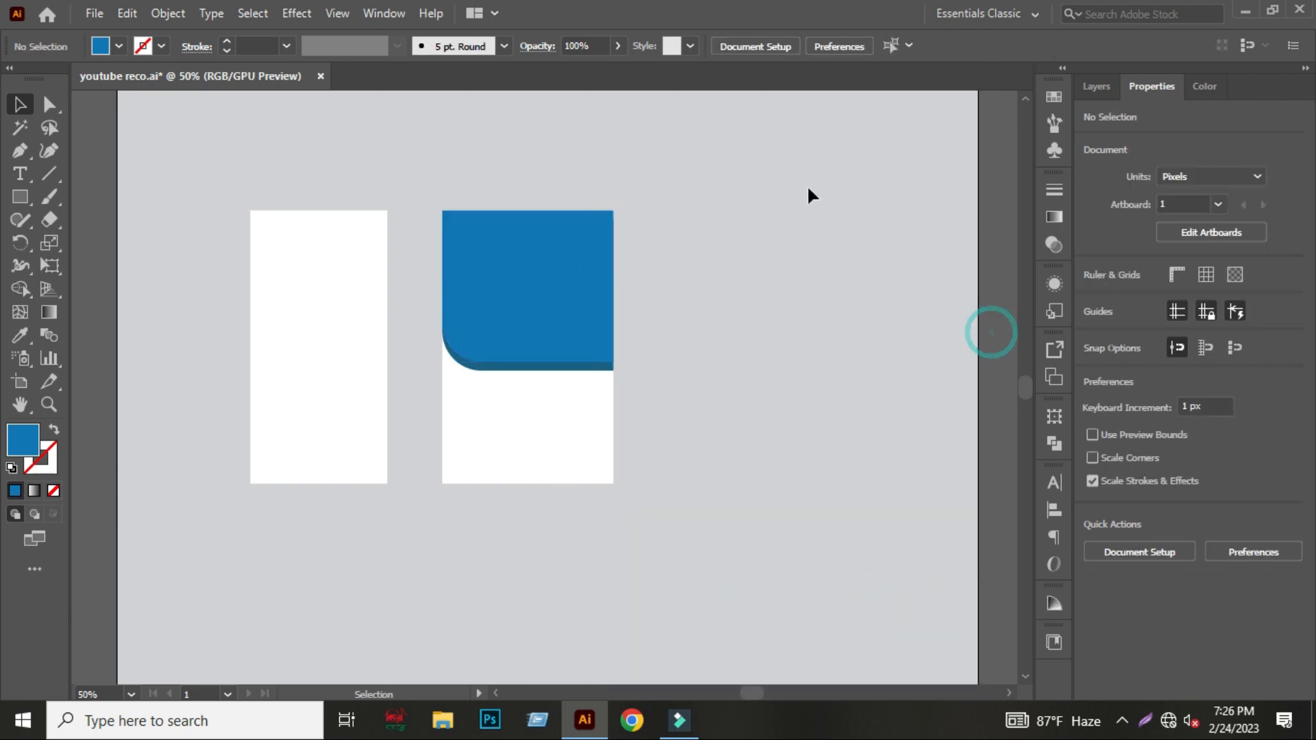
# Move the dark blue shape down about 2 px to widen the strip beneath the lighter one.
pyautogui.click(543, 277)
pyautogui.moveTo(555, 358); pyautogui.dragTo(557, 374)
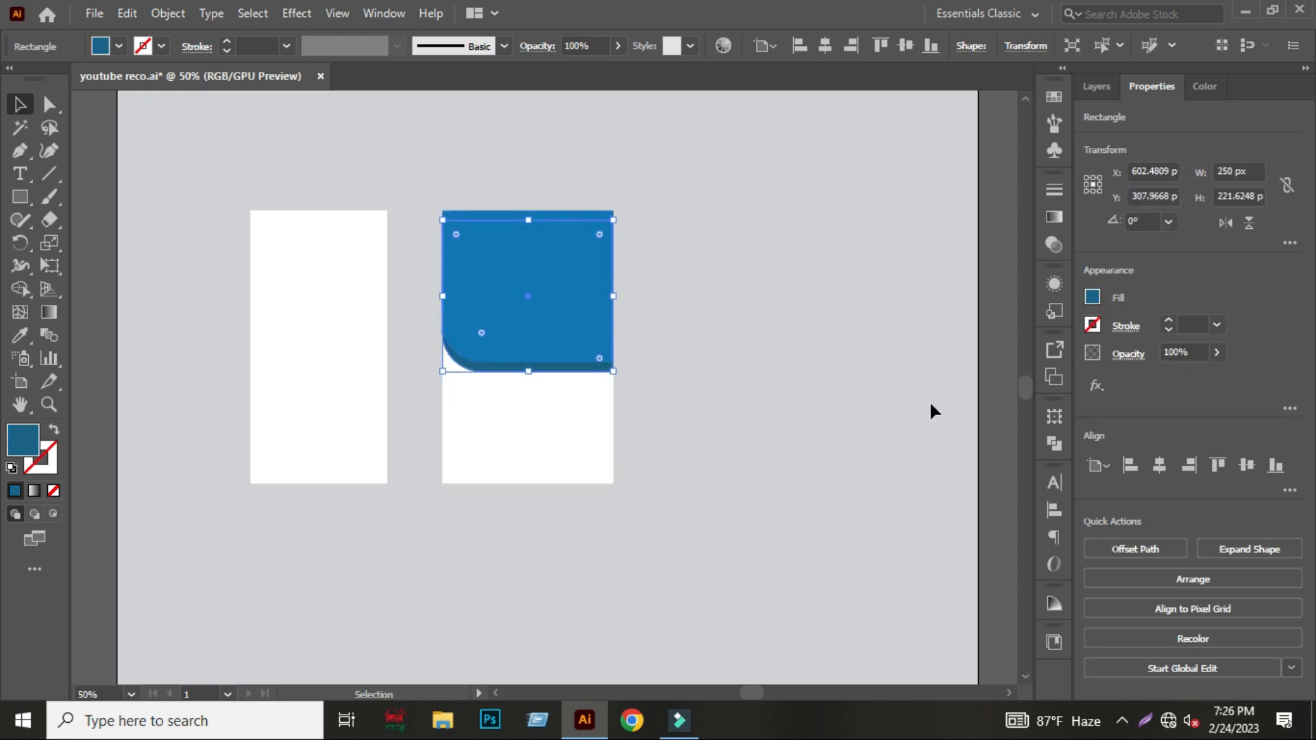
pyautogui.click(978, 384)
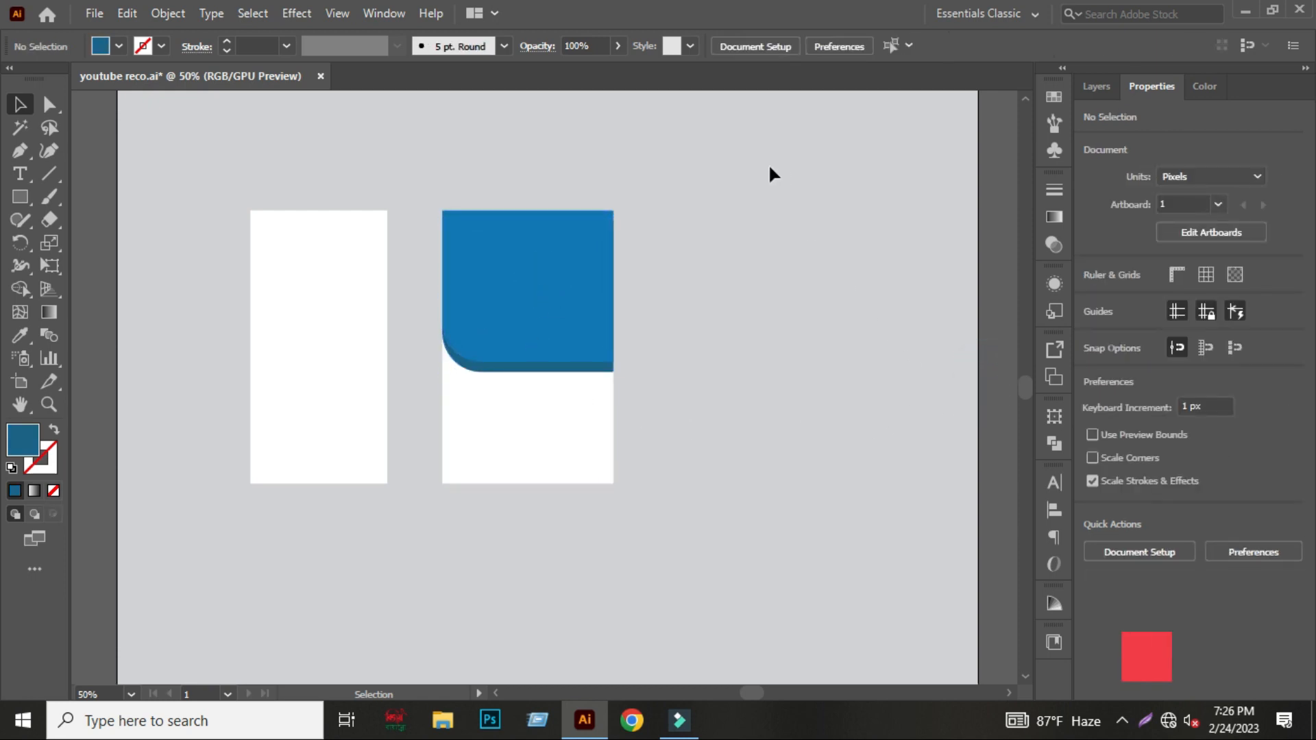
# Group the wide white panel with its two blue shapes and move the group about 47 px to the right.
pyautogui.moveTo(446, 176); pyautogui.dragTo(618, 494)
pyautogui.rightClick(505, 338)
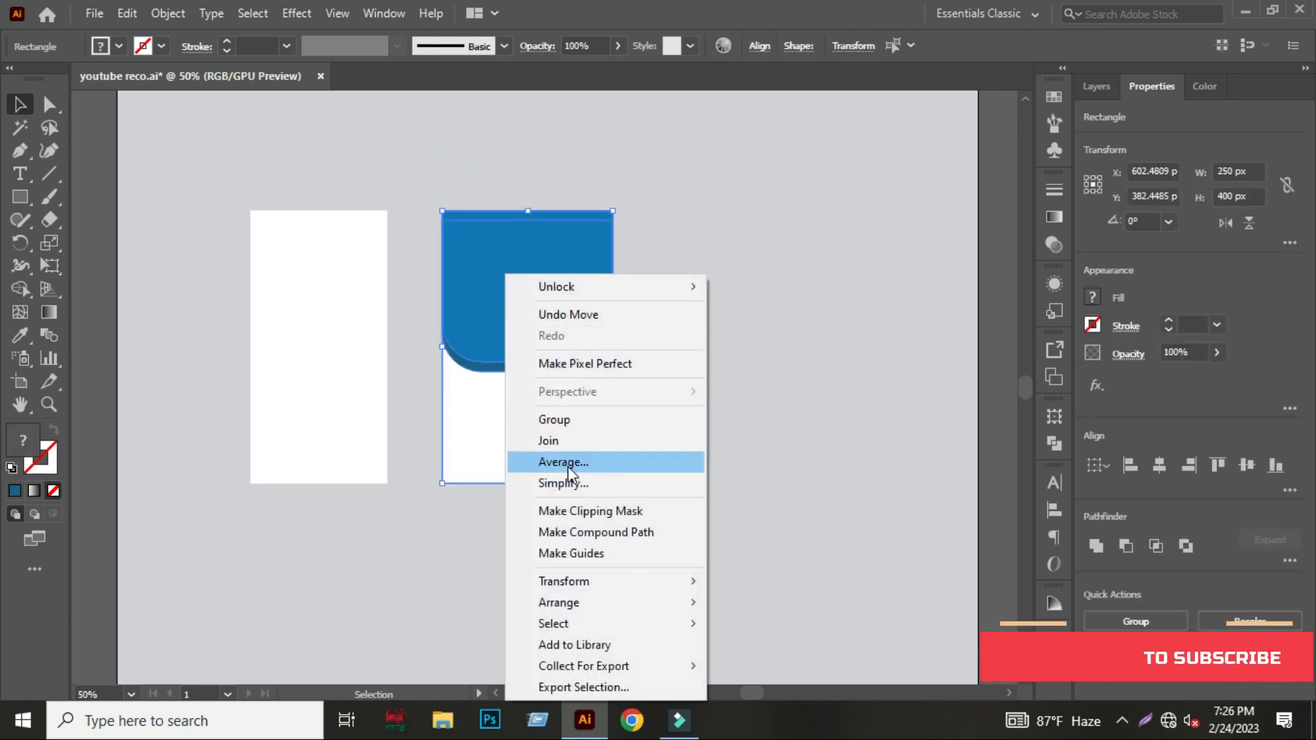
pyautogui.click(567, 426)
pyautogui.click(707, 280)
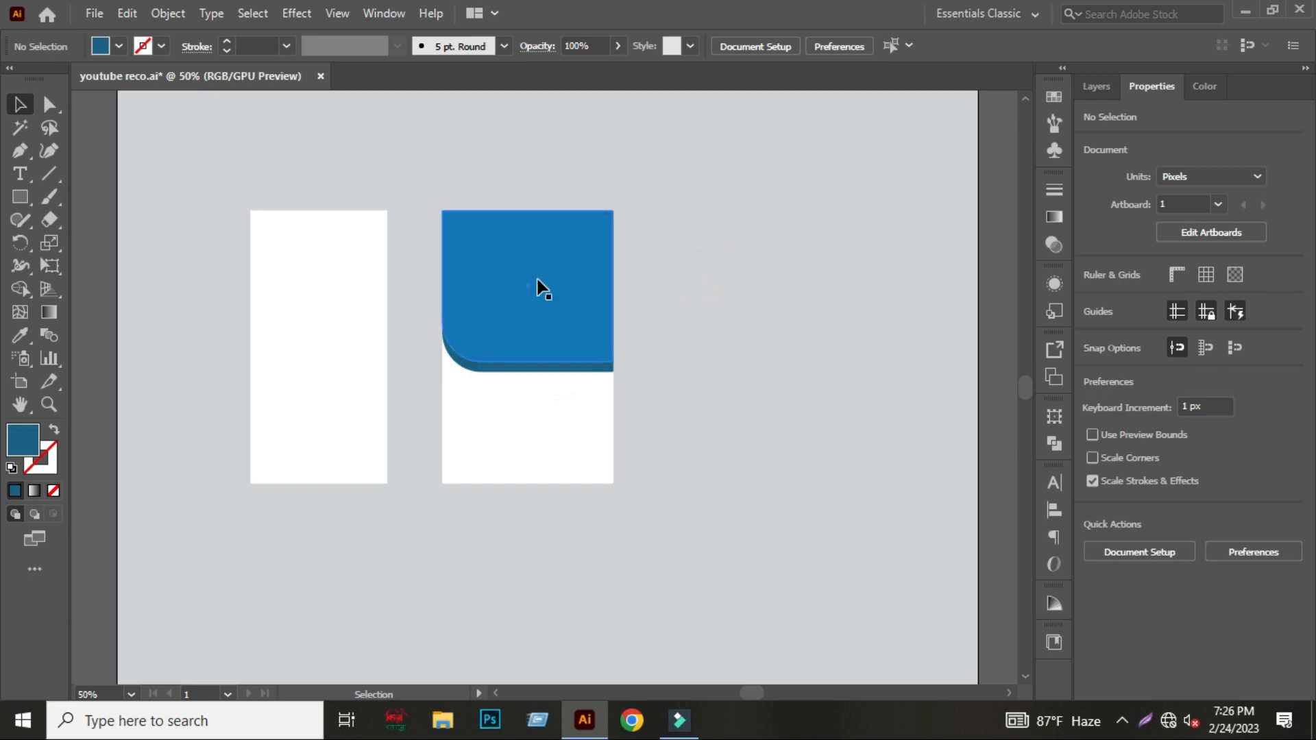
pyautogui.moveTo(537, 286); pyautogui.dragTo(569, 281)
pyautogui.click(730, 264)
# Draw a rectangle of about 181 by 119 px to the right of the wide panel and slightly round its two upper corners.
pyautogui.moveTo(713, 267); pyautogui.dragTo(805, 334)
pyautogui.click(30, 196)
pyautogui.click(46, 103)
pyautogui.scroll(2, 702, 288)
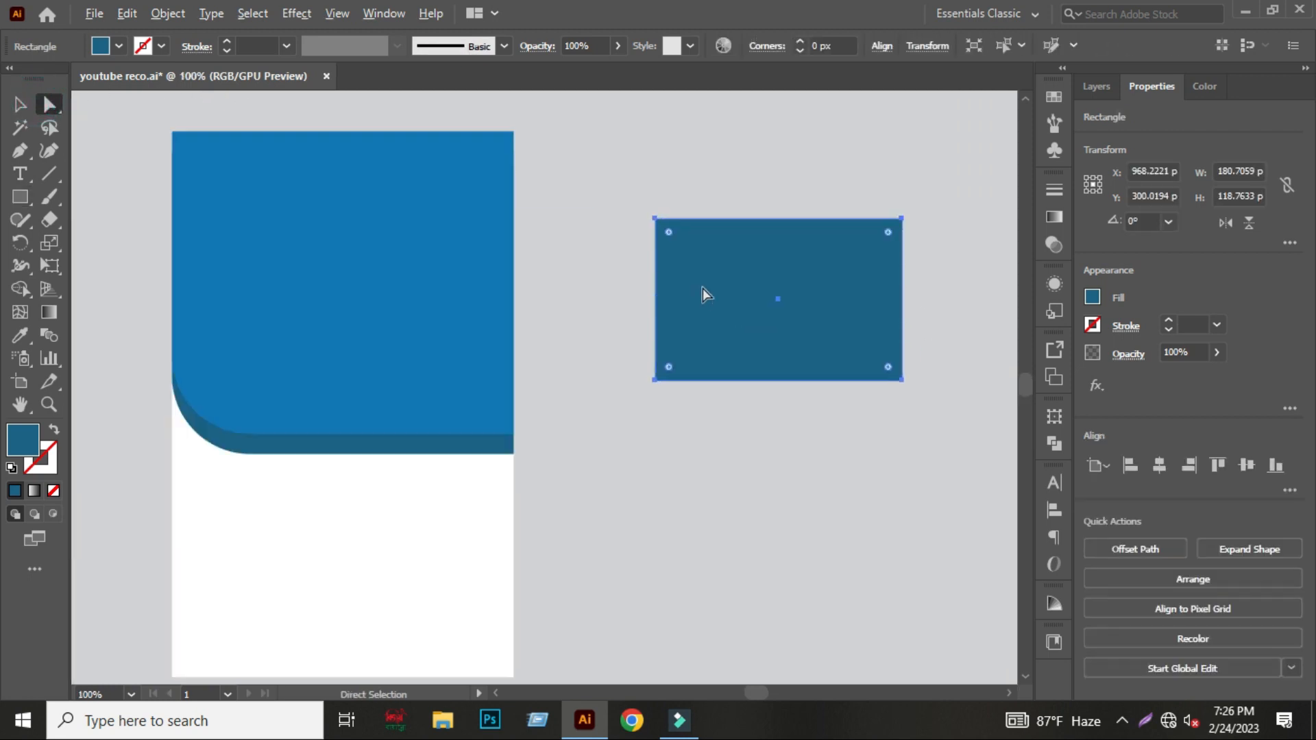
pyautogui.click(670, 234)
pyautogui.moveTo(889, 236); pyautogui.dragTo(875, 259)
# Round the new rectangle's two lower corners to the maximum so its bottom becomes a semicircle.
pyautogui.click(669, 367)
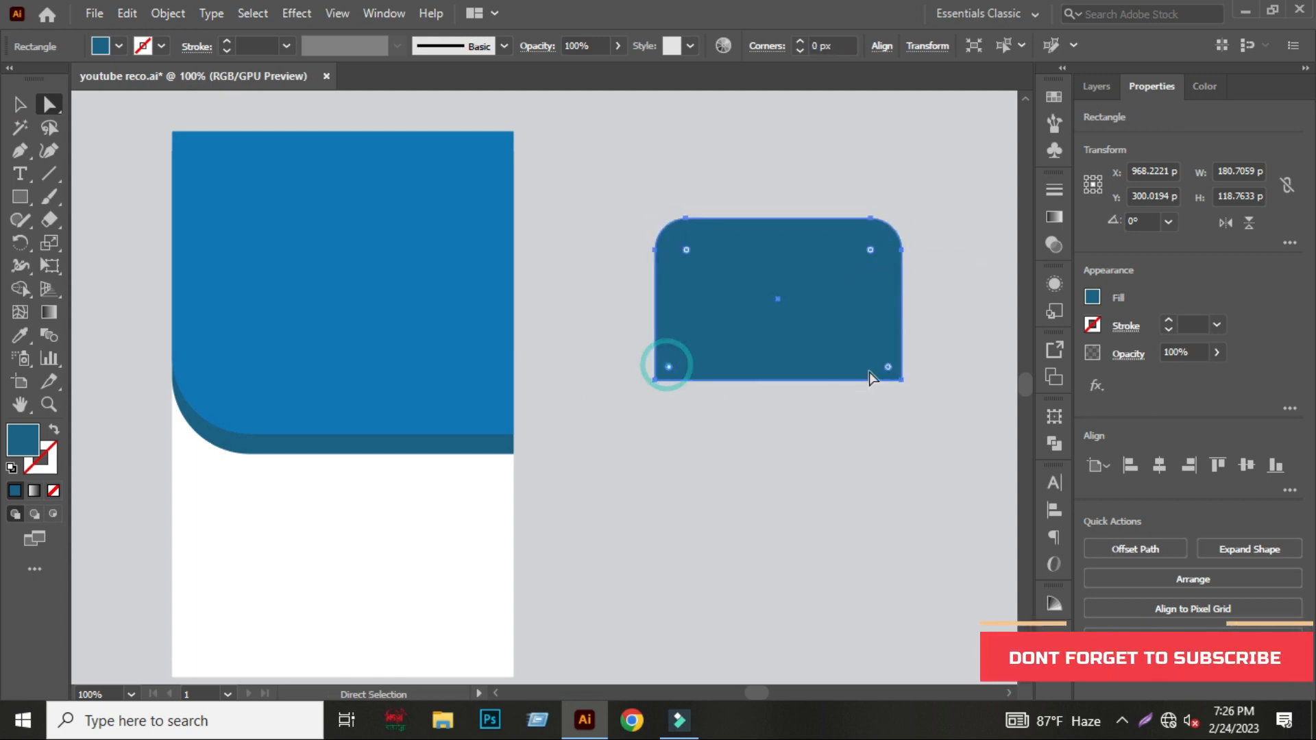
pyautogui.keyDown('shift'); pyautogui.click(888, 367); pyautogui.keyUp('shift')
pyautogui.moveTo(888, 367); pyautogui.dragTo(837, 124)
pyautogui.click(849, 153)
# Fill the semicircular-bottomed shape with white.
pyautogui.click(784, 295)
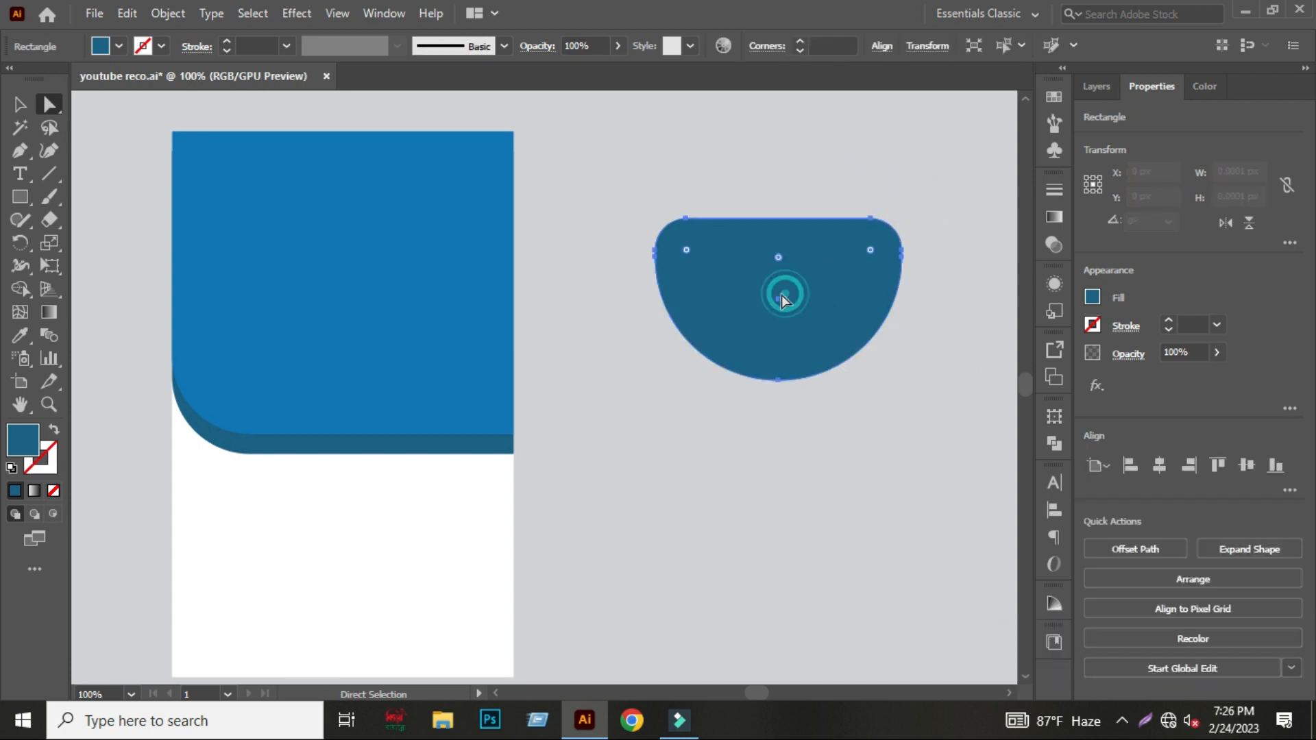
pyautogui.click(99, 46)
pyautogui.click(33, 81)
pyautogui.click(652, 356)
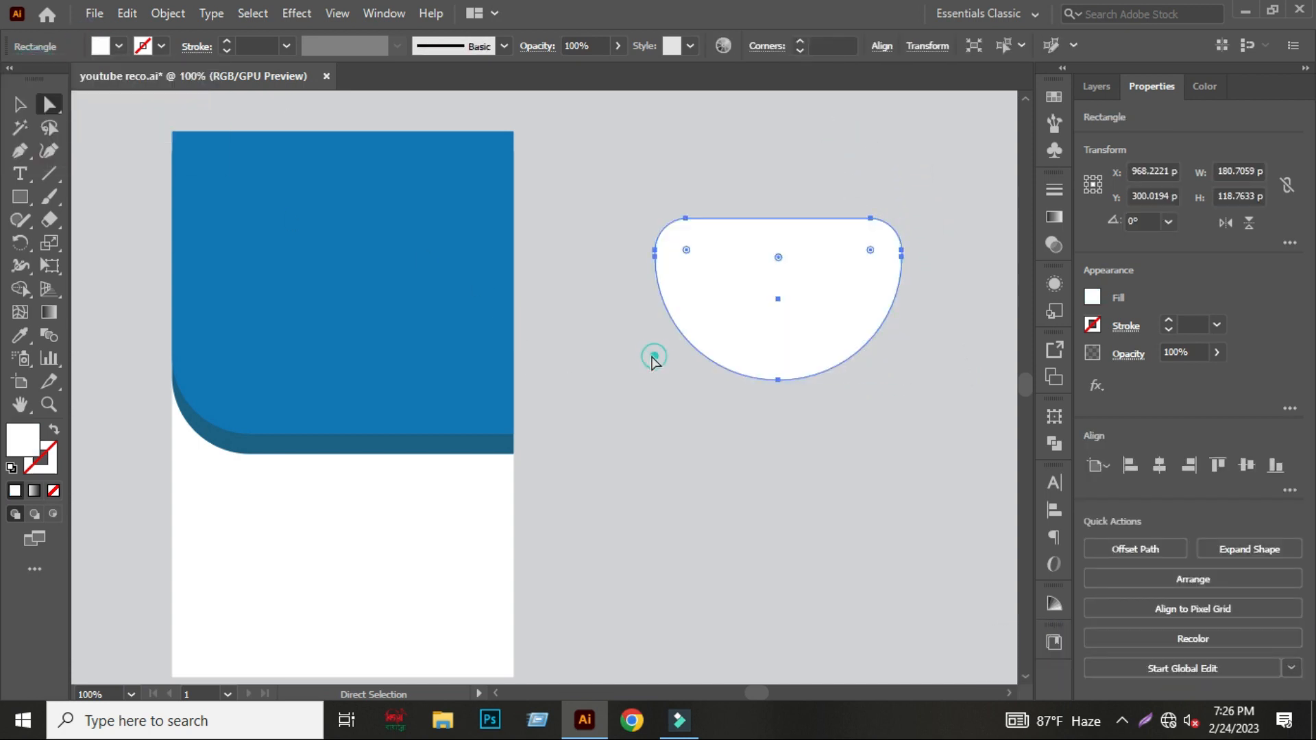
# Place the white curved shape over the wide panel's blue area and enlarge it to about 216 by 142 px.
pyautogui.click(20, 105)
pyautogui.click(779, 167)
pyautogui.scroll(-2, 902, 255)
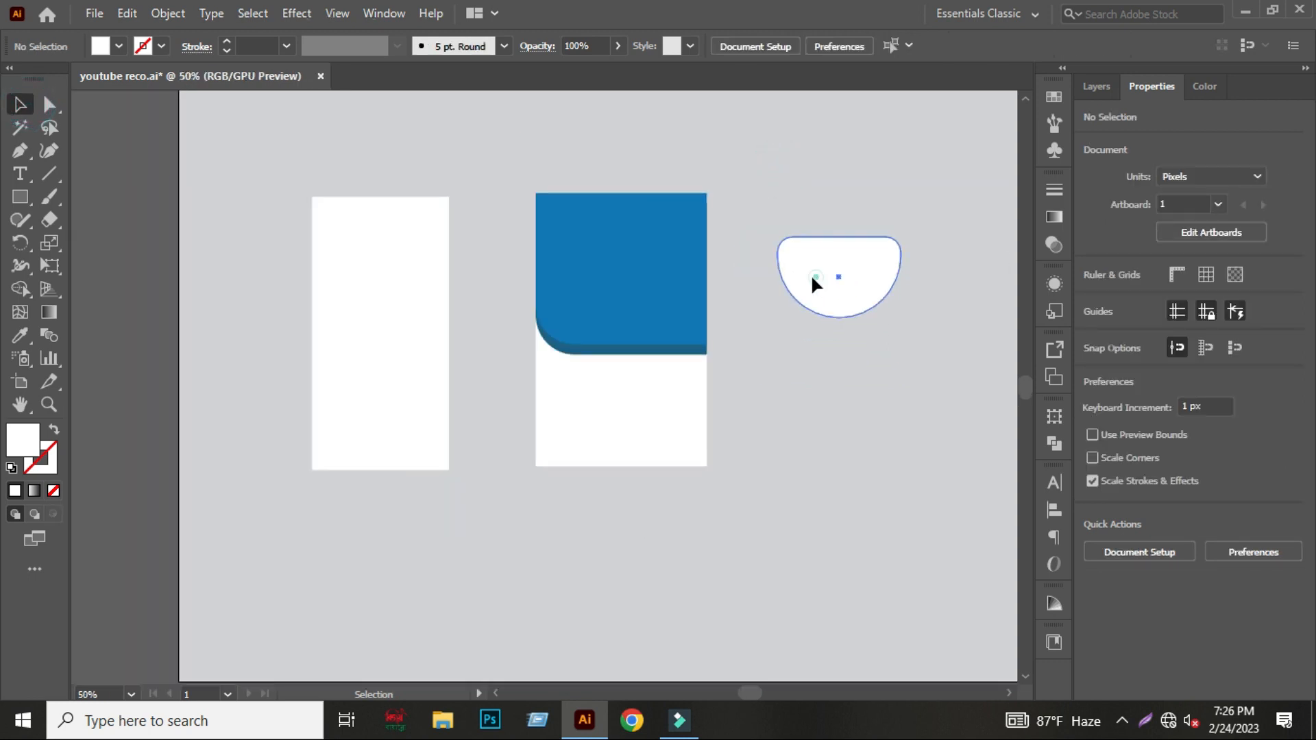
pyautogui.moveTo(816, 277); pyautogui.dragTo(605, 255)
pyautogui.click(759, 240)
pyautogui.scroll(1, 650, 226)
pyautogui.click(664, 253)
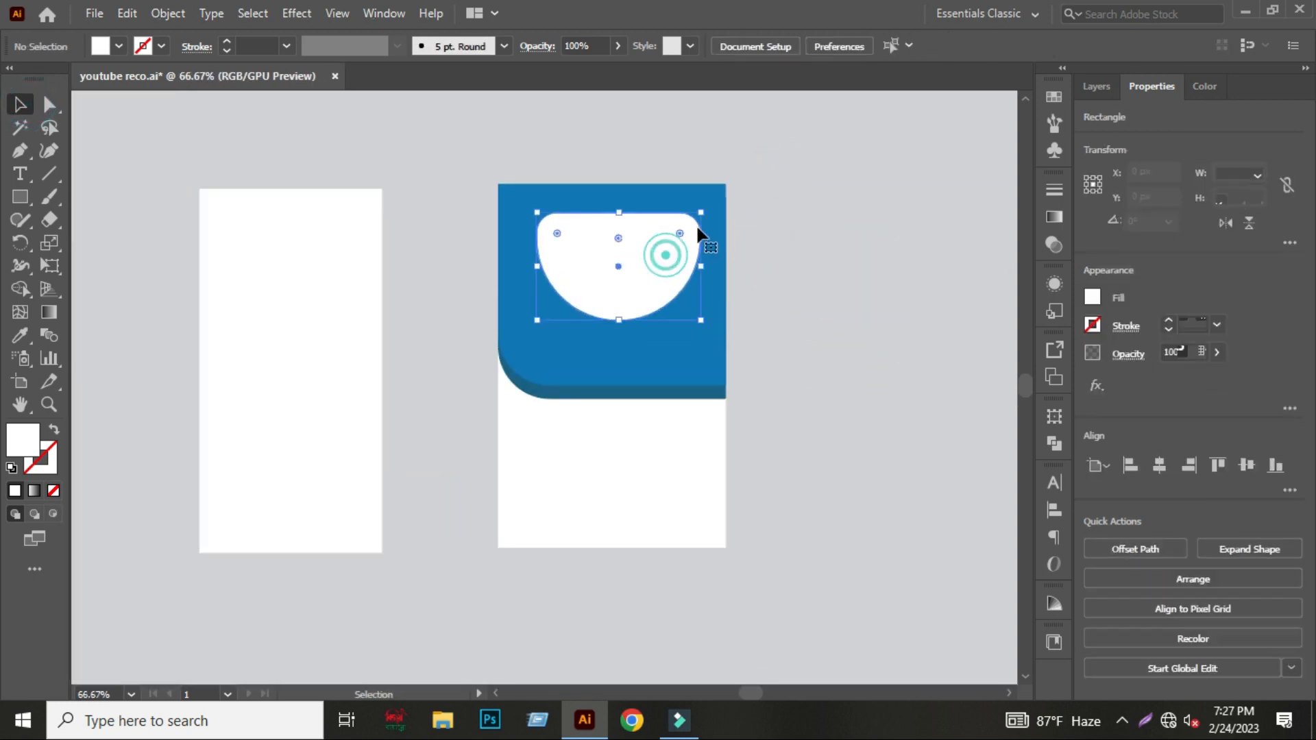
pyautogui.moveTo(701, 212); pyautogui.dragTo(717, 202)
pyautogui.click(823, 233)
# Round the enlarged white shape's lower corners to the maximum and move the shape up about 14 px.
pyautogui.click(612, 253)
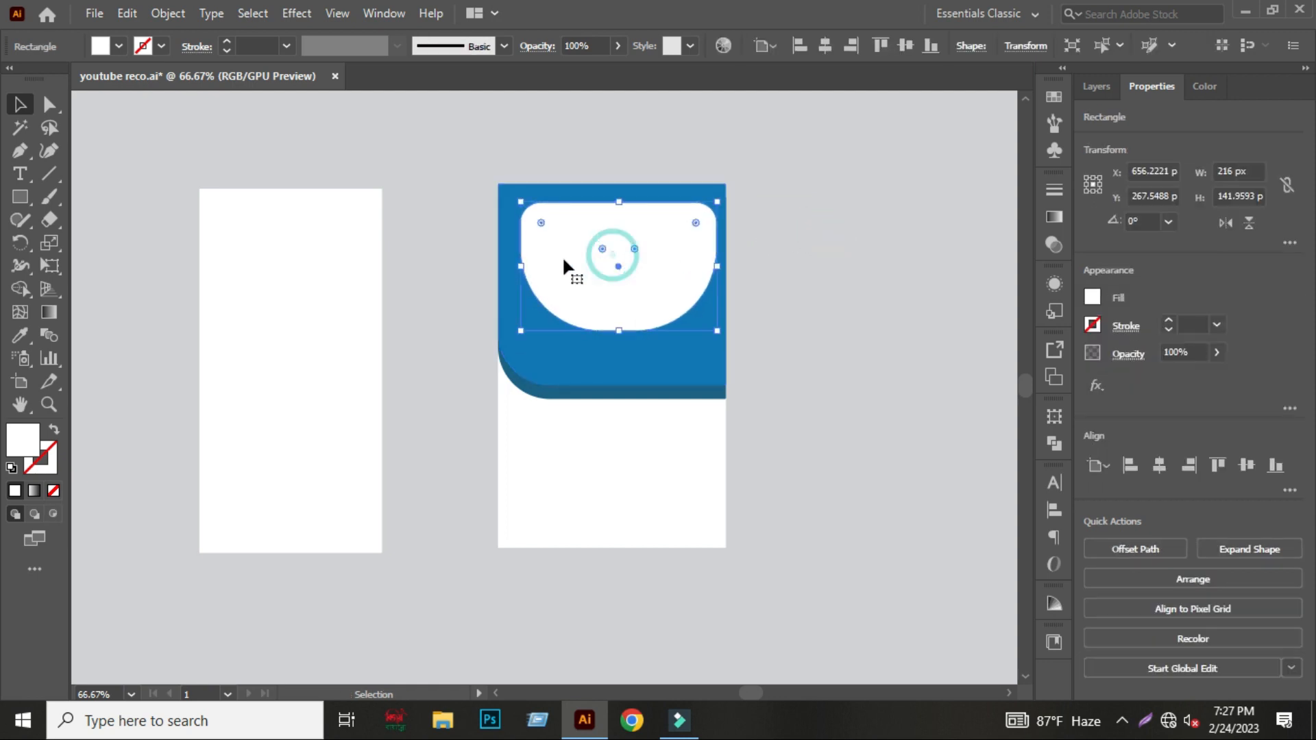
pyautogui.moveTo(602, 249); pyautogui.dragTo(627, 206)
pyautogui.click(647, 157)
pyautogui.moveTo(629, 277); pyautogui.dragTo(631, 268)
pyautogui.click(663, 162)
# Center the white curved shape and the wide panel group horizontally on each other.
pyautogui.moveTo(579, 155); pyautogui.dragTo(627, 233)
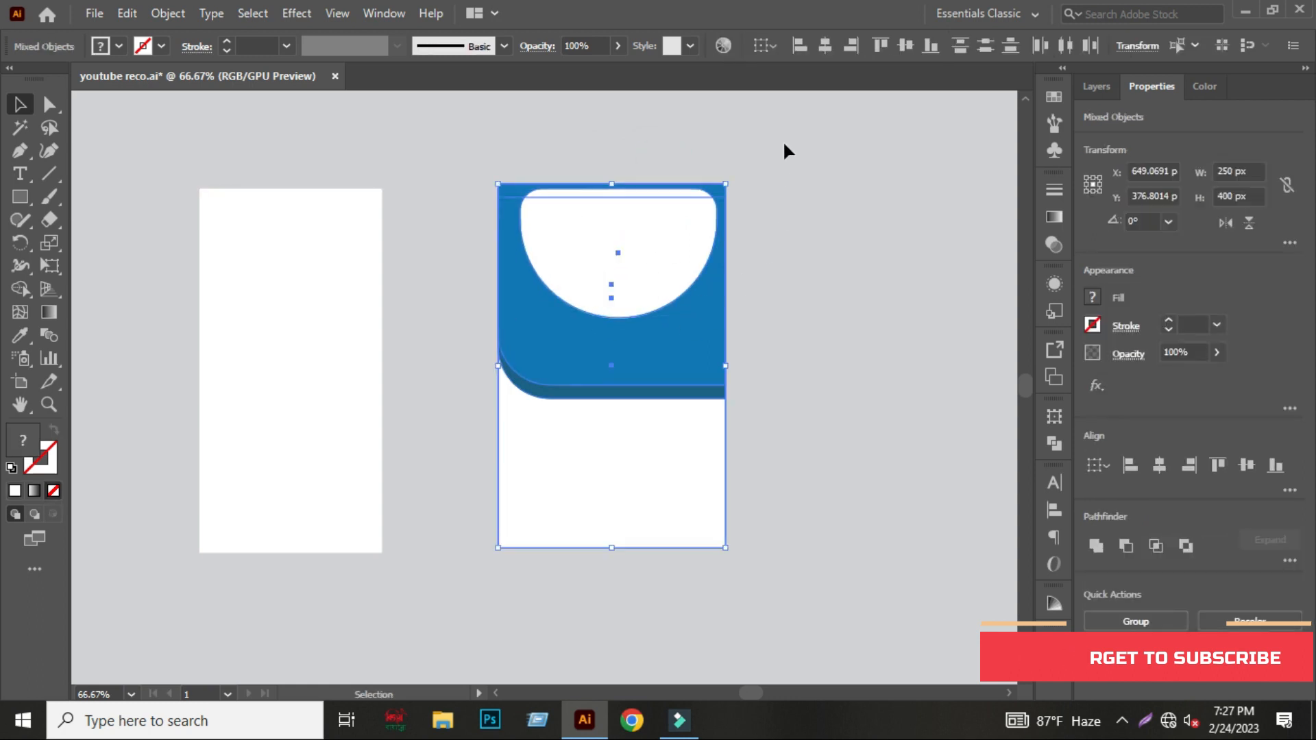
pyautogui.click(826, 45)
pyautogui.click(801, 261)
# Nudge the white curved shape down about 6 px from the wide panel's upper edge.
pyautogui.click(595, 271)
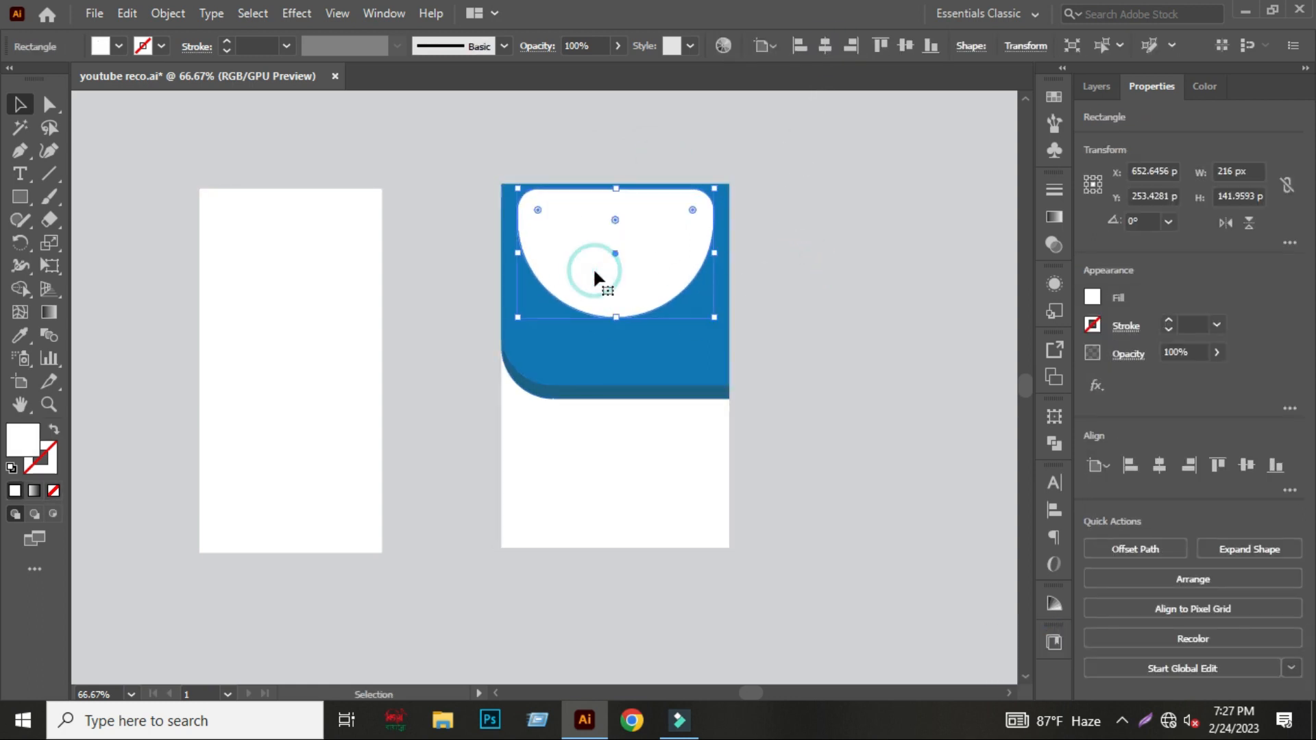
pyautogui.press('Down')
pyautogui.press('Down')
pyautogui.press('Down')
pyautogui.press('Down')
pyautogui.press('Down')
pyautogui.press('Down')
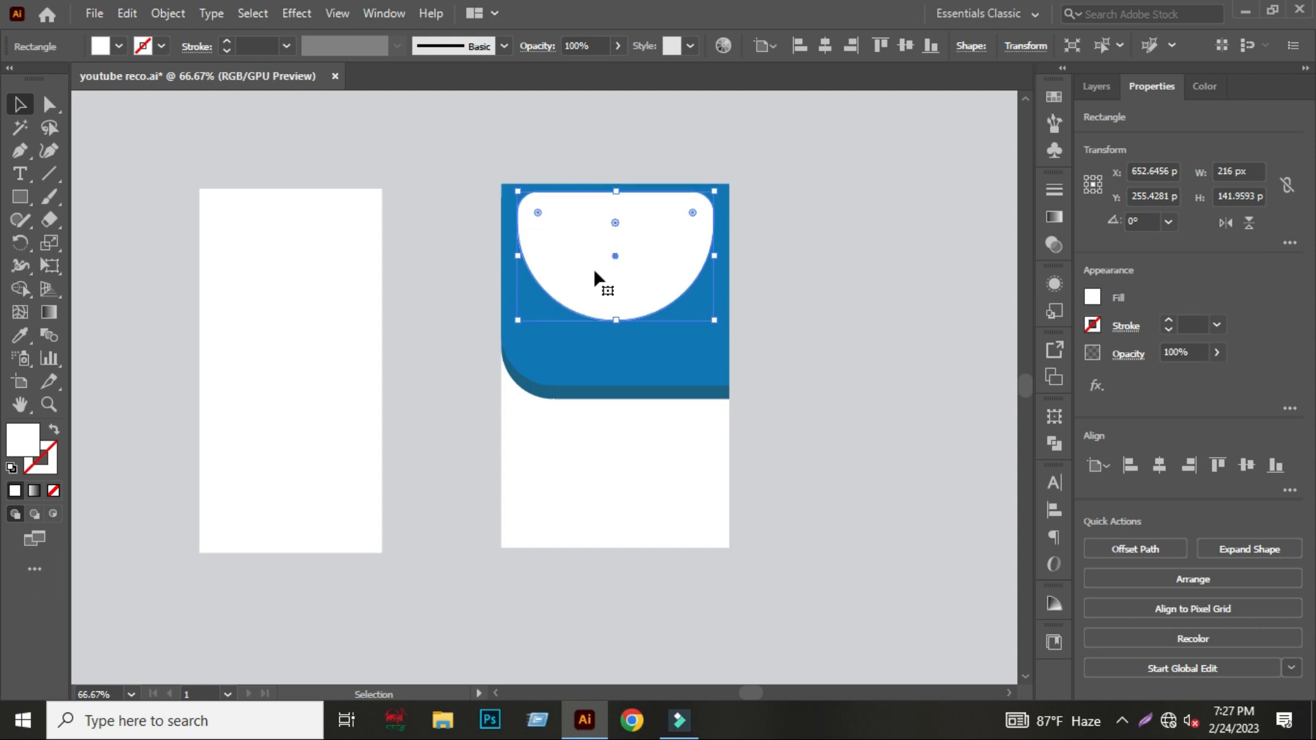
pyautogui.click(781, 281)
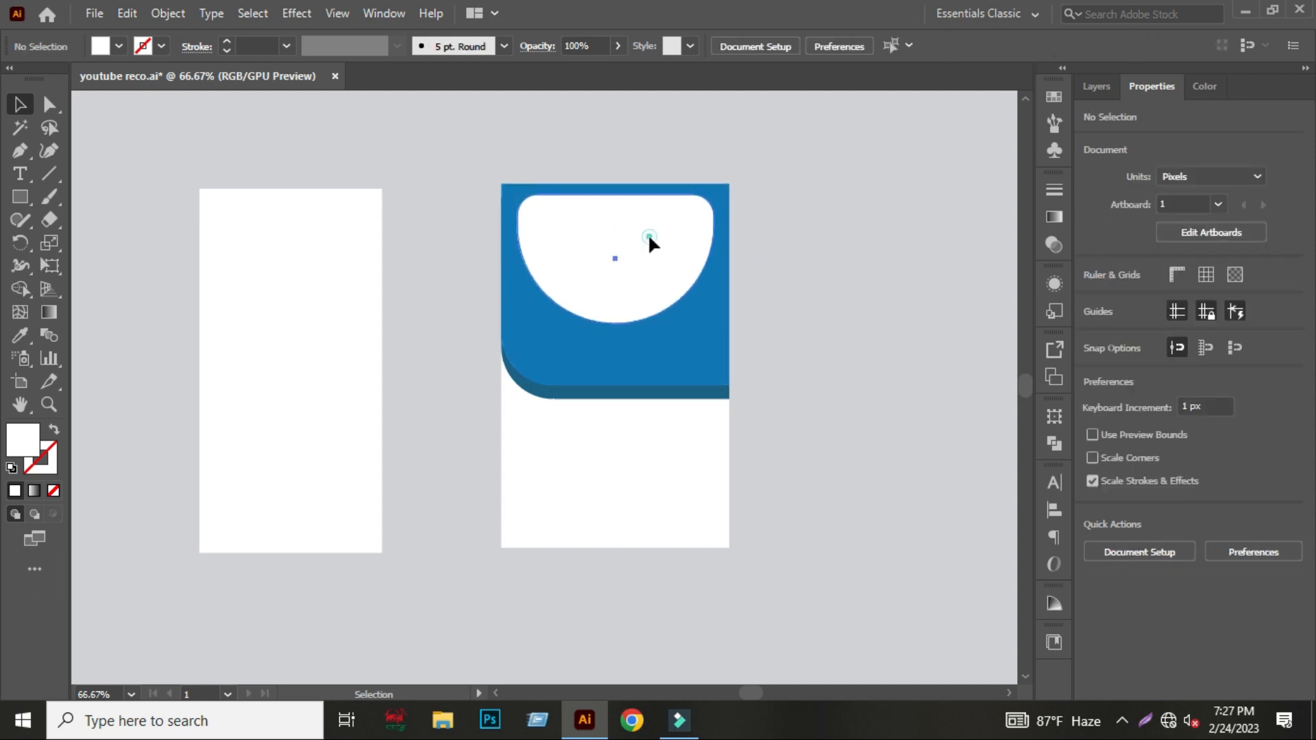
# Slightly reduce the height of the white curved shape inside the blue area.
pyautogui.click(649, 240)
pyautogui.moveTo(715, 194); pyautogui.dragTo(711, 198)
pyautogui.click(855, 204)
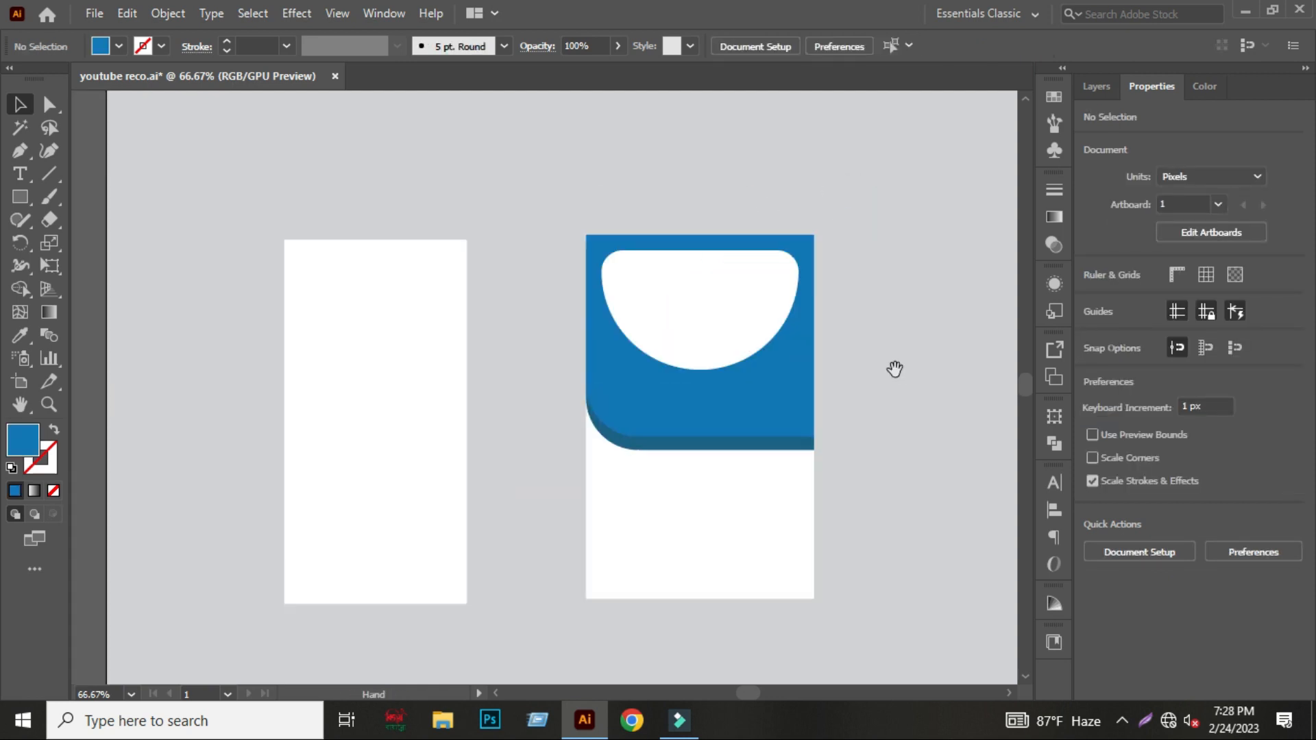
# Draw a blue rectangle in the upper part of the narrow panel and size it to about 145 by 87 px.
pyautogui.moveTo(893, 368); pyautogui.dragTo(899, 372)
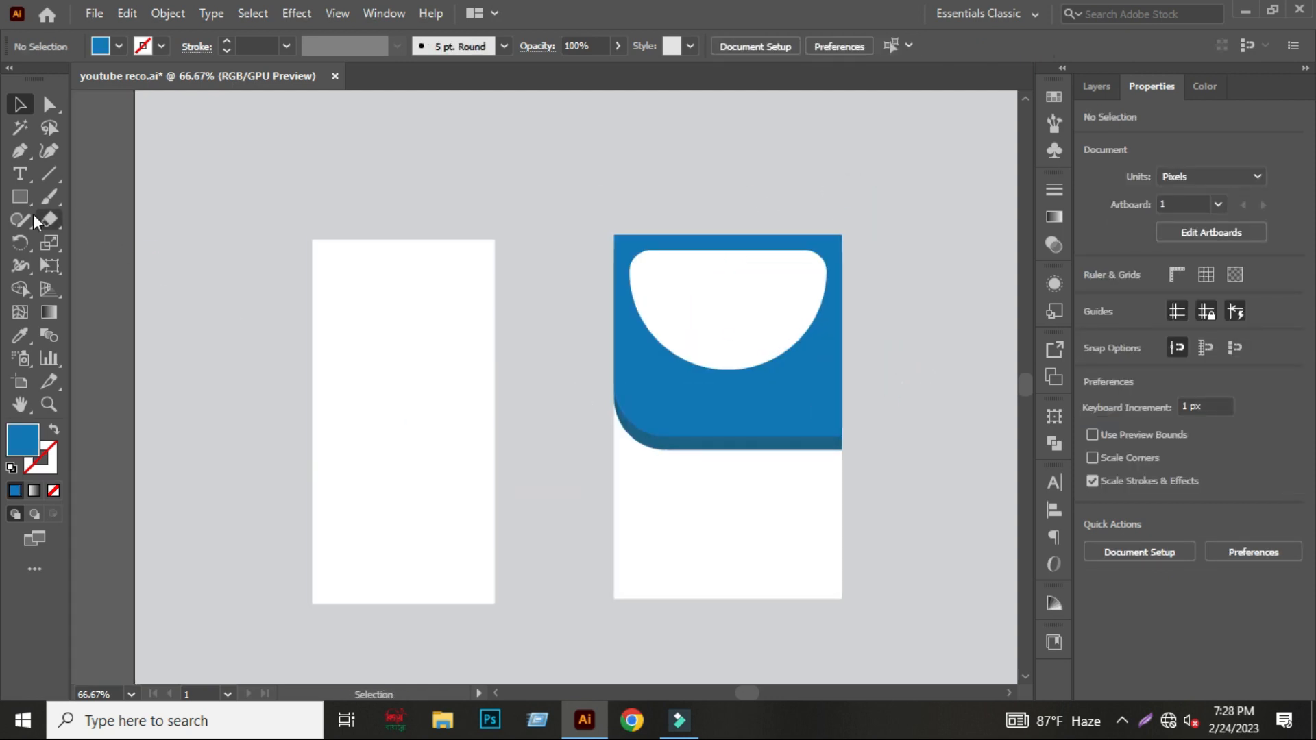
pyautogui.press('m')
pyautogui.moveTo(339, 275); pyautogui.dragTo(472, 345)
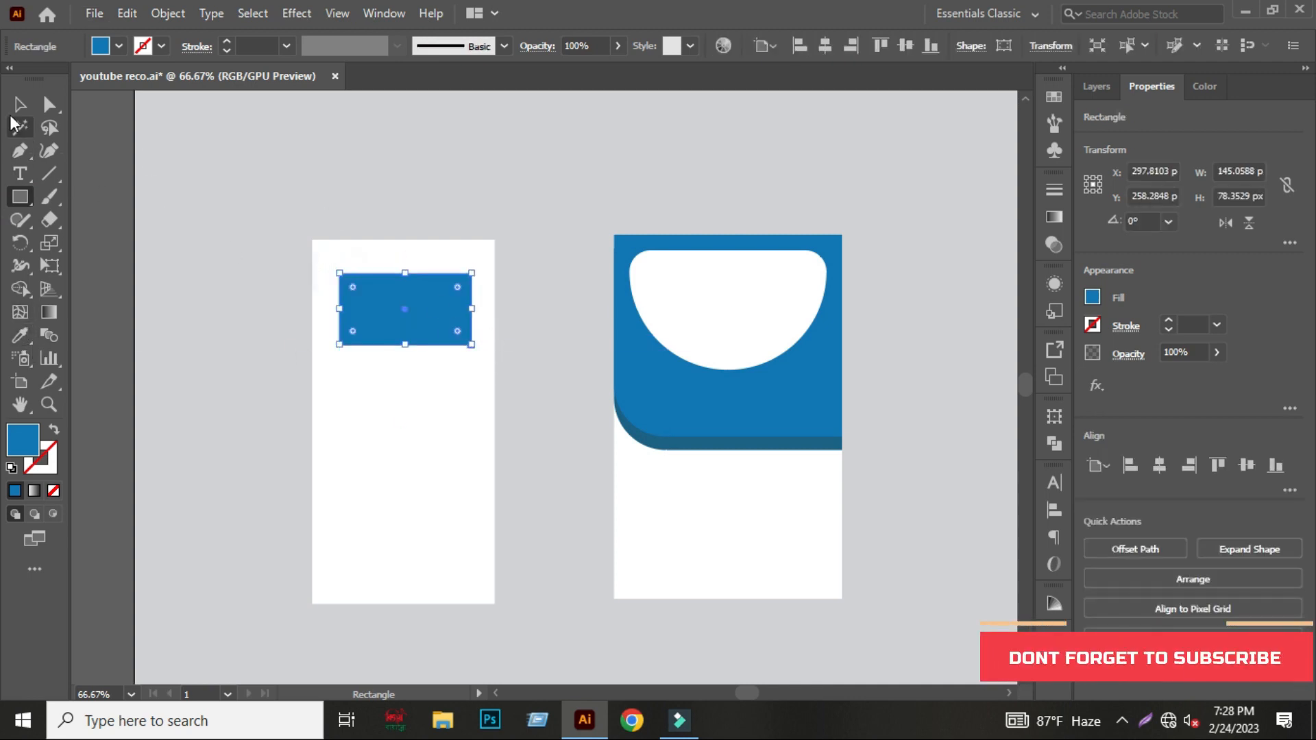
pyautogui.click(19, 105)
pyautogui.scroll(2, 347, 315)
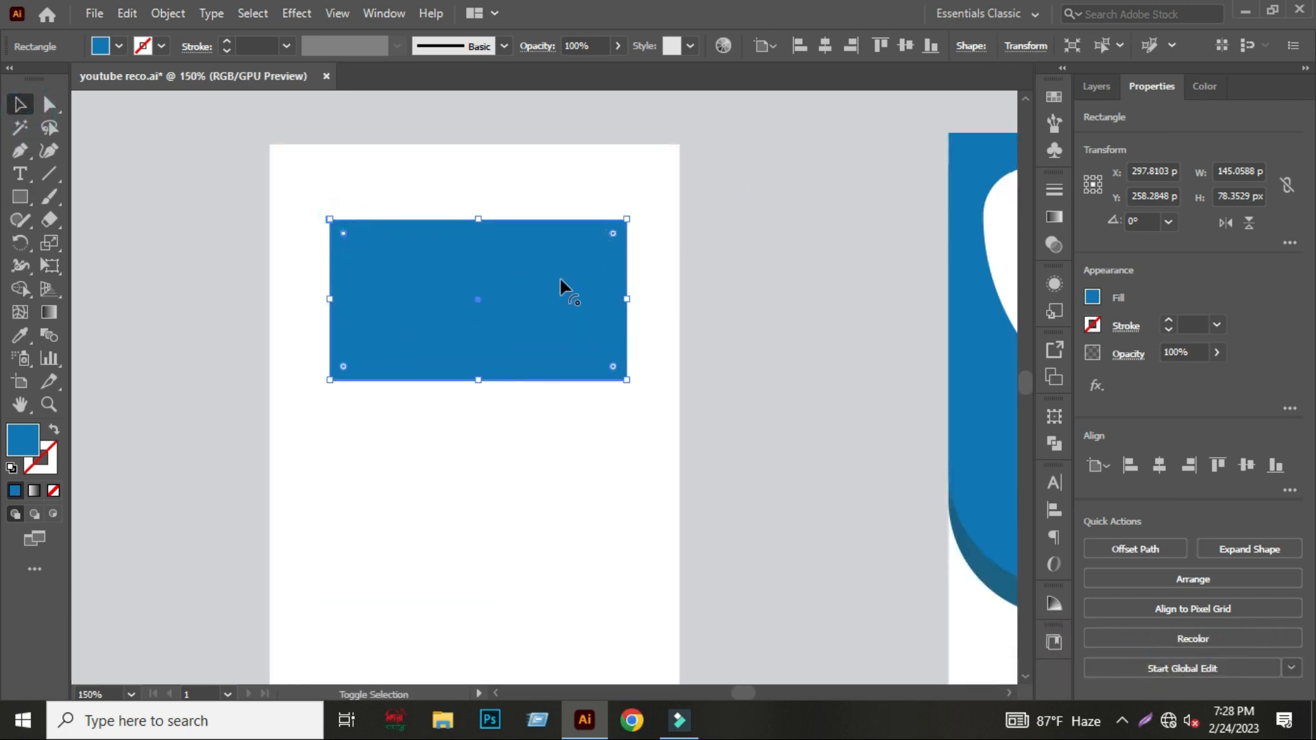
pyautogui.moveTo(478, 379); pyautogui.dragTo(478, 397)
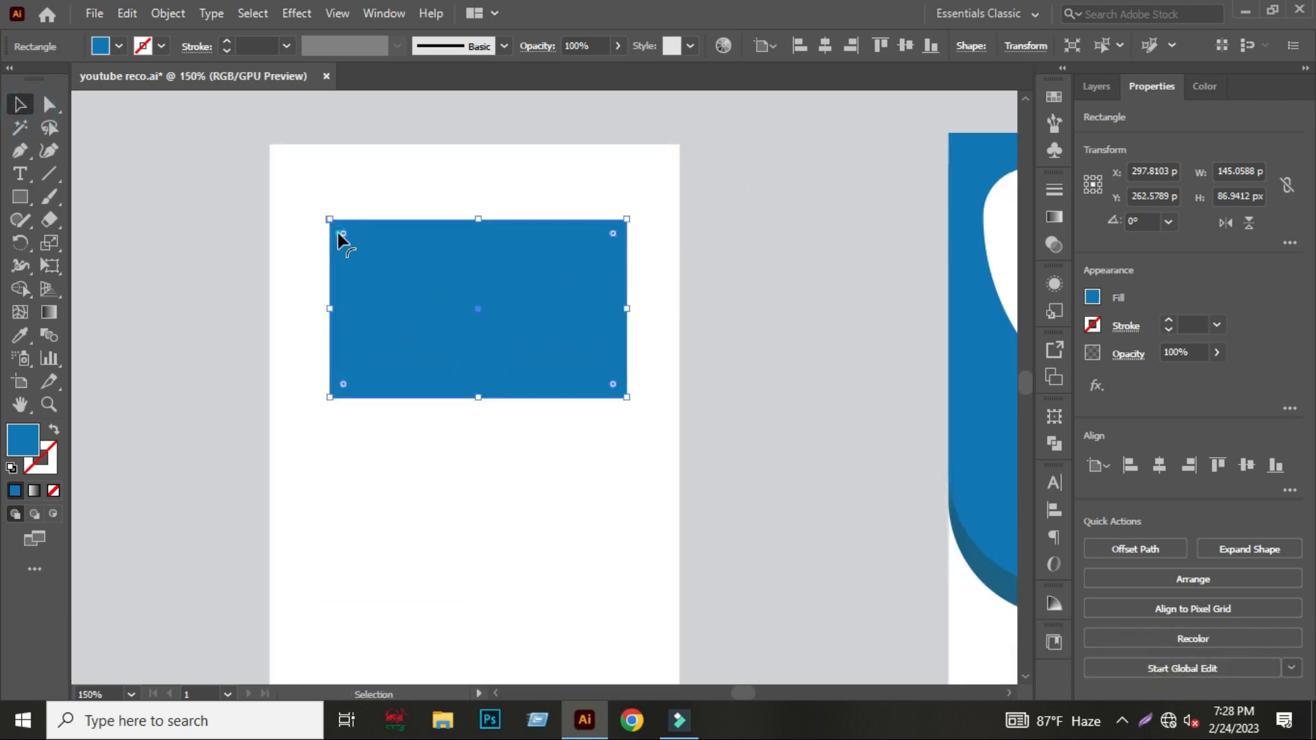
# Slightly round the blue rectangle's upper corners and round its lower corners to the maximum.
pyautogui.keyDown('shift'); pyautogui.click(343, 234); pyautogui.keyUp('shift')
pyautogui.moveTo(610, 235); pyautogui.dragTo(595, 255)
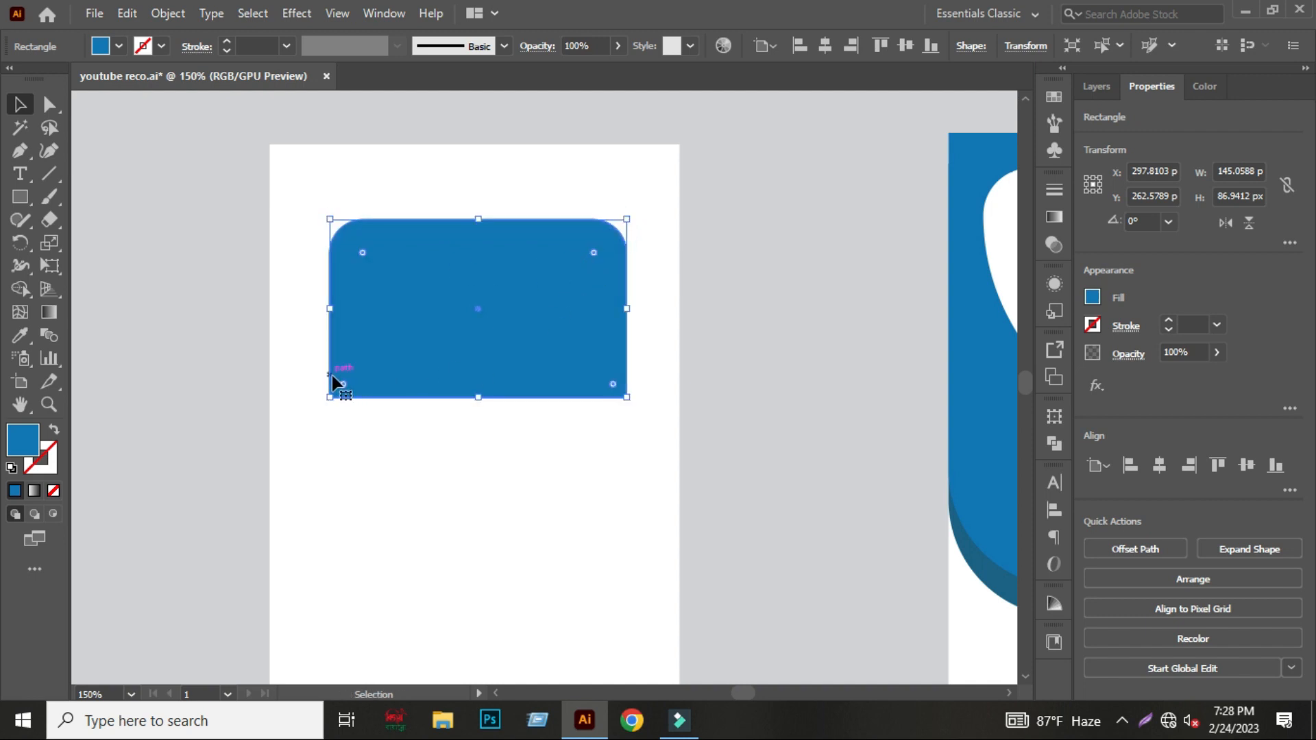
pyautogui.moveTo(612, 384); pyautogui.dragTo(523, 196)
pyautogui.click(752, 302)
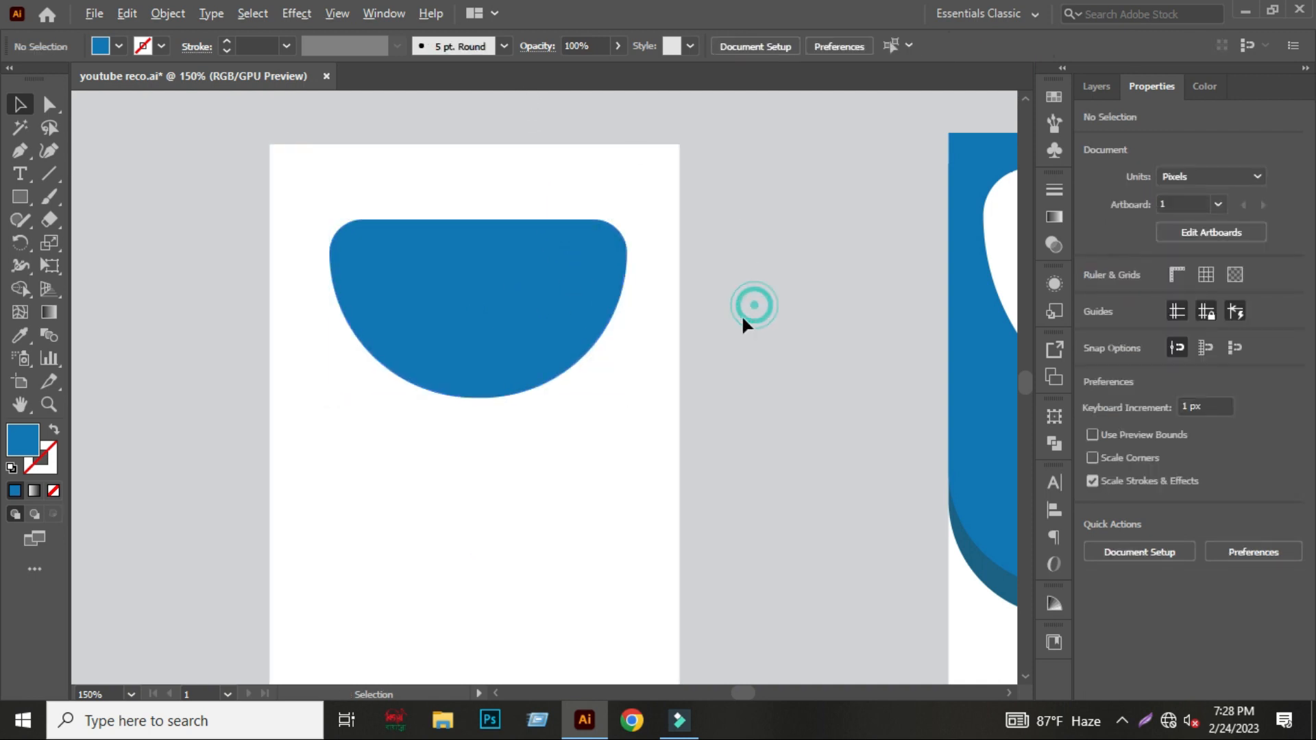
# Move the blue curved shape closer to the narrow panel's upper edge and enlarge it to about 154 by 92 px.
pyautogui.scroll(-1, 676, 274)
pyautogui.moveTo(676, 273); pyautogui.dragTo(528, 239)
pyautogui.click(429, 260)
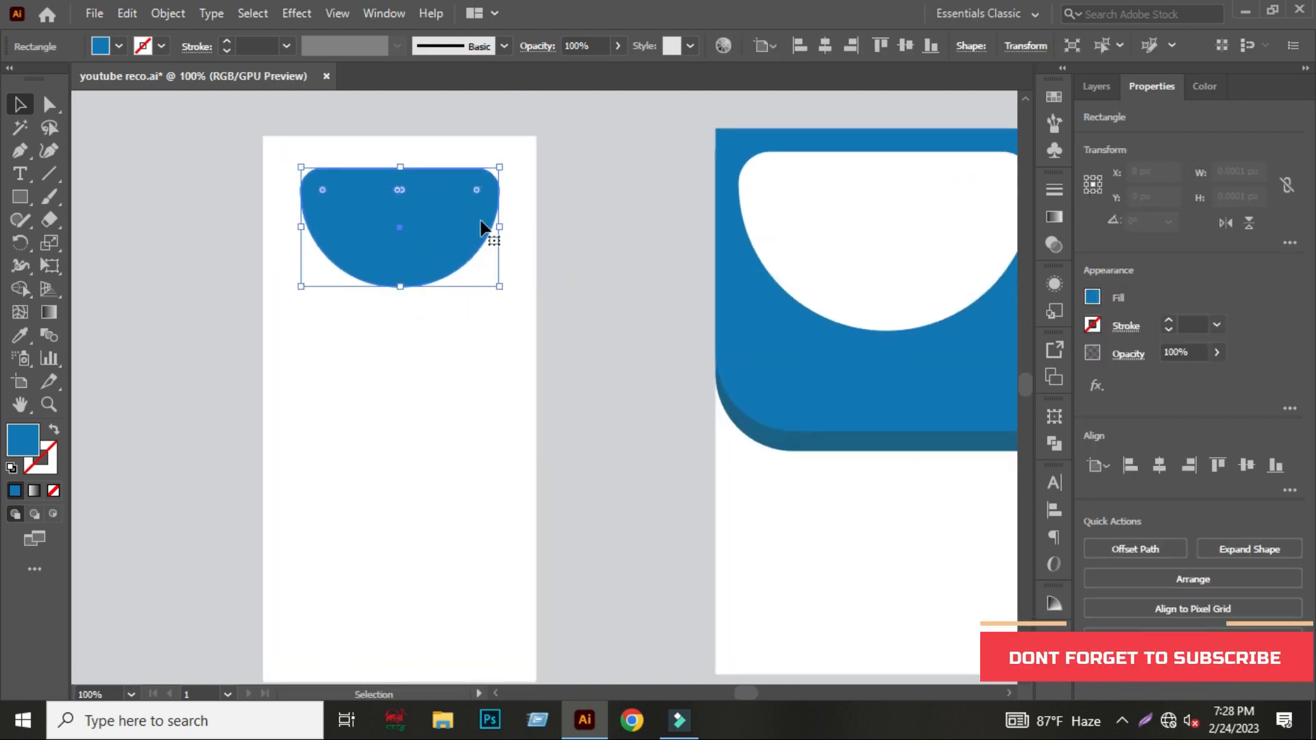
pyautogui.moveTo(501, 170); pyautogui.dragTo(506, 164)
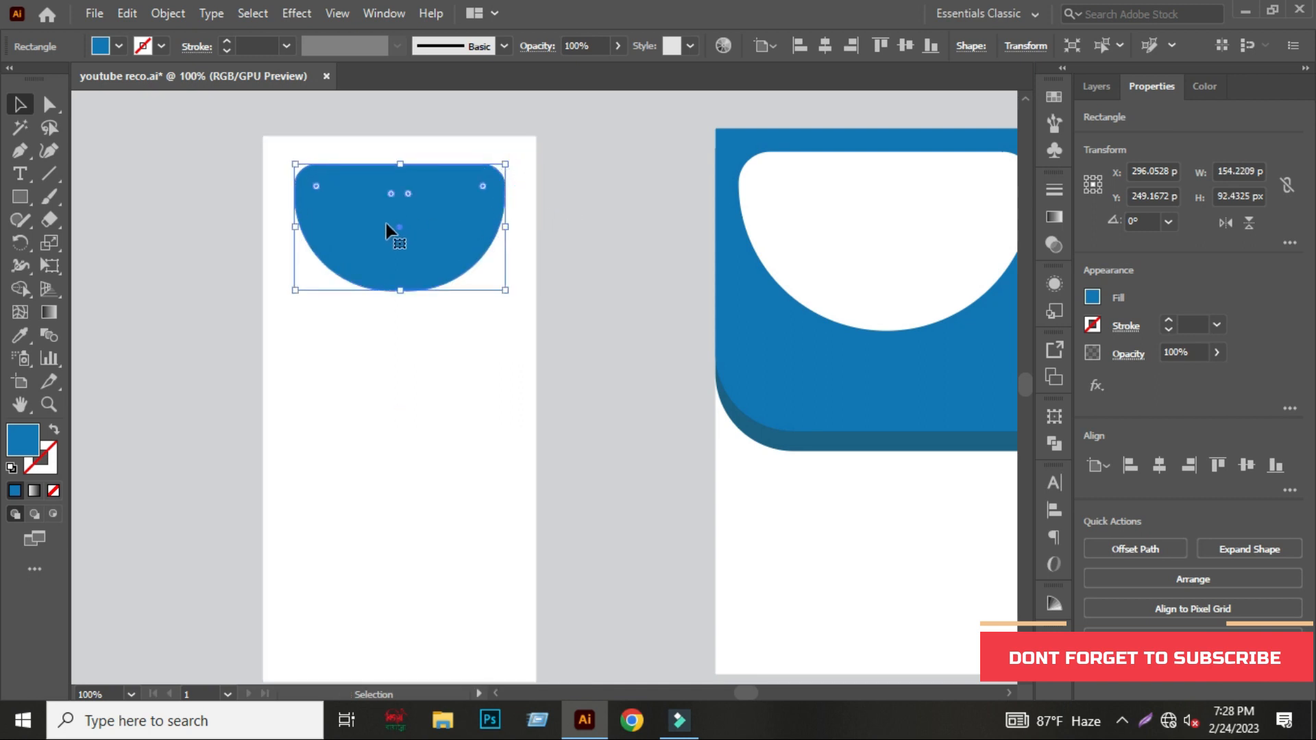
# Round the lower corners of the enlarged blue shape on the narrow panel to the maximum again.
pyautogui.click(392, 194)
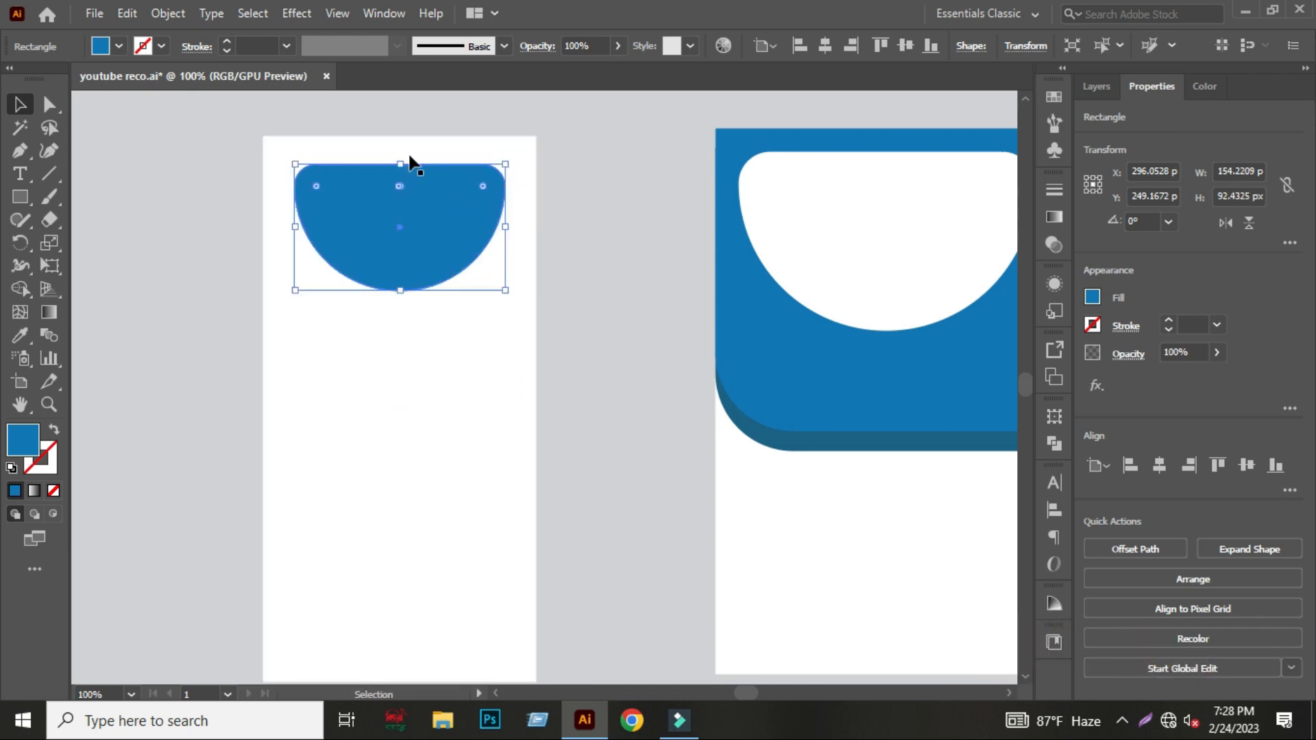
pyautogui.click(616, 262)
pyautogui.scroll(-1, 598, 264)
pyautogui.click(602, 286)
pyautogui.click(444, 257)
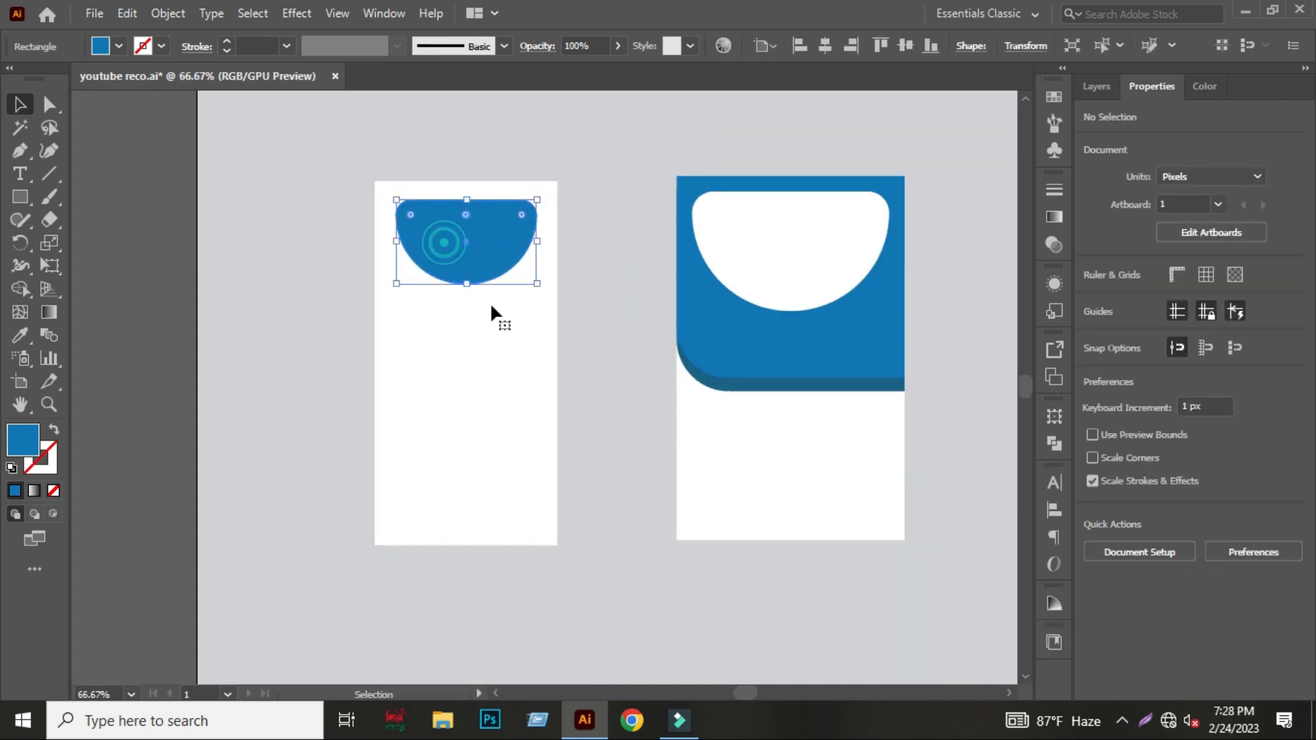
pyautogui.click(621, 321)
# Move the Aroma Syrup logo from the pasteboard onto the artboard below the narrow panel and bring it to the front.
pyautogui.scroll(-1, 614, 322)
pyautogui.moveTo(618, 332); pyautogui.dragTo(548, 329)
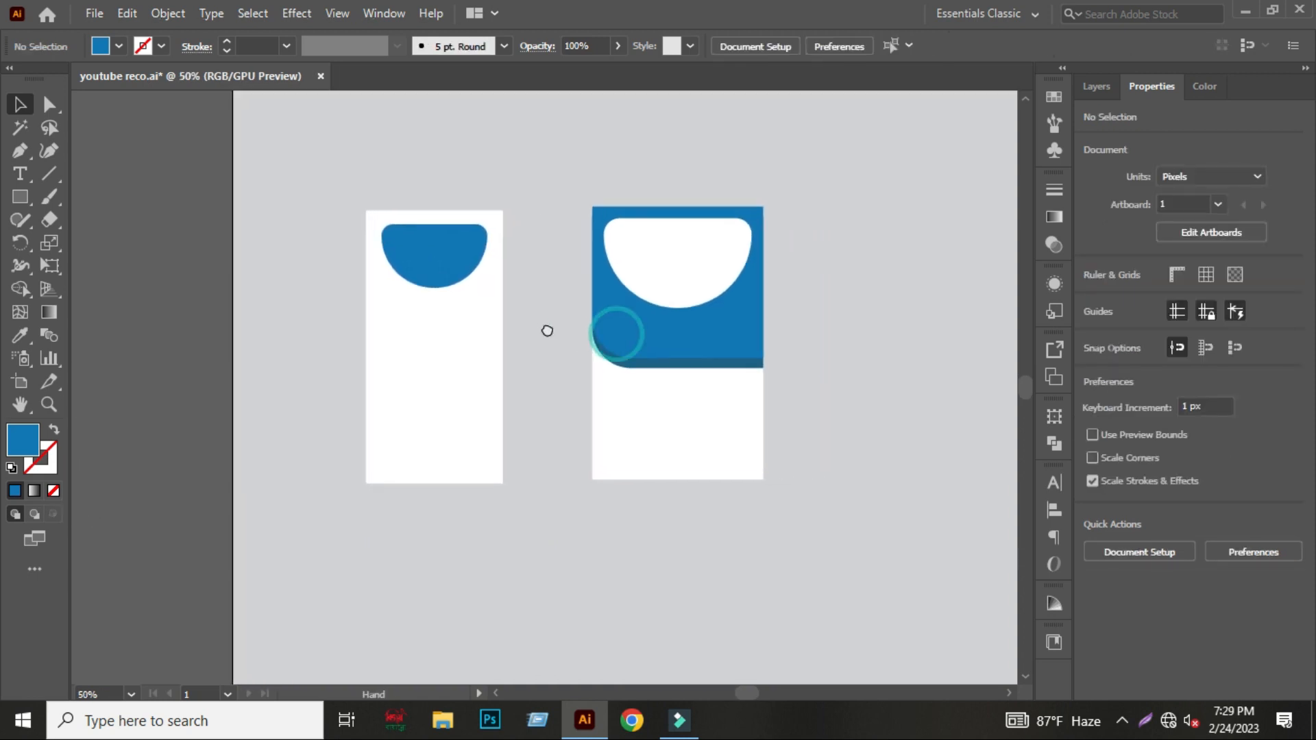
pyautogui.moveTo(561, 375); pyautogui.dragTo(798, 251)
pyautogui.moveTo(182, 543); pyautogui.dragTo(417, 479)
pyautogui.rightClick(403, 473)
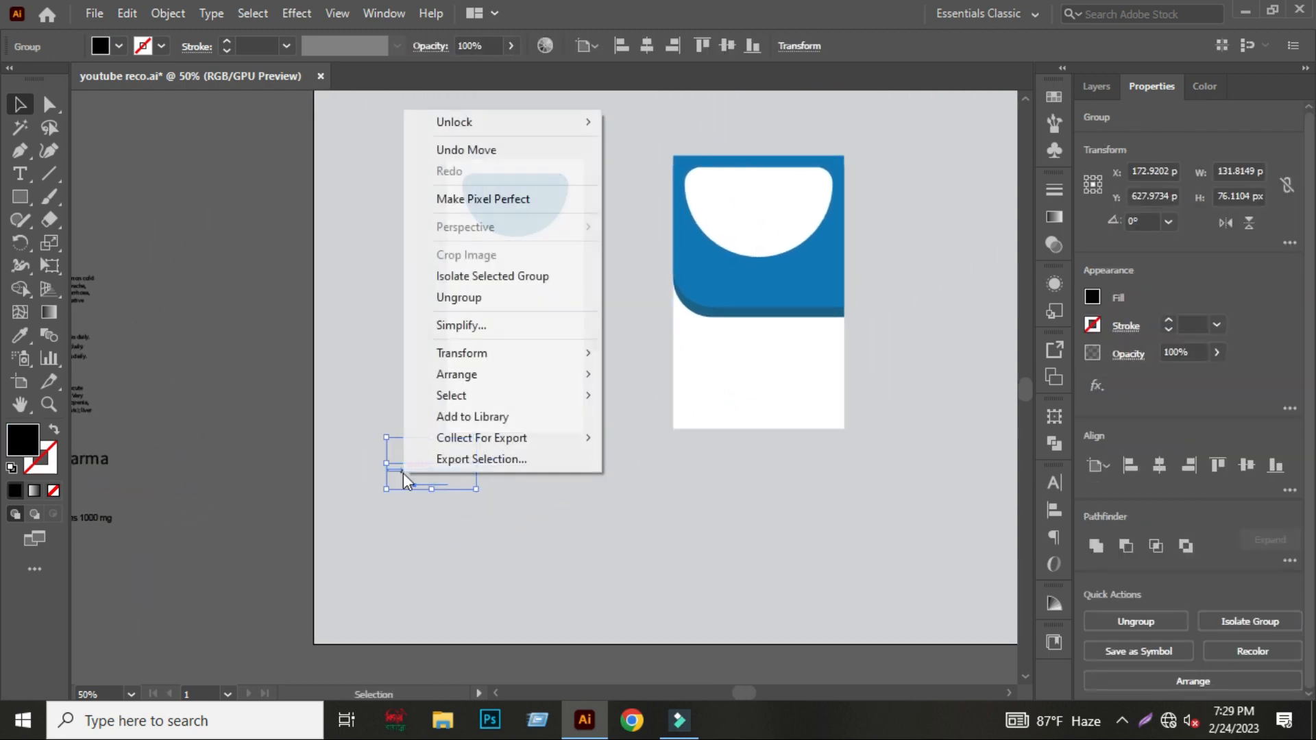
pyautogui.moveTo(458, 380)
pyautogui.click(692, 371)
pyautogui.click(582, 496)
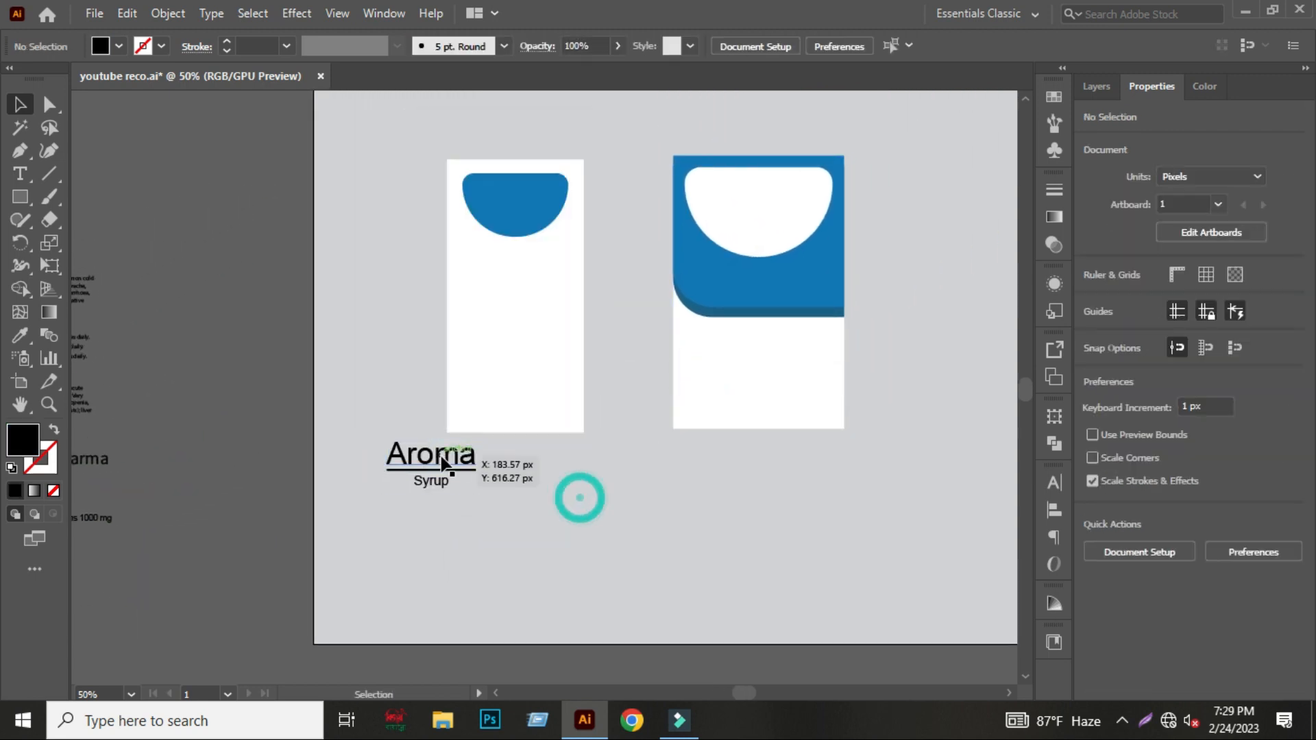
# Place the logo on the narrow panel's blue shape and scale it down to about 103 by 59 px.
pyautogui.moveTo(442, 458); pyautogui.dragTo(511, 198)
pyautogui.scroll(3, 514, 206)
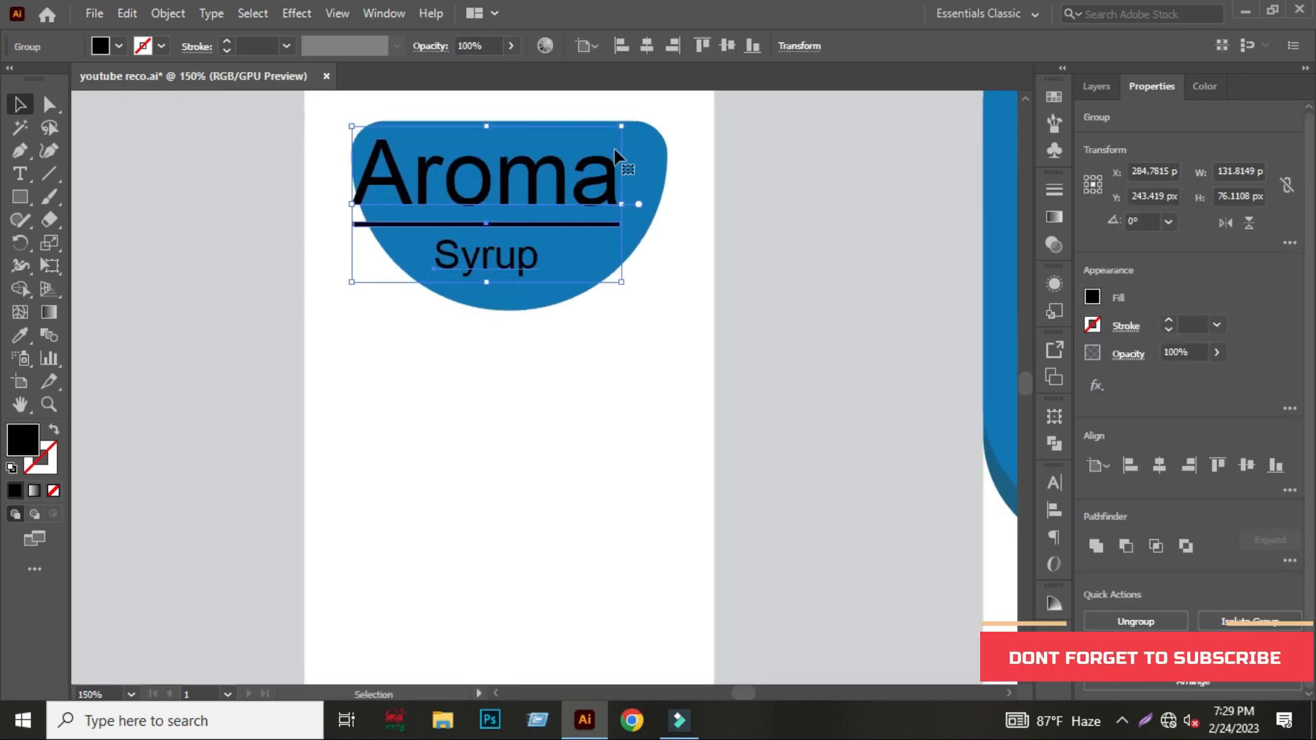
pyautogui.moveTo(620, 133); pyautogui.dragTo(613, 145)
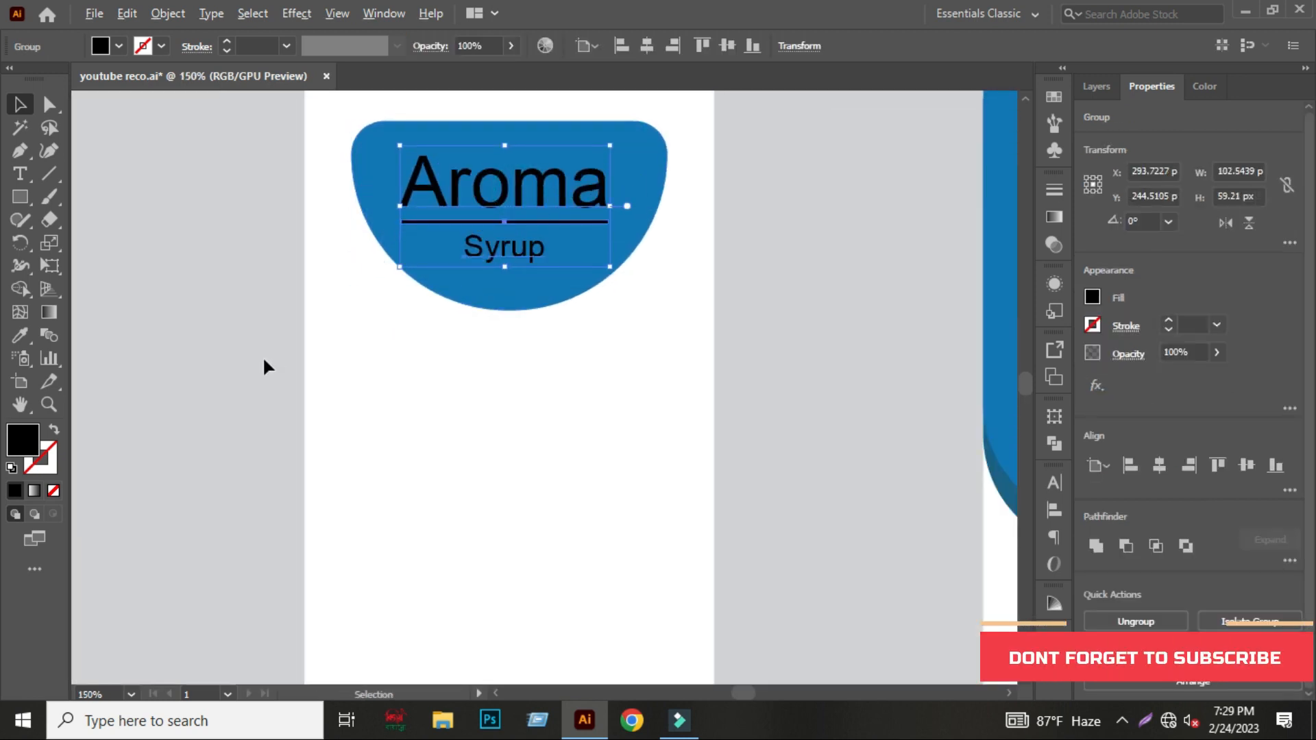
# Recolour the logo on the narrow panel white by sampling the panel's white background.
pyautogui.scroll(-2, 262, 356)
pyautogui.click(20, 335)
pyautogui.click(365, 390)
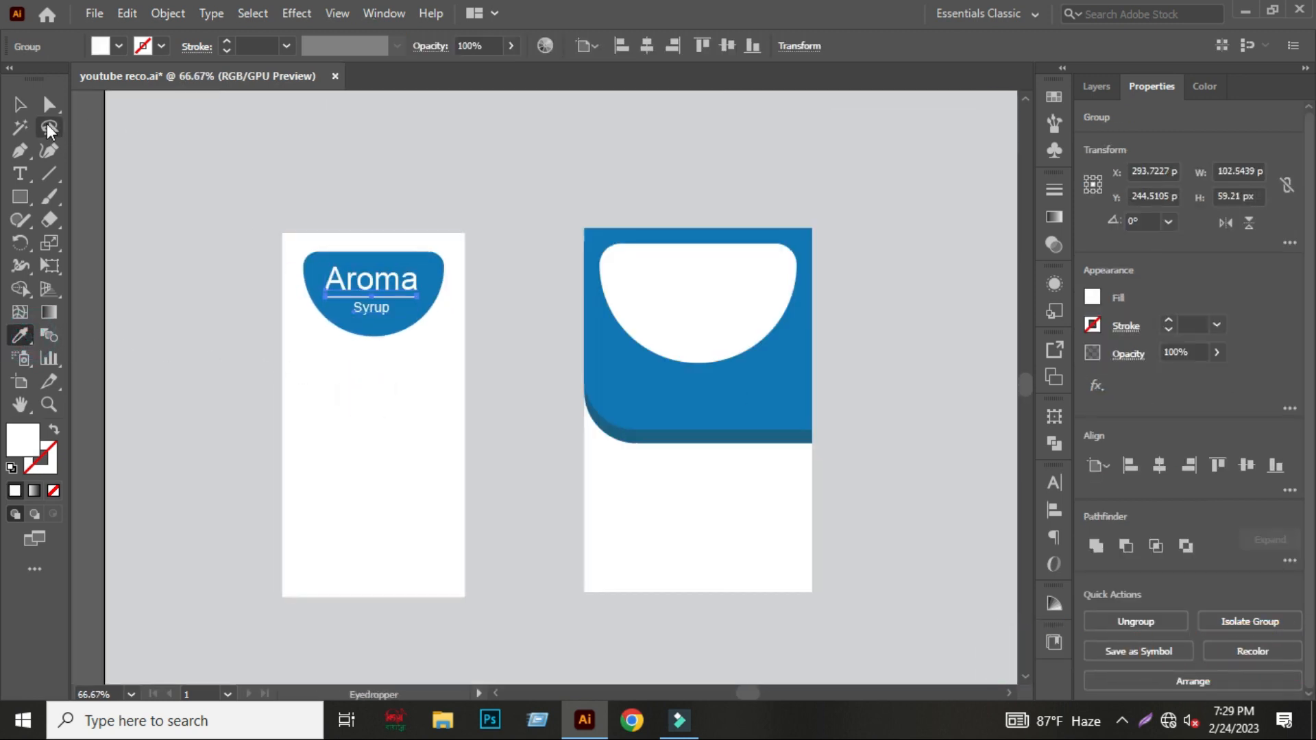
pyautogui.click(21, 104)
pyautogui.click(317, 195)
pyautogui.scroll(1, 351, 265)
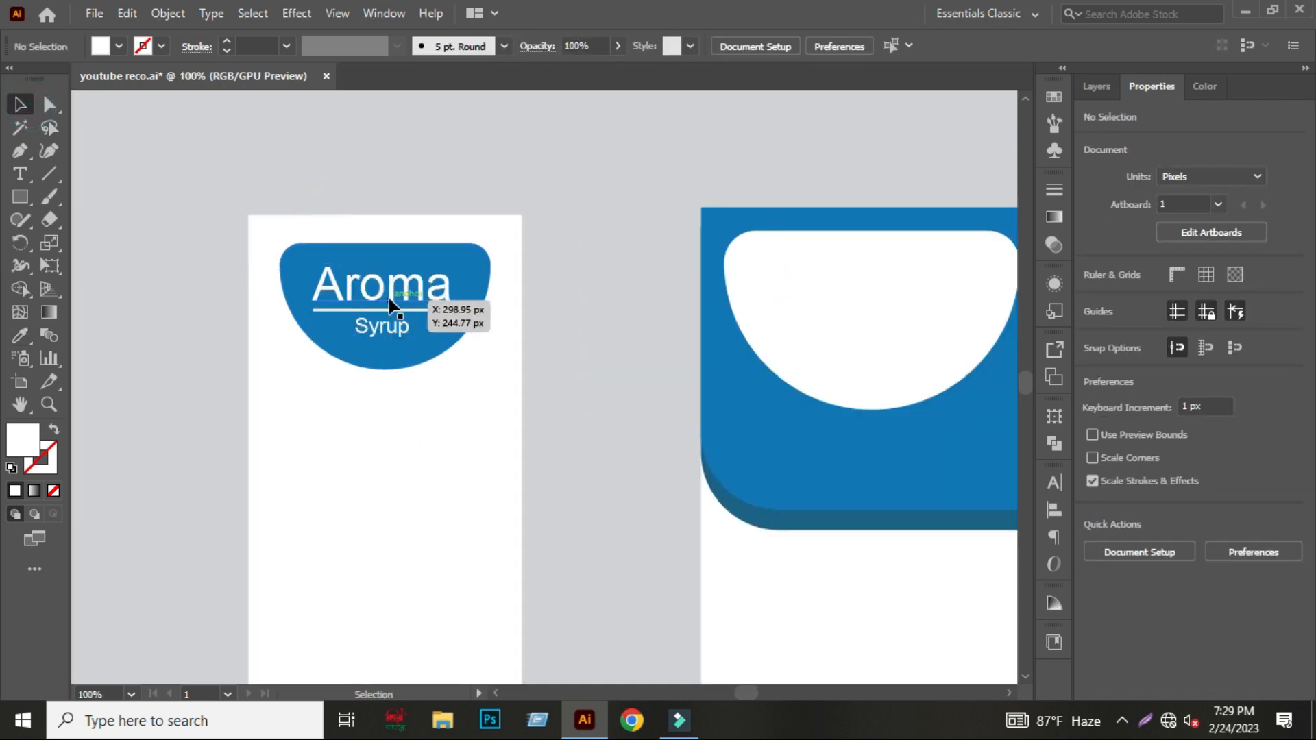
# Duplicate the logo onto the wide panel's white shape and recolour the copy blue by sampling the panel's blue area.
pyautogui.scroll(-4, 528, 301)
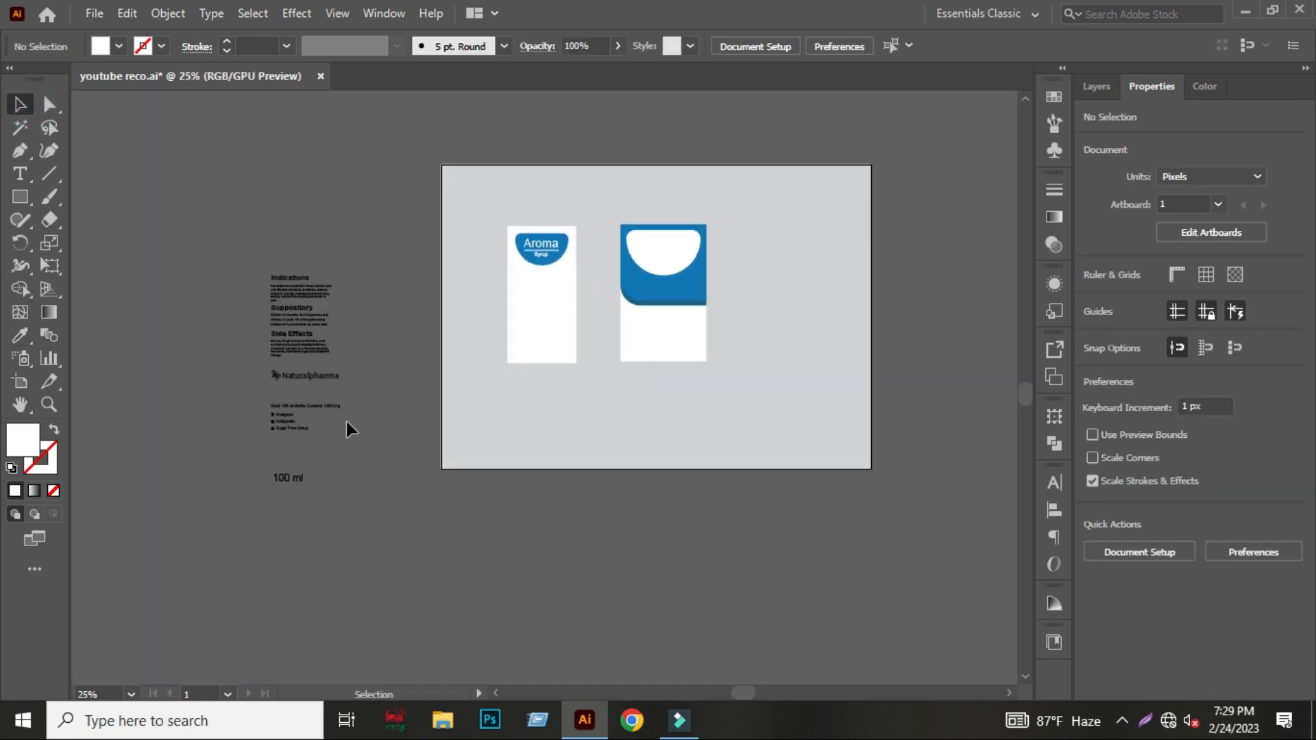
pyautogui.scroll(2, 634, 196)
pyautogui.moveTo(488, 302); pyautogui.dragTo(724, 323)
pyautogui.scroll(1, 723, 322)
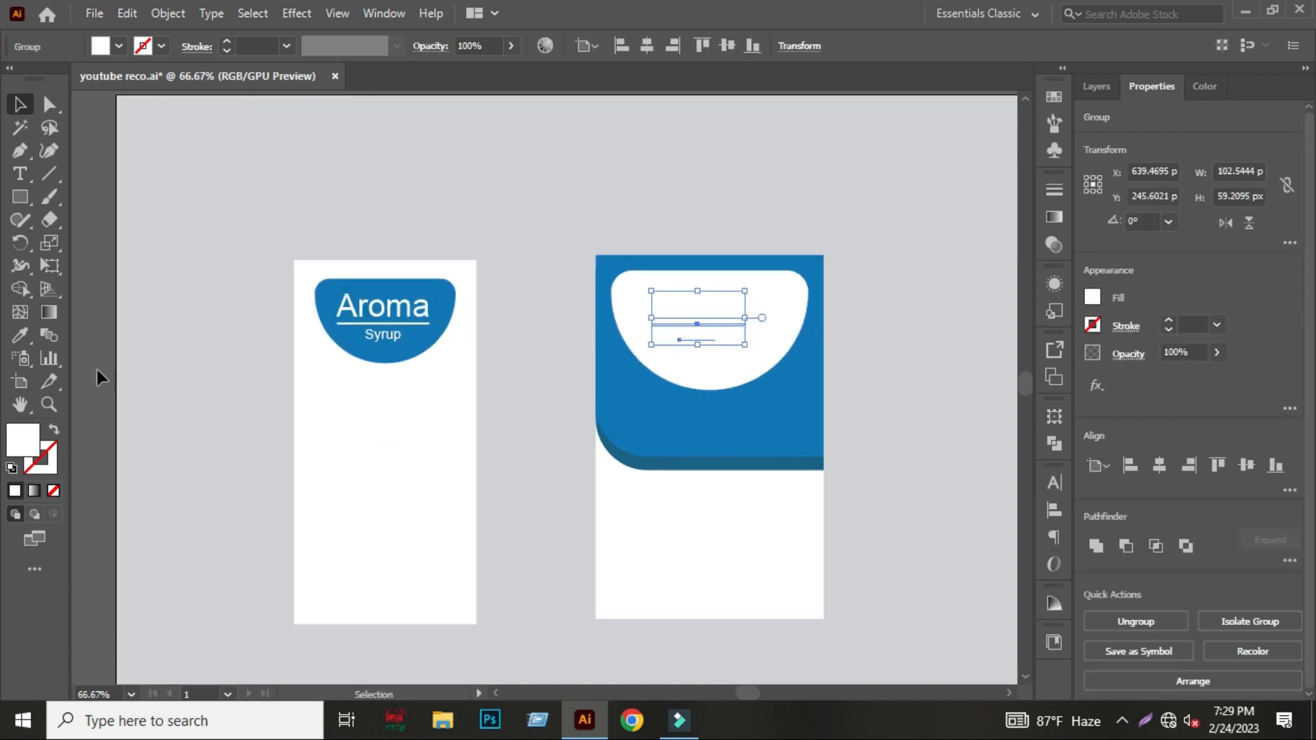
pyautogui.click(21, 336)
pyautogui.click(673, 432)
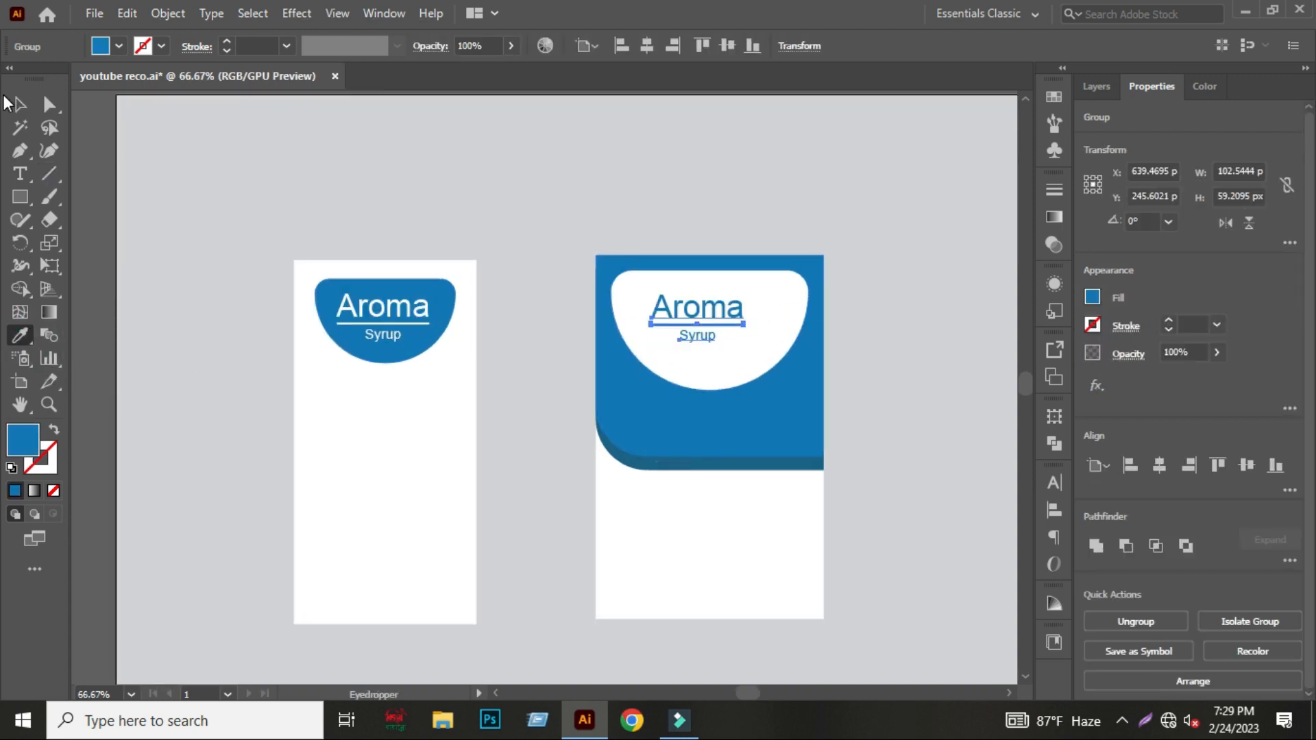
pyautogui.click(20, 103)
pyautogui.click(498, 186)
# Enlarge the blue logo on the wide panel proportionally to about 144 by 83 px.
pyautogui.scroll(2, 795, 305)
pyautogui.moveTo(590, 317); pyautogui.dragTo(645, 317)
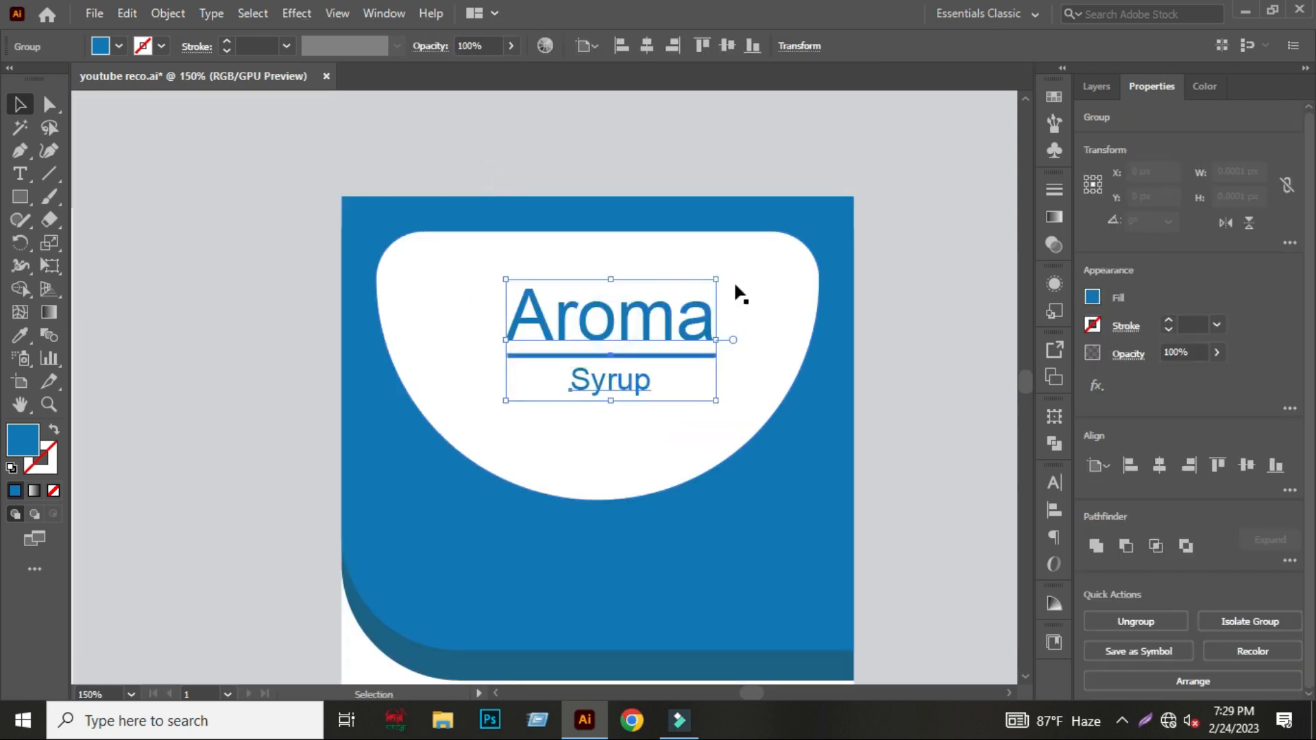
pyautogui.moveTo(717, 281); pyautogui.dragTo(758, 254)
pyautogui.click(899, 340)
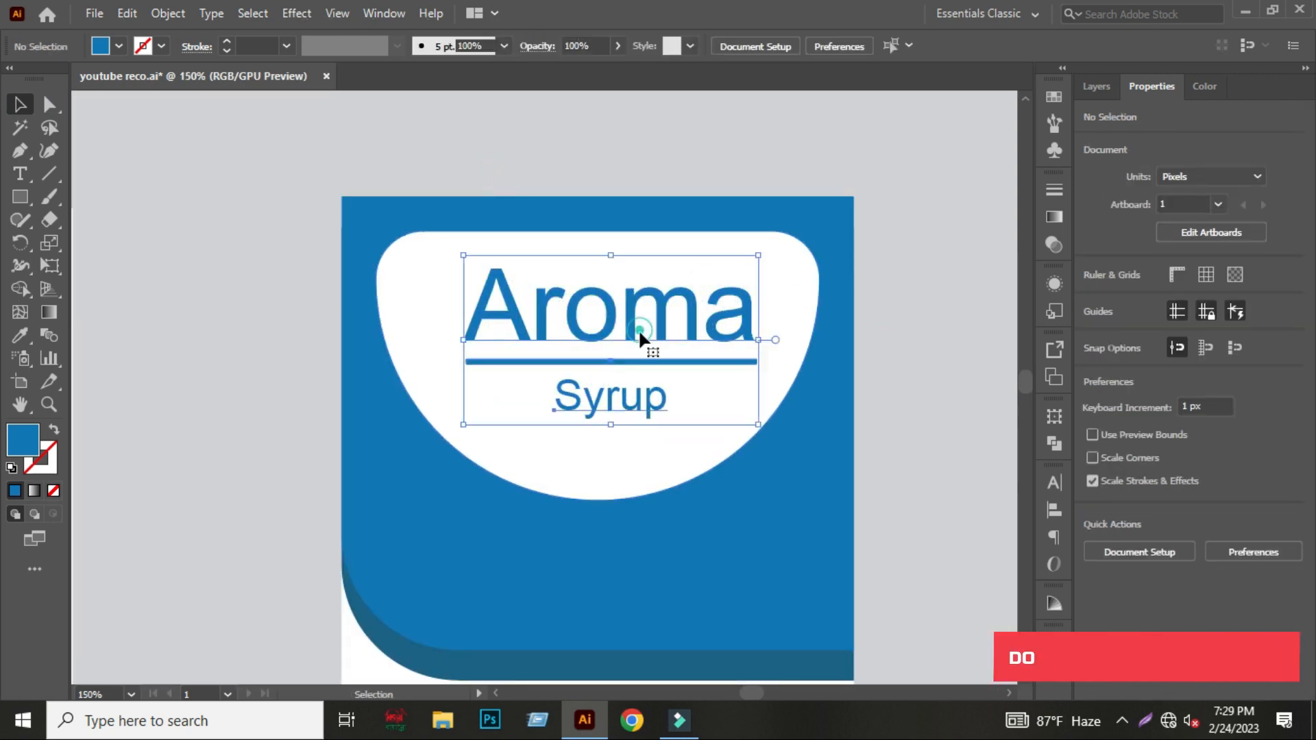
# Align the blue logo and the white shape on the wide panel by their horizontal and vertical centres.
pyautogui.click(639, 329)
pyautogui.keyDown('shift'); pyautogui.click(624, 473); pyautogui.keyUp('shift')
pyautogui.click(647, 45)
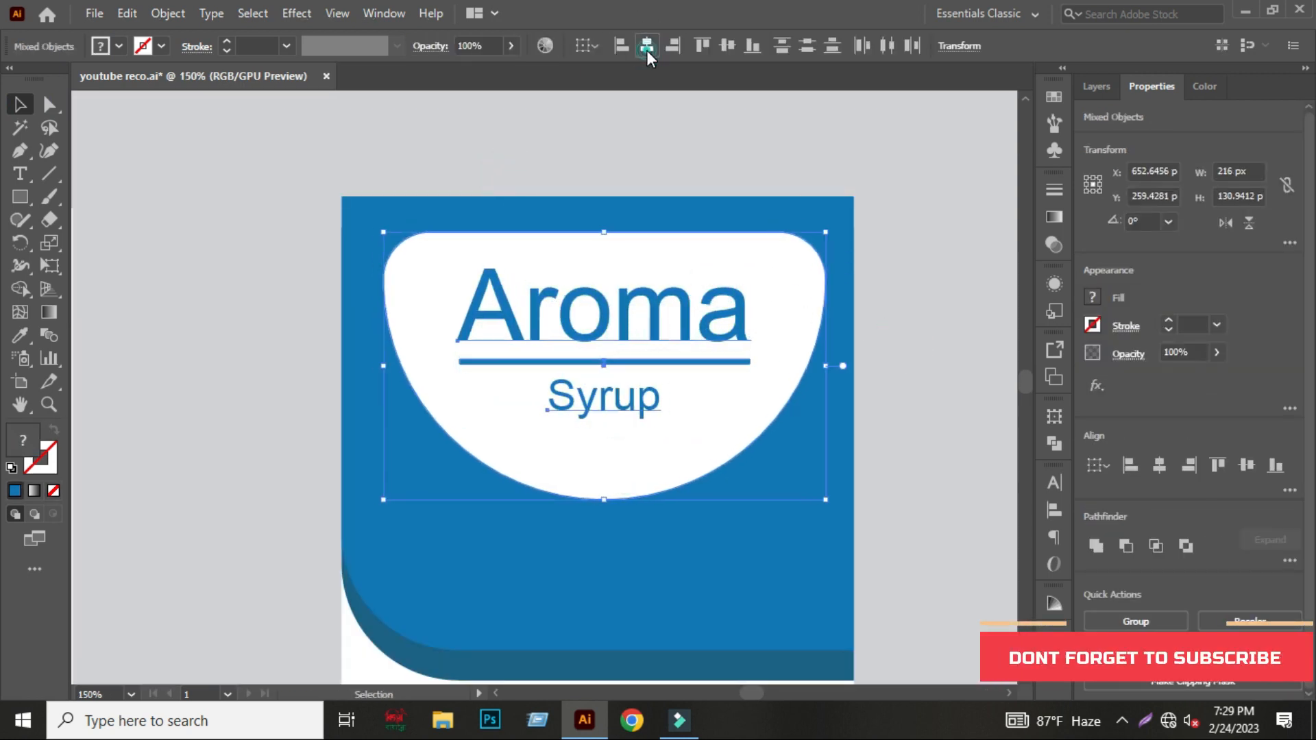
pyautogui.click(726, 47)
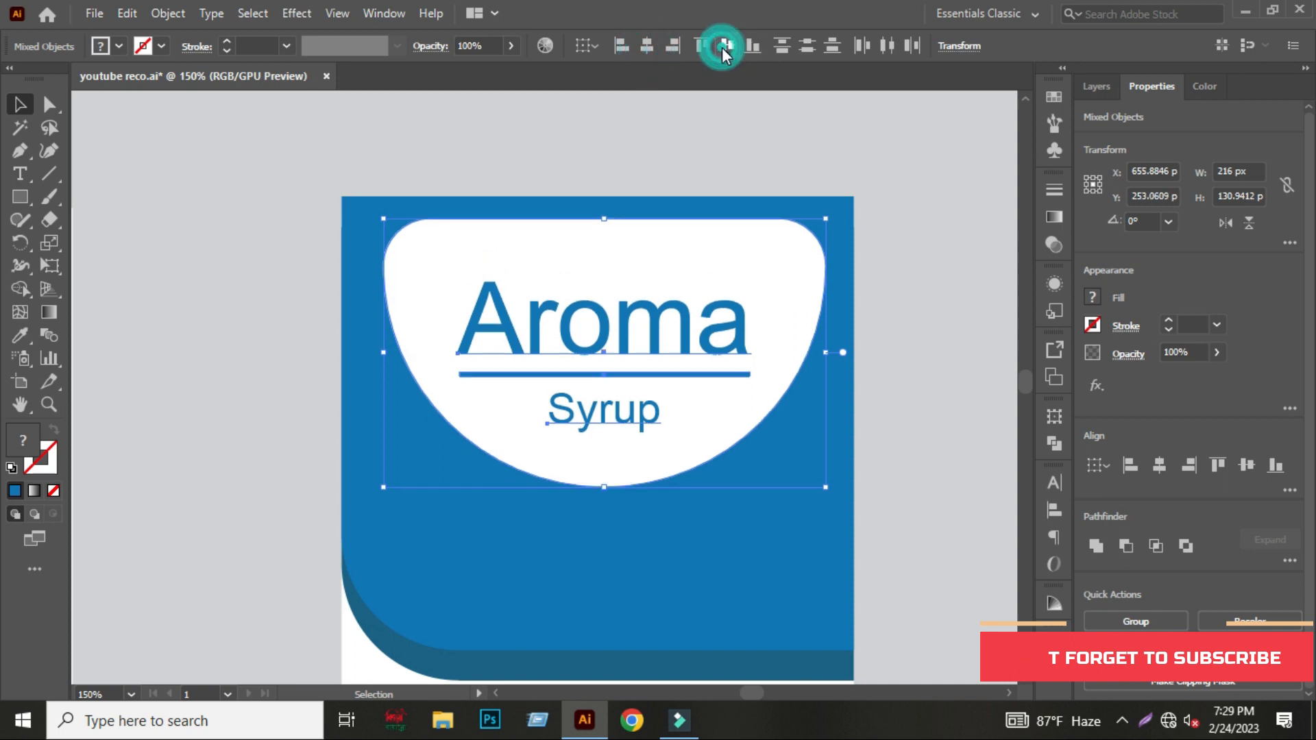
pyautogui.click(707, 141)
# Nudge the blue logo slightly upward within the white shape.
pyautogui.click(605, 337)
pyautogui.press('Up')
pyautogui.press('Up')
pyautogui.press('Up')
pyautogui.press('Up')
pyautogui.press('Up')
pyautogui.press('Up')
pyautogui.press('Up')
pyautogui.press('Up')
pyautogui.press('Up')
pyautogui.press('Up')
pyautogui.press('Up')
pyautogui.press('Up')
pyautogui.press('Up')
pyautogui.press('Up')
pyautogui.press('Up')
pyautogui.press('Up')
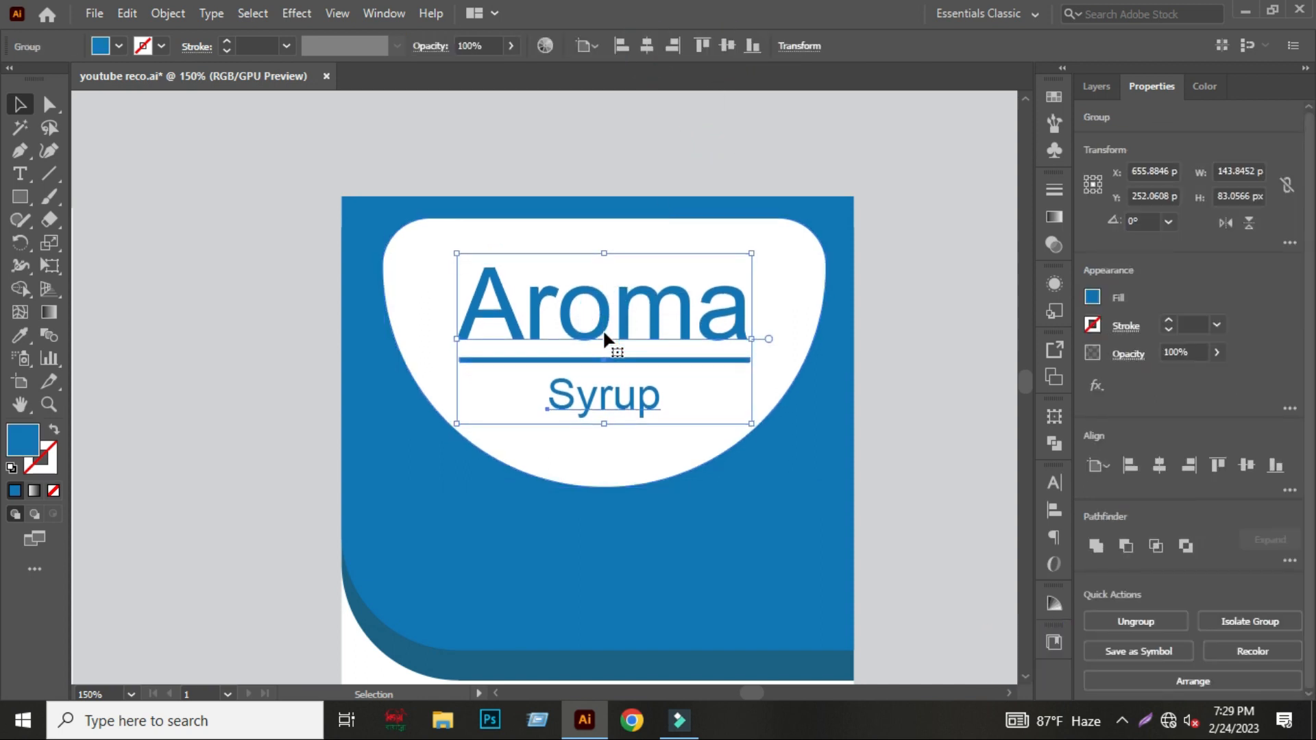
# Group the blue logo with the white shape behind it.
pyautogui.keyDown('shift'); pyautogui.click(416, 309); pyautogui.keyUp('shift')
pyautogui.rightClick(417, 309)
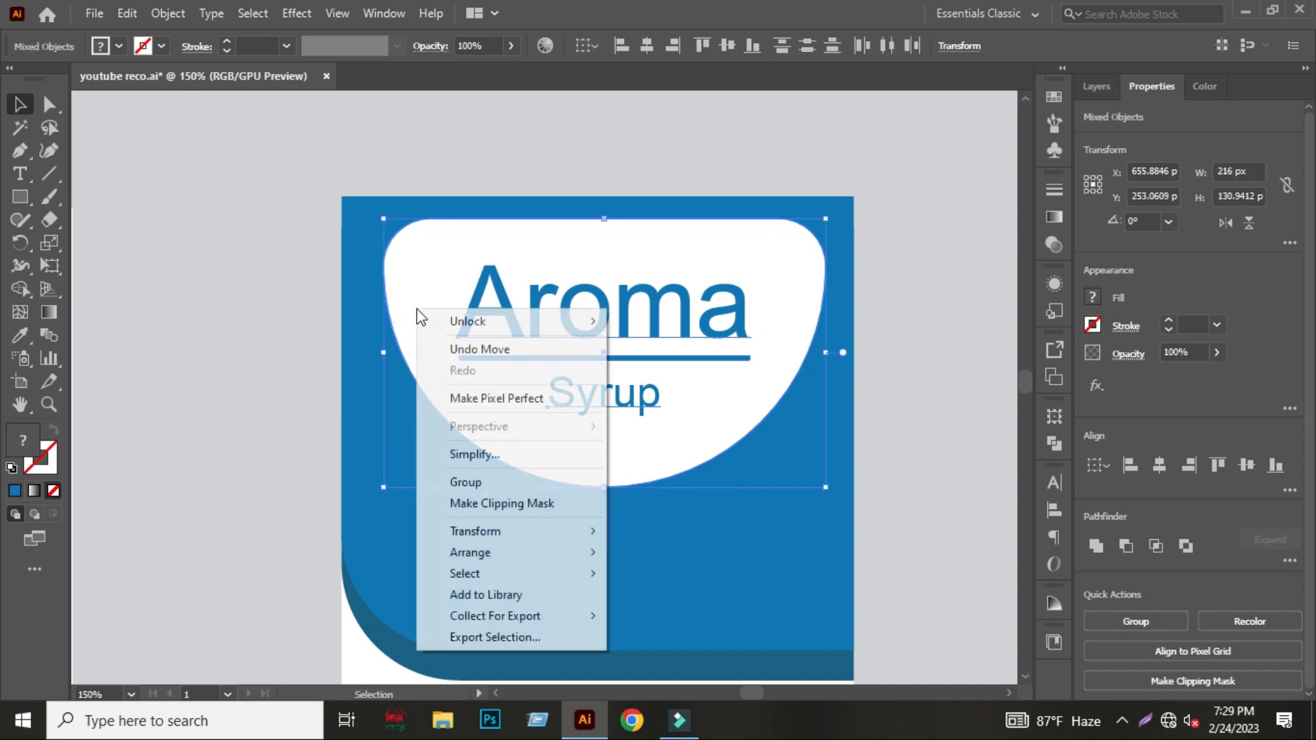
pyautogui.click(466, 485)
pyautogui.click(259, 302)
# Align the grouped white logo badge with the wide panel's blue shapes and background by their horizontal centres.
pyautogui.click(605, 339)
pyautogui.hotkey('ctrl', '1')
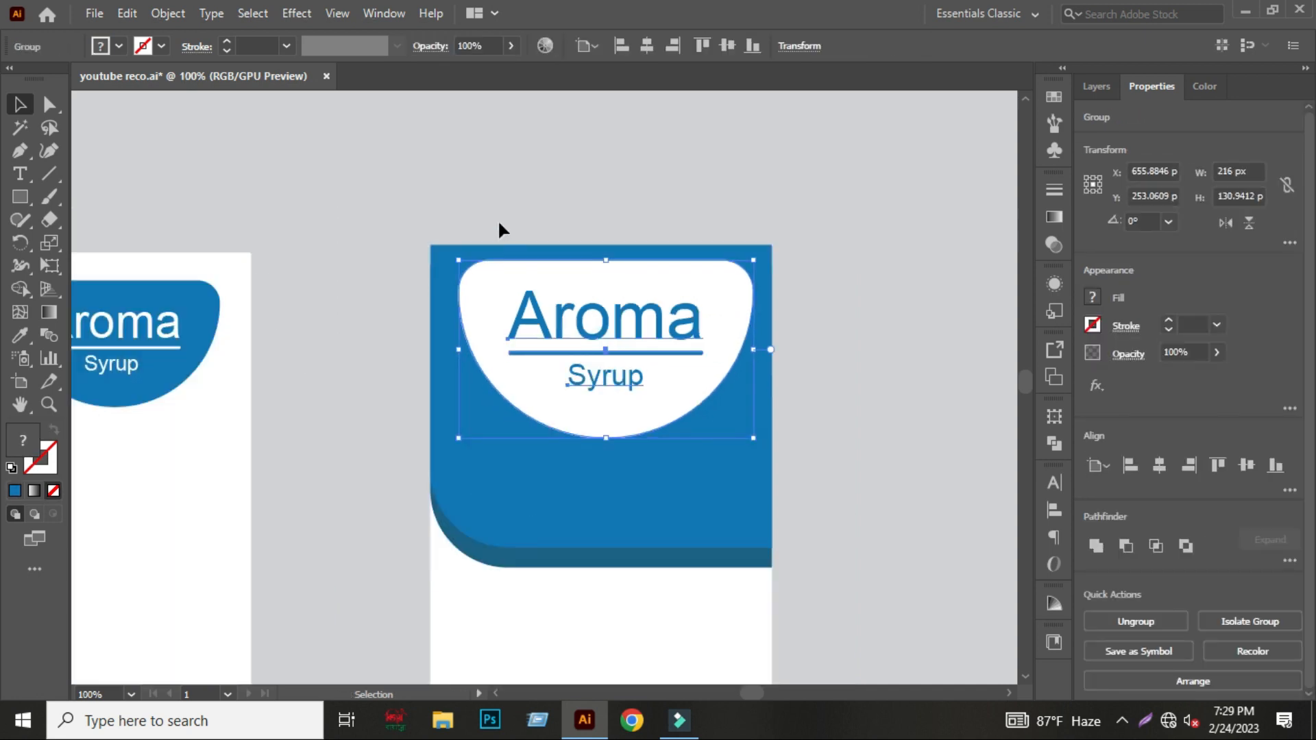
pyautogui.moveTo(499, 229); pyautogui.dragTo(720, 323)
pyautogui.click(647, 45)
pyautogui.click(655, 147)
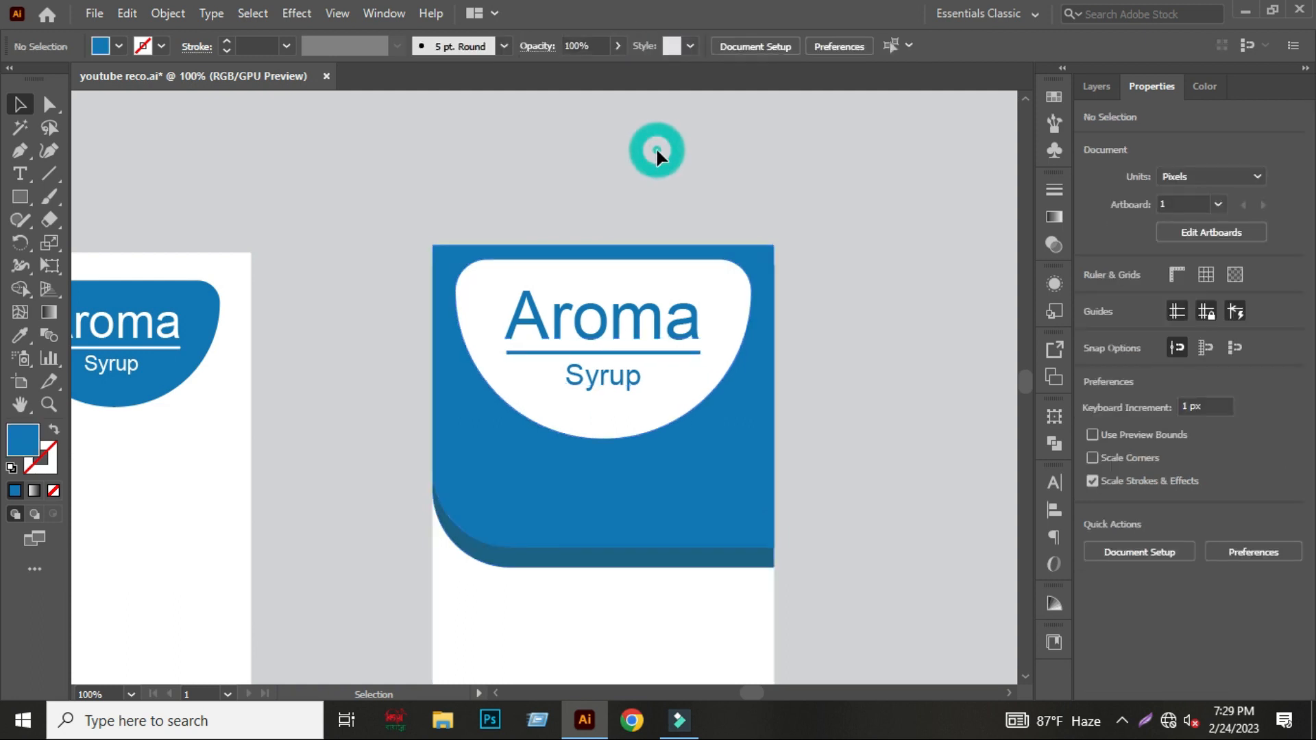
# Try nudging the white logo badge on the wide panel down by 4 px.
pyautogui.scroll(-2, 653, 191)
pyautogui.scroll(1, 627, 255)
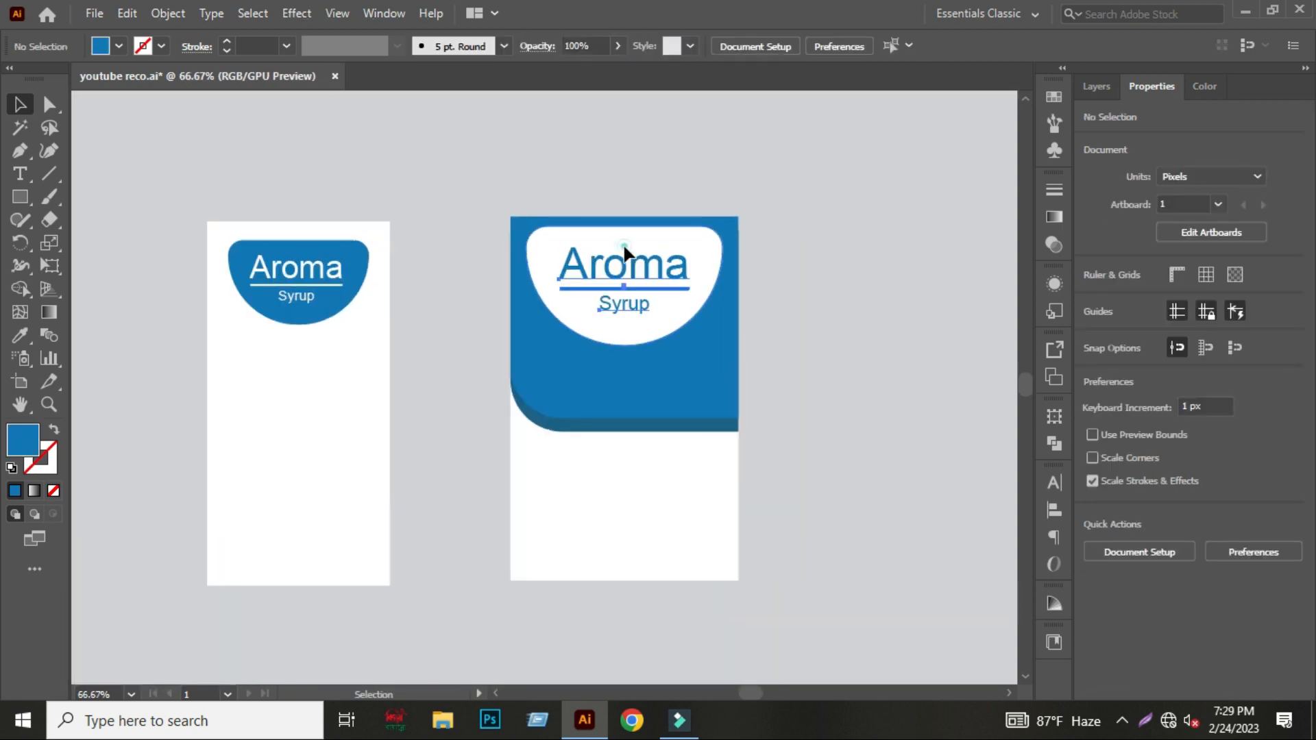
pyautogui.click(624, 247)
pyautogui.press('Down')
pyautogui.press('Down')
pyautogui.press('Down')
pyautogui.press('Down')
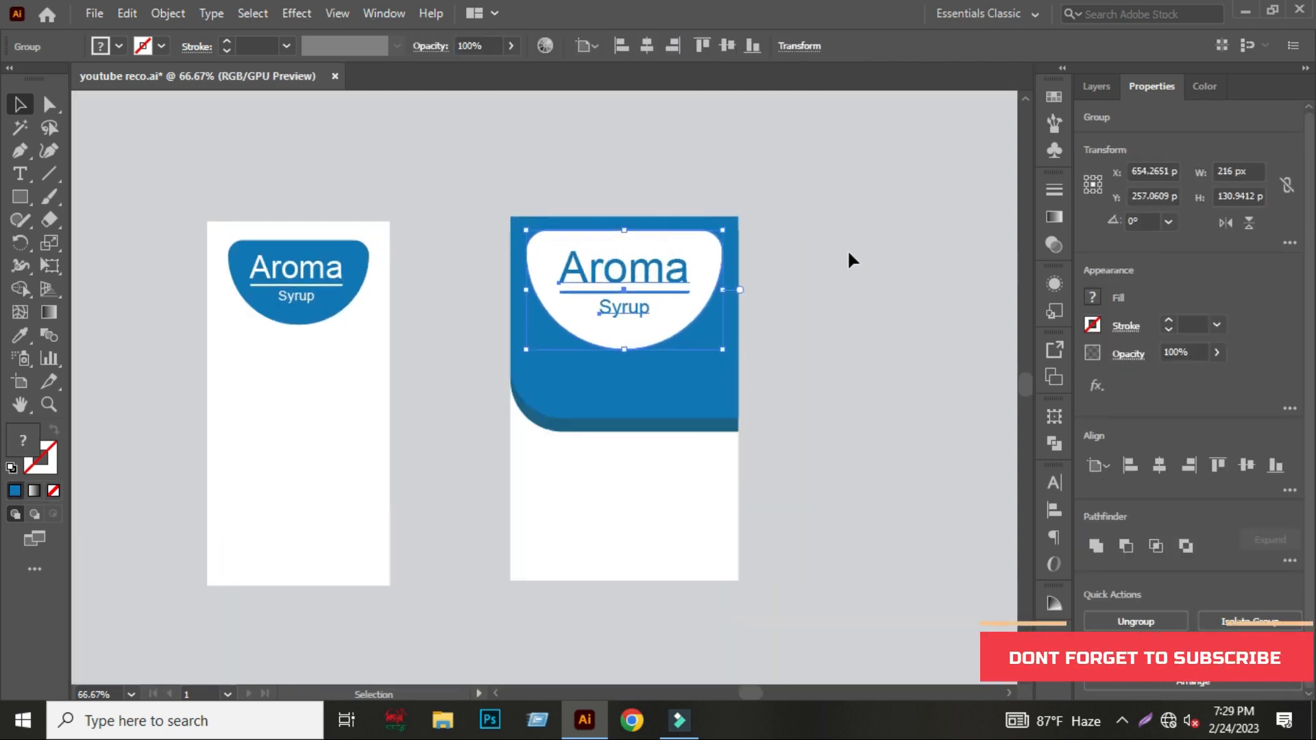
pyautogui.click(850, 251)
pyautogui.scroll(1, 782, 277)
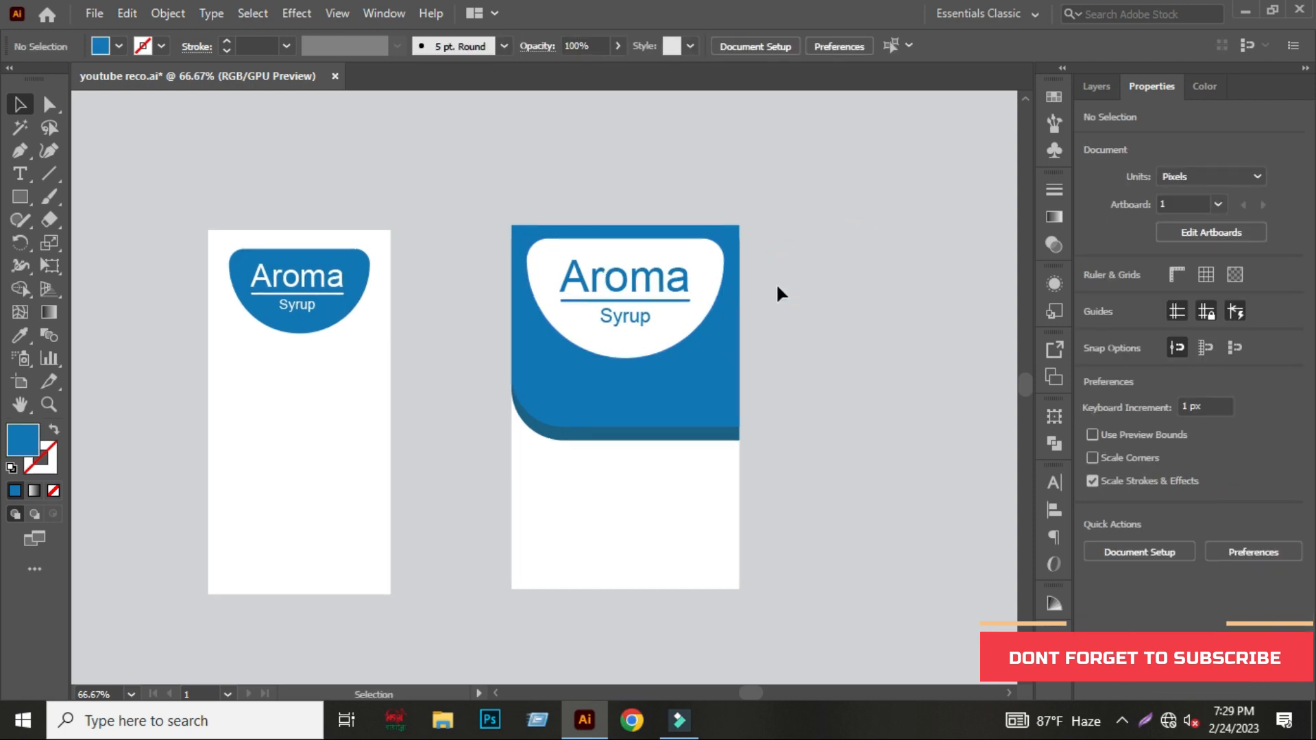
# Nudge the white logo badge on the wide panel back up by 4 px.
pyautogui.click(673, 307)
pyautogui.press('Up')
pyautogui.press('Up')
pyautogui.press('Up')
pyautogui.press('Up')
pyautogui.press('Up')
pyautogui.press('Up')
pyautogui.press('Up')
pyautogui.press('Up')
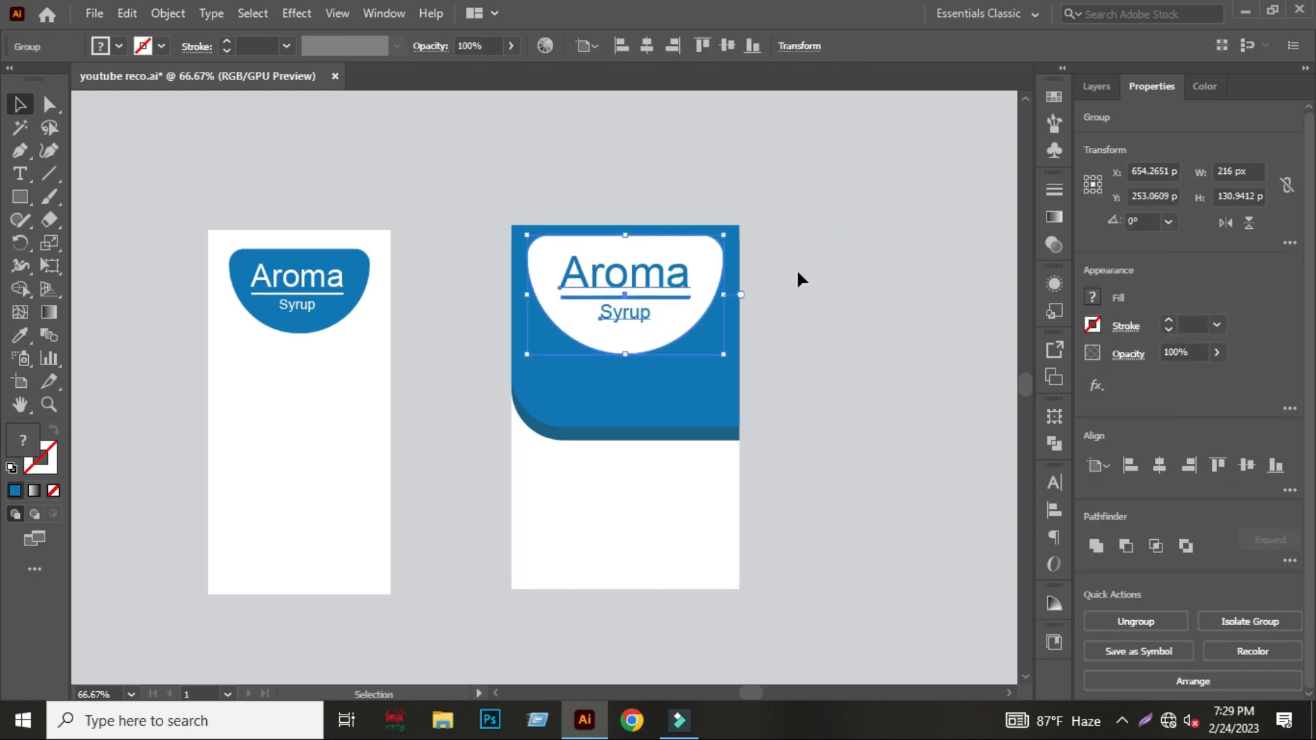
pyautogui.click(799, 271)
# Scale the white logo badge on the wide panel down slightly around its centre, keeping its proportions.
pyautogui.click(668, 271)
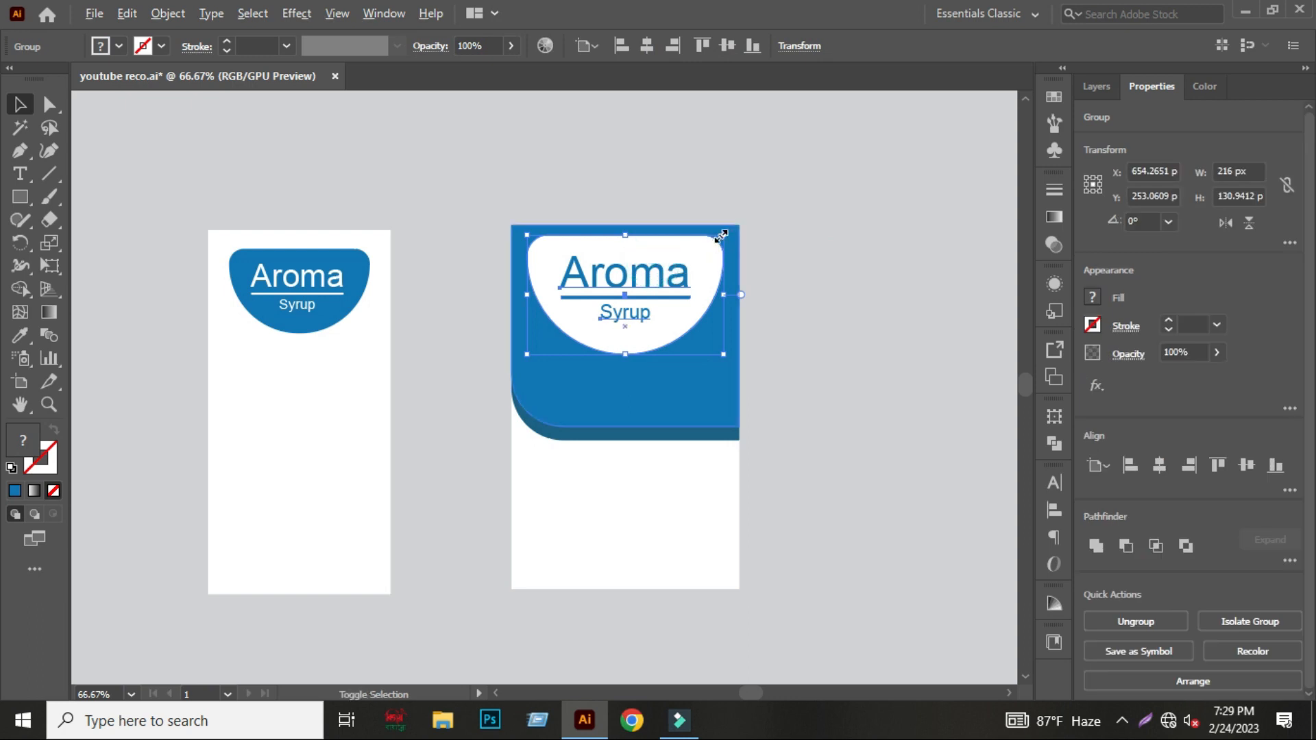
pyautogui.moveTo(722, 236)
pyautogui.mouseDown()
pyautogui.moveTo(720, 220)
pyautogui.moveTo(718, 243)
pyautogui.mouseUp()
pyautogui.click(796, 233)
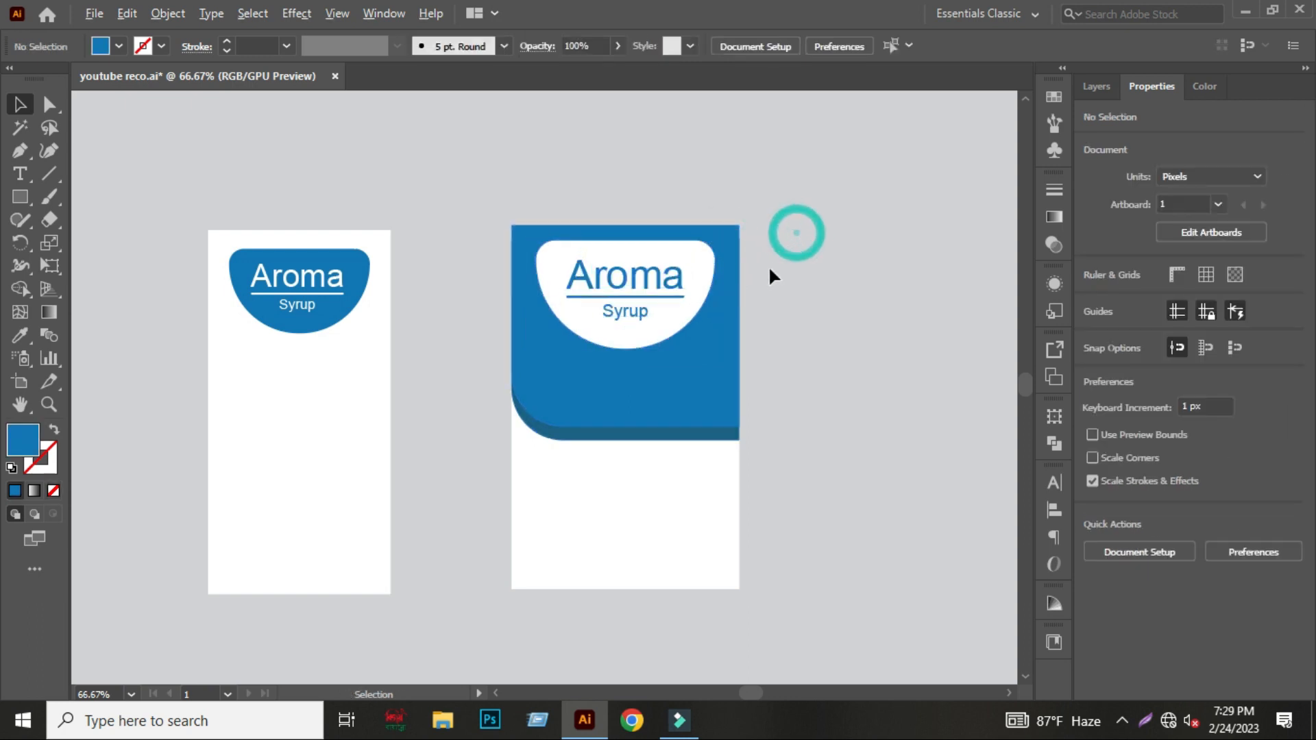
pyautogui.scroll(1, 768, 266)
pyautogui.click(841, 258)
pyautogui.scroll(-1, 838, 257)
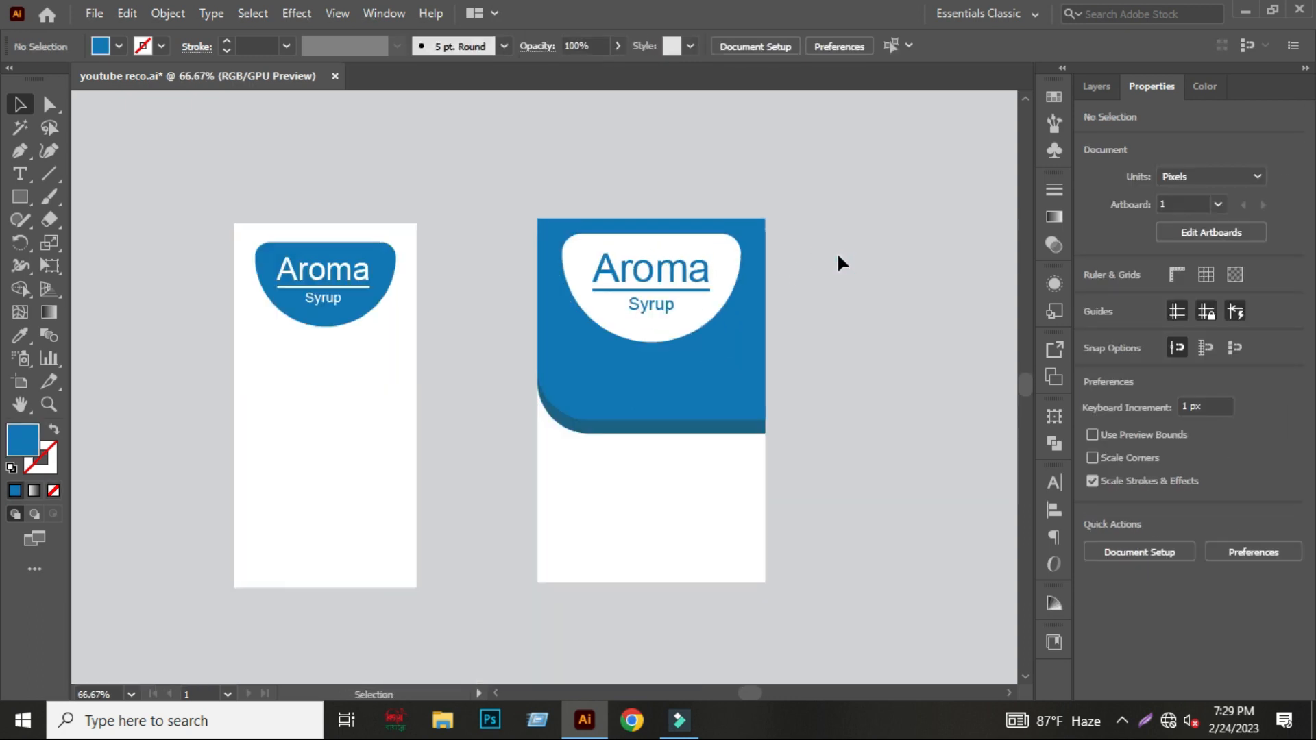
pyautogui.click(819, 307)
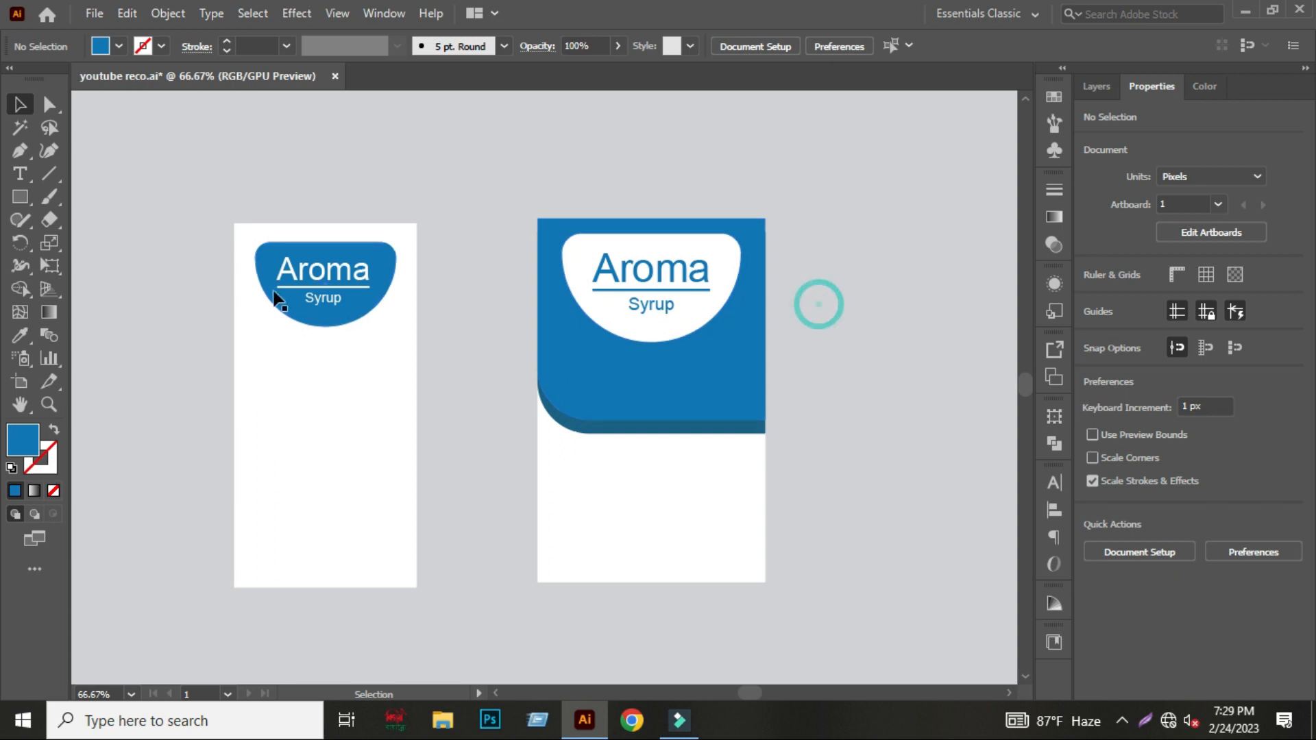
# Centre the white logo and the blue shape on the narrow panel horizontally with each other, and group them.
pyautogui.scroll(2, 274, 297)
pyautogui.click(306, 274)
pyautogui.keyDown('shift'); pyautogui.click(462, 236); pyautogui.keyUp('shift')
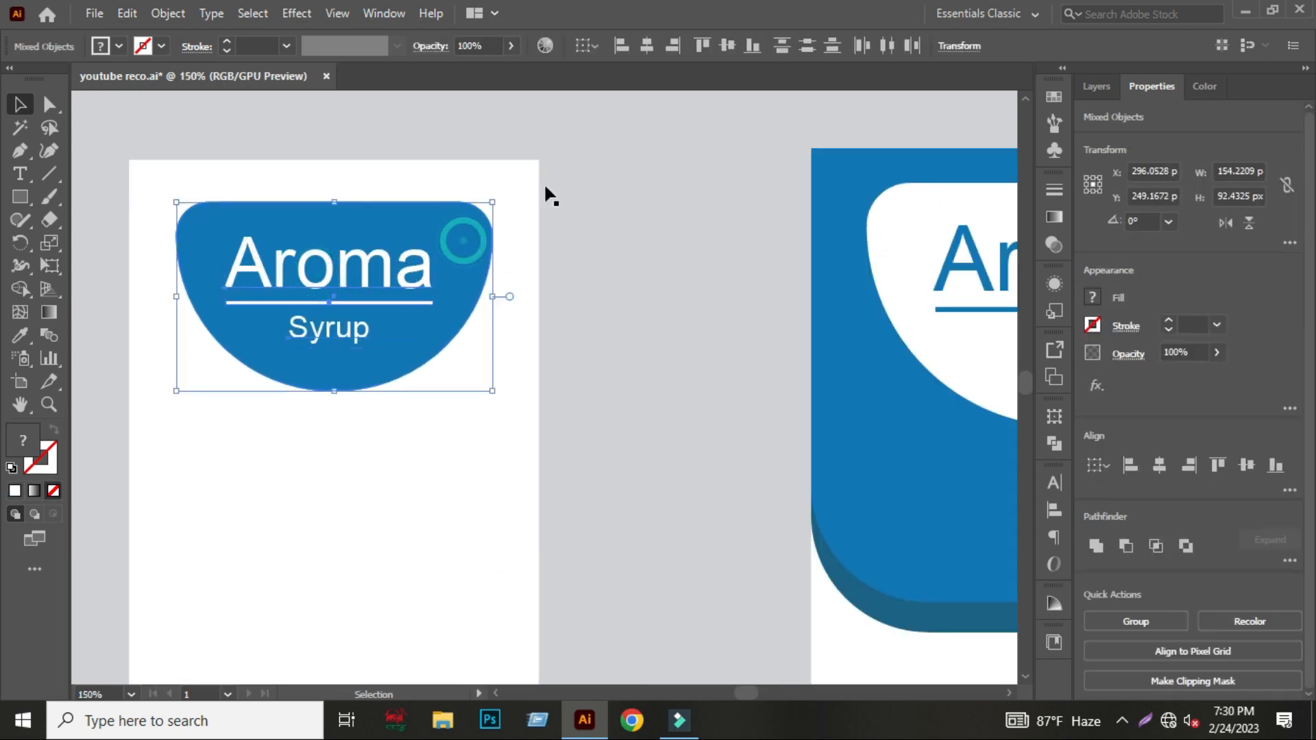
pyautogui.click(646, 45)
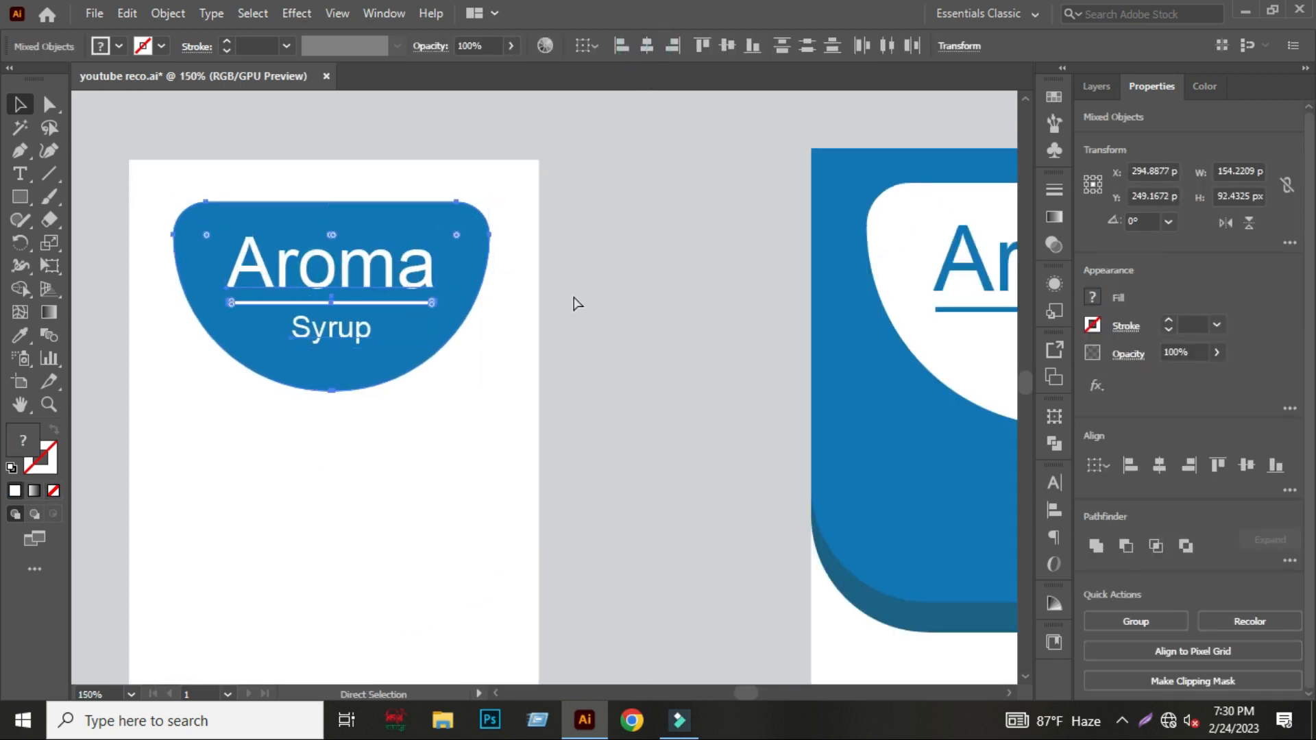
pyautogui.rightClick(406, 282)
pyautogui.click(467, 458)
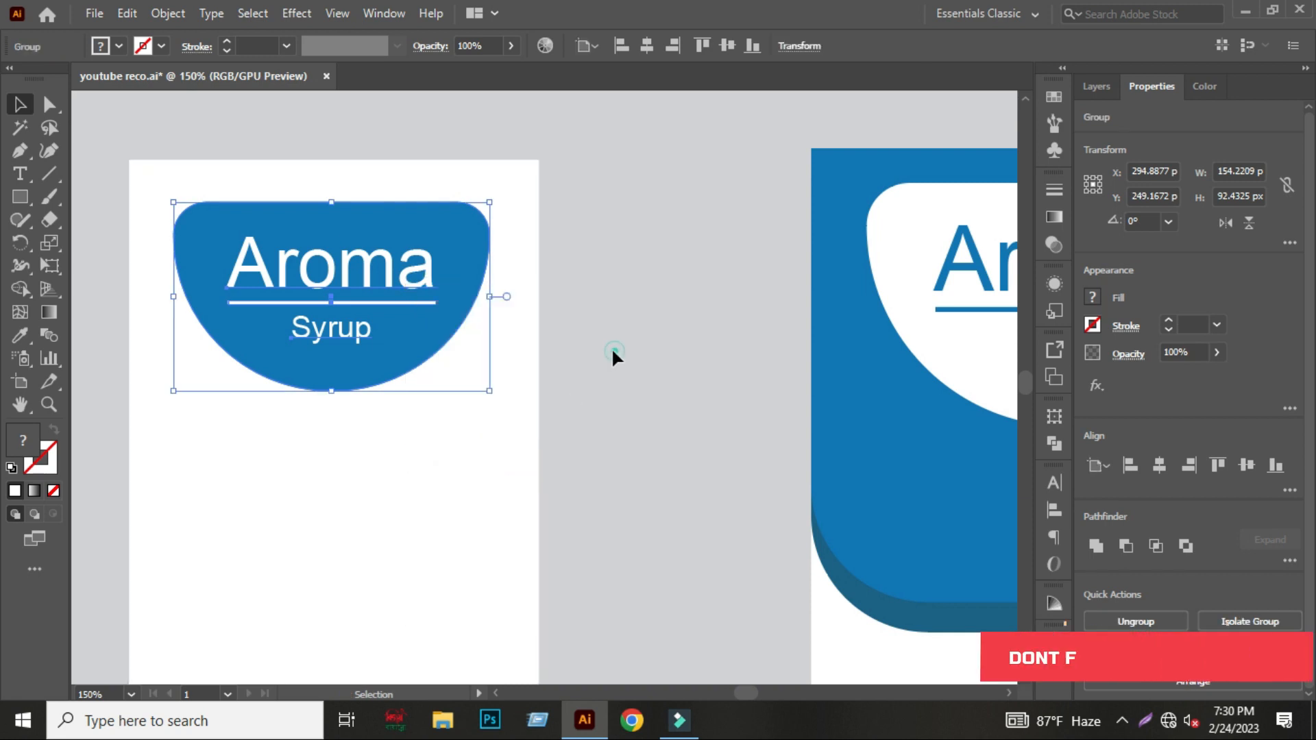
pyautogui.click(611, 347)
# Move the grouped blue logo badge closer to the narrow panel's upper edge.
pyautogui.scroll(-1, 612, 347)
pyautogui.moveTo(623, 305); pyautogui.dragTo(527, 255)
pyautogui.moveTo(341, 245); pyautogui.dragTo(340, 227)
pyautogui.click(504, 245)
pyautogui.scroll(-1, 503, 246)
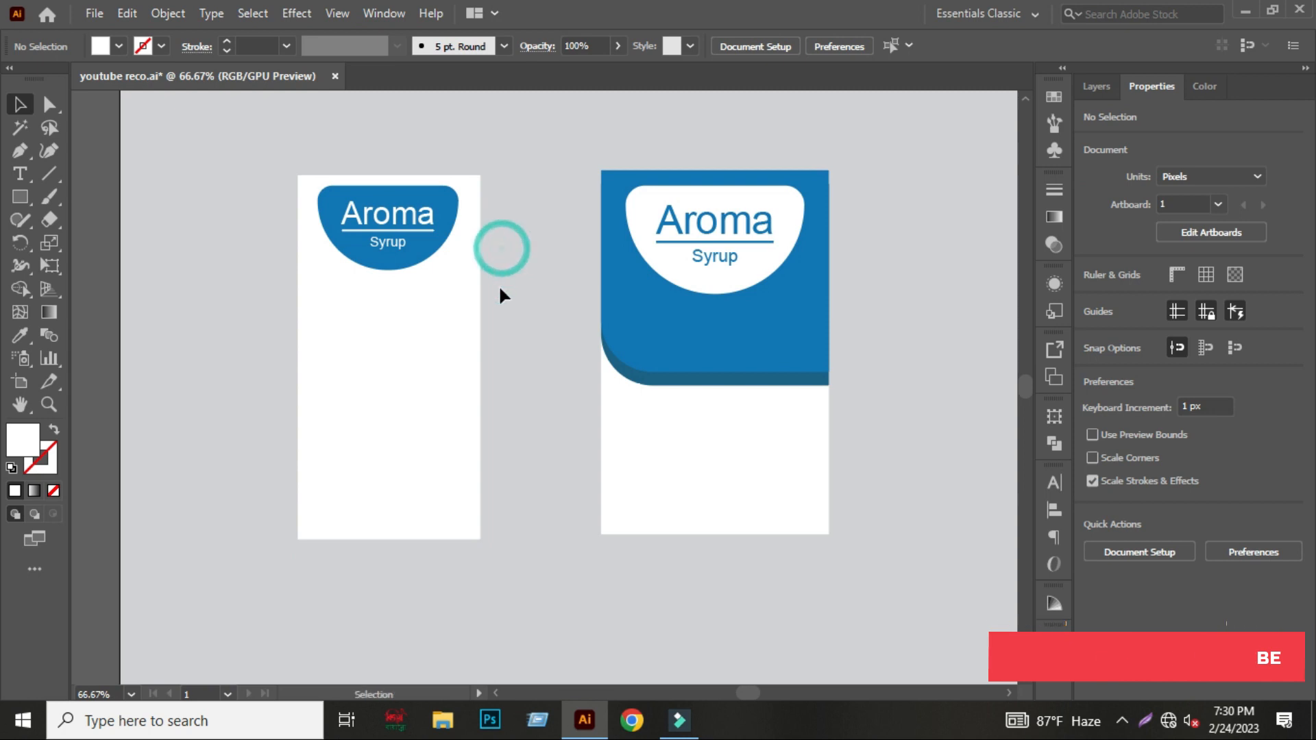
# Move the bottle contents text with its three bullets from the pasteboard onto the wide panel's blue area and bring it to the front.
pyautogui.scroll(-2, 500, 290)
pyautogui.moveTo(540, 288); pyautogui.dragTo(547, 283)
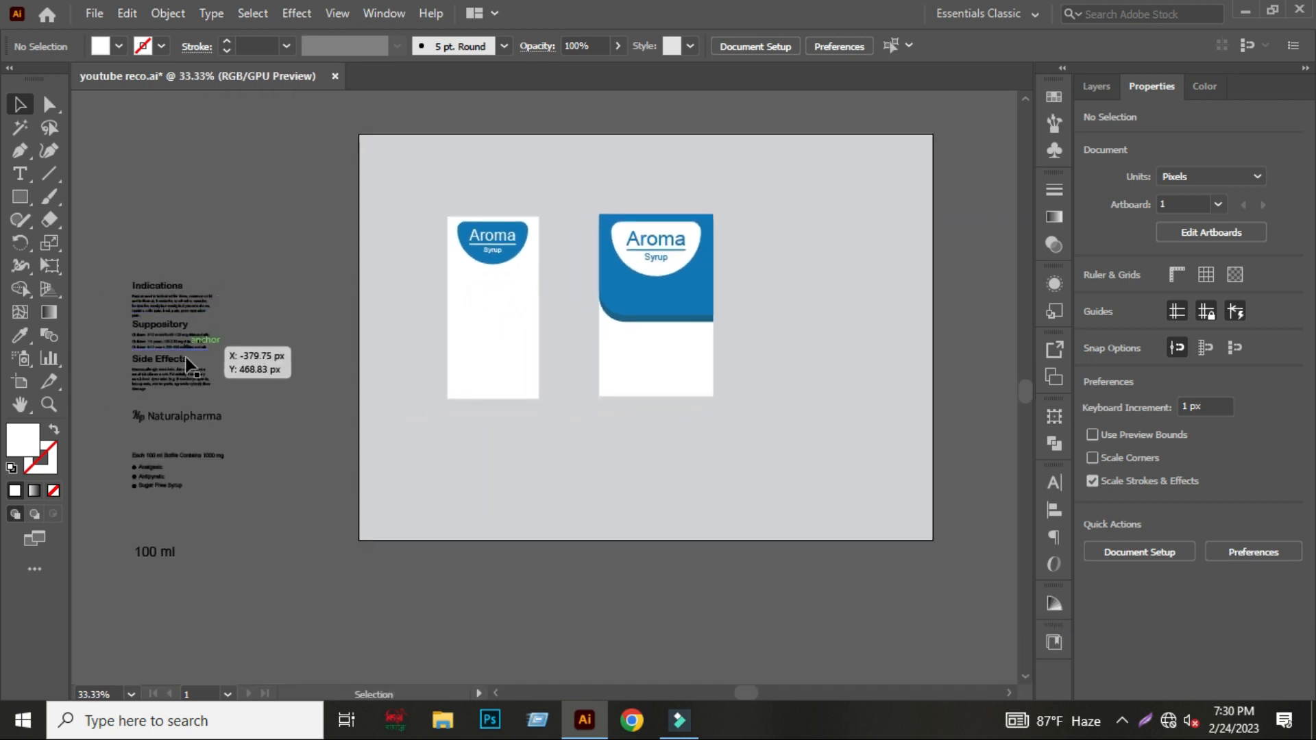
pyautogui.moveTo(148, 461); pyautogui.dragTo(634, 279)
pyautogui.scroll(2, 633, 278)
pyautogui.rightClick(633, 282)
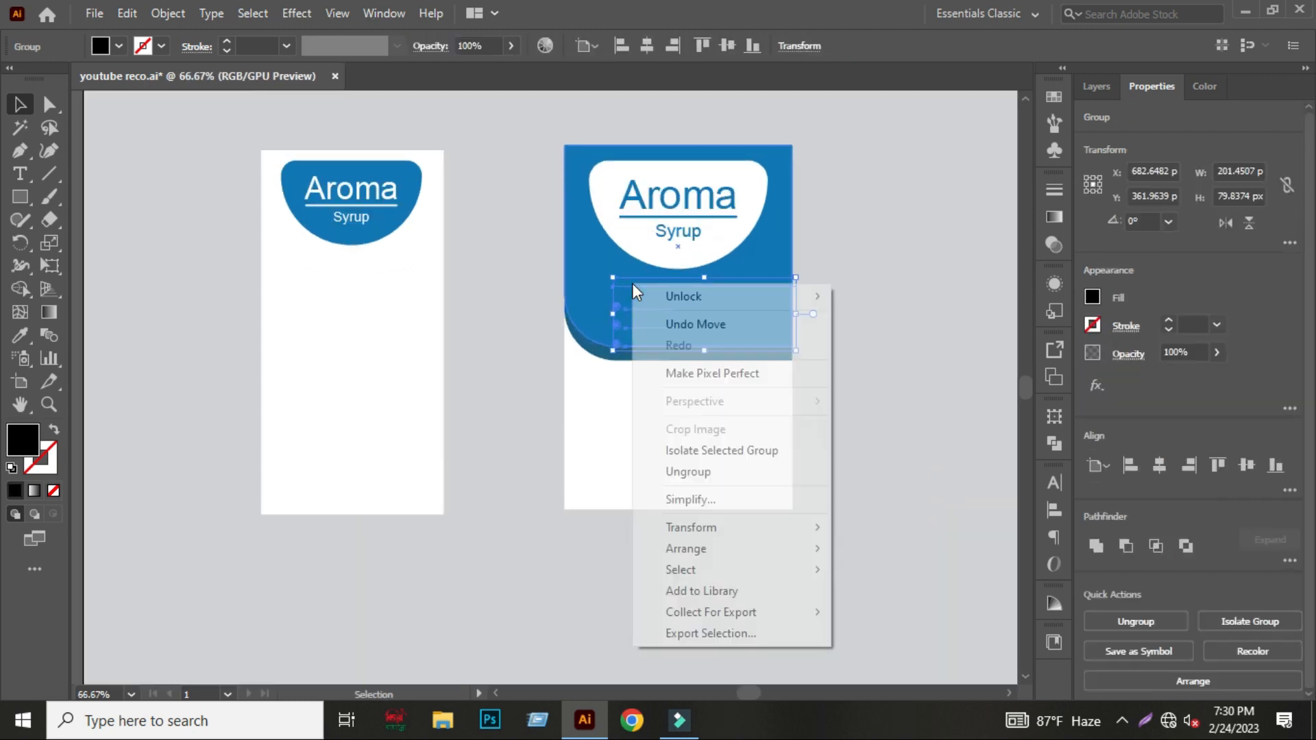
pyautogui.moveTo(684, 553)
pyautogui.click(851, 548)
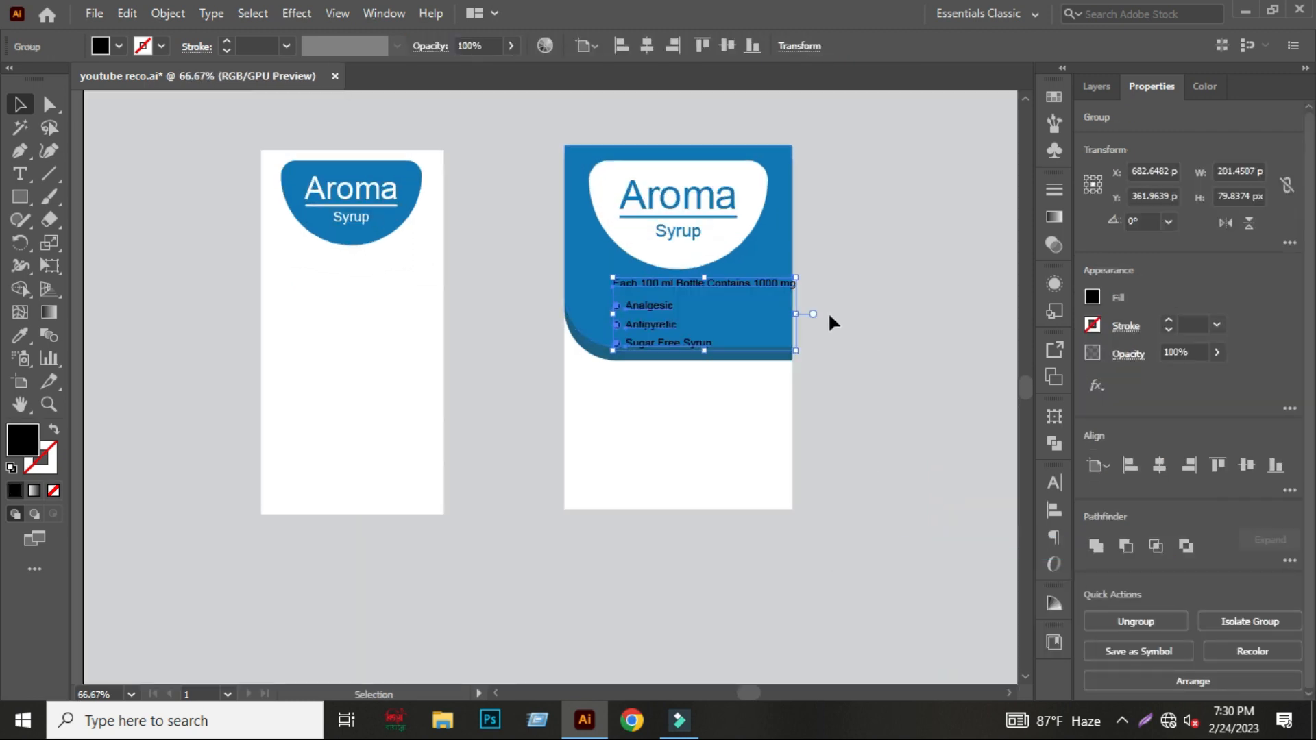
# Fill the contents text and its bullets on the wide panel with white.
pyautogui.click(100, 45)
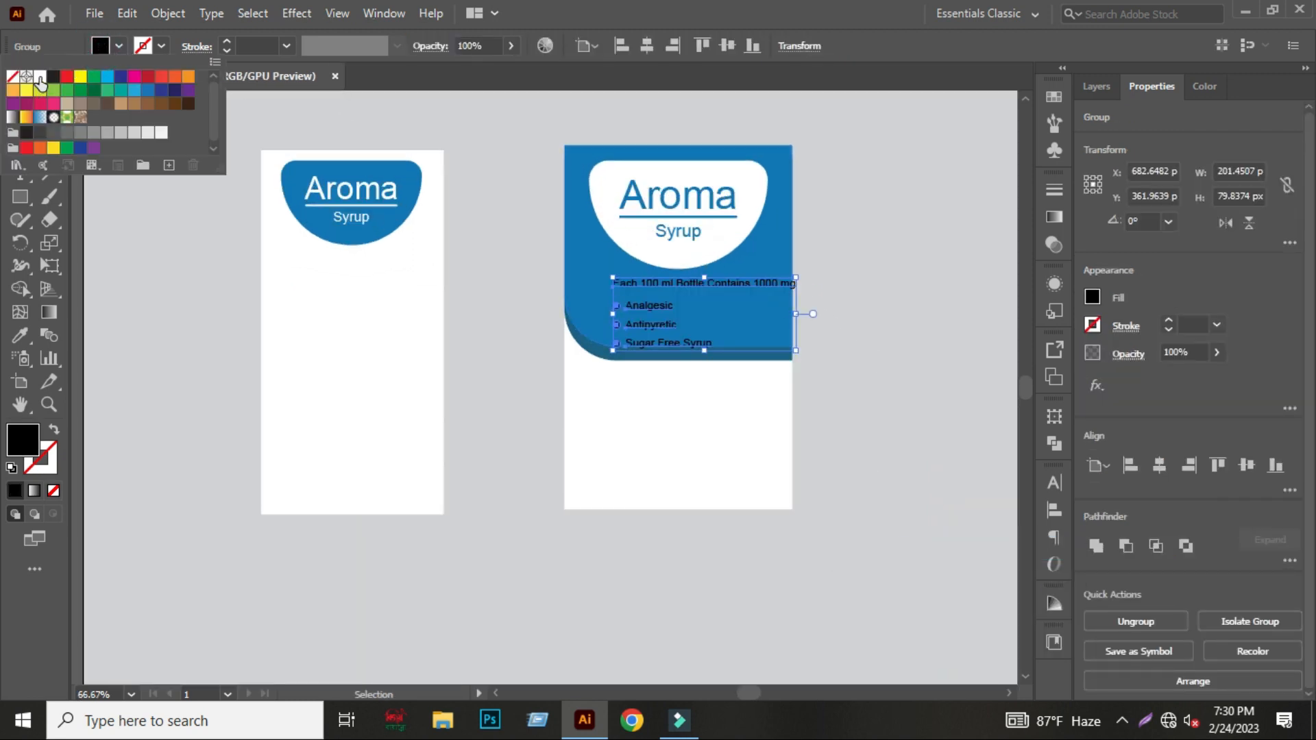
pyautogui.click(40, 77)
pyautogui.click(495, 348)
# Scale the contents text down to about 180 px wide and reposition it below the logo on the wide panel's blue area.
pyautogui.scroll(1, 693, 297)
pyautogui.scroll(1, 694, 305)
pyautogui.click(602, 267)
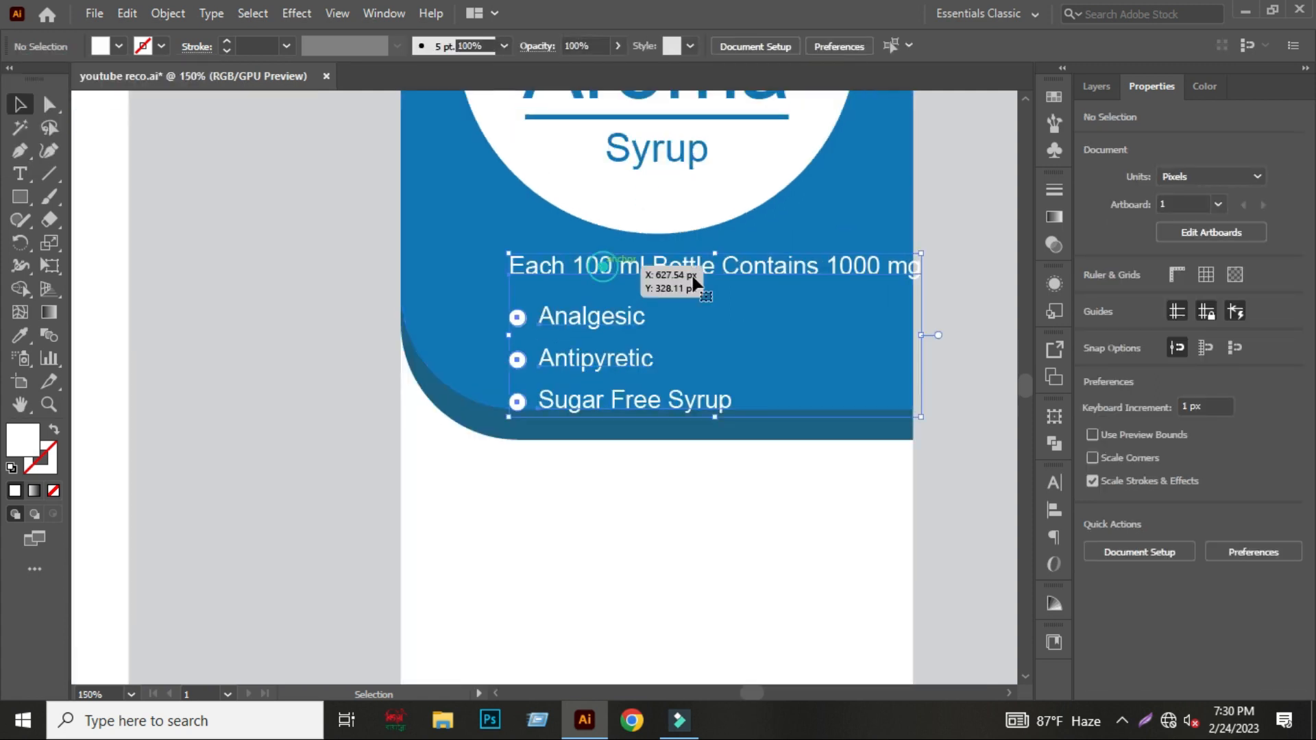
pyautogui.moveTo(919, 263); pyautogui.dragTo(899, 261)
pyautogui.moveTo(625, 310); pyautogui.dragTo(600, 294)
pyautogui.click(942, 284)
pyautogui.moveTo(941, 283); pyautogui.dragTo(920, 385)
# Move the "100 ml" text from the pasteboard onto the wide panel's white area below the blue shape and bring it to the front.
pyautogui.scroll(-1, 872, 354)
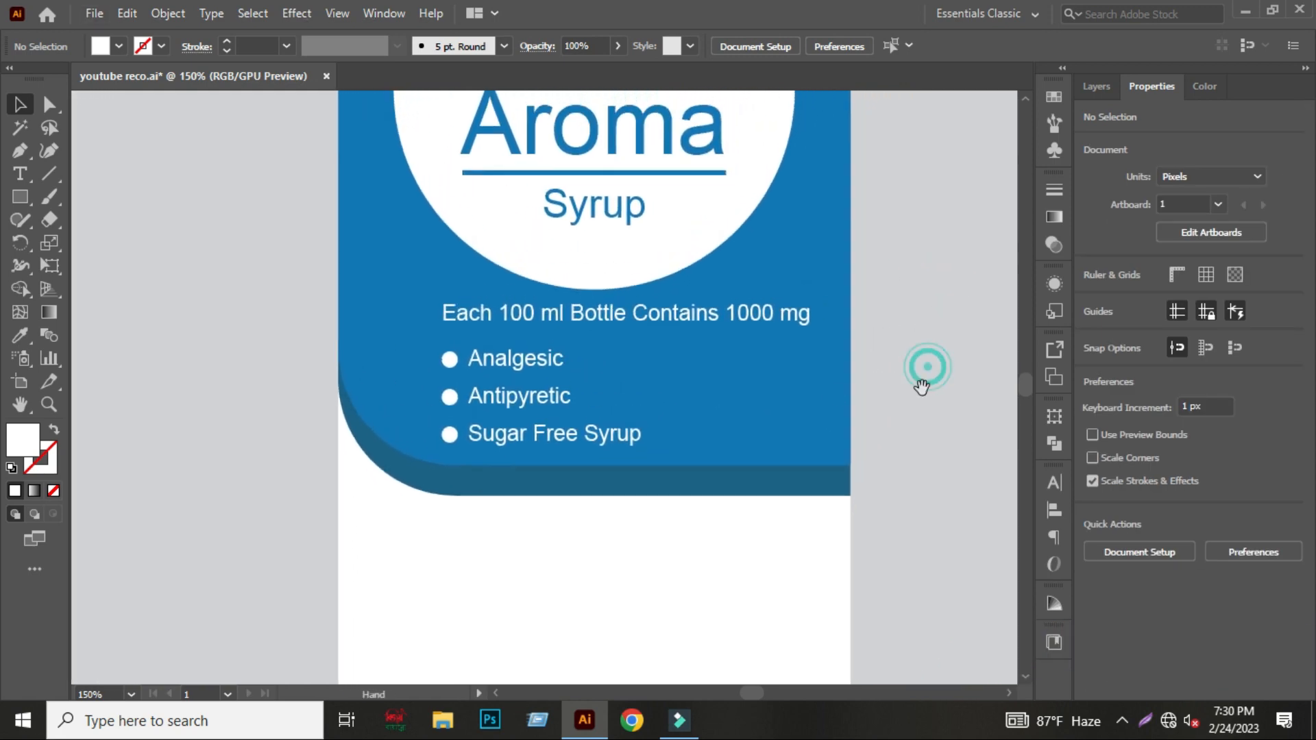
pyautogui.scroll(-2, 728, 372)
pyautogui.moveTo(836, 334); pyautogui.dragTo(895, 244)
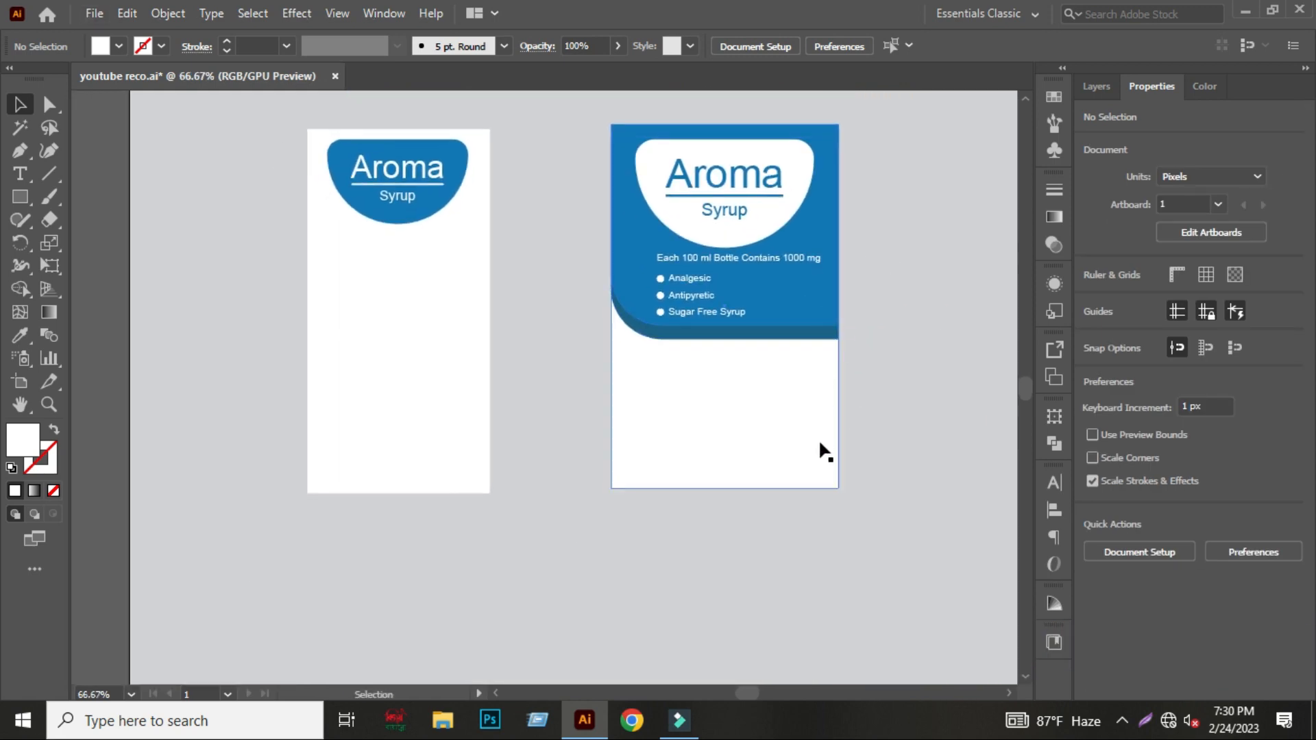
pyautogui.scroll(-1, 851, 492)
pyautogui.moveTo(238, 495); pyautogui.dragTo(384, 367)
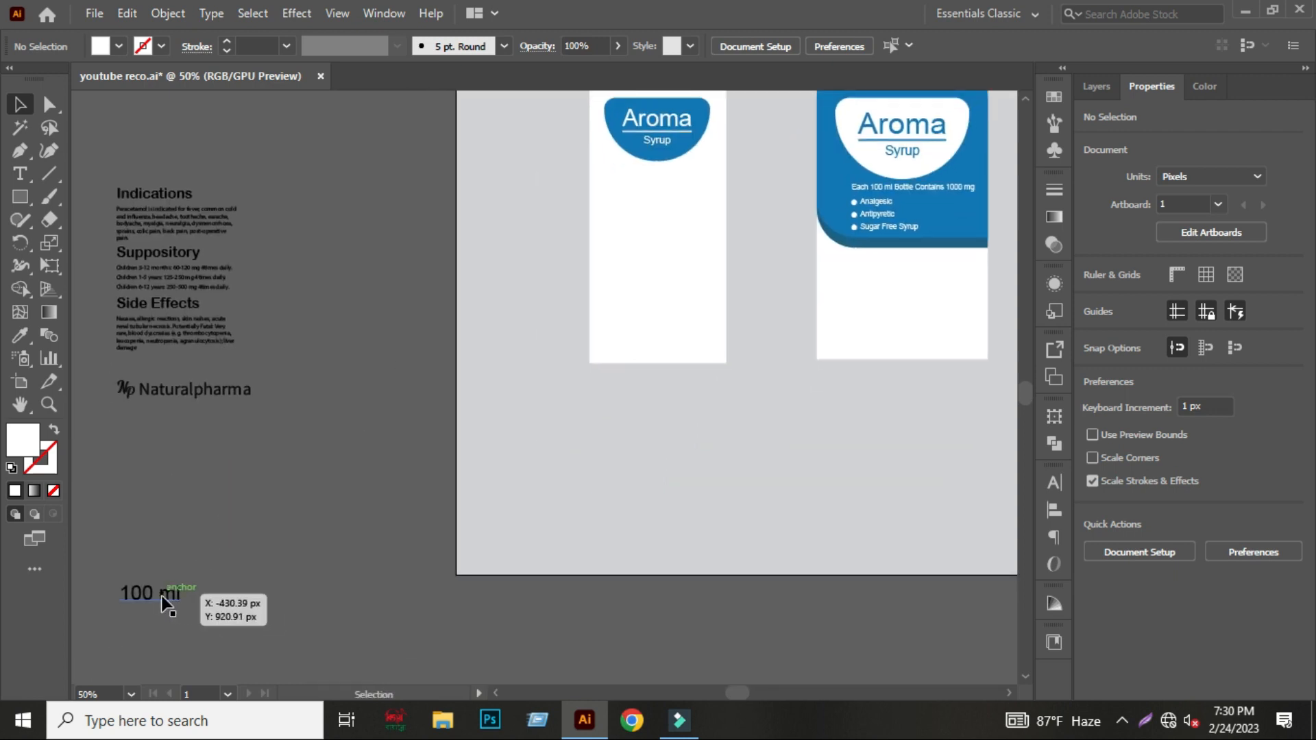
pyautogui.moveTo(162, 595); pyautogui.dragTo(834, 310)
pyautogui.moveTo(915, 312); pyautogui.dragTo(671, 382)
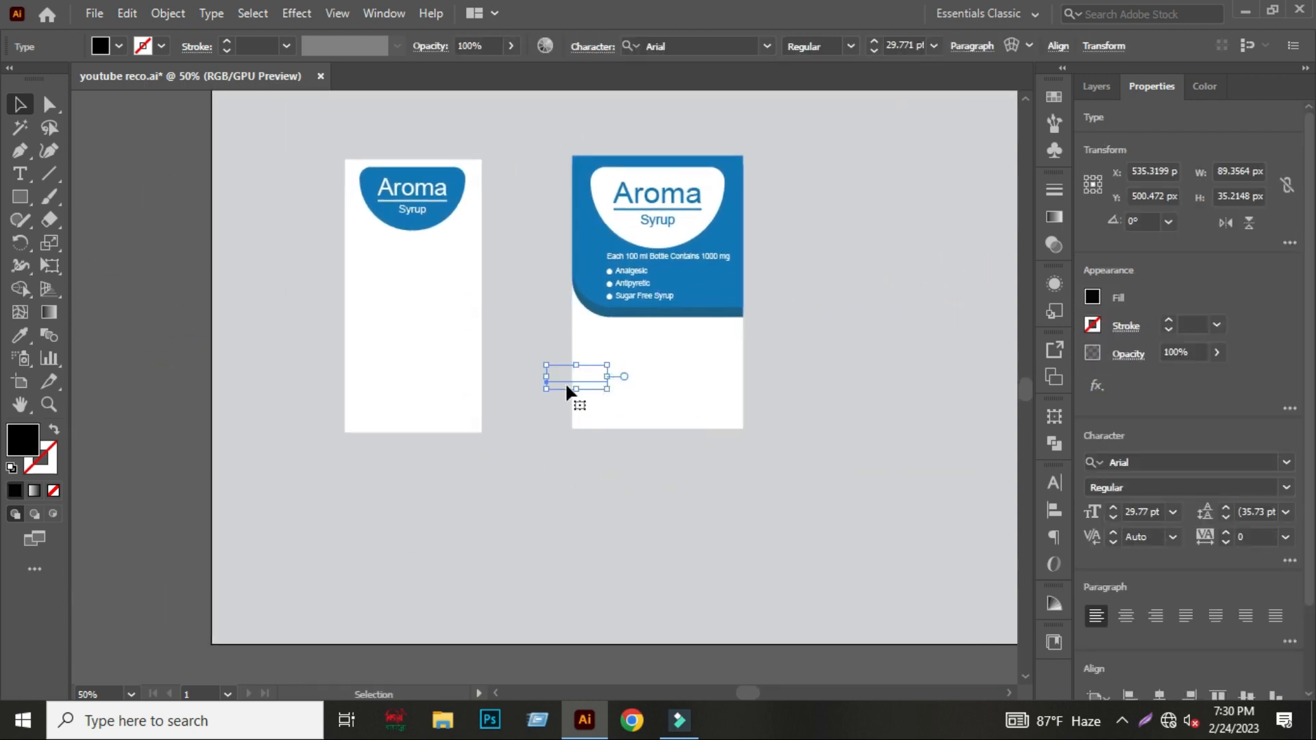
pyautogui.rightClick(566, 382)
pyautogui.moveTo(631, 607)
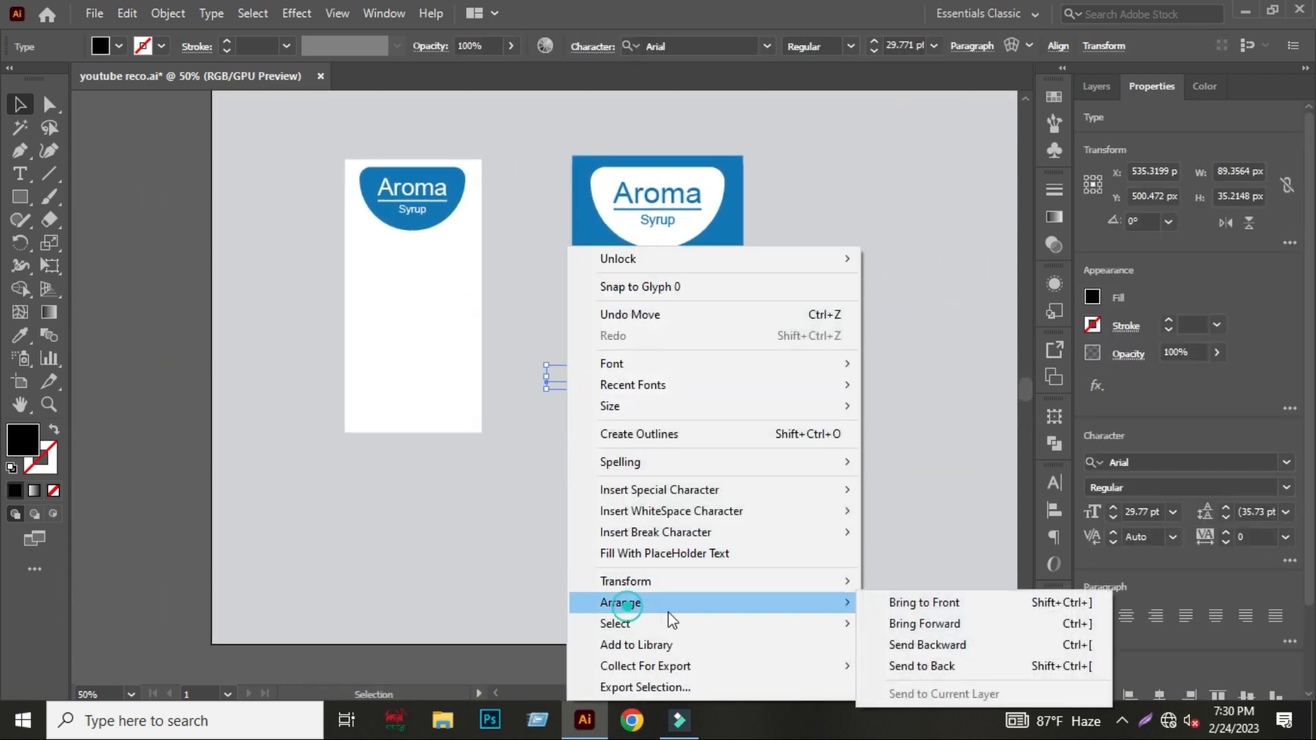
pyautogui.click(871, 606)
pyautogui.moveTo(568, 387); pyautogui.dragTo(691, 350)
pyautogui.scroll(1, 686, 296)
# Colour the "100 ml" text with the blue sampled from the wide panel using the Eyedropper.
pyautogui.click(20, 336)
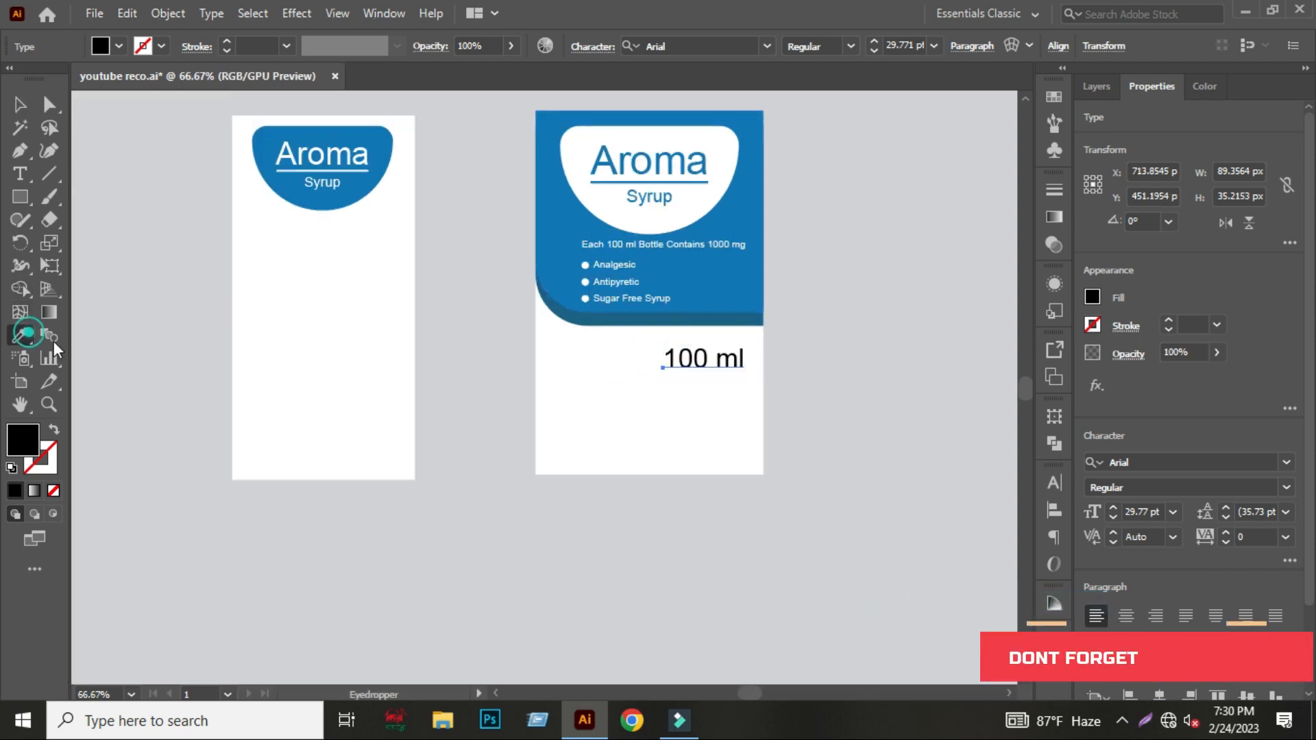
pyautogui.click(685, 299)
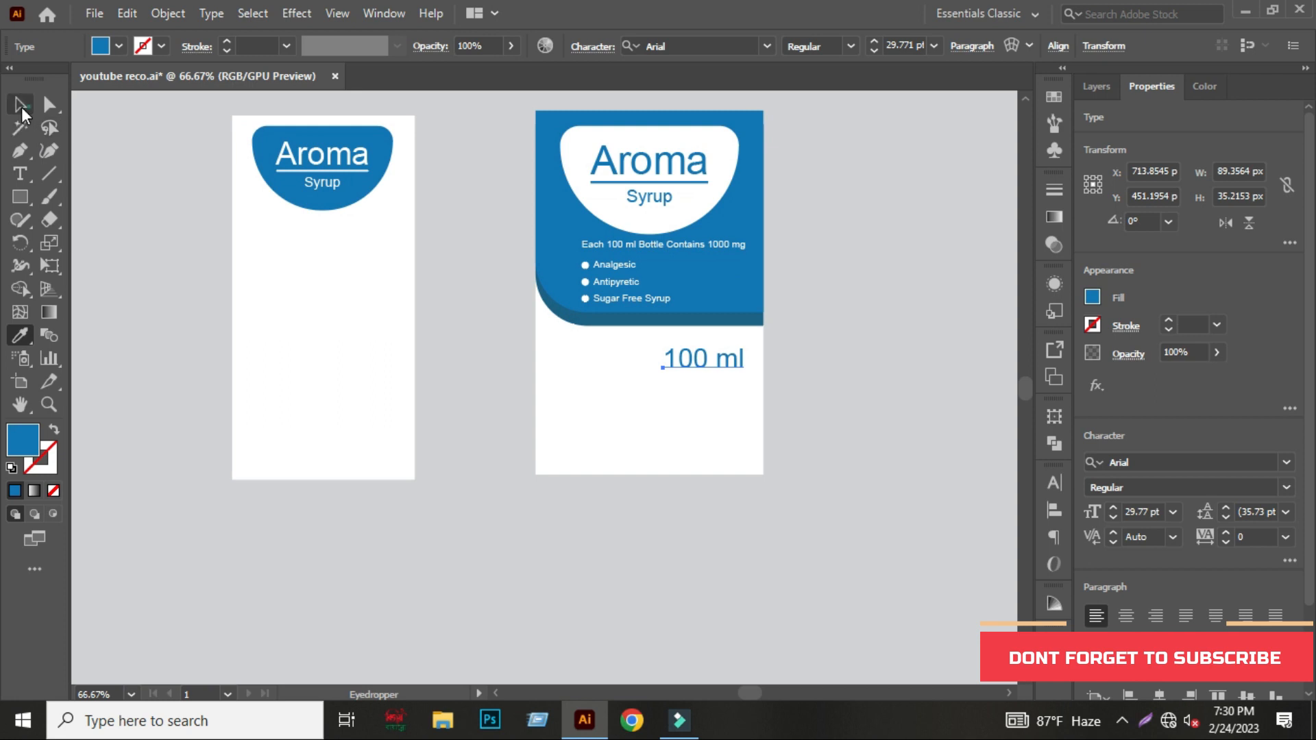
pyautogui.click(28, 107)
pyautogui.click(163, 227)
# Move the Naturalpharma logo from the pasteboard to the wide panel's lower edge and bring it to the front.
pyautogui.scroll(-2, 539, 373)
pyautogui.moveTo(108, 432); pyautogui.dragTo(701, 381)
pyautogui.rightClick(701, 381)
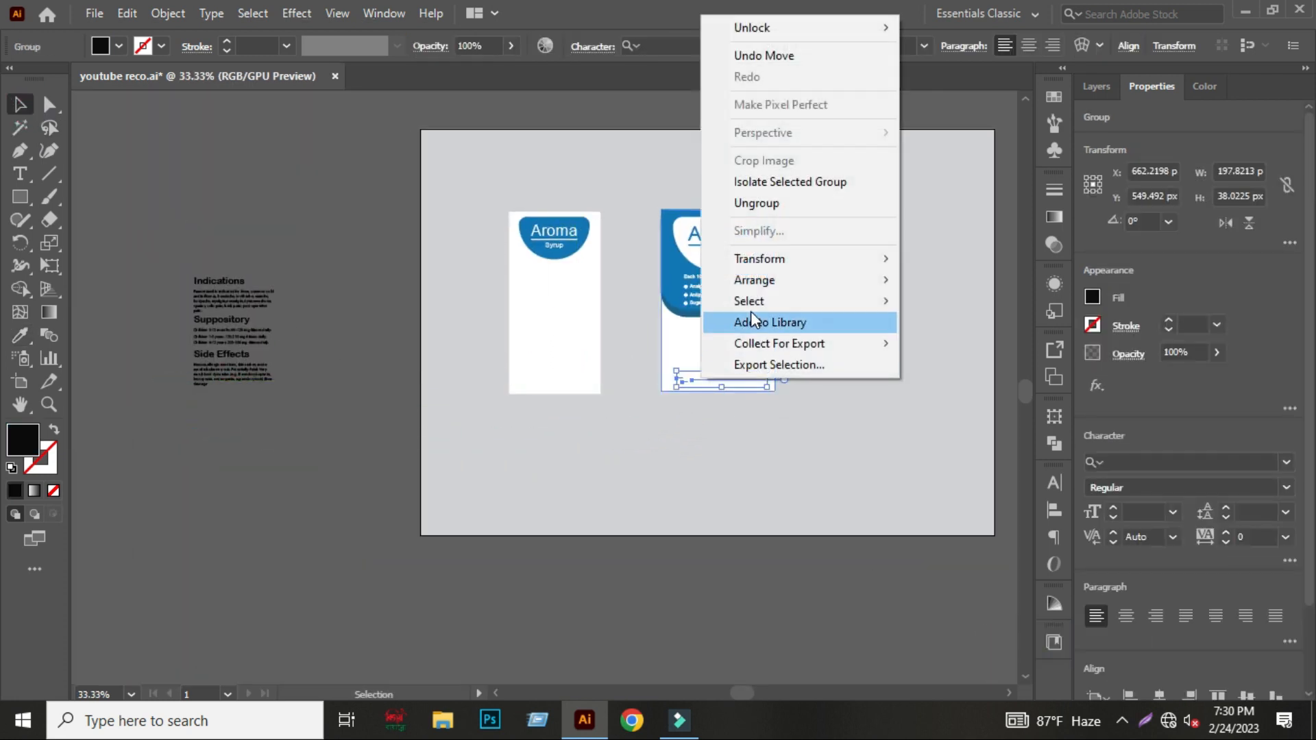
pyautogui.click(751, 285)
pyautogui.click(975, 280)
pyautogui.click(817, 325)
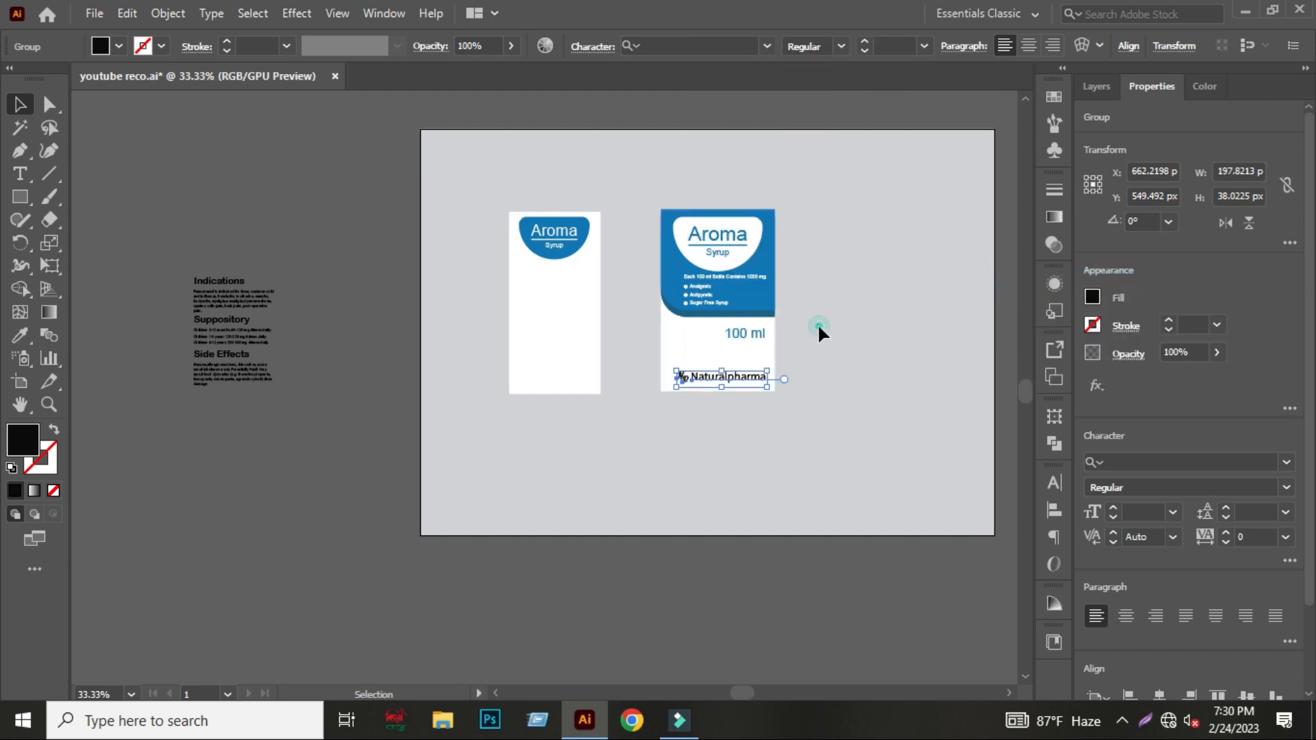
# Colour the Naturalpharma logo with the blue sampled from the wide panel using the Eyedropper.
pyautogui.scroll(2, 715, 360)
pyautogui.click(704, 388)
pyautogui.moveTo(698, 392); pyautogui.dragTo(698, 392)
pyautogui.press('i')
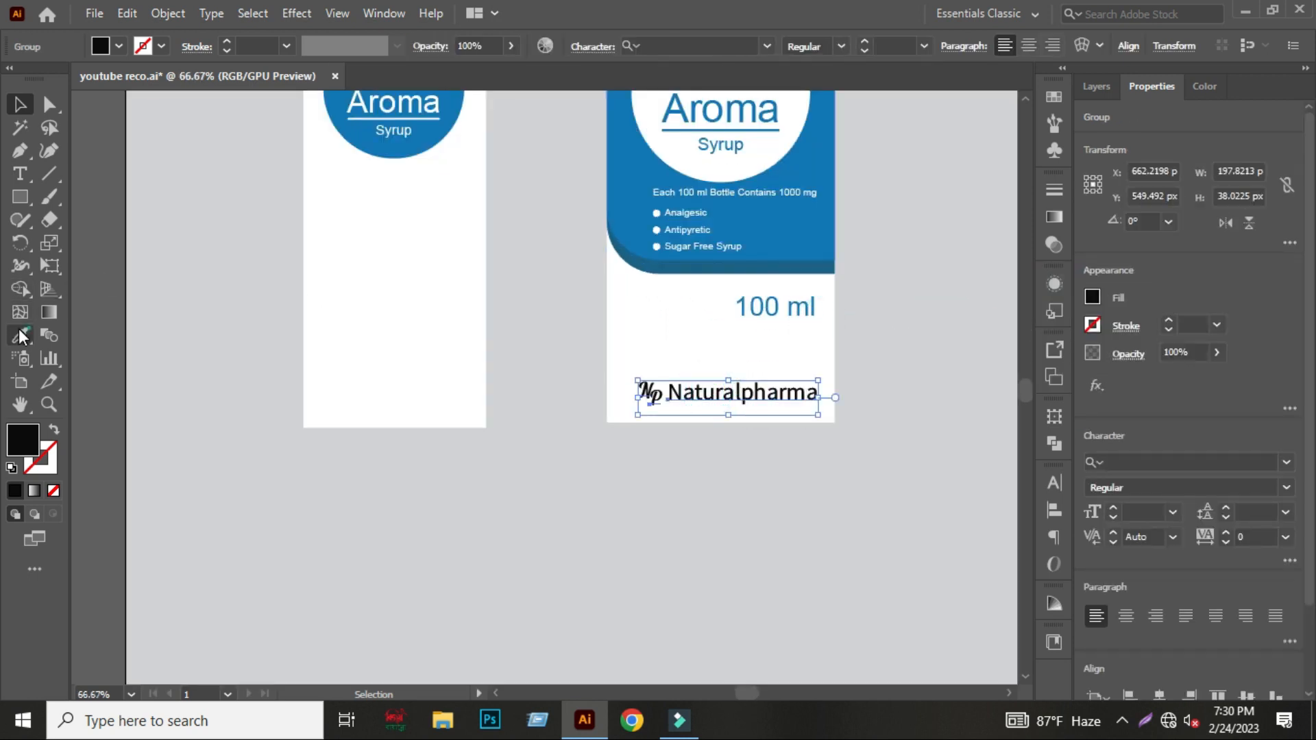
pyautogui.click(769, 231)
pyautogui.click(19, 104)
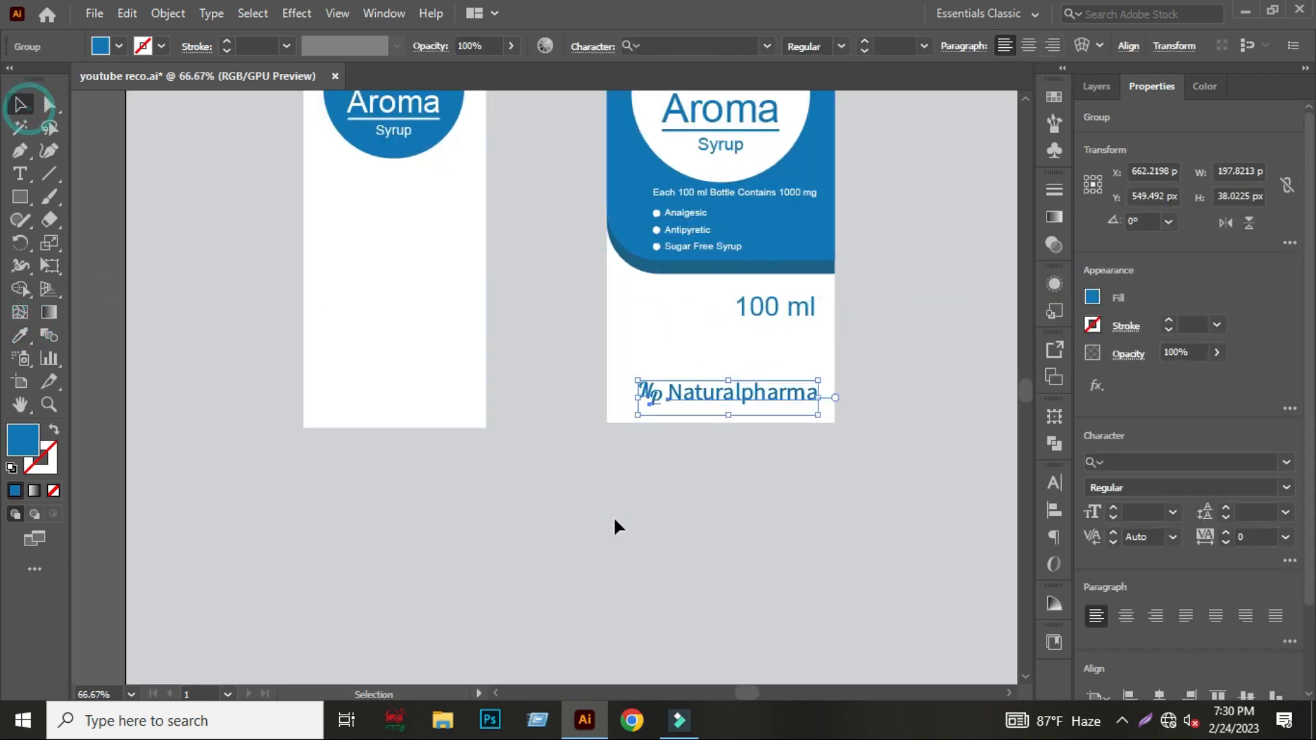
pyautogui.click(614, 514)
pyautogui.scroll(-1, 751, 487)
pyautogui.scroll(1, 745, 492)
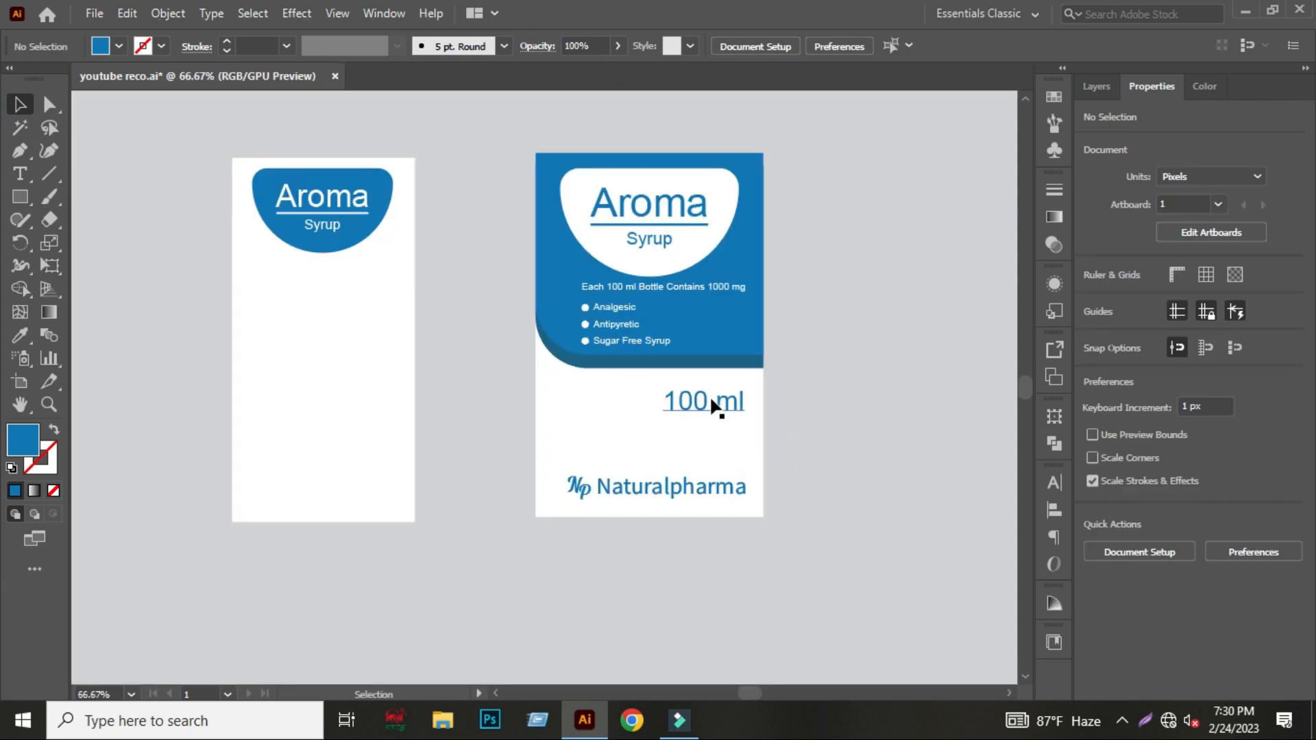
# Align the right edges of the "100 ml" text and the contents text on the wide panel.
pyautogui.click(717, 414)
pyautogui.click(846, 329)
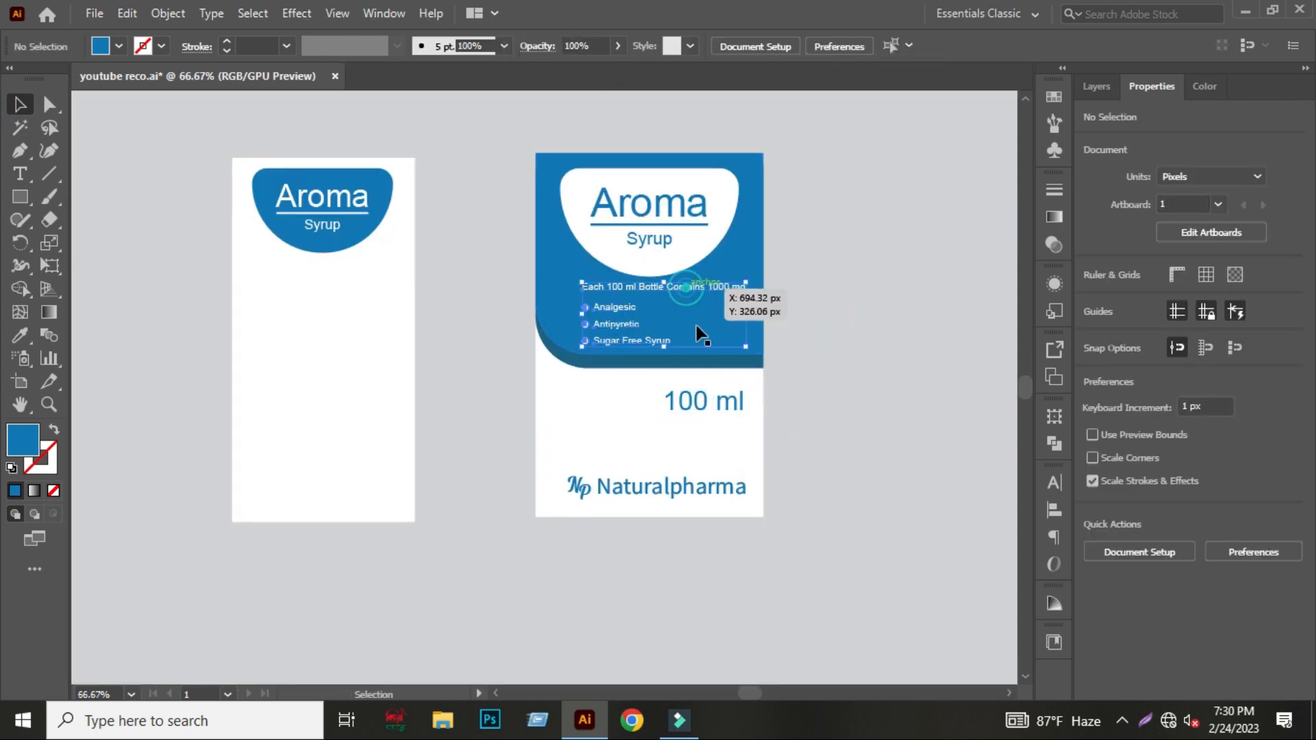
pyautogui.click(697, 294)
pyautogui.keyDown('shift'); pyautogui.click(718, 400); pyautogui.keyUp('shift')
pyautogui.click(673, 46)
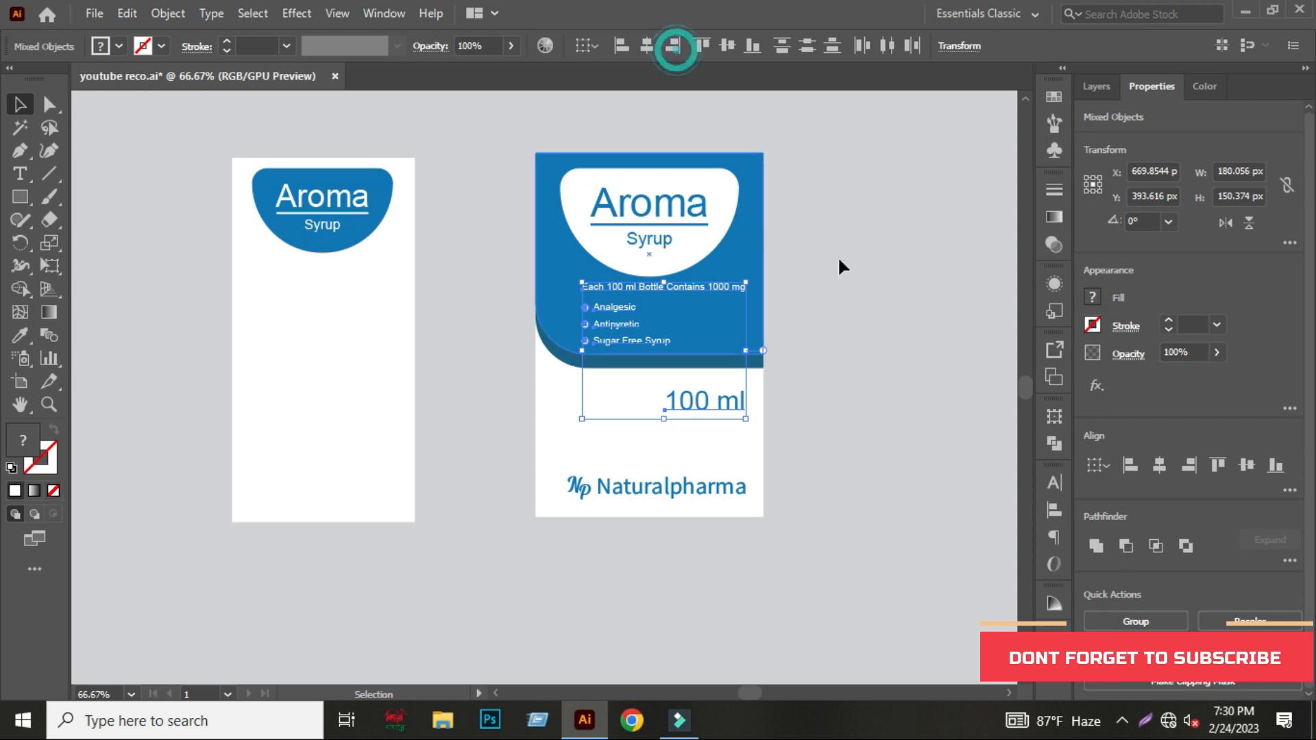
pyautogui.click(859, 281)
# Centre the Naturalpharma logo and the contents text horizontally with each other, and group them.
pyautogui.click(715, 486)
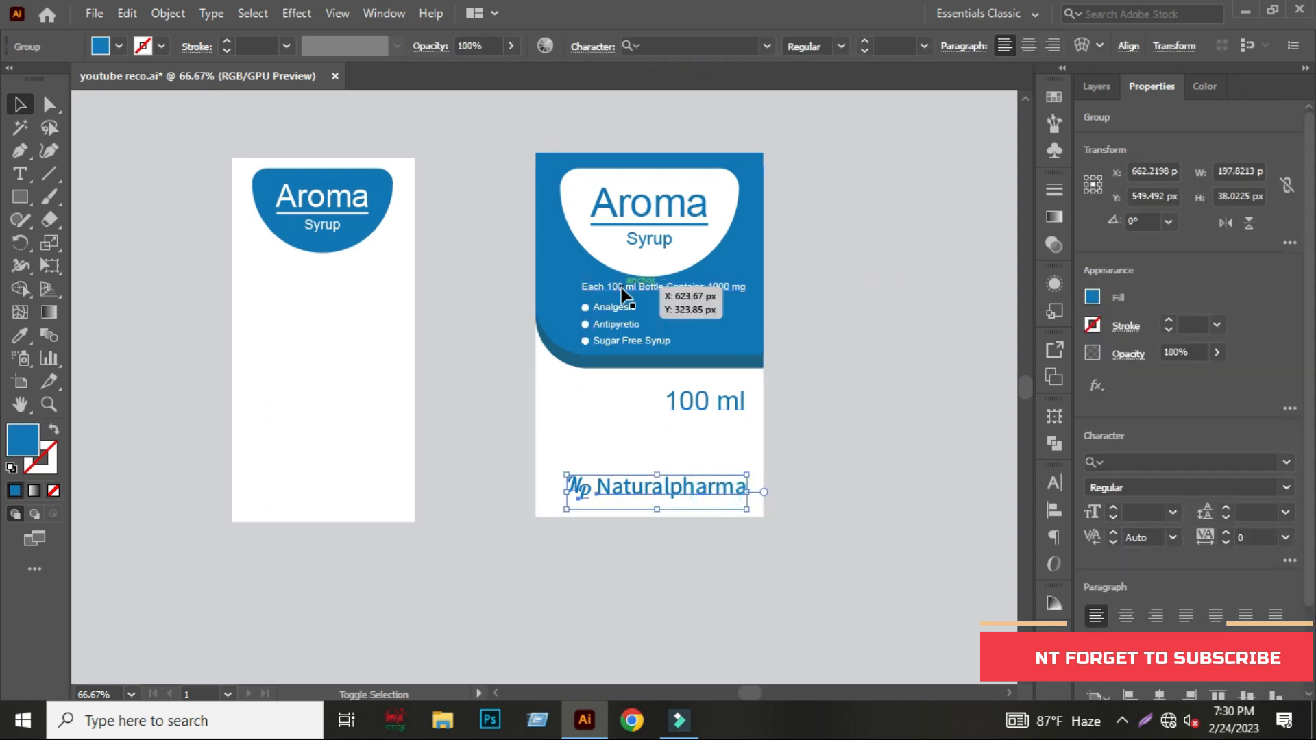
pyautogui.keyDown('shift'); pyautogui.click(622, 289); pyautogui.keyUp('shift')
pyautogui.click(651, 55)
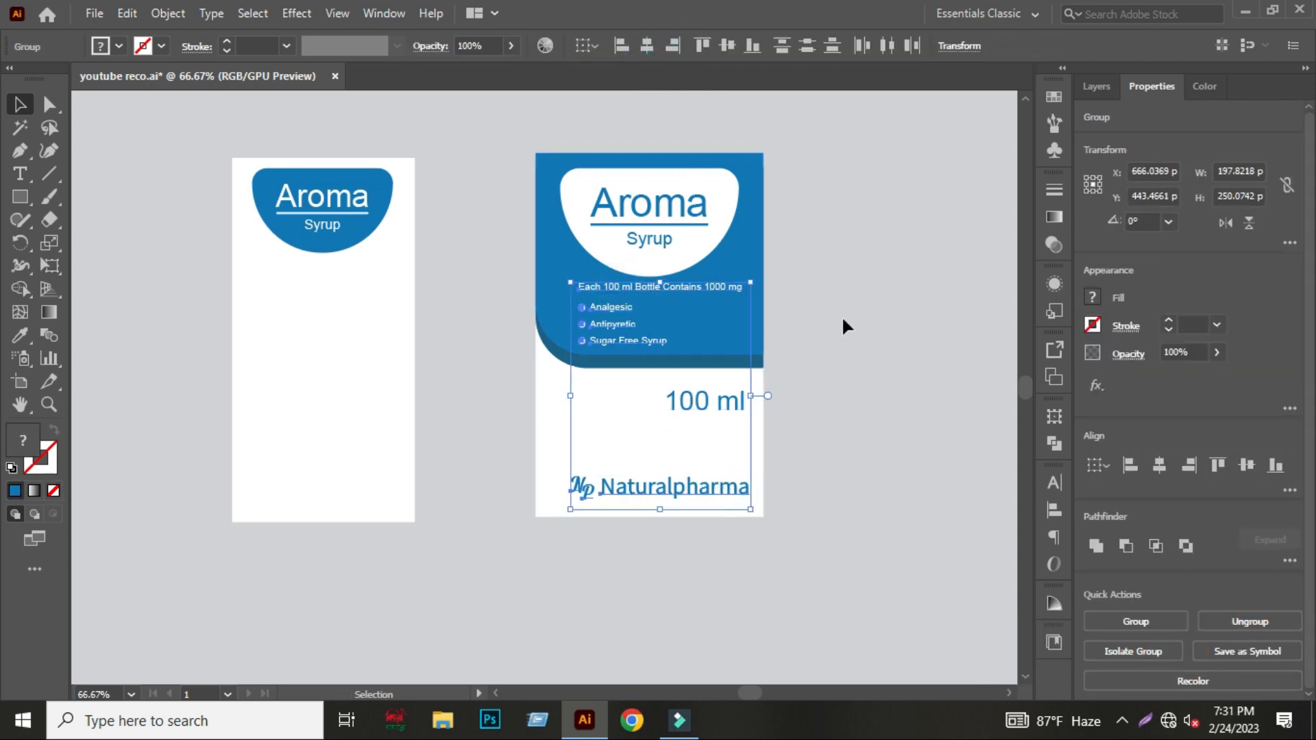
pyautogui.hotkey('ctrl', 'g')
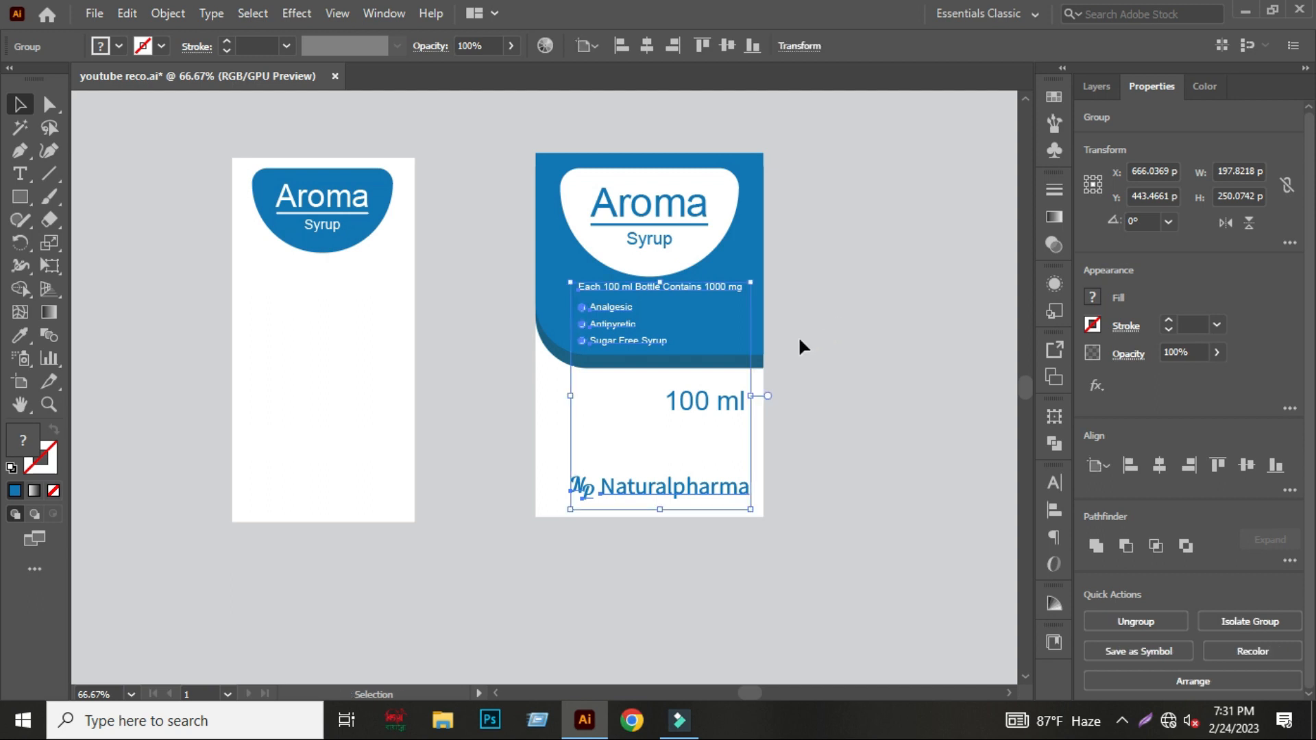
# Align the "100 ml" text to the right edge of the contents and logo group, and group them all.
pyautogui.keyDown('shift'); pyautogui.click(732, 410); pyautogui.keyUp('shift')
pyautogui.click(674, 45)
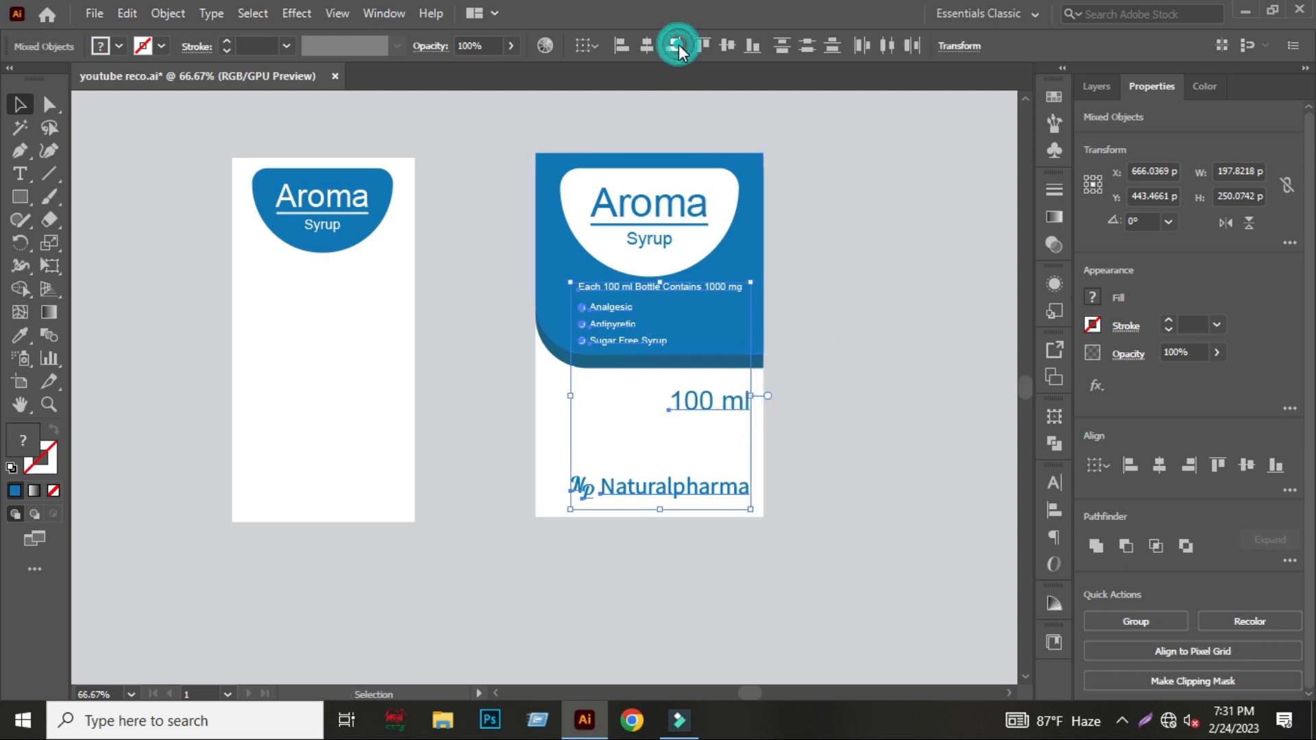
pyautogui.hotkey('ctrl', 'g')
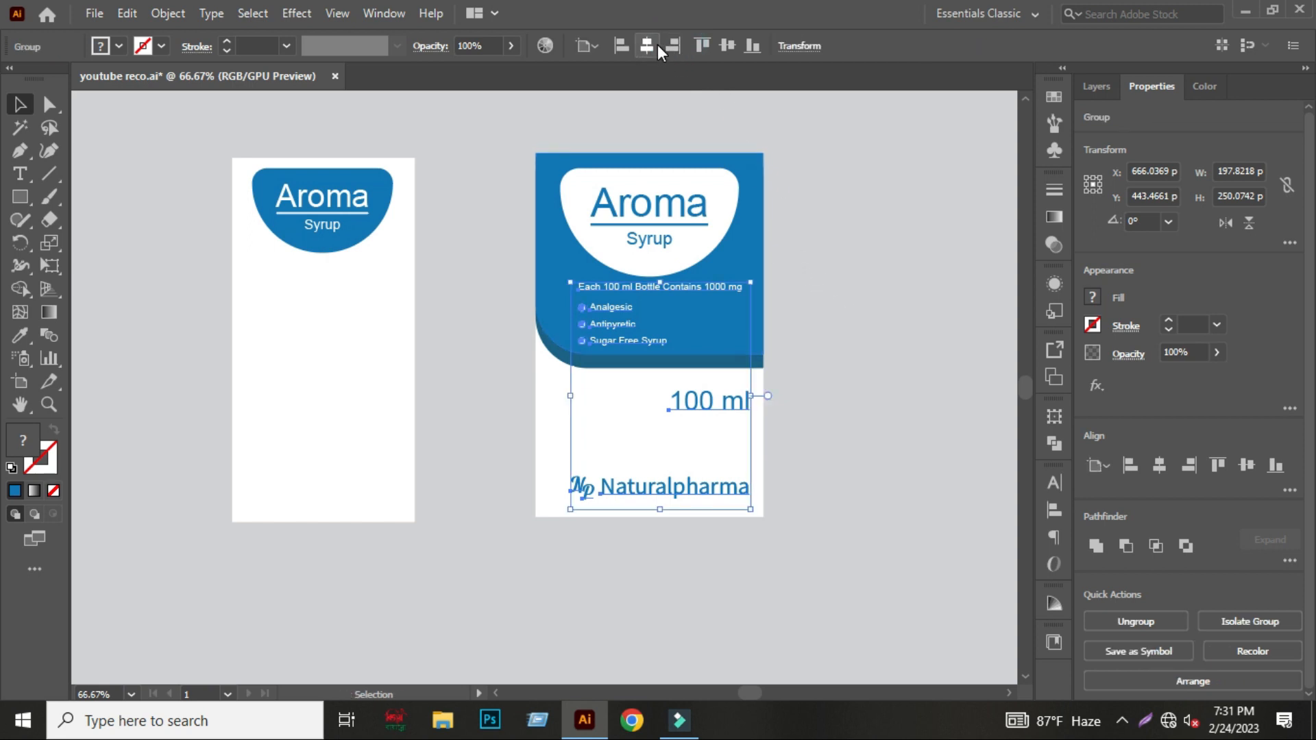
# Centre the text group, the Aroma Syrup logo and the wide panel's shapes horizontally with each other.
pyautogui.click(653, 44)
pyautogui.click(806, 307)
pyautogui.moveTo(508, 229); pyautogui.dragTo(741, 494)
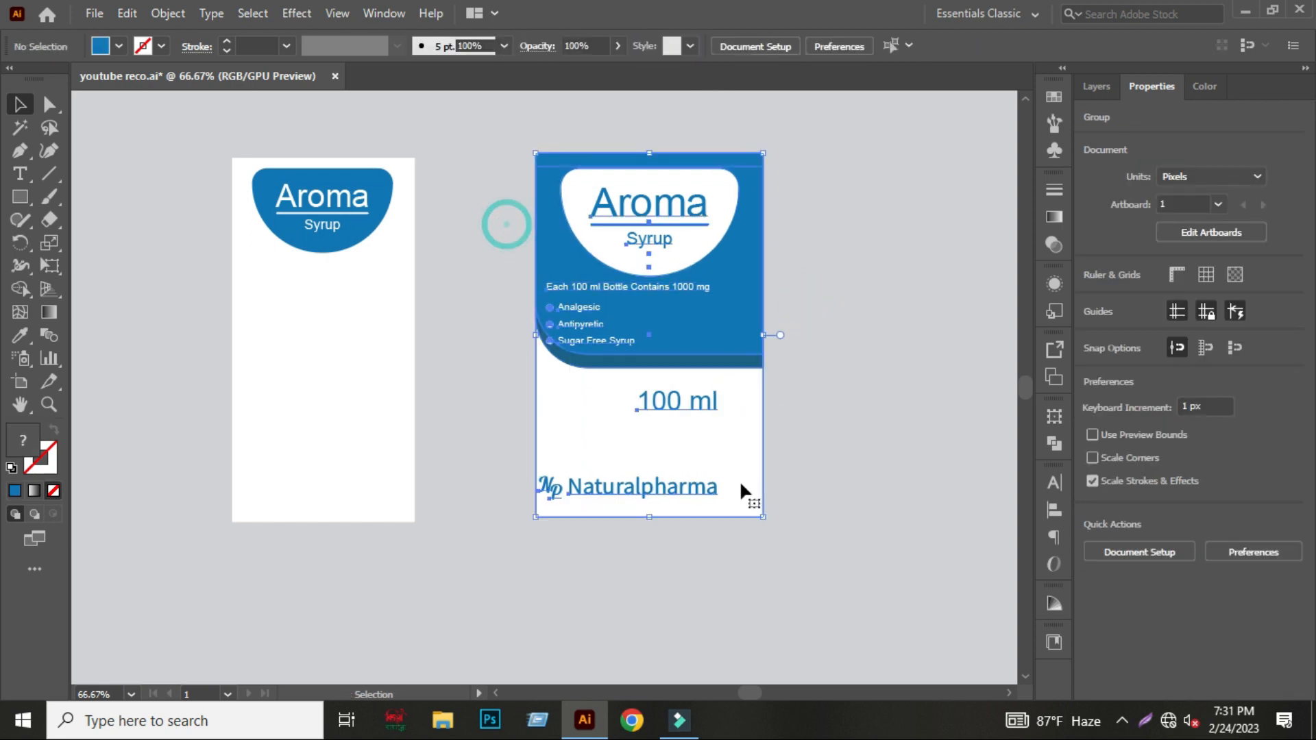
pyautogui.click(646, 45)
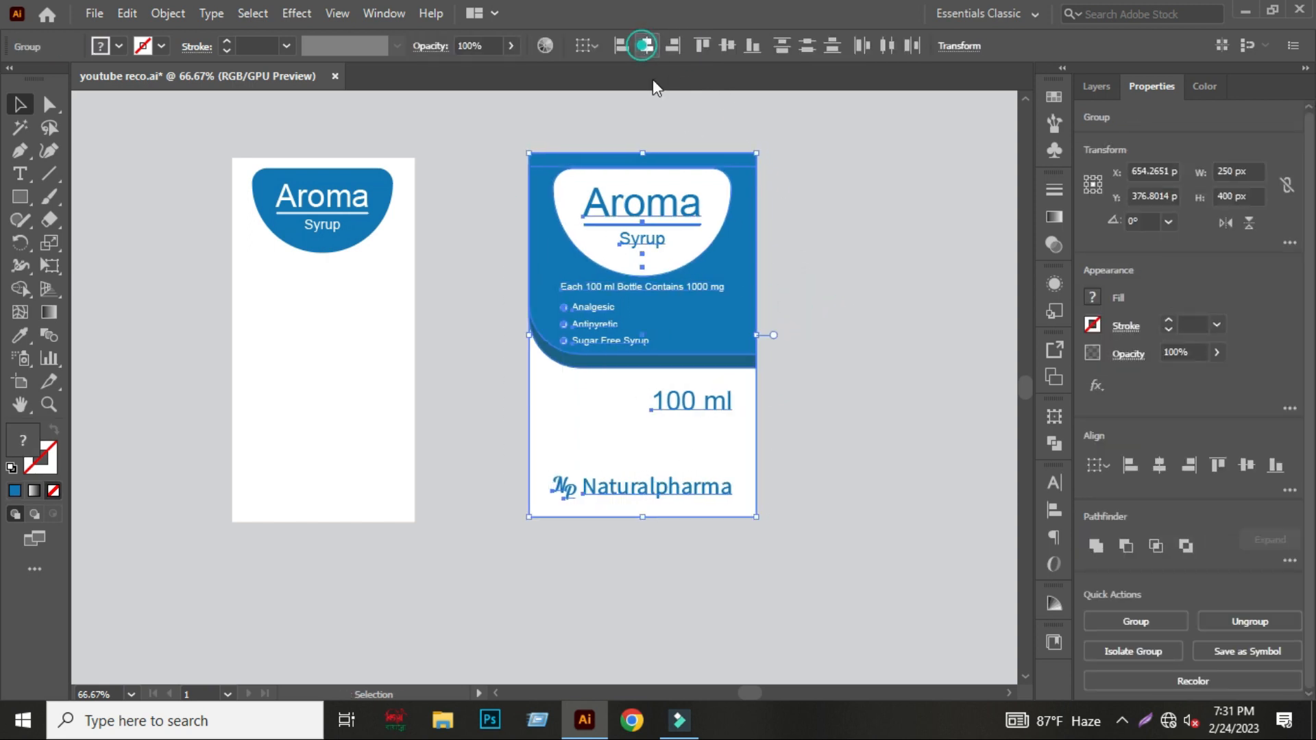
pyautogui.click(784, 302)
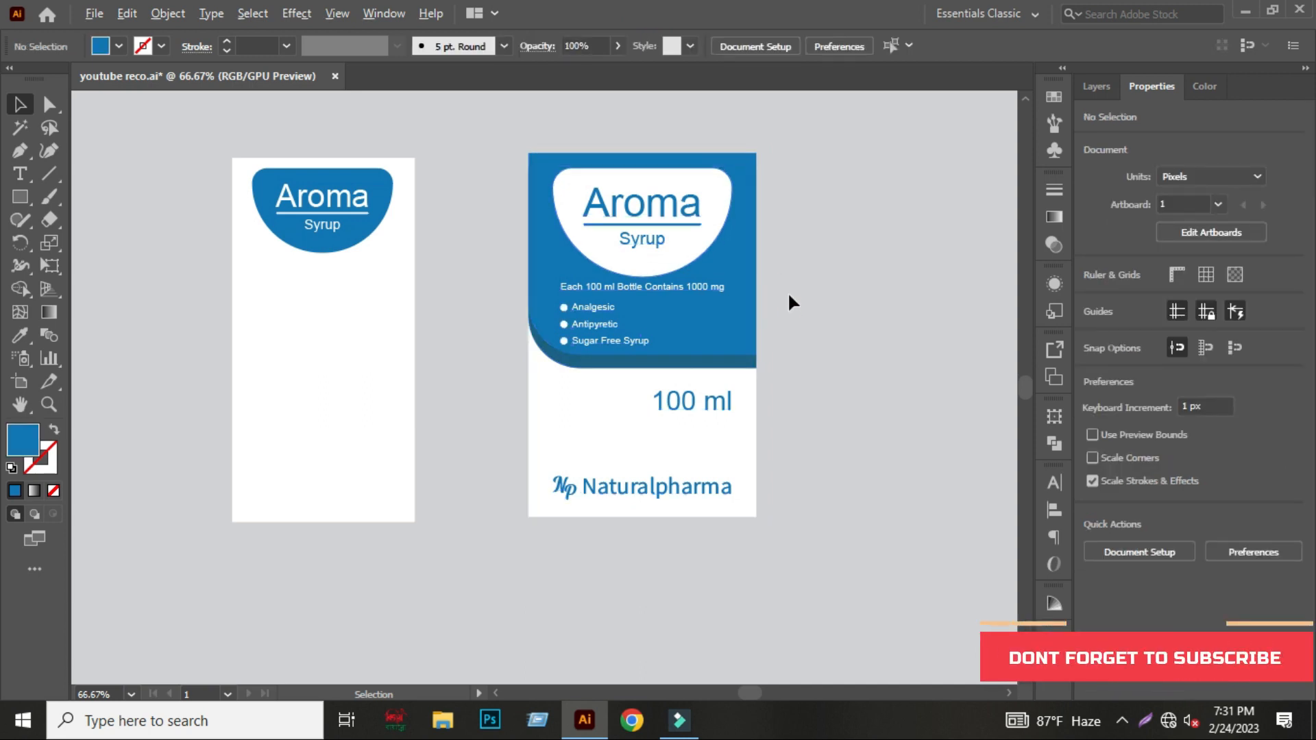
# Group all elements of the wide panel into one object.
pyautogui.scroll(1, 814, 288)
pyautogui.scroll(-1, 826, 411)
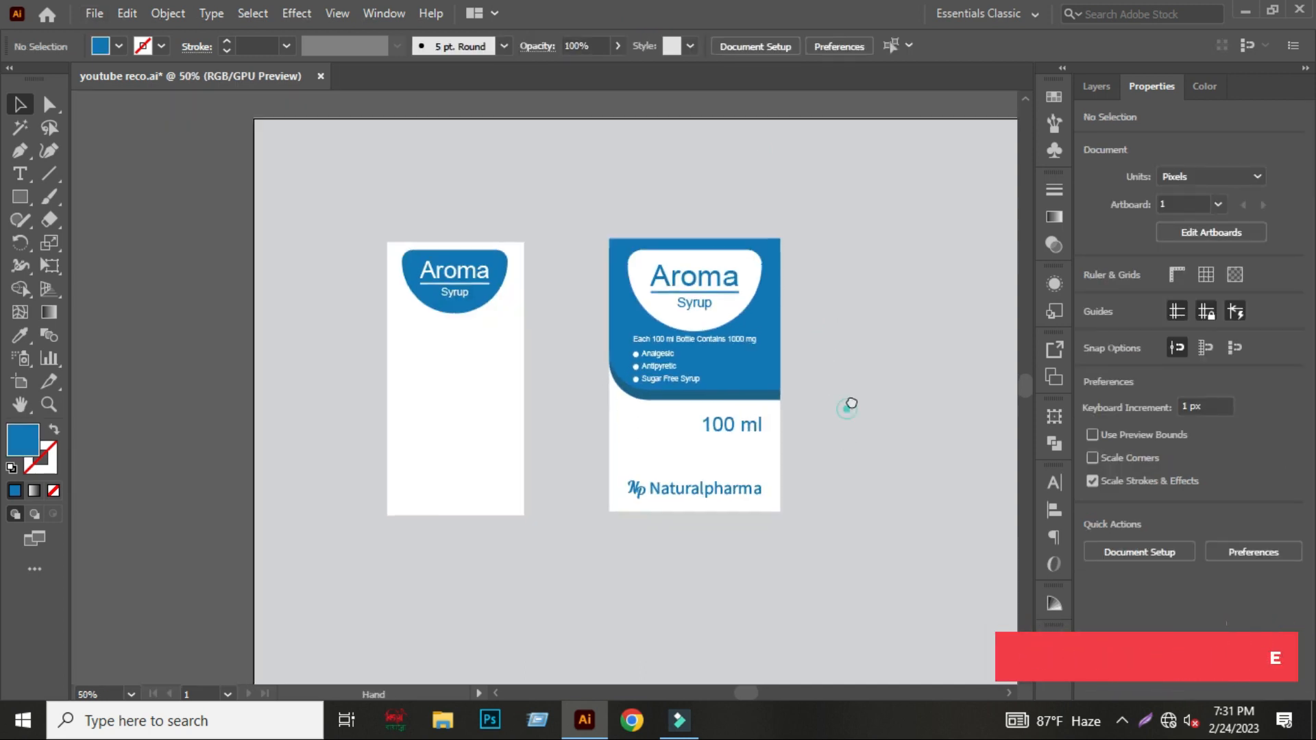
pyautogui.moveTo(850, 405); pyautogui.dragTo(853, 400)
pyautogui.moveTo(583, 200); pyautogui.dragTo(780, 524)
pyautogui.rightClick(720, 418)
pyautogui.click(775, 233)
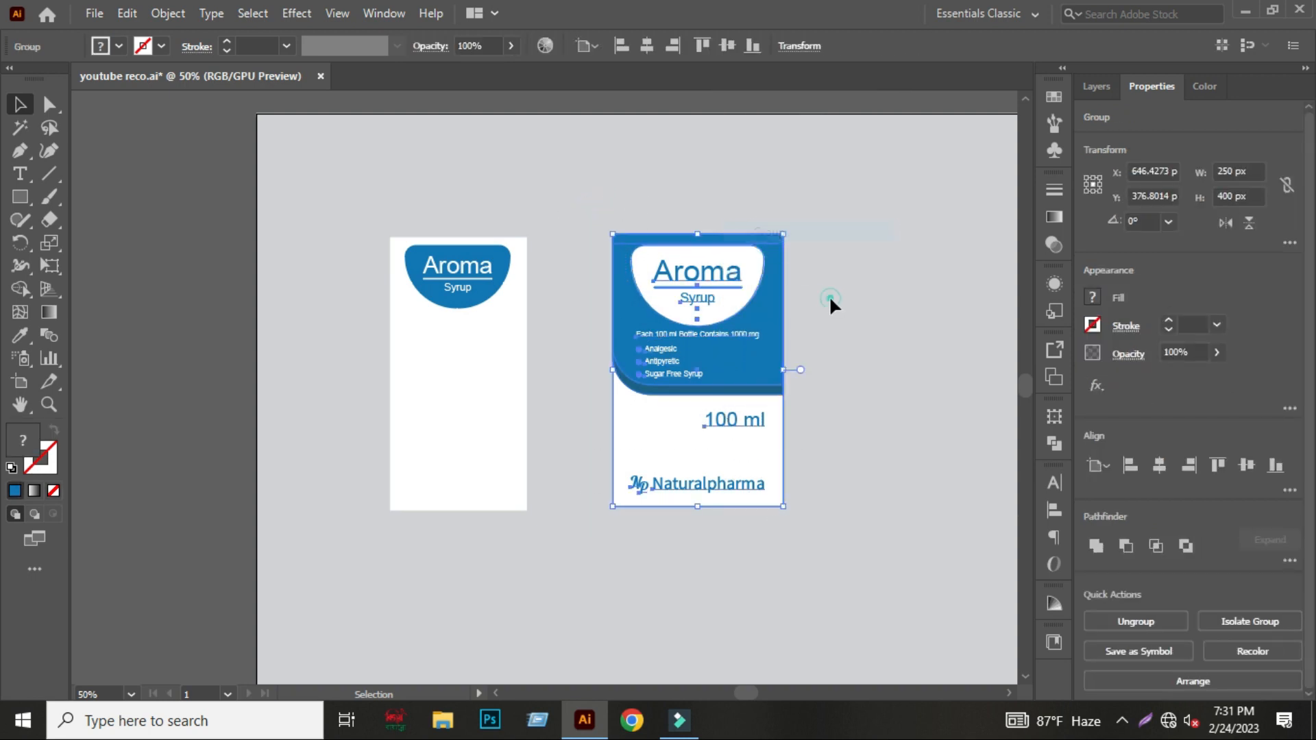
pyautogui.click(829, 298)
# Move the Indications, Suppository and Side Effects text from the pasteboard onto the narrow panel below the badge and bring it to the front.
pyautogui.scroll(-1, 860, 336)
pyautogui.moveTo(204, 312); pyautogui.dragTo(314, 470)
pyautogui.moveTo(298, 362); pyautogui.dragTo(619, 355)
pyautogui.scroll(2, 619, 354)
pyautogui.rightClick(588, 348)
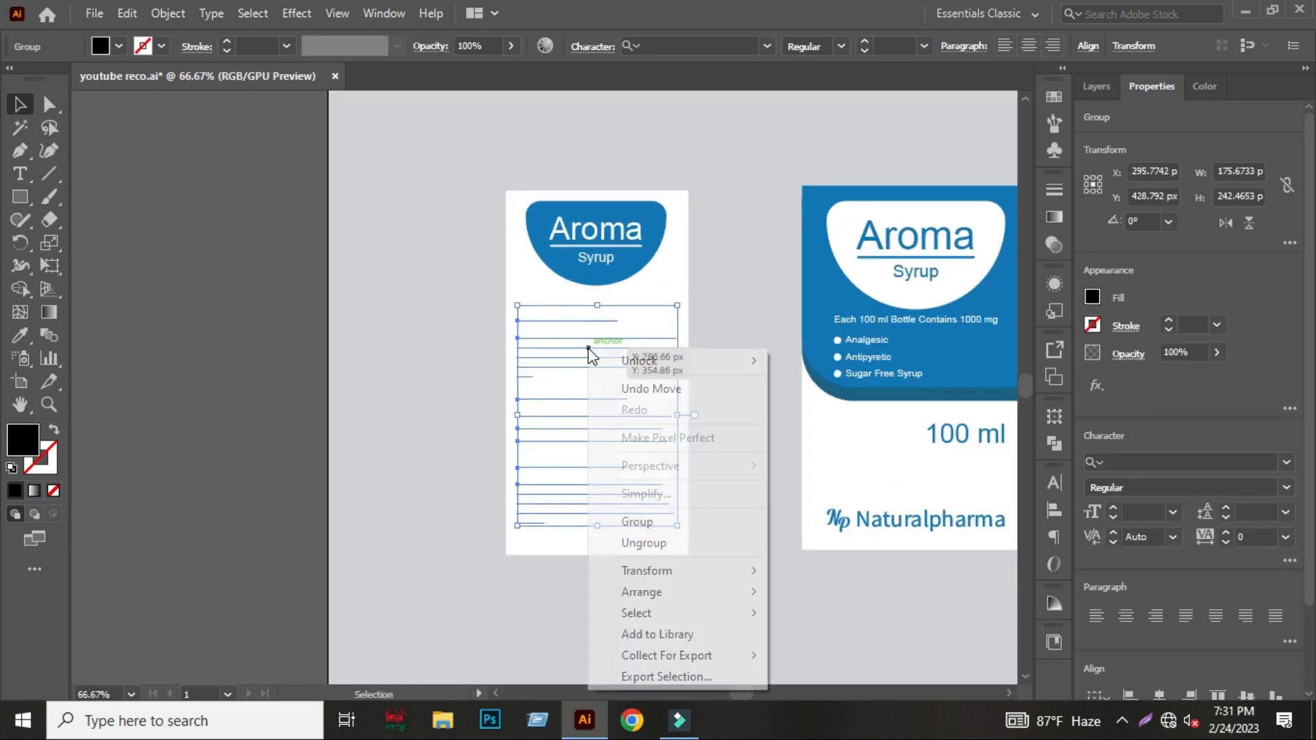
pyautogui.moveTo(660, 599)
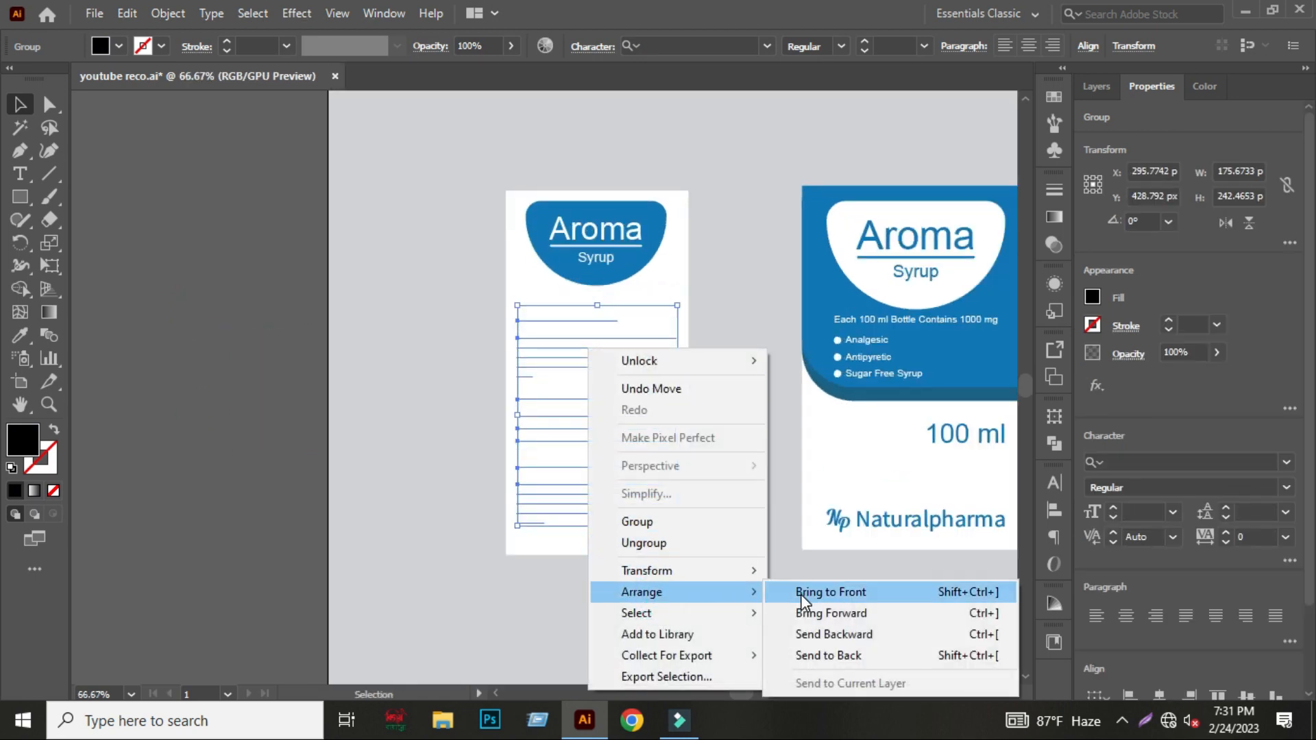
pyautogui.click(801, 594)
# Scale the Indications, Suppository and Side Effects text blocks down together to about 138 px wide.
pyautogui.moveTo(678, 306); pyautogui.dragTo(666, 320)
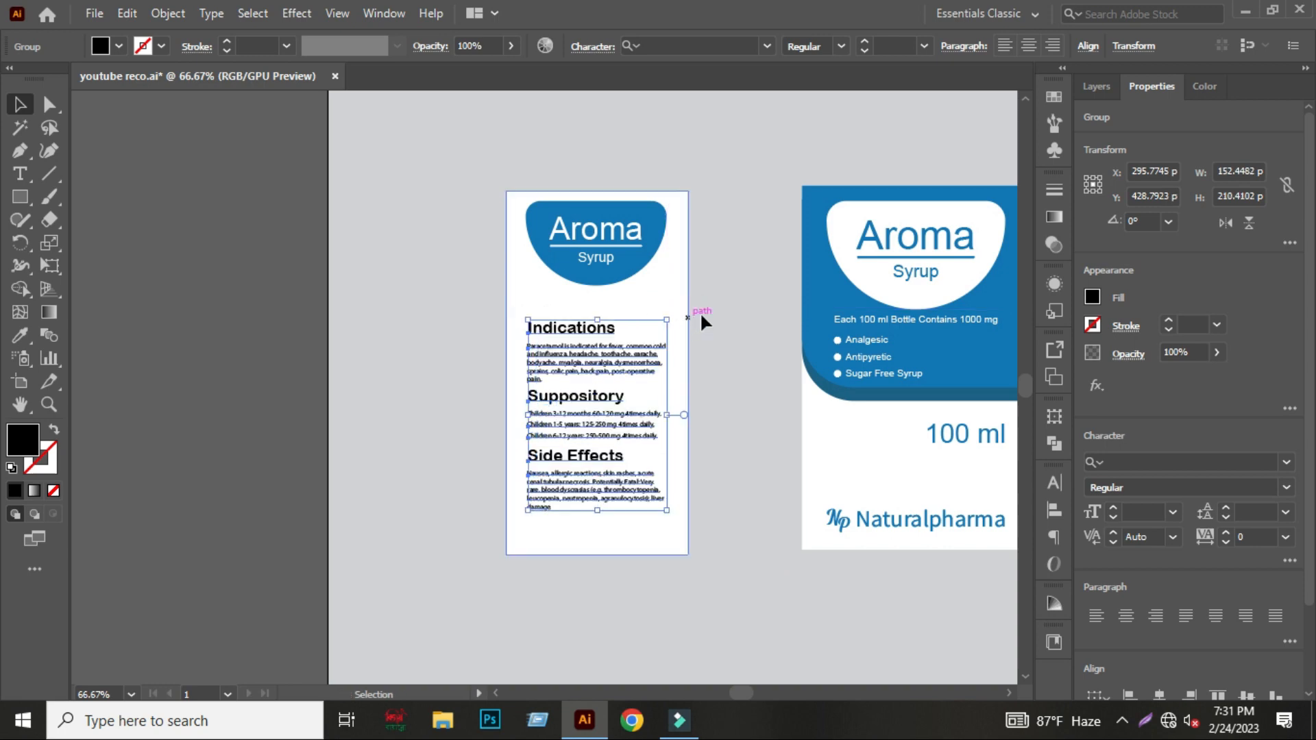
pyautogui.click(728, 309)
pyautogui.scroll(1, 693, 442)
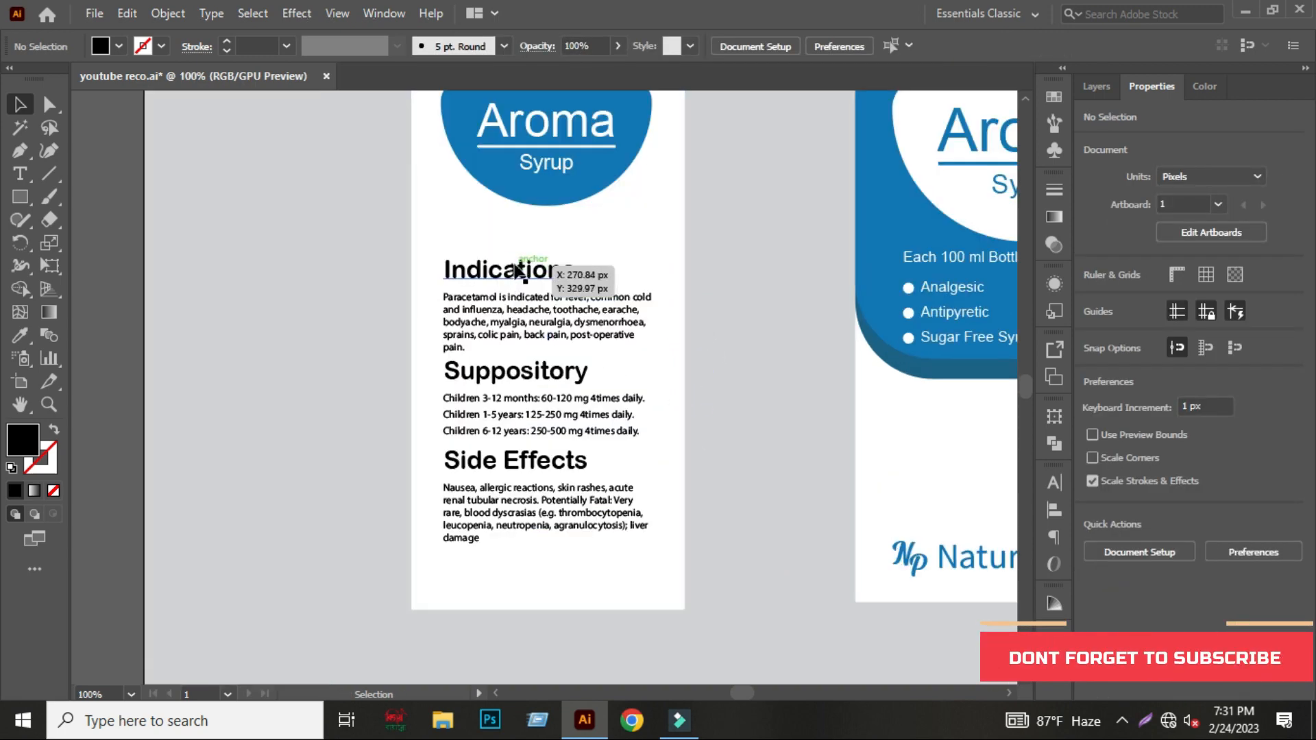
pyautogui.click(518, 272)
pyautogui.keyDown('shift'); pyautogui.click(532, 420); pyautogui.keyUp('shift')
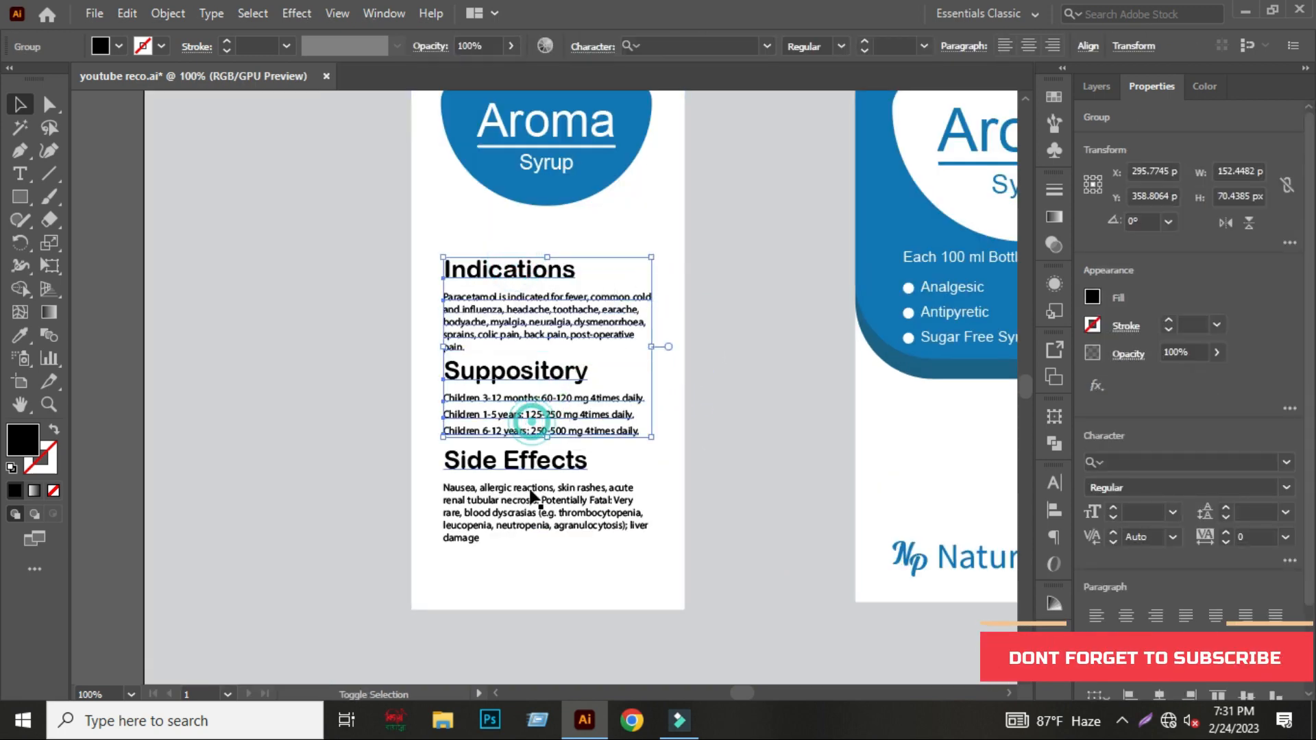
pyautogui.keyDown('shift'); pyautogui.click(532, 494); pyautogui.keyUp('shift')
pyautogui.moveTo(646, 260); pyautogui.dragTo(643, 266)
pyautogui.click(744, 259)
# Space out the narrow panel's text by moving the Indications block up and the Side Effects block down.
pyautogui.moveTo(540, 283); pyautogui.dragTo(540, 256)
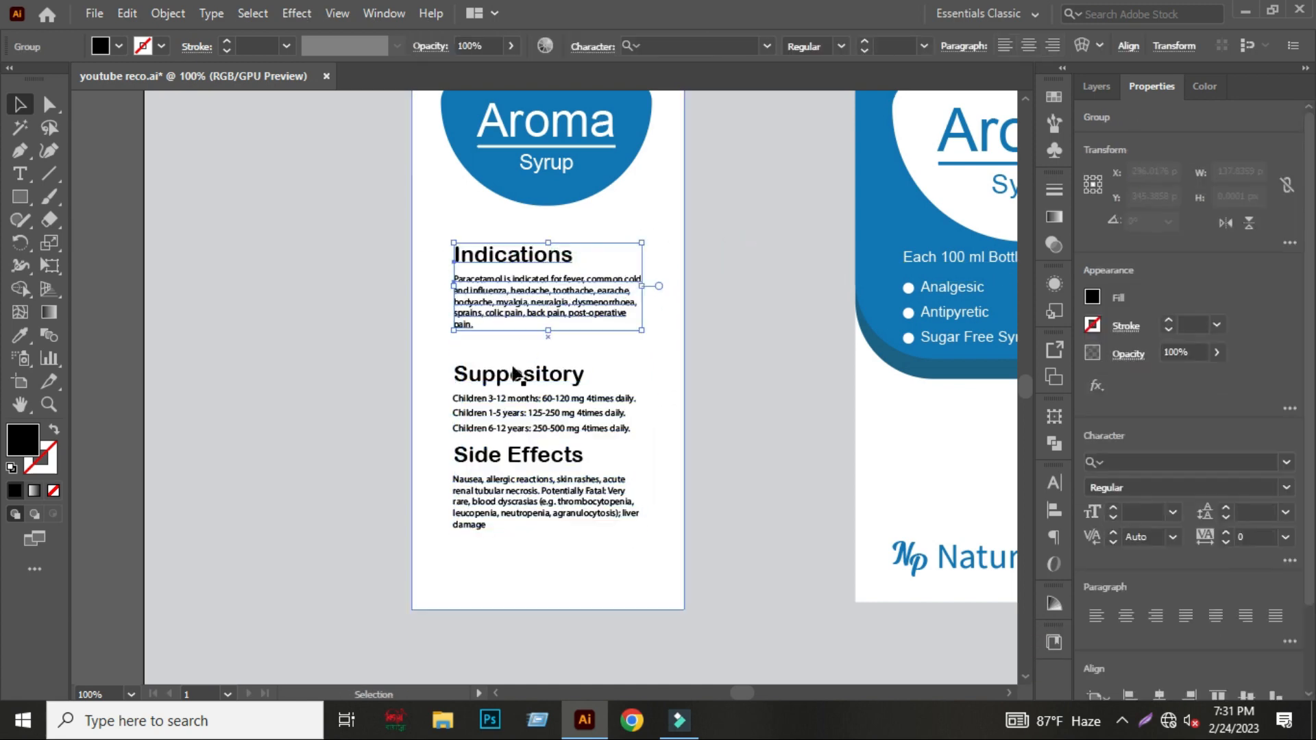
pyautogui.click(537, 399)
pyautogui.click(724, 343)
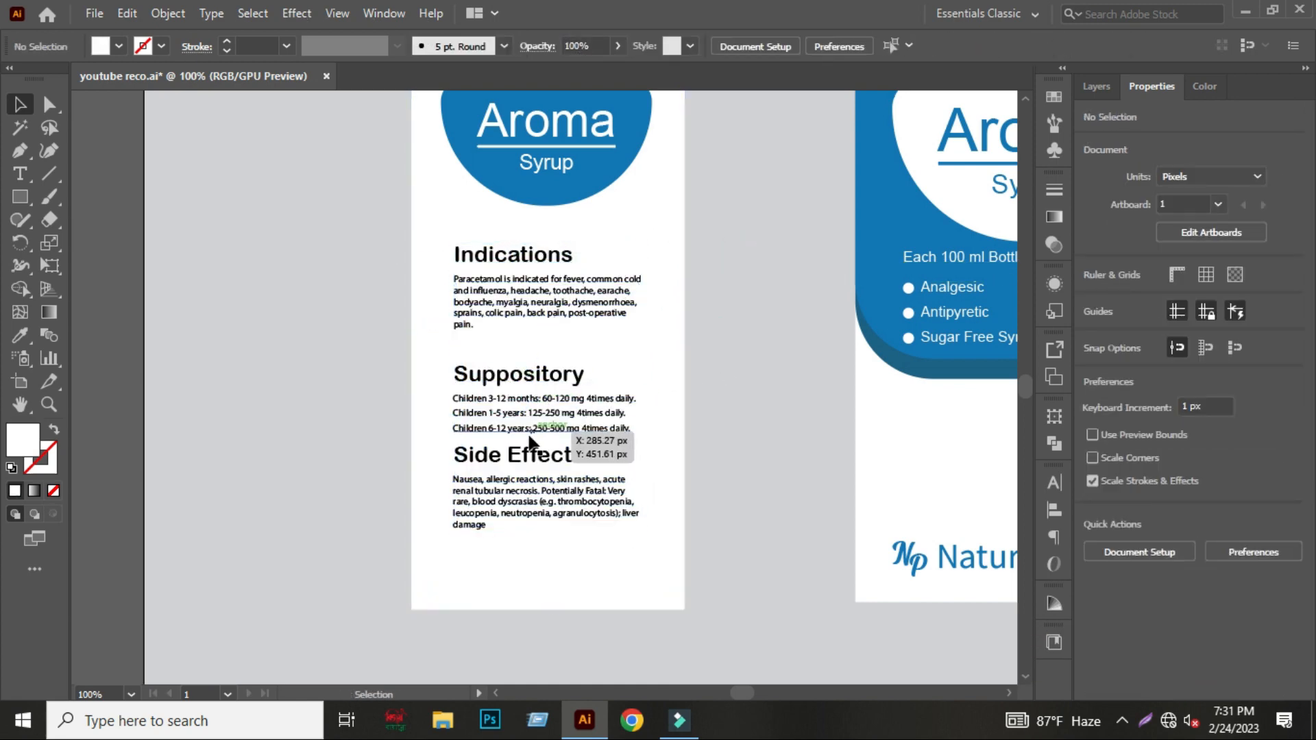
pyautogui.moveTo(502, 512); pyautogui.dragTo(500, 517)
pyautogui.keyDown('shift'); pyautogui.click(491, 285); pyautogui.keyUp('shift')
pyautogui.keyDown('shift'); pyautogui.click(487, 395); pyautogui.keyUp('shift')
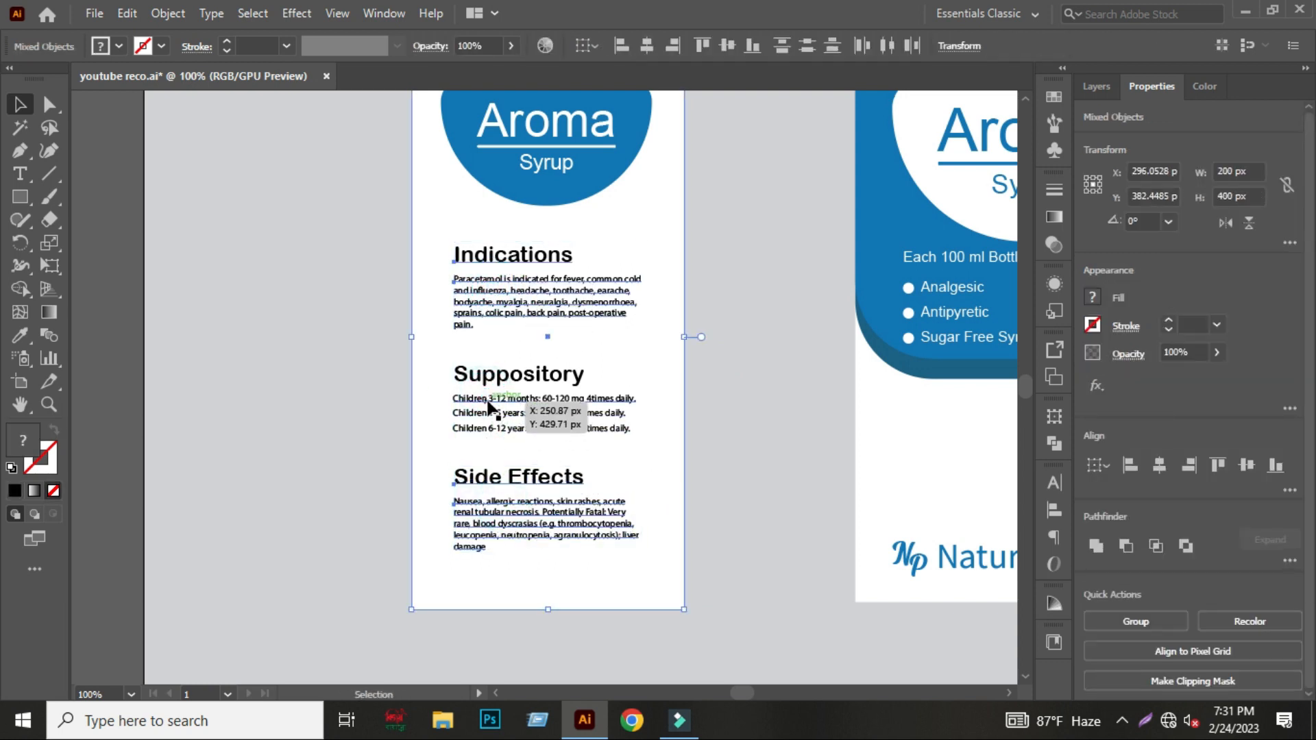
pyautogui.click(661, 374)
pyautogui.click(308, 259)
# Distribute the Indications, Suppository and Side Effects text blocks evenly by their vertical centres.
pyautogui.click(511, 276)
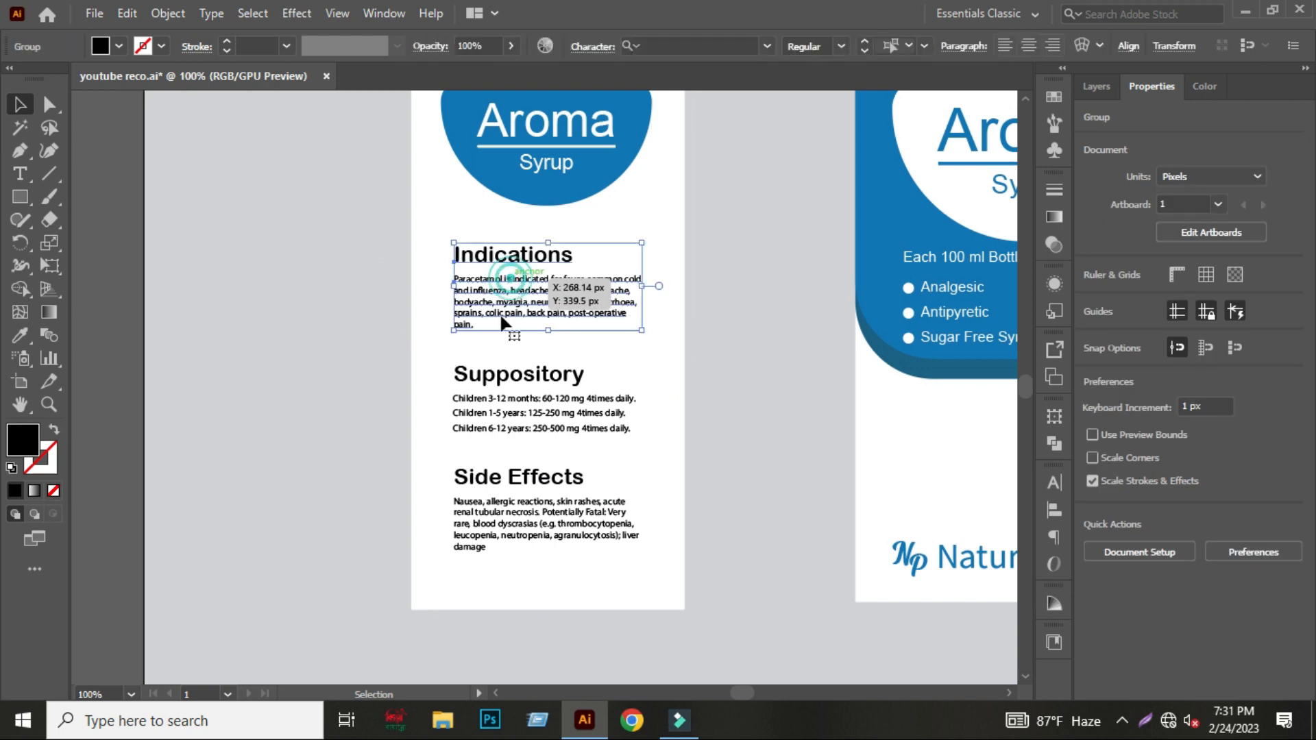
pyautogui.keyDown('shift'); pyautogui.click(507, 411); pyautogui.keyUp('shift')
pyautogui.keyDown('shift'); pyautogui.click(483, 499); pyautogui.keyUp('shift')
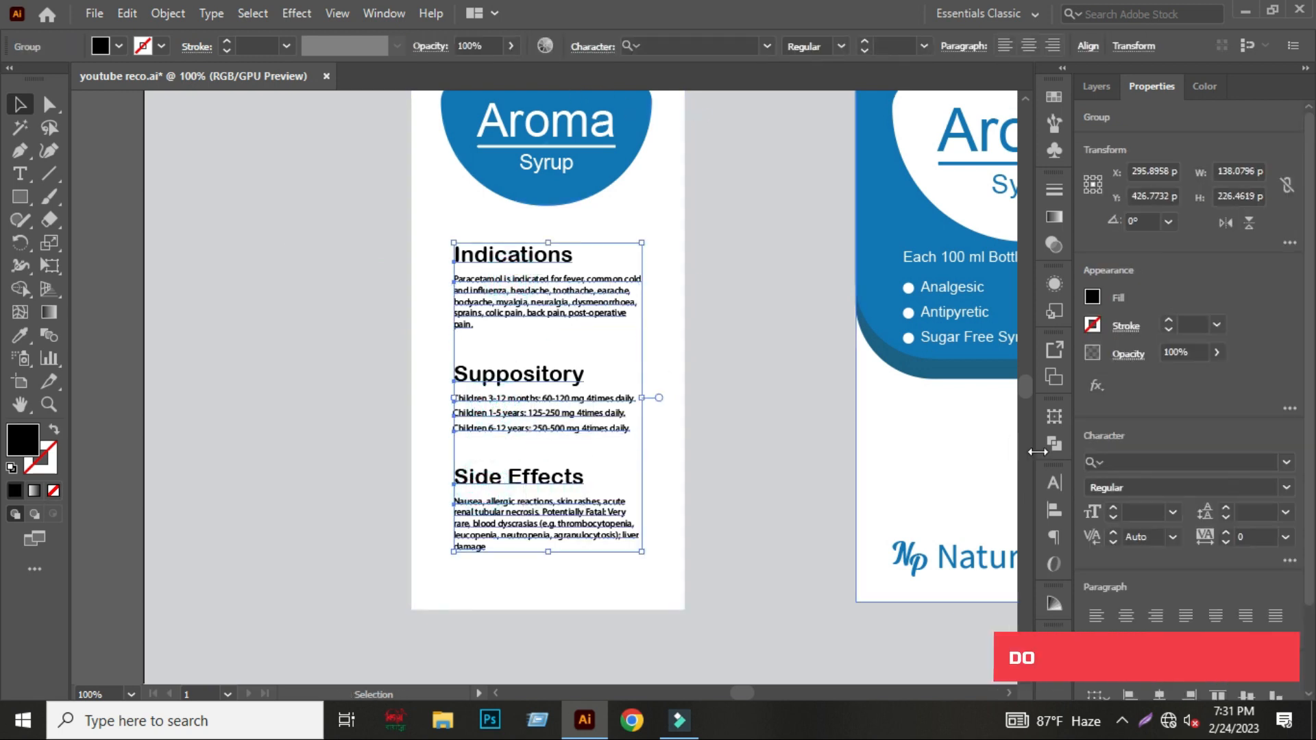
pyautogui.click(1056, 509)
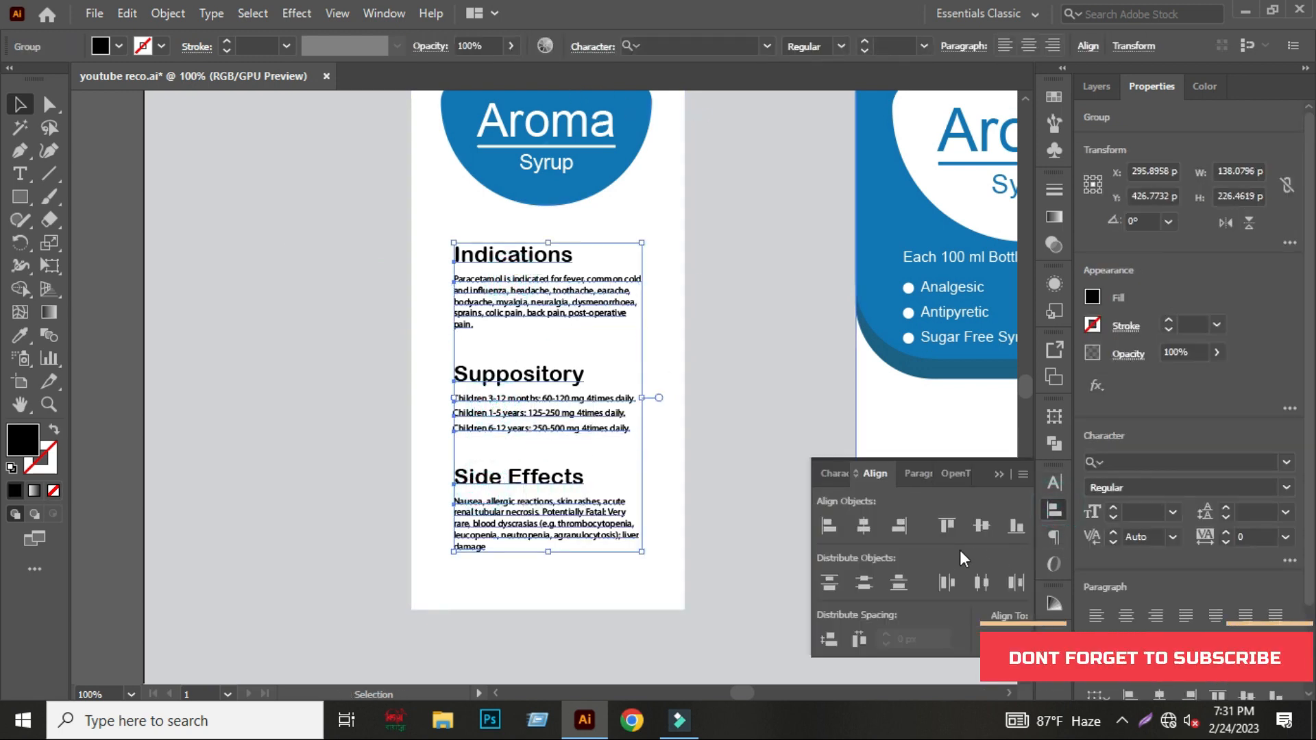
pyautogui.click(865, 582)
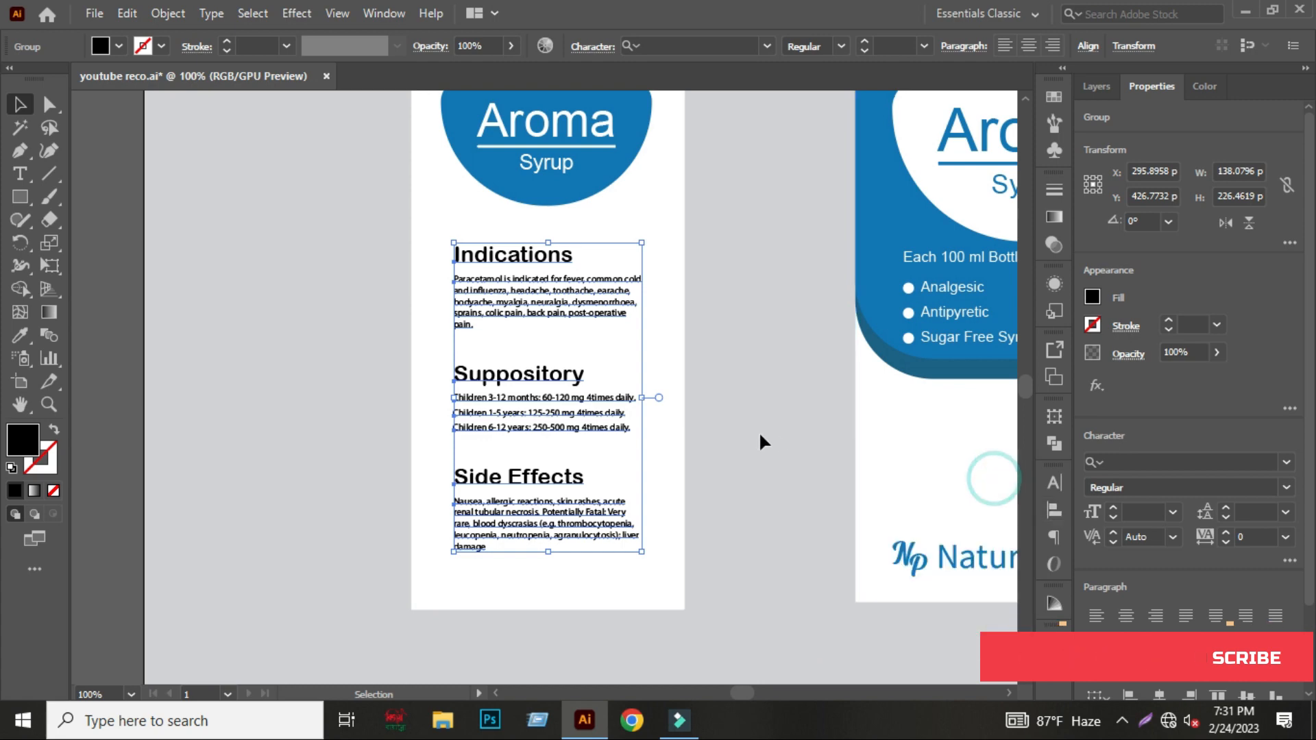
pyautogui.scroll(-1, 726, 488)
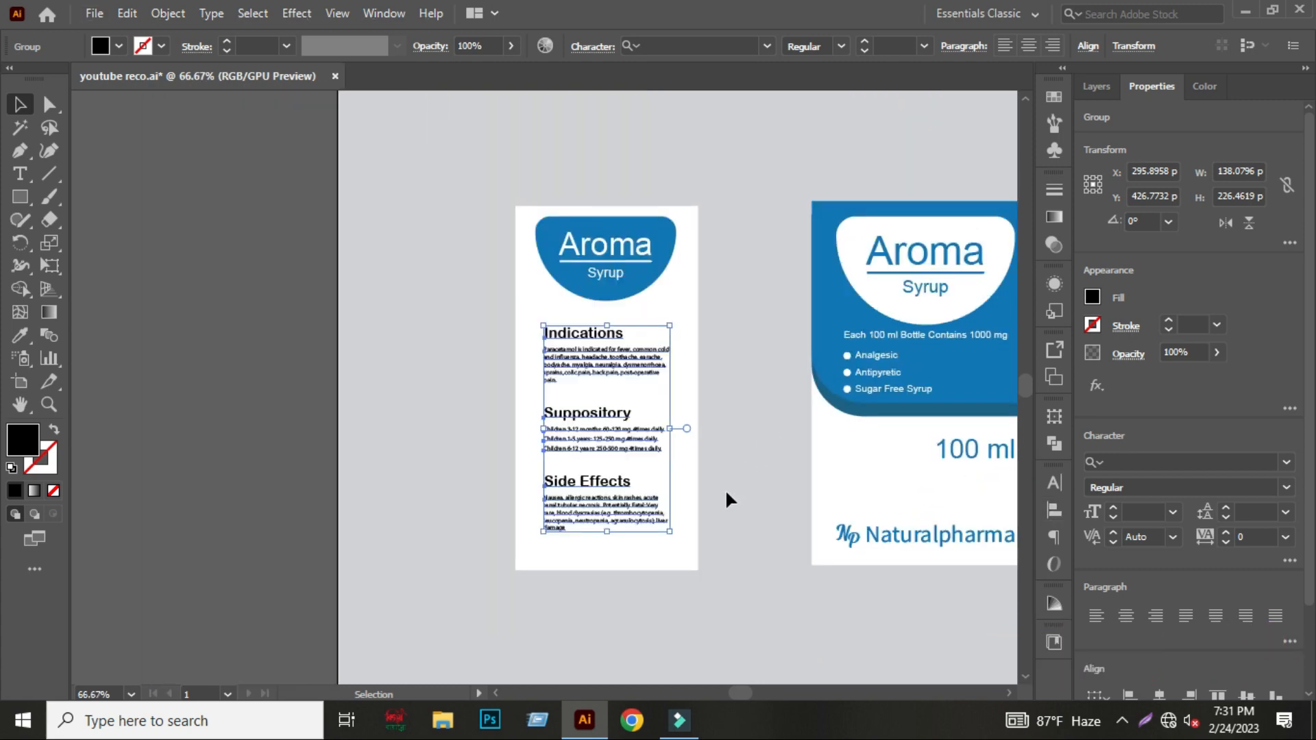
# Centre the badge and the three text blocks horizontally on the narrow panel.
pyautogui.click(485, 231)
pyautogui.click(607, 270)
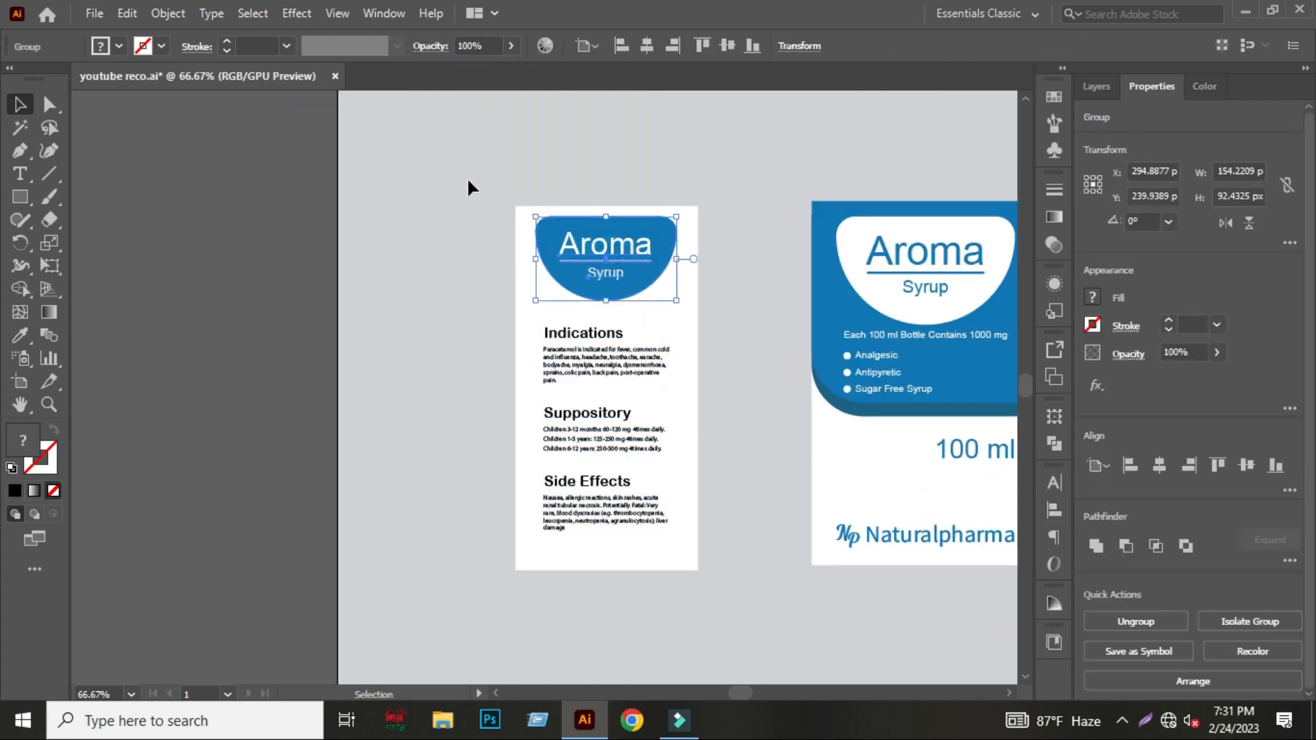
pyautogui.moveTo(468, 176); pyautogui.dragTo(619, 246)
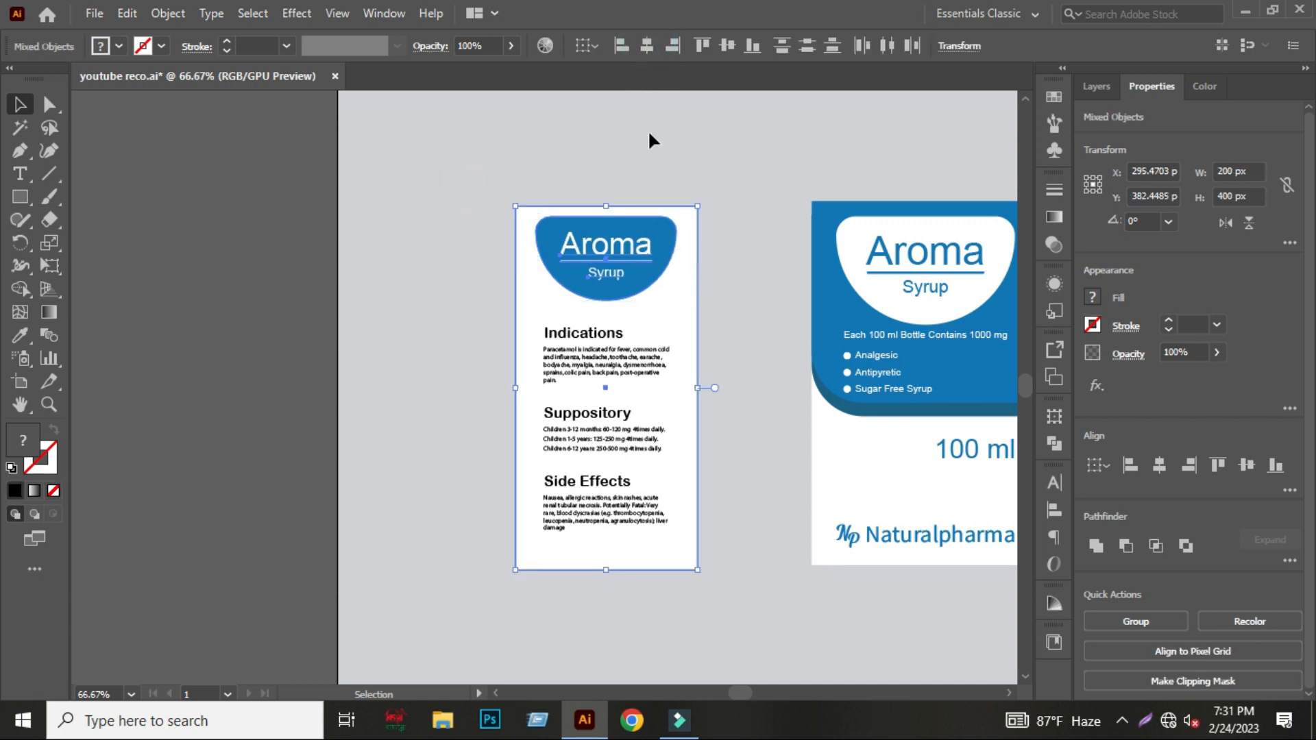
pyautogui.moveTo(455, 141); pyautogui.dragTo(693, 565)
pyautogui.click(648, 45)
pyautogui.click(648, 45)
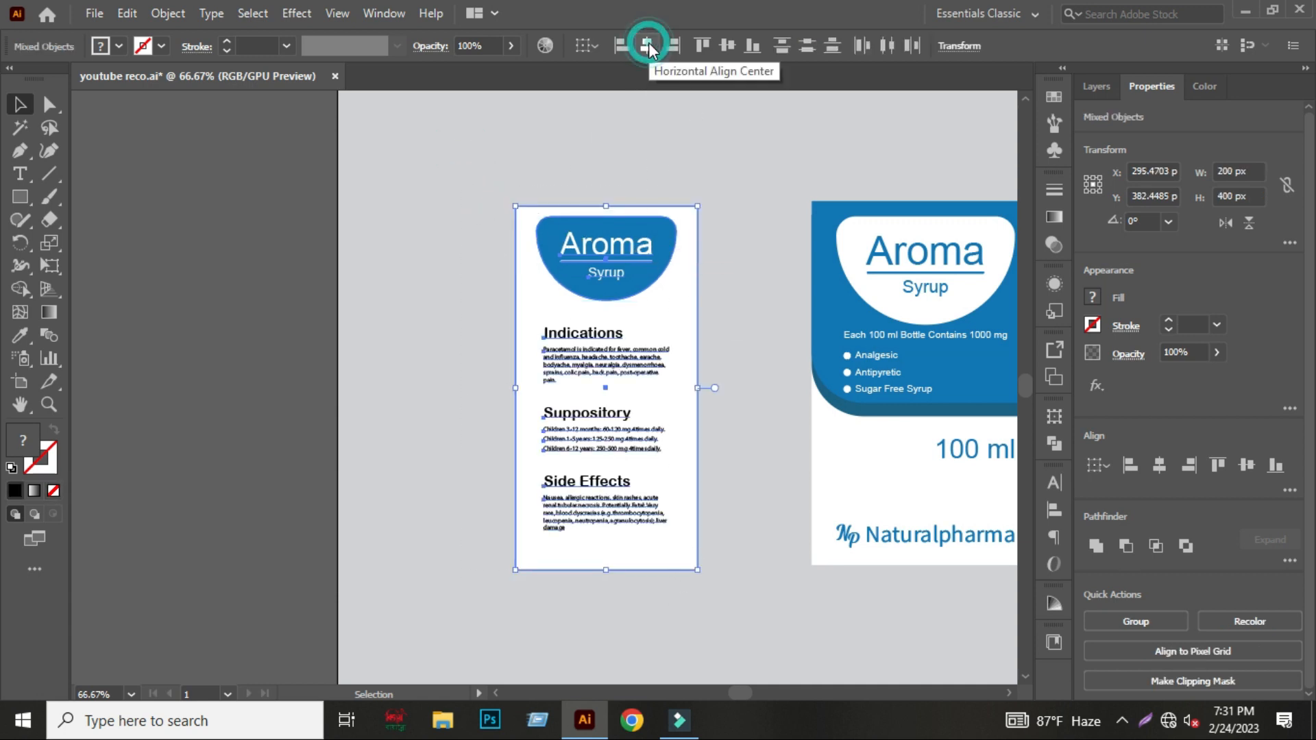
pyautogui.click(765, 205)
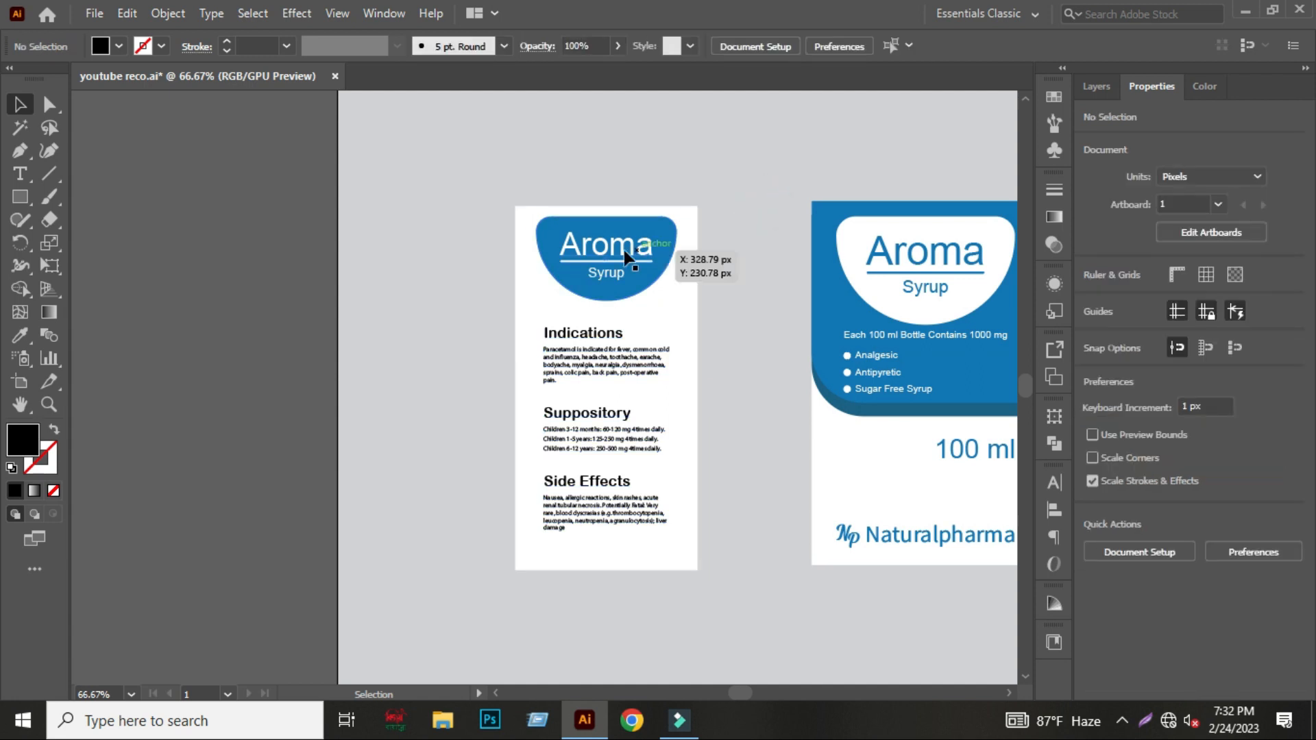
pyautogui.click(617, 233)
pyautogui.moveTo(617, 234); pyautogui.dragTo(474, 224)
pyautogui.hotkey('ctrl', 'z')
pyautogui.click(669, 196)
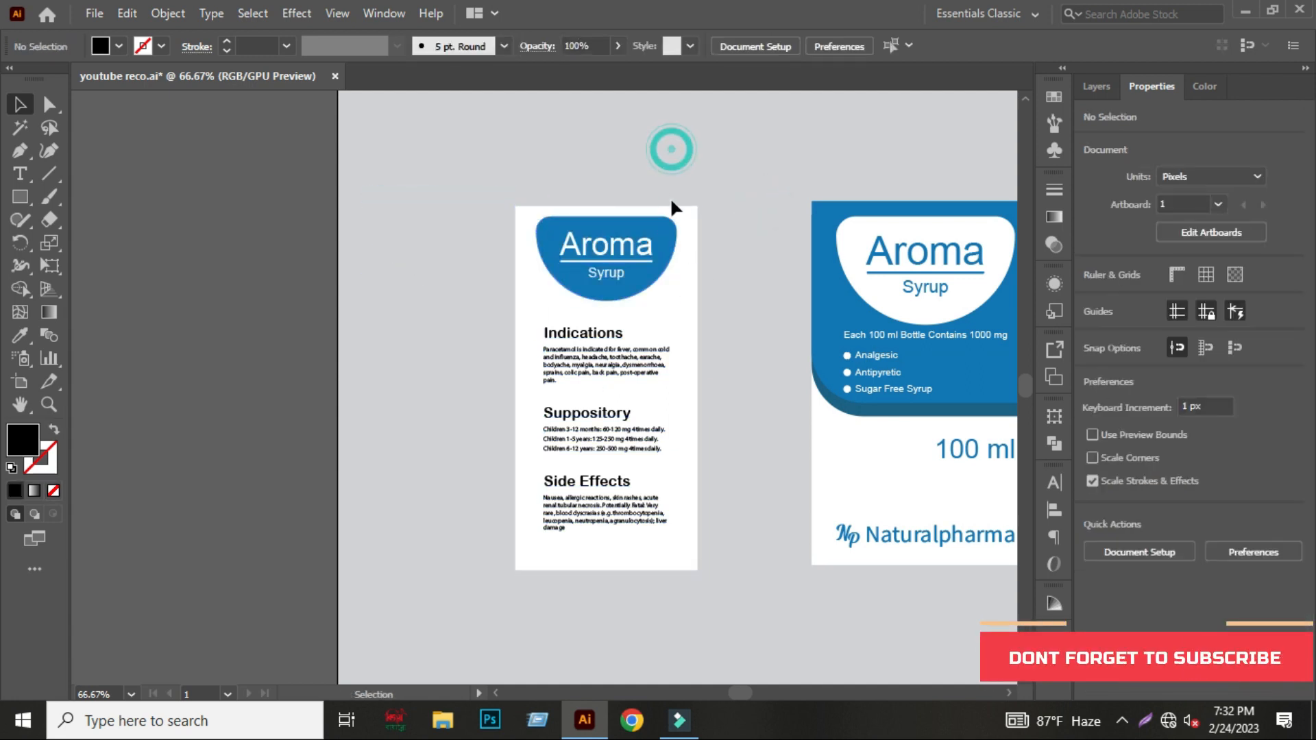
# Create a rectangle 250 px wide and 200 px high above the panels.
pyautogui.moveTo(744, 172); pyautogui.dragTo(487, 217)
pyautogui.click(21, 198)
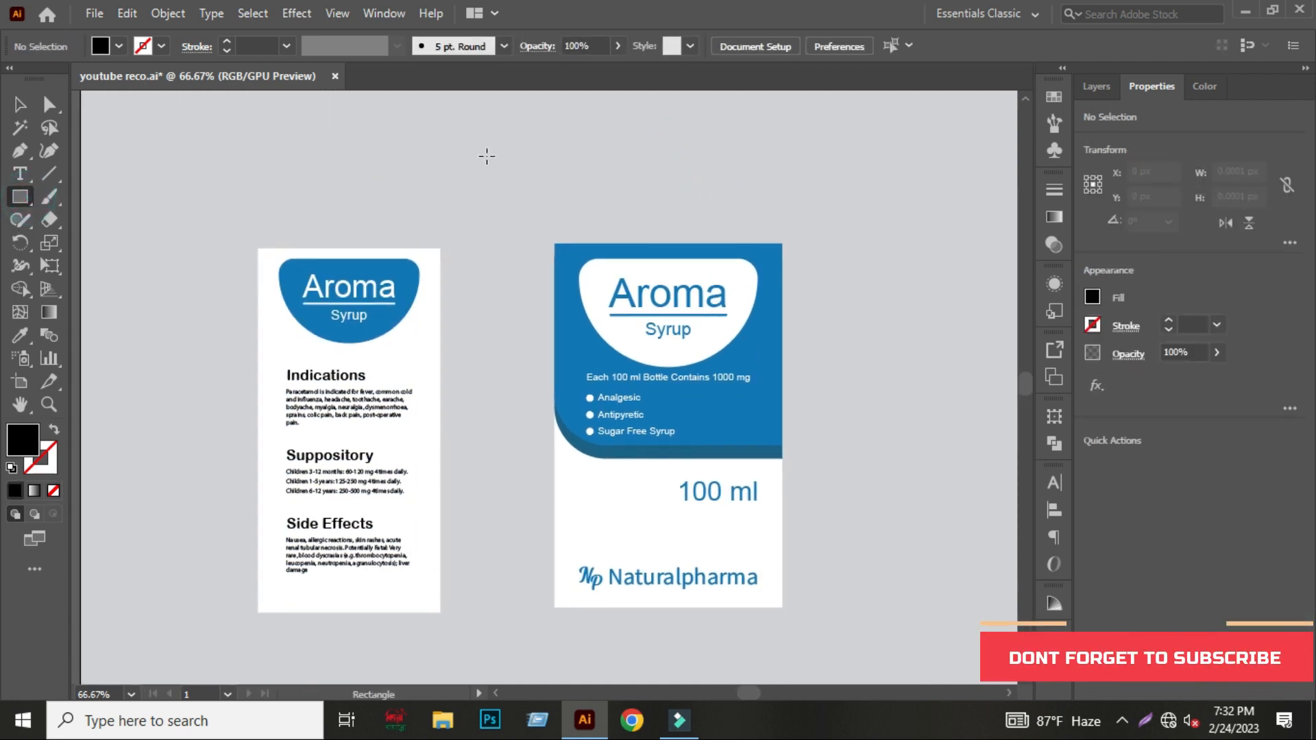
pyautogui.click(487, 155)
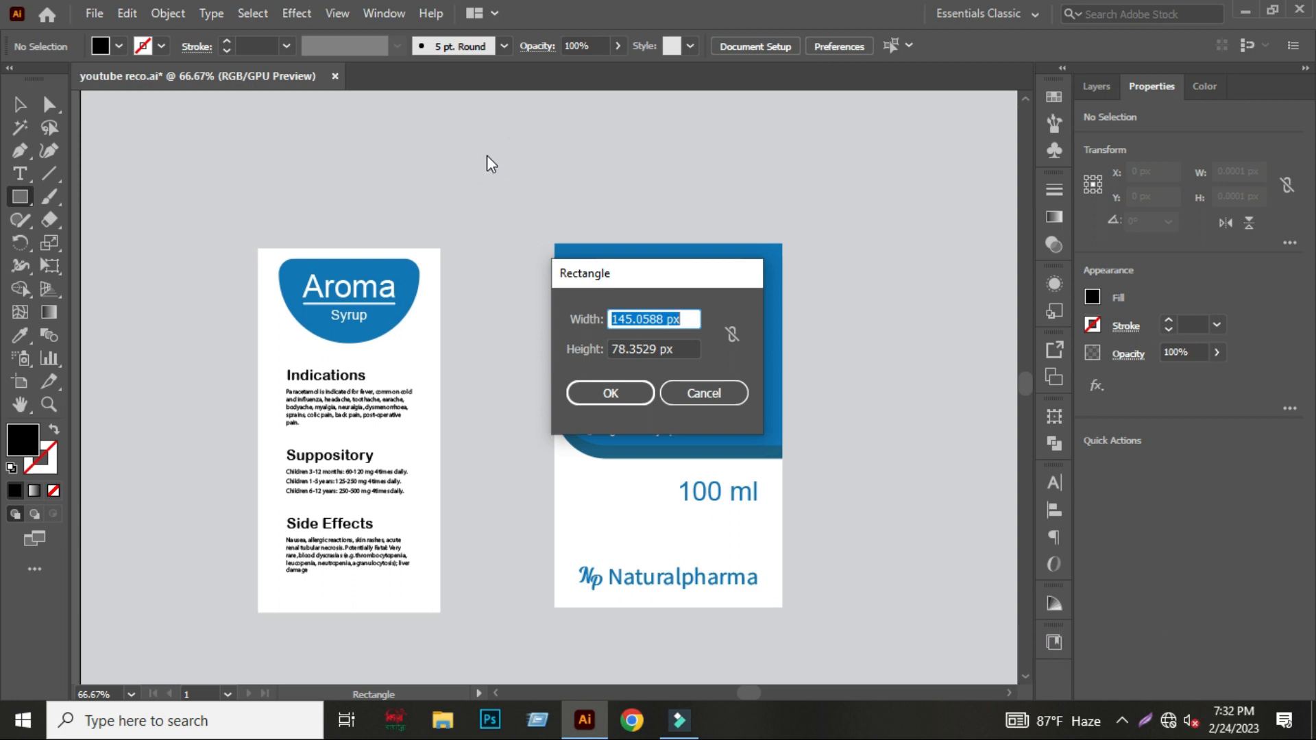
pyautogui.write('250')
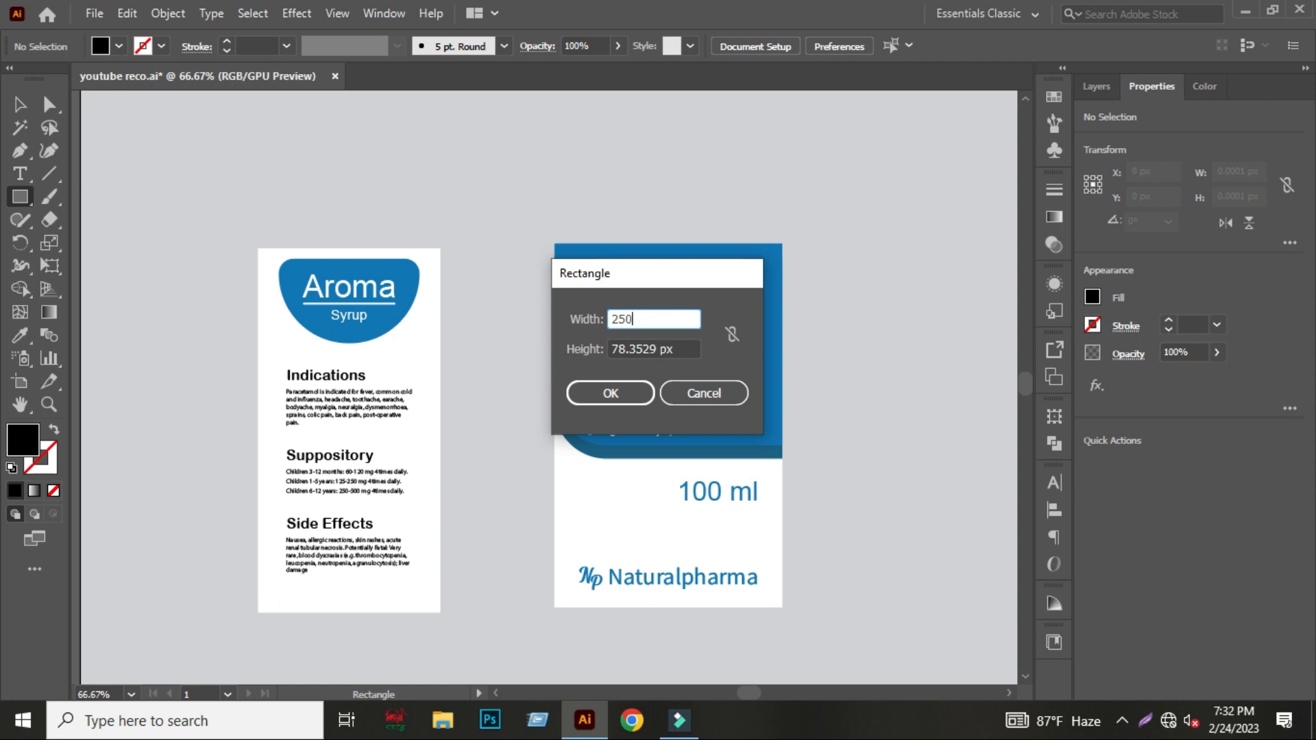
pyautogui.press('Tab')
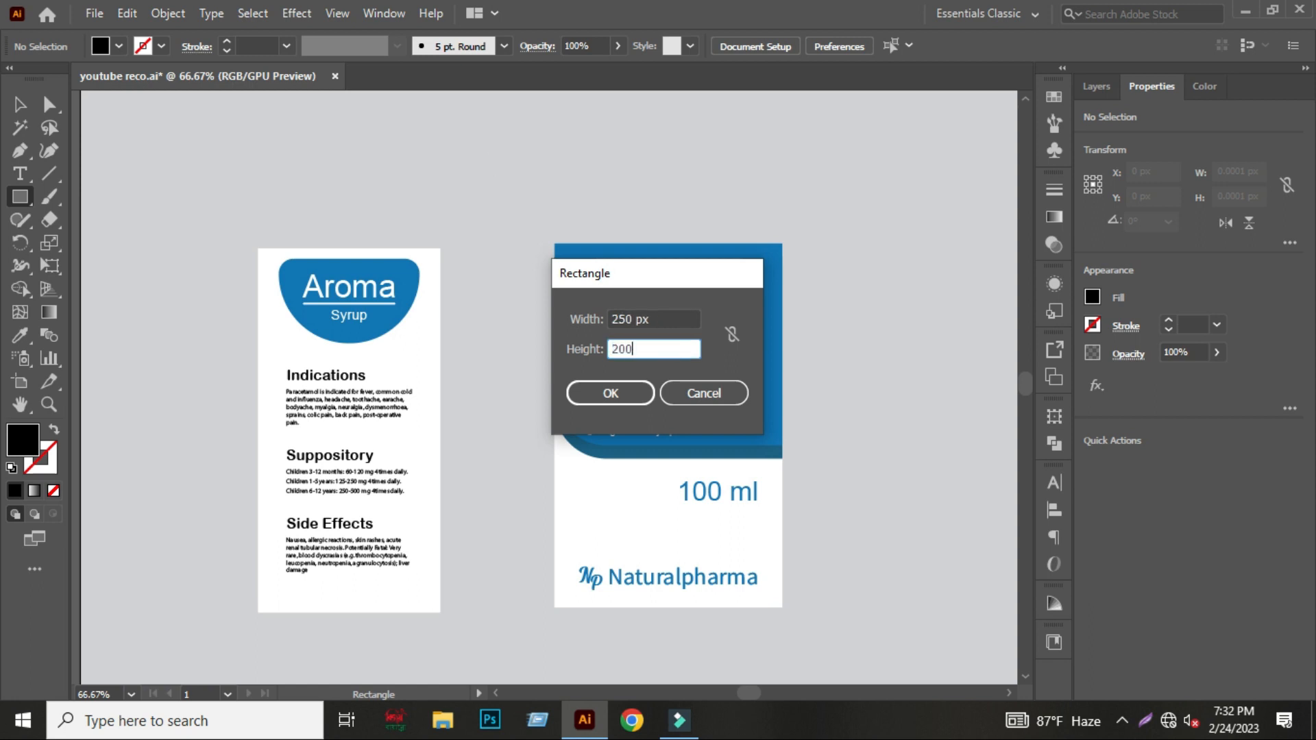
pyautogui.click(587, 386)
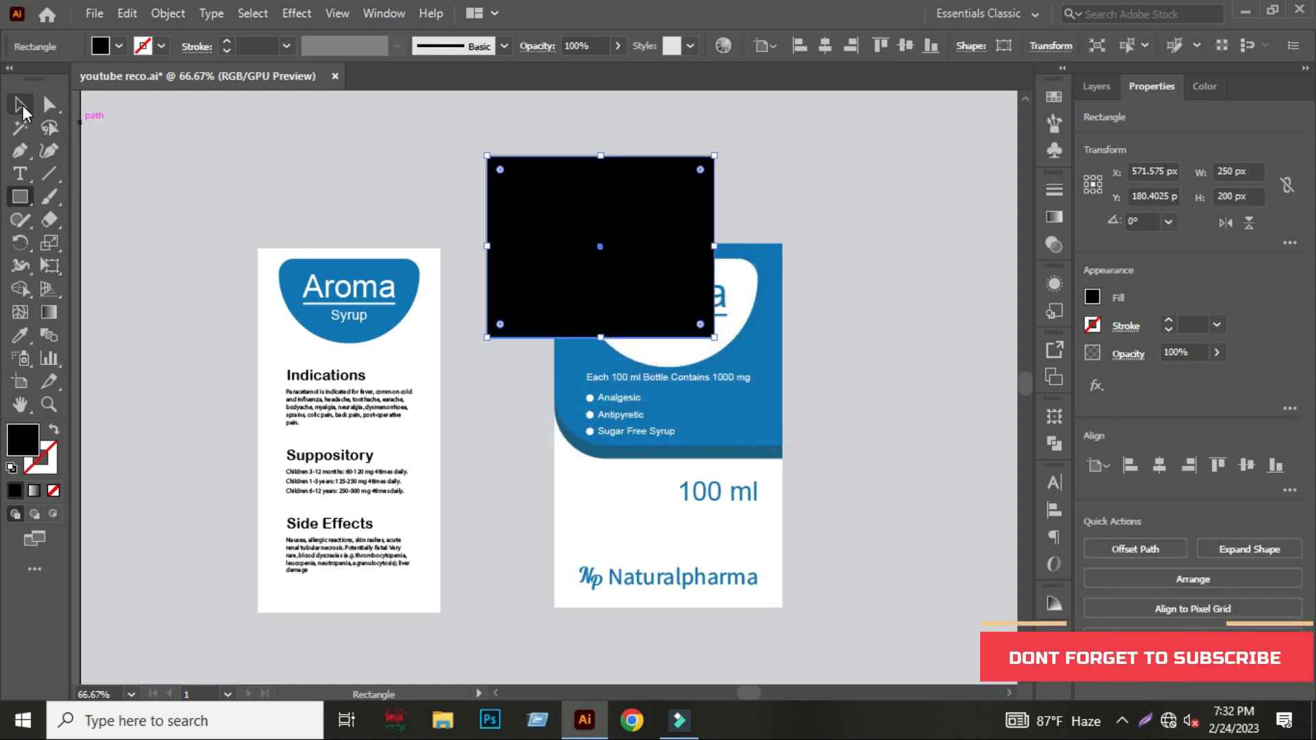
# Move the black rectangle so it sits directly on the upper edge of the wide panel.
pyautogui.click(21, 109)
pyautogui.moveTo(782, 211); pyautogui.dragTo(726, 118)
pyautogui.click(825, 146)
pyautogui.hotkey('ctrl', '-')
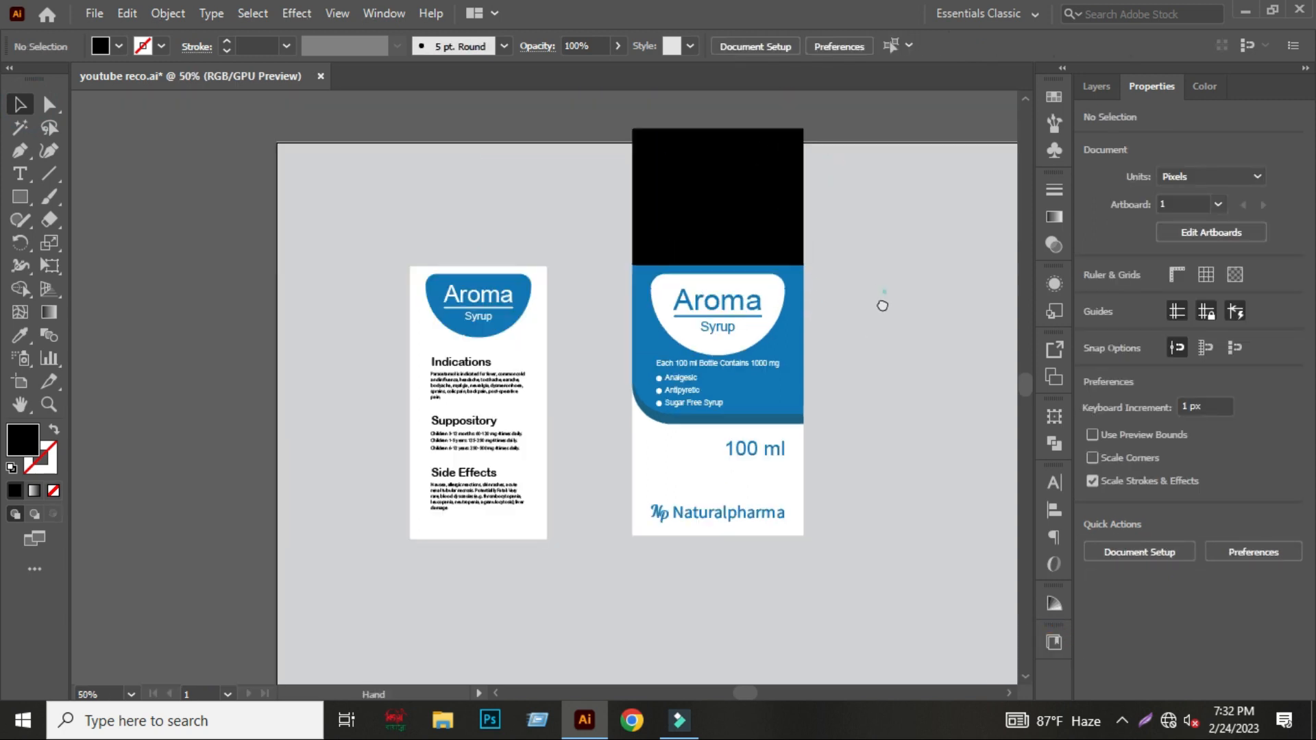
# Fill the black rectangle with the white sampled from the narrow panel's background.
pyautogui.click(670, 232)
pyautogui.click(19, 335)
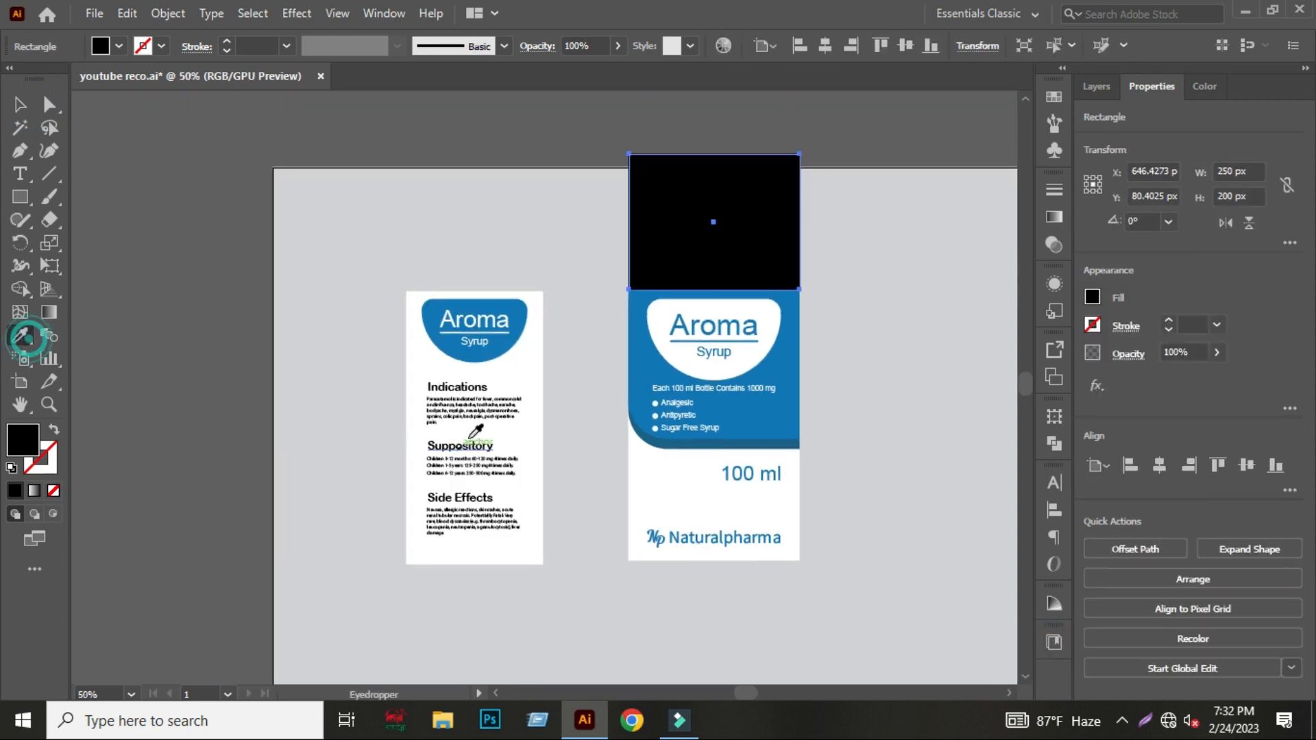
pyautogui.click(516, 371)
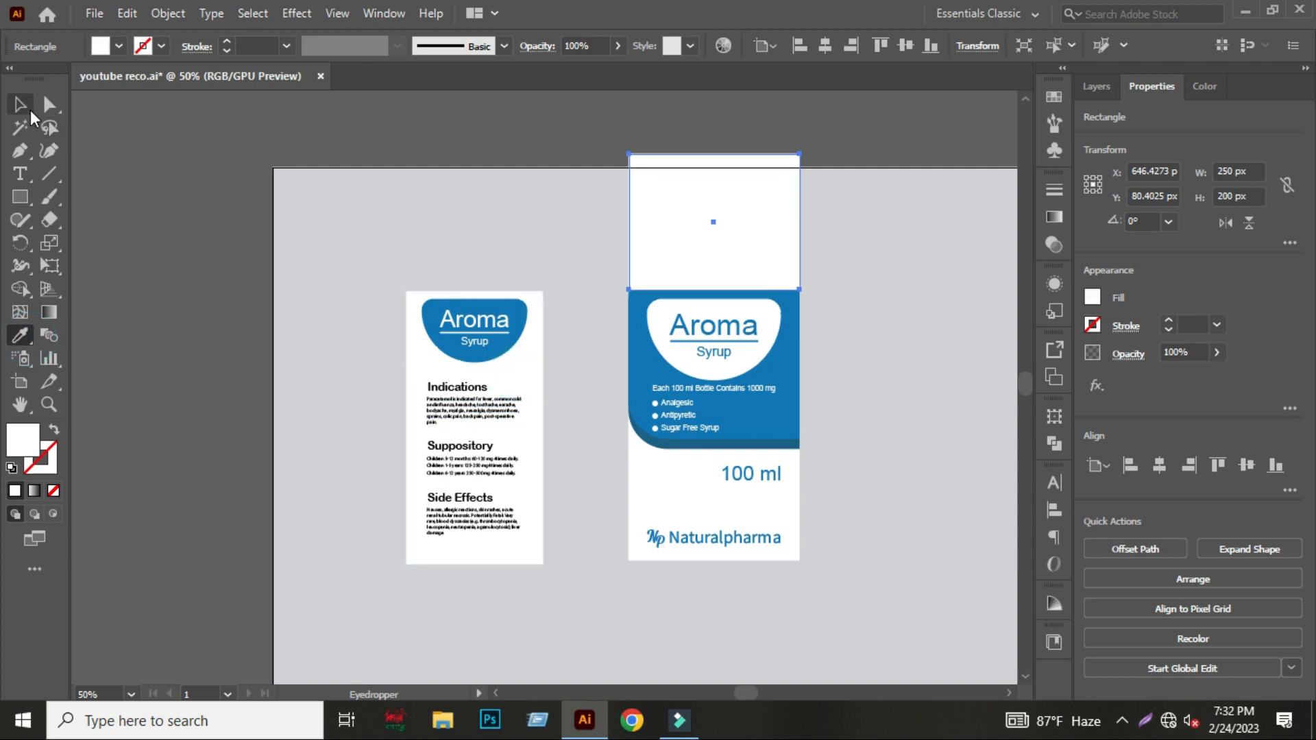
pyautogui.click(21, 105)
pyautogui.click(444, 177)
pyautogui.moveTo(677, 218); pyautogui.dragTo(481, 271)
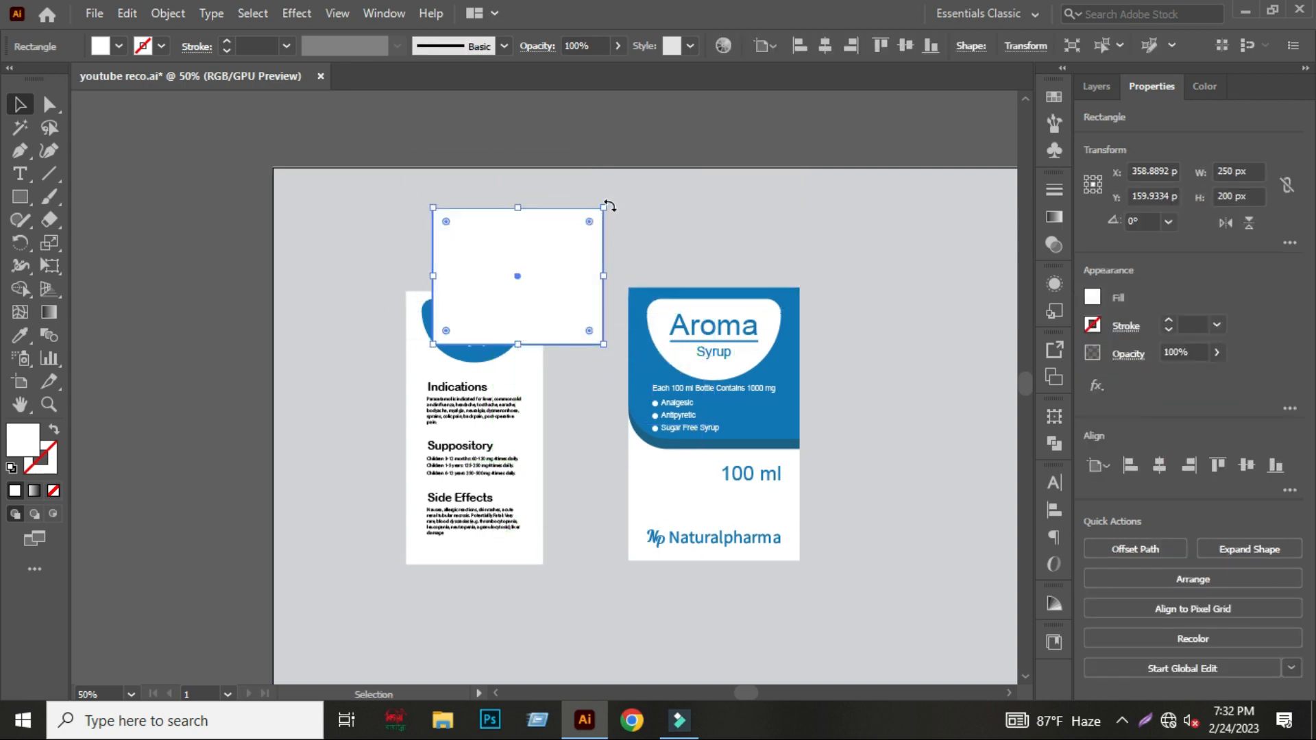
pyautogui.moveTo(609, 206); pyautogui.dragTo(449, 189)
pyautogui.moveTo(511, 240); pyautogui.dragTo(507, 195)
pyautogui.hotkey('ctrl', 'z')
pyautogui.hotkey('ctrl', 'z')
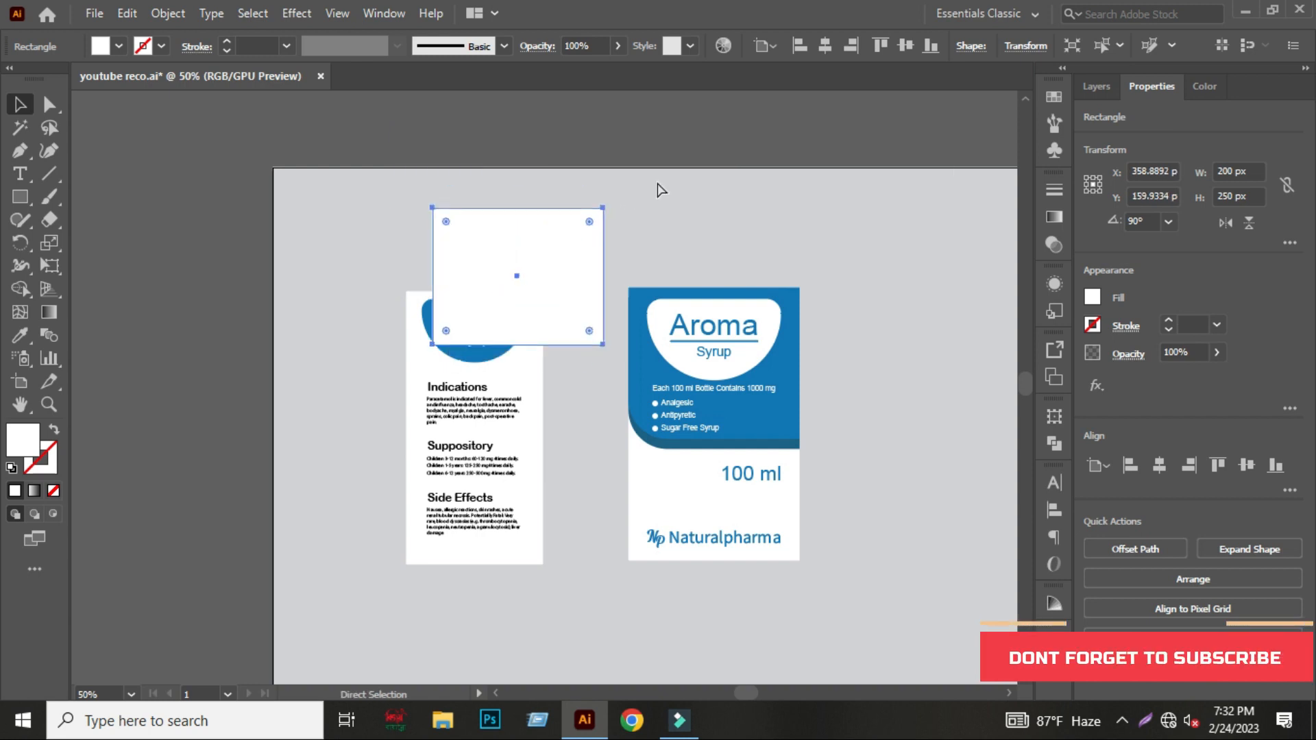
pyautogui.hotkey('ctrl', 'z')
pyautogui.click(866, 213)
pyautogui.click(717, 240)
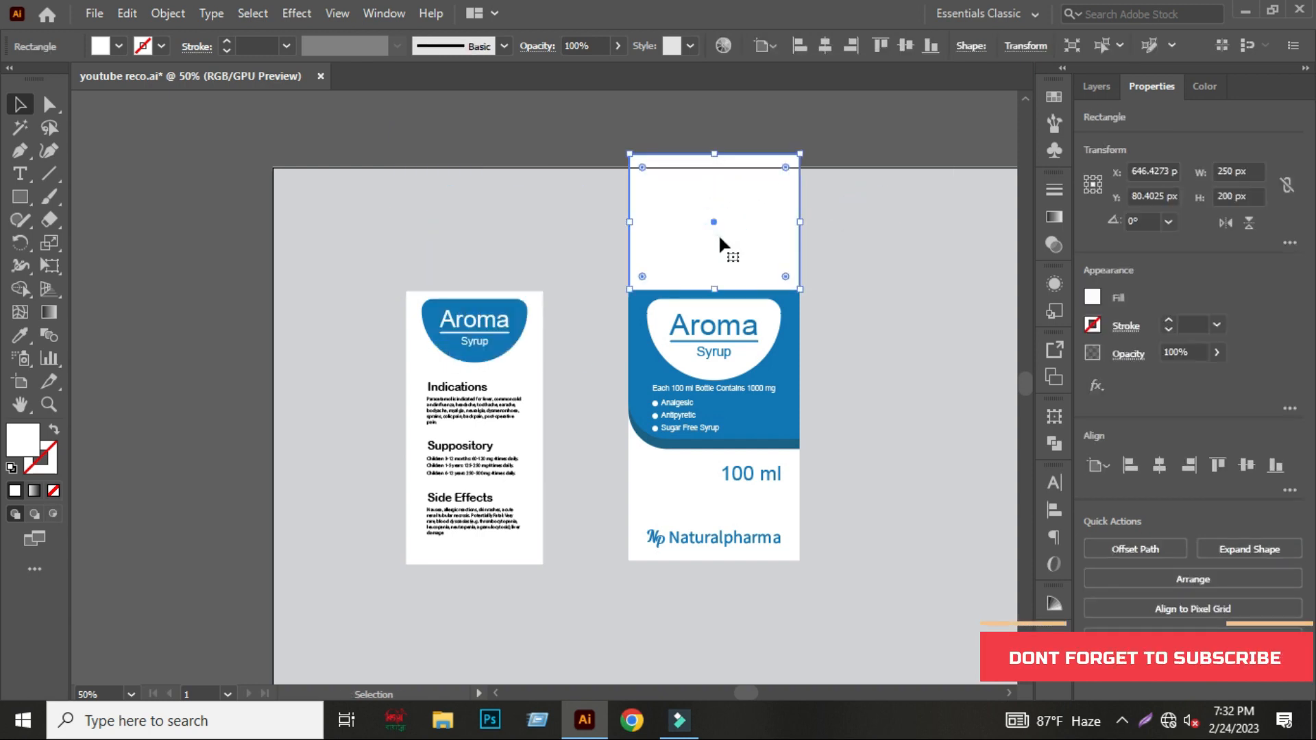
pyautogui.click(822, 246)
# Copy the narrow panel's blue Aroma Syrup badge onto the white rectangle and bring it to the front.
pyautogui.moveTo(486, 328); pyautogui.dragTo(722, 220)
pyautogui.rightClick(728, 218)
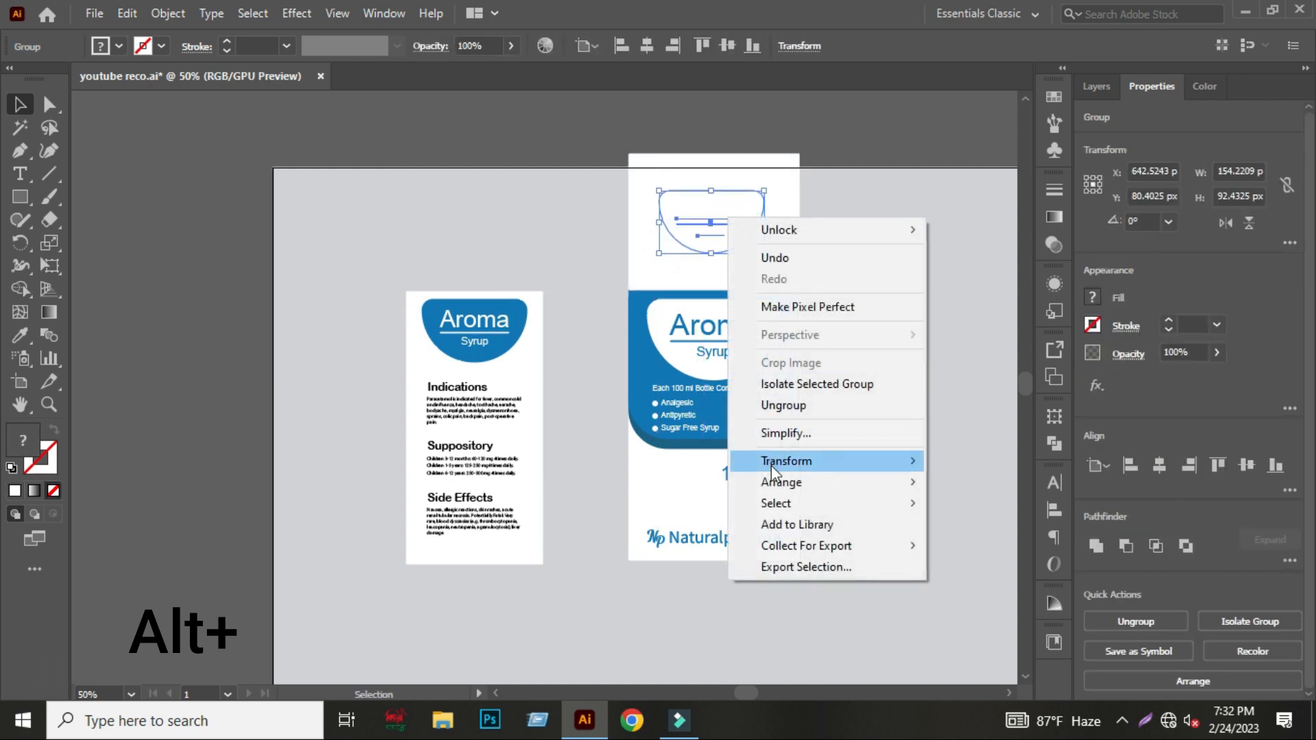
pyautogui.moveTo(795, 483)
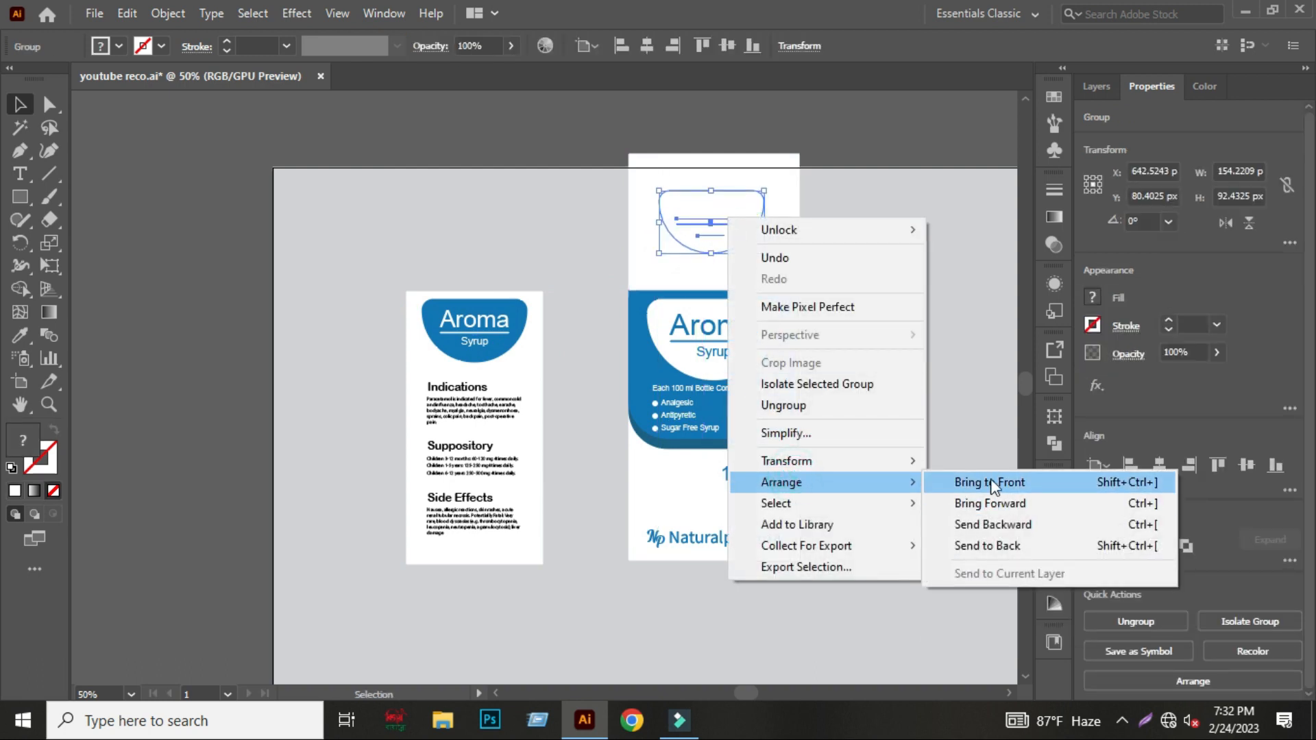
pyautogui.click(990, 482)
# Align the copied badge and the white rectangle by their horizontal centres and group them.
pyautogui.moveTo(588, 120); pyautogui.dragTo(782, 240)
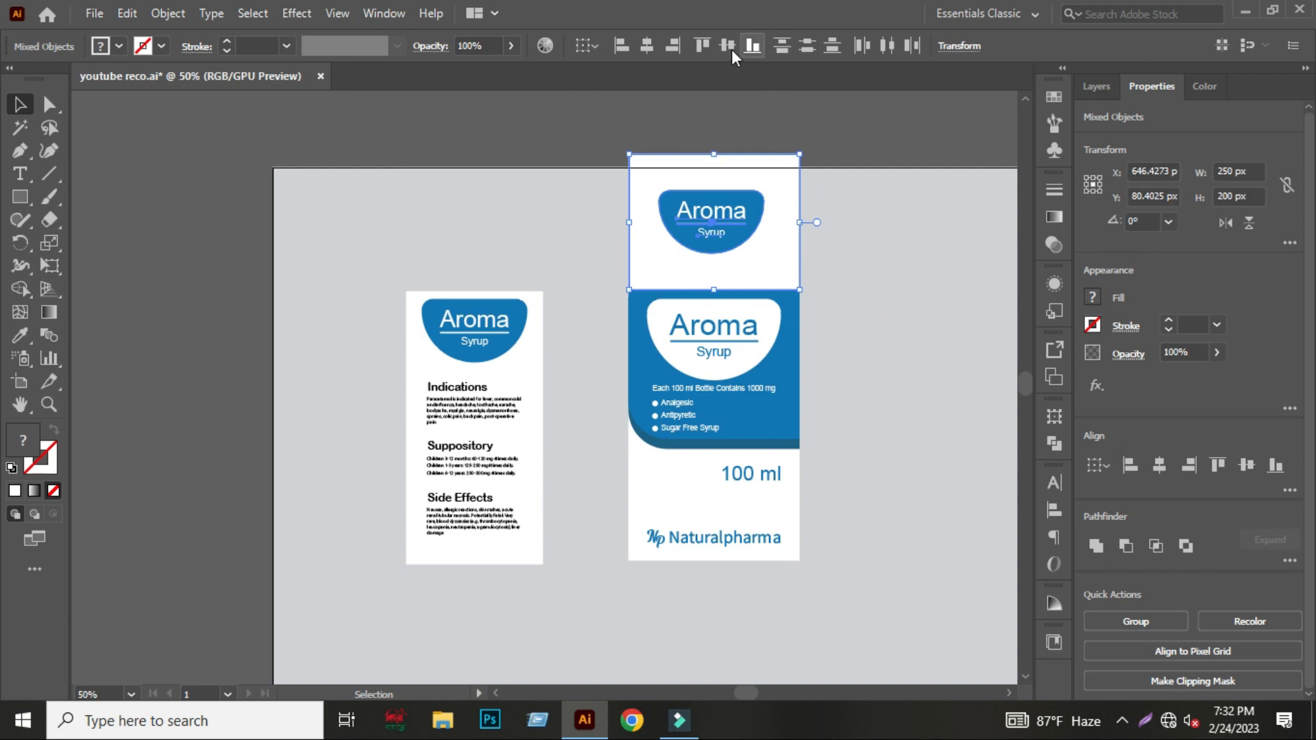
pyautogui.click(653, 51)
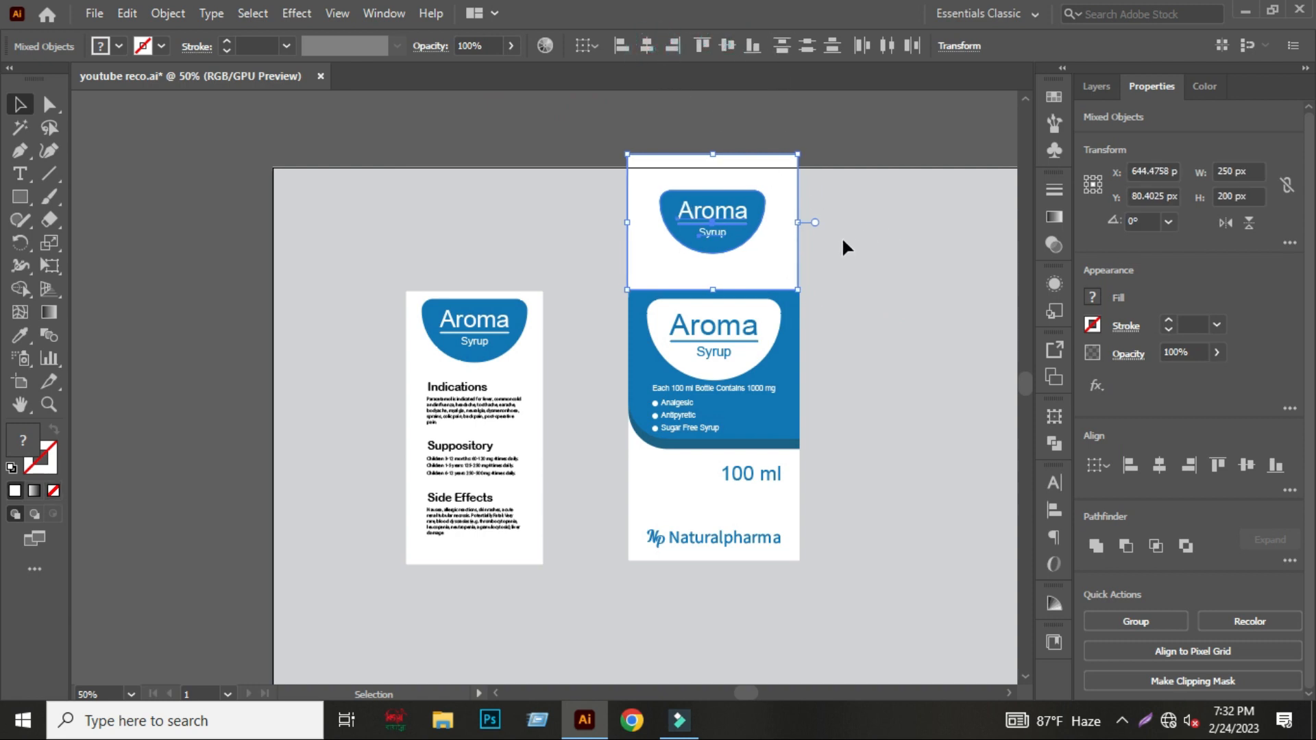
pyautogui.rightClick(783, 221)
pyautogui.click(824, 396)
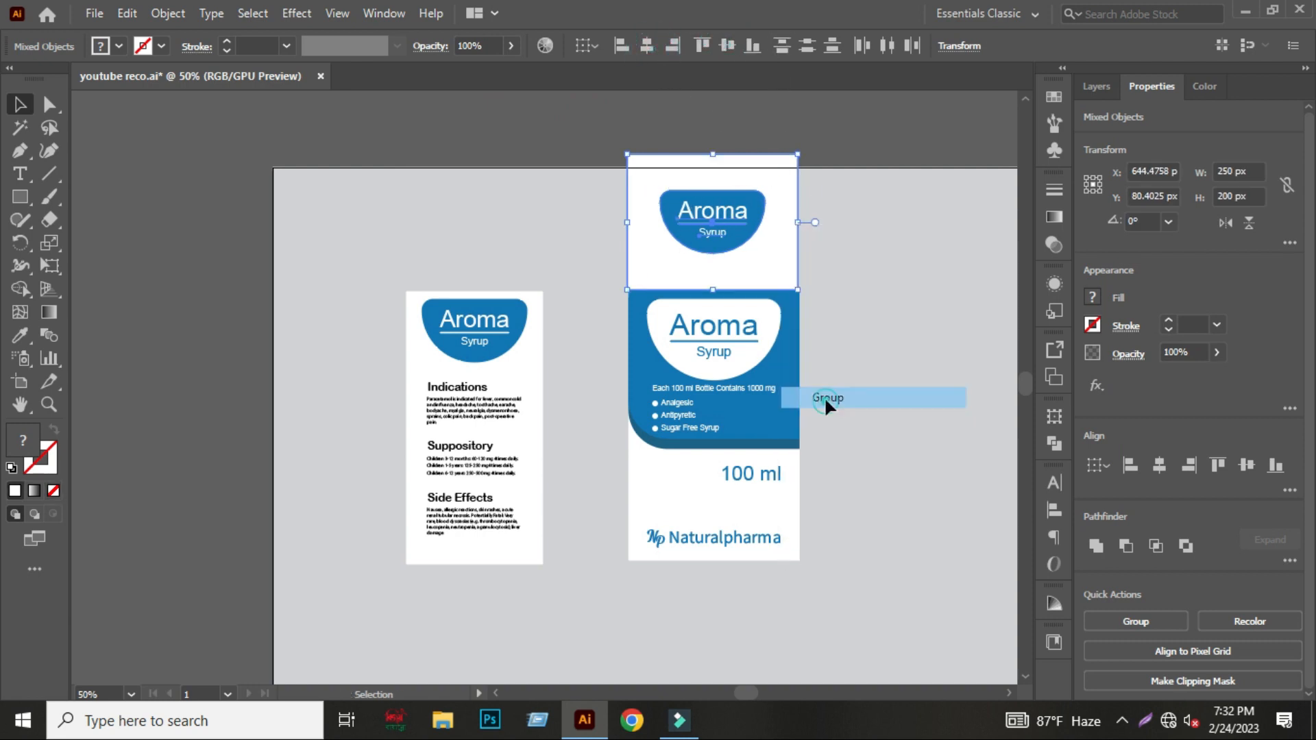
# Group all elements of the narrow panel into one object.
pyautogui.moveTo(536, 612); pyautogui.dragTo(535, 606)
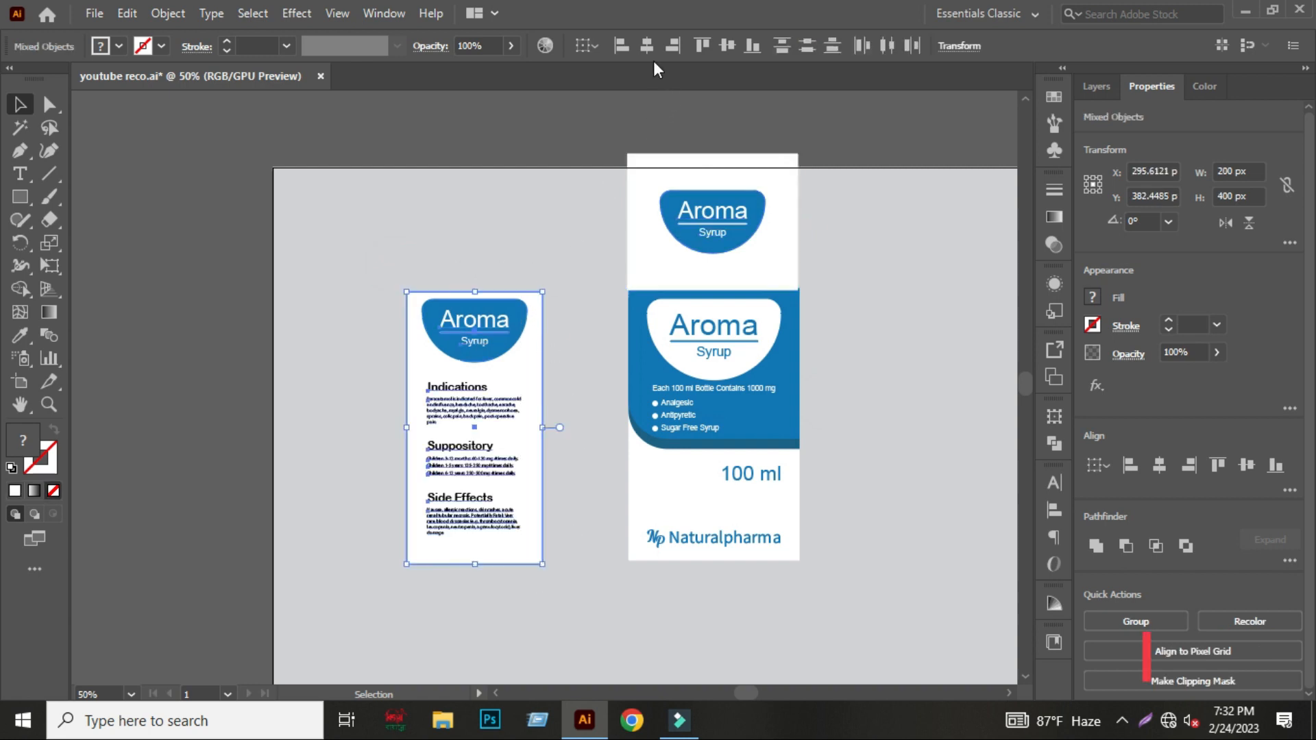
pyautogui.rightClick(521, 278)
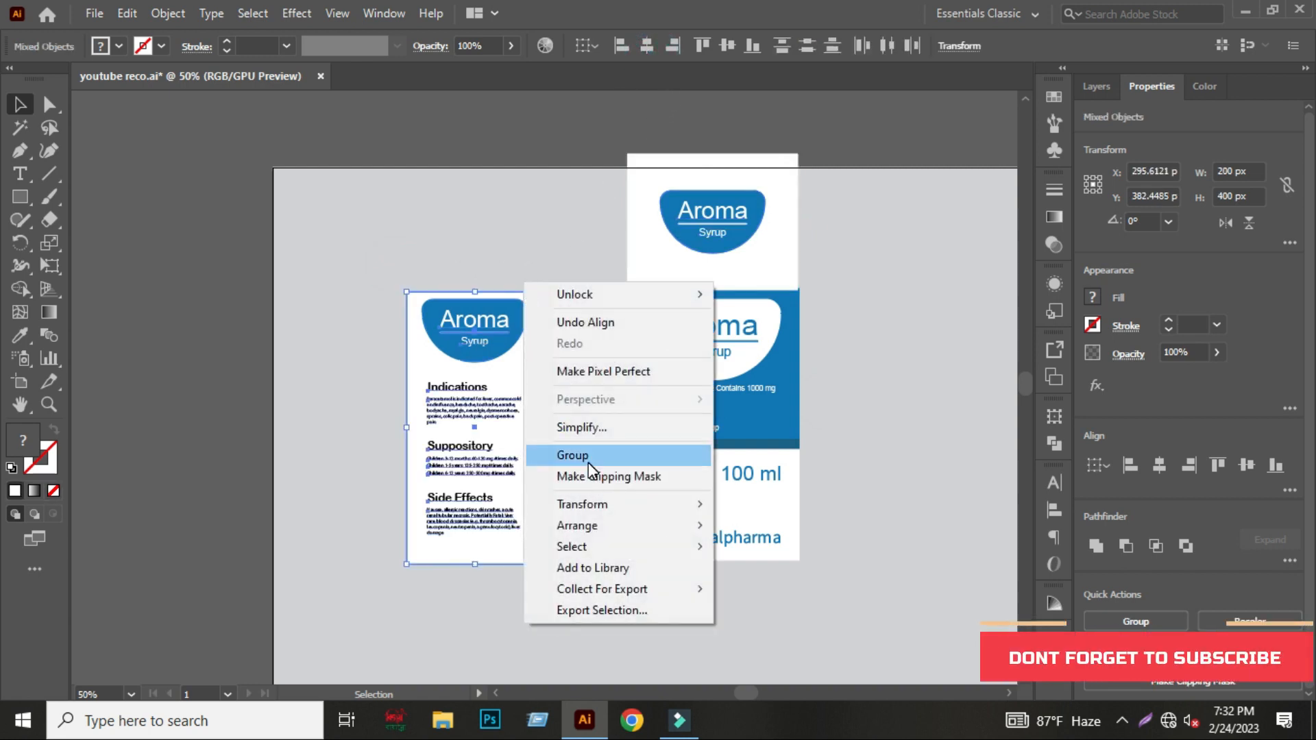
pyautogui.click(590, 464)
pyautogui.click(598, 527)
# Space the three panels apart on the artboard, with the badge panel above the narrow and wide panels.
pyautogui.scroll(-1, 599, 527)
pyautogui.moveTo(746, 423); pyautogui.dragTo(695, 345)
pyautogui.moveTo(626, 393); pyautogui.dragTo(731, 436)
pyautogui.moveTo(464, 417); pyautogui.dragTo(537, 457)
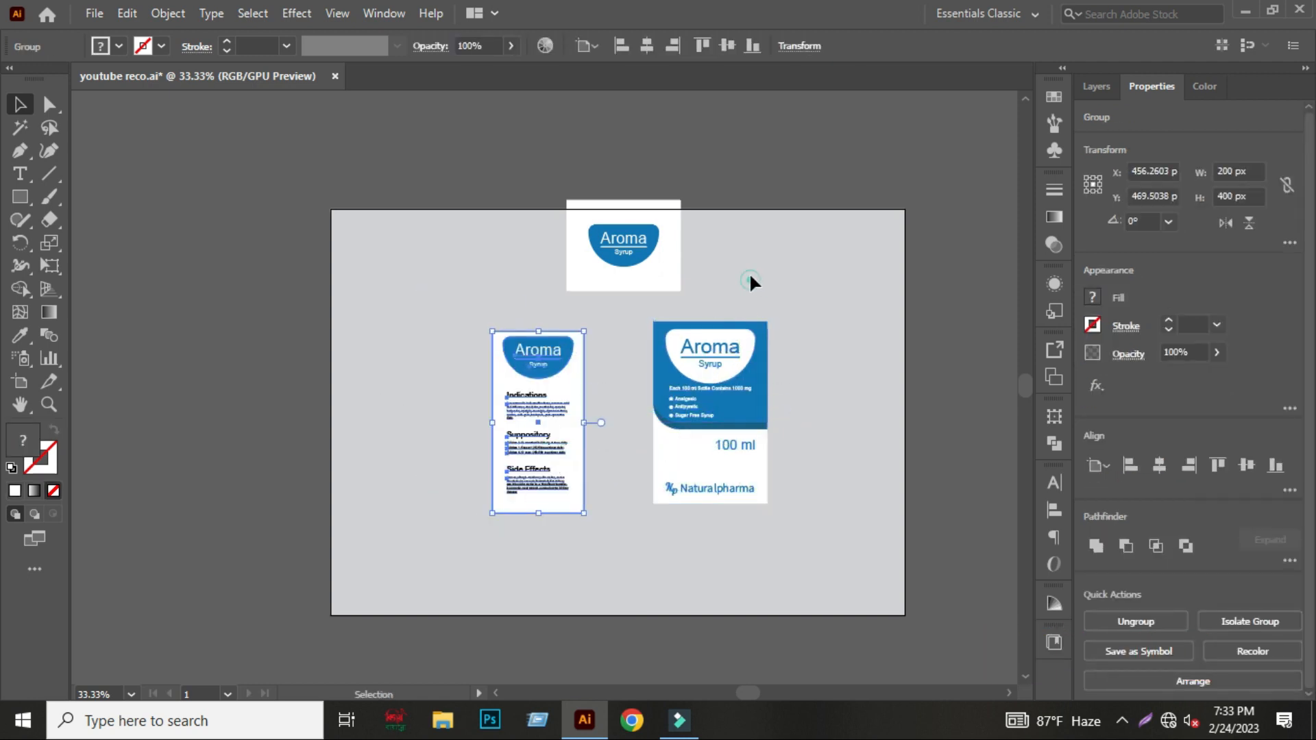
pyautogui.moveTo(660, 252); pyautogui.dragTo(654, 274)
# Scale all three panels down together to about half size and move them to the upper part of the artboard.
pyautogui.moveTo(429, 194); pyautogui.dragTo(733, 287)
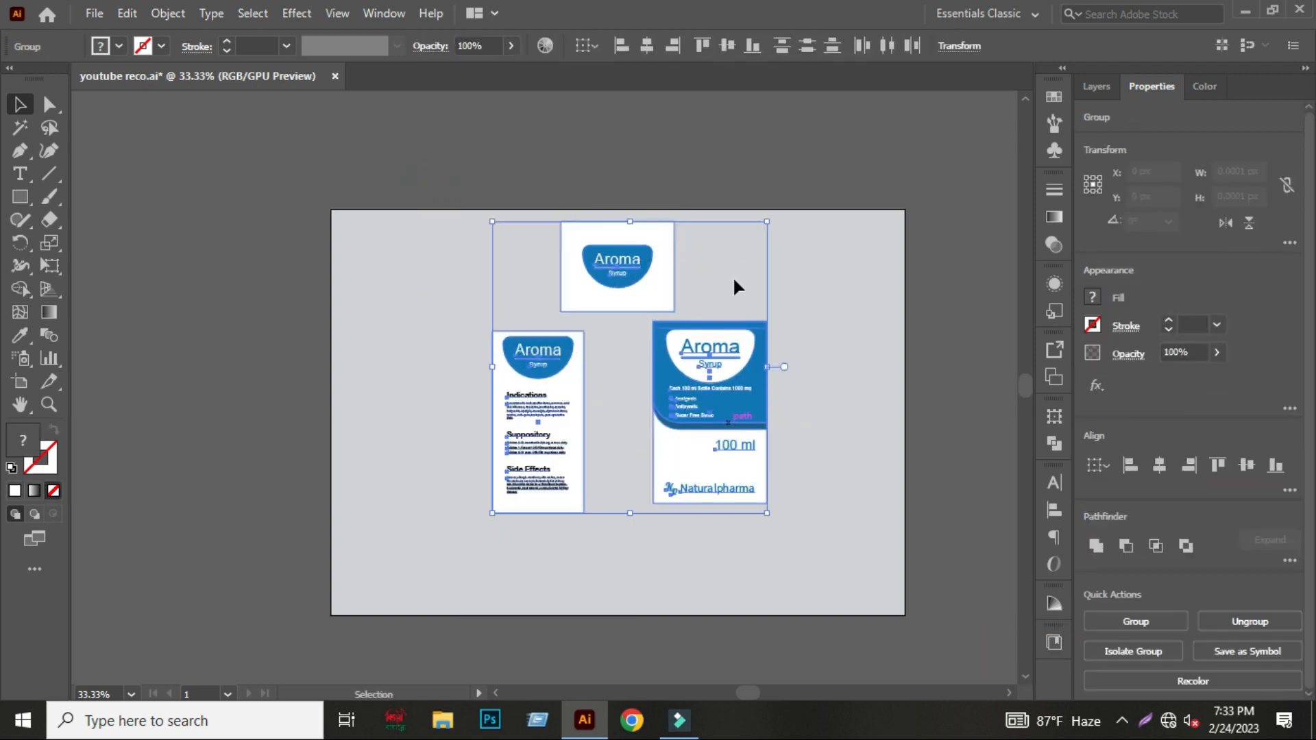
pyautogui.moveTo(768, 221); pyautogui.dragTo(698, 296)
pyautogui.moveTo(641, 334); pyautogui.dragTo(689, 295)
pyautogui.click(821, 307)
# Show the two-point perspective grid and lower its vertical extent to below the panels.
pyautogui.scroll(1, 758, 362)
pyautogui.moveTo(791, 395); pyautogui.dragTo(782, 338)
pyautogui.click(41, 288)
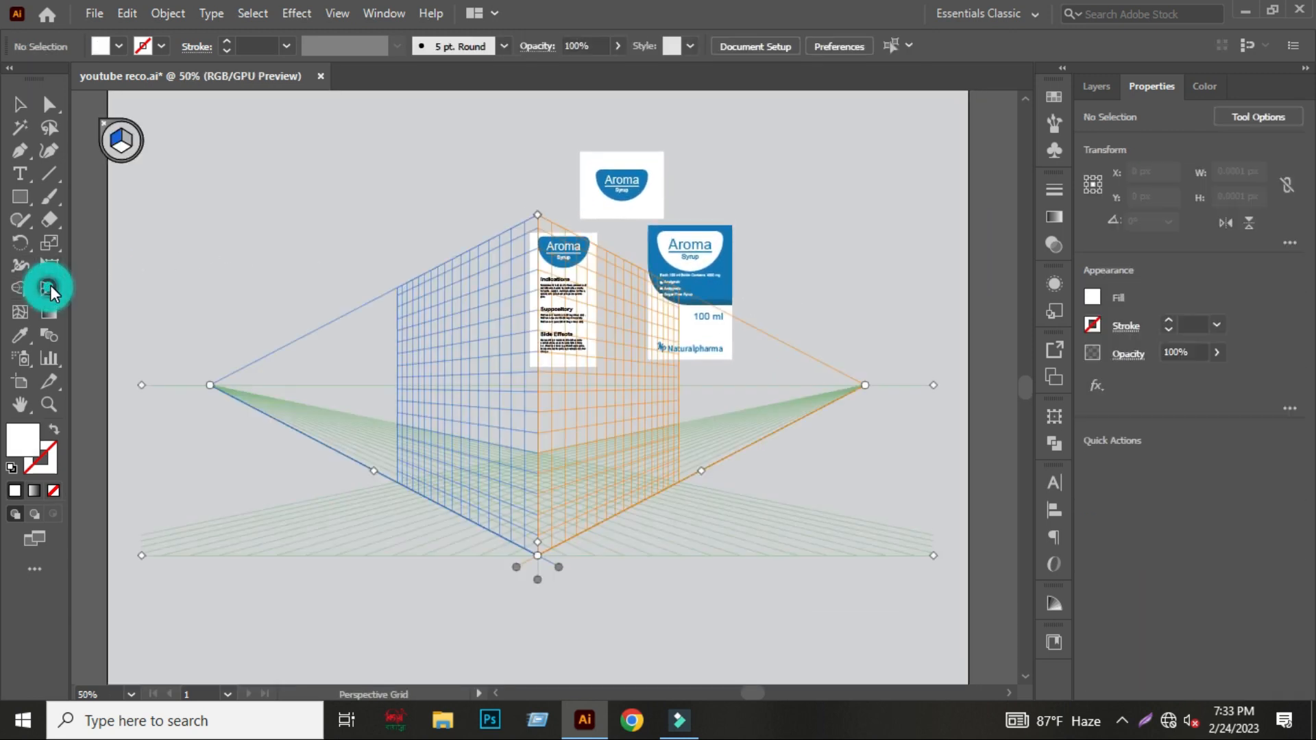
pyautogui.moveTo(538, 215); pyautogui.dragTo(538, 452)
# Raise the perspective grid's vertical extent slightly and enlarge its grid cells.
pyautogui.scroll(3, 540, 452)
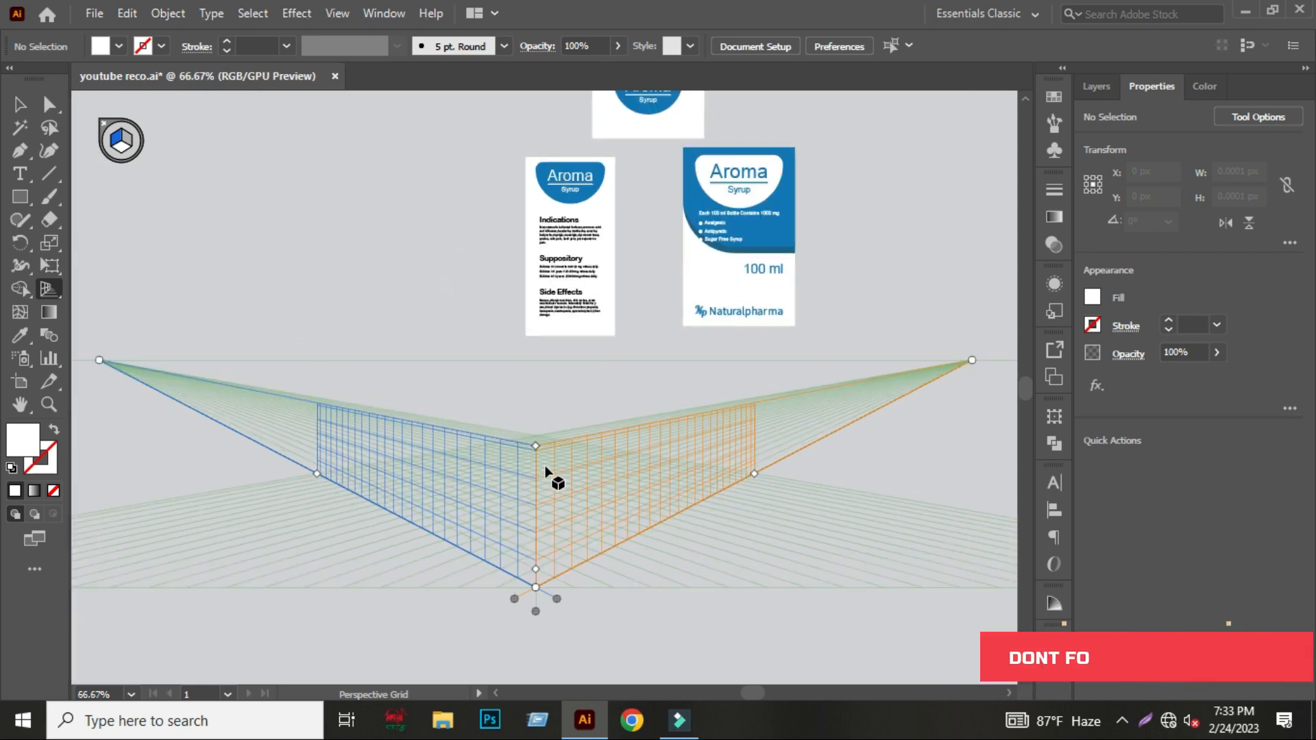
pyautogui.moveTo(532, 443); pyautogui.dragTo(532, 417)
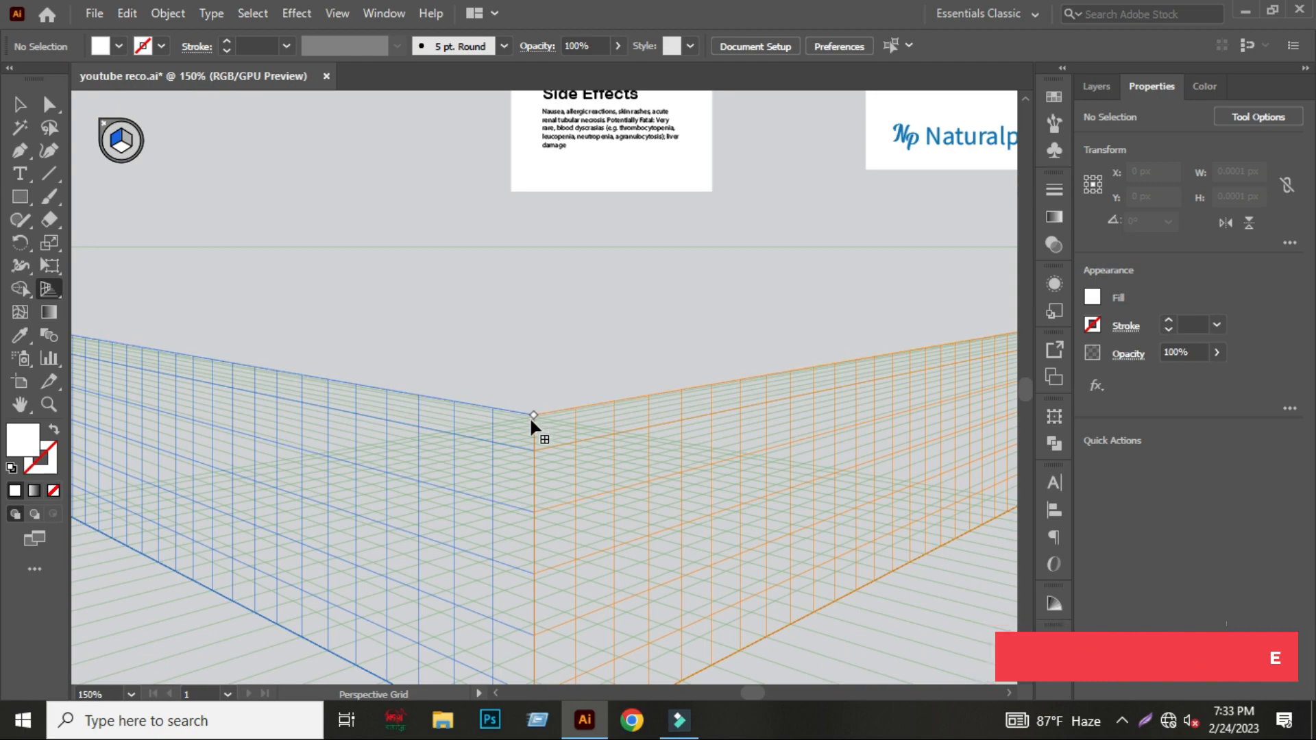
pyautogui.scroll(-3, 552, 558)
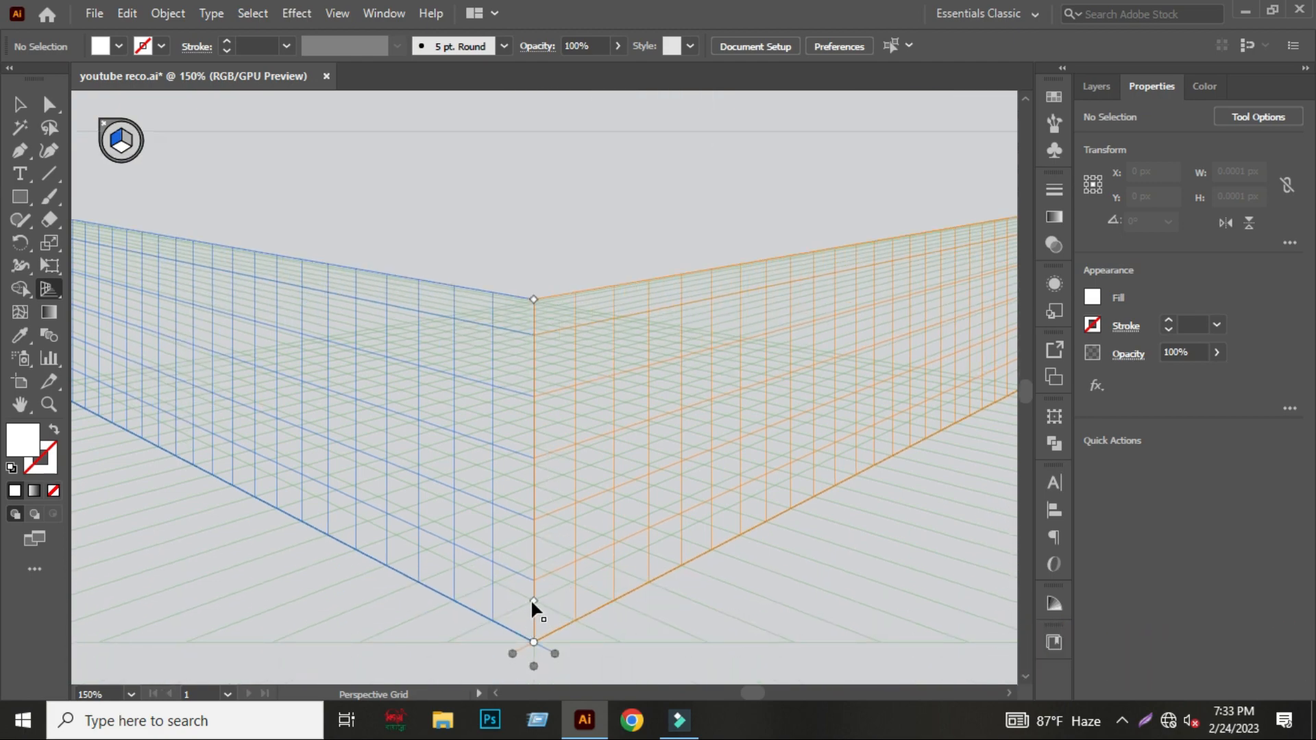
pyautogui.moveTo(532, 603); pyautogui.dragTo(532, 578)
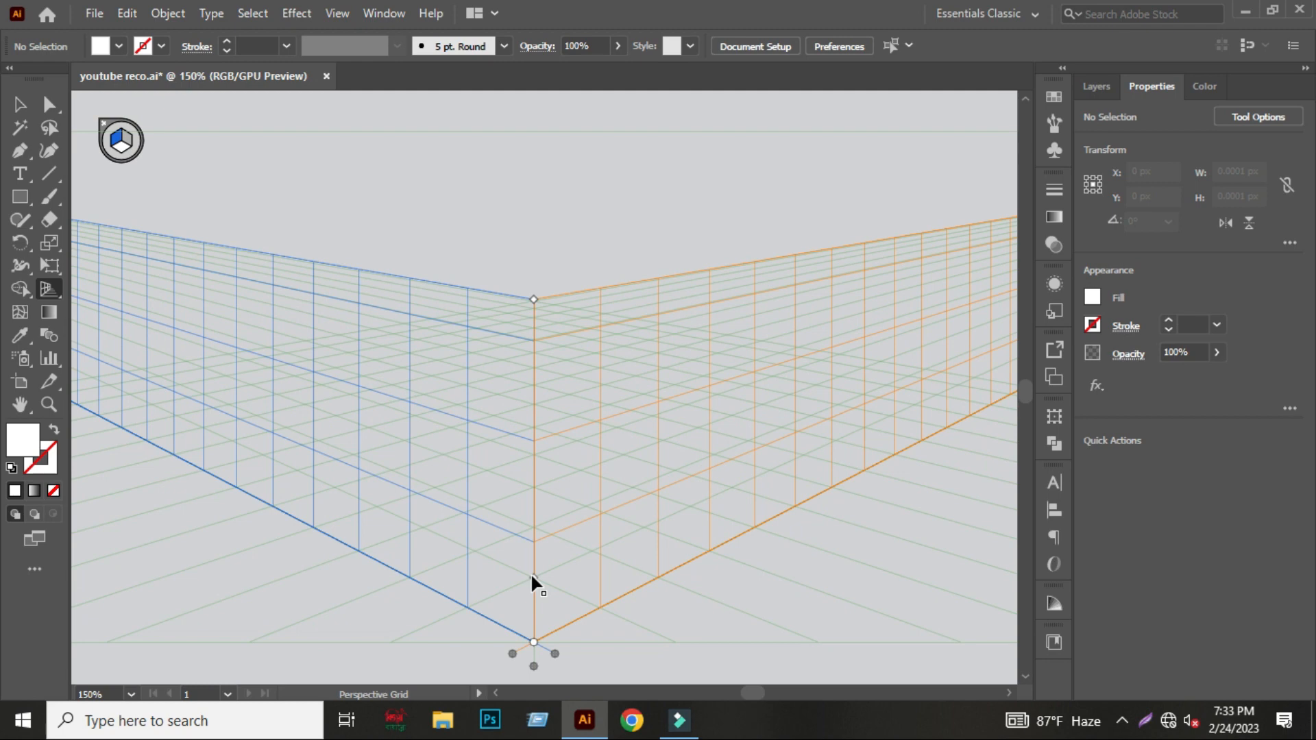
# Scale the three panels down together to about 296 by 315 px, keeping them above the perspective grid.
pyautogui.hotkey('ctrl', '0')
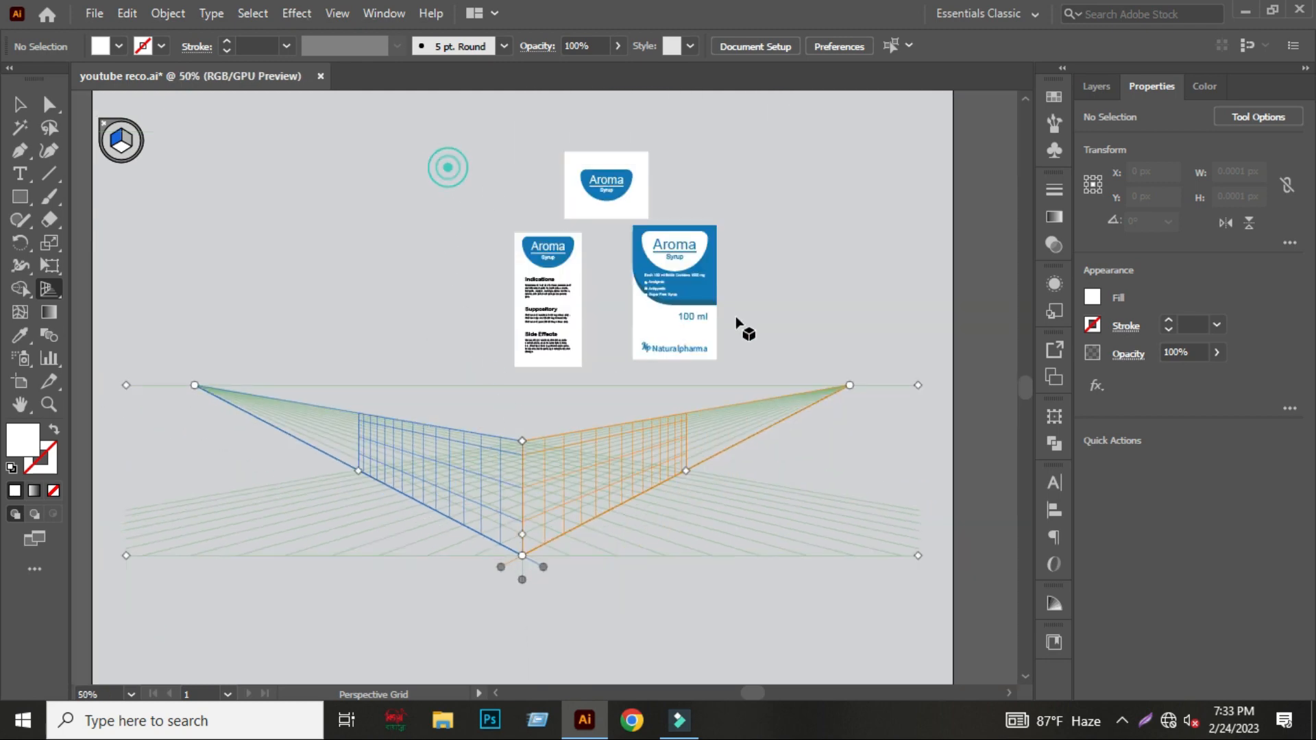
pyautogui.click(20, 104)
pyautogui.moveTo(492, 157); pyautogui.dragTo(714, 301)
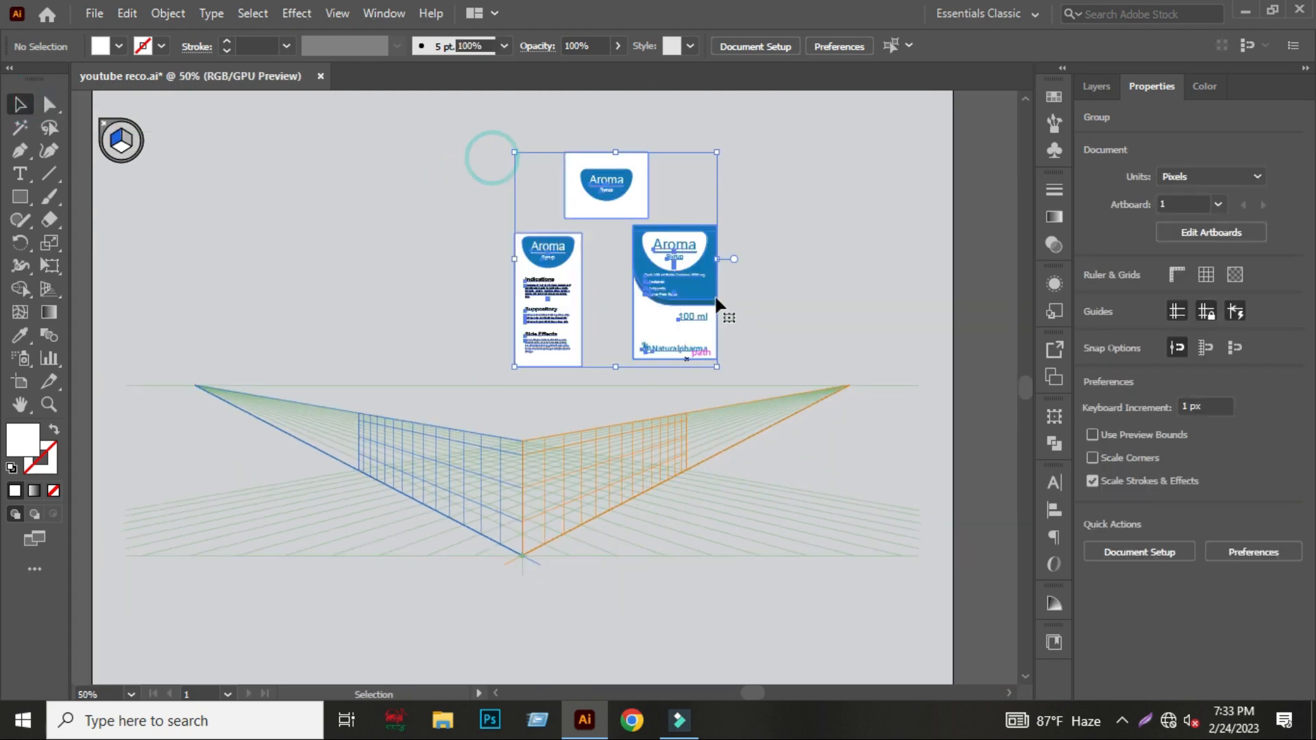
pyautogui.moveTo(716, 152); pyautogui.dragTo(678, 192)
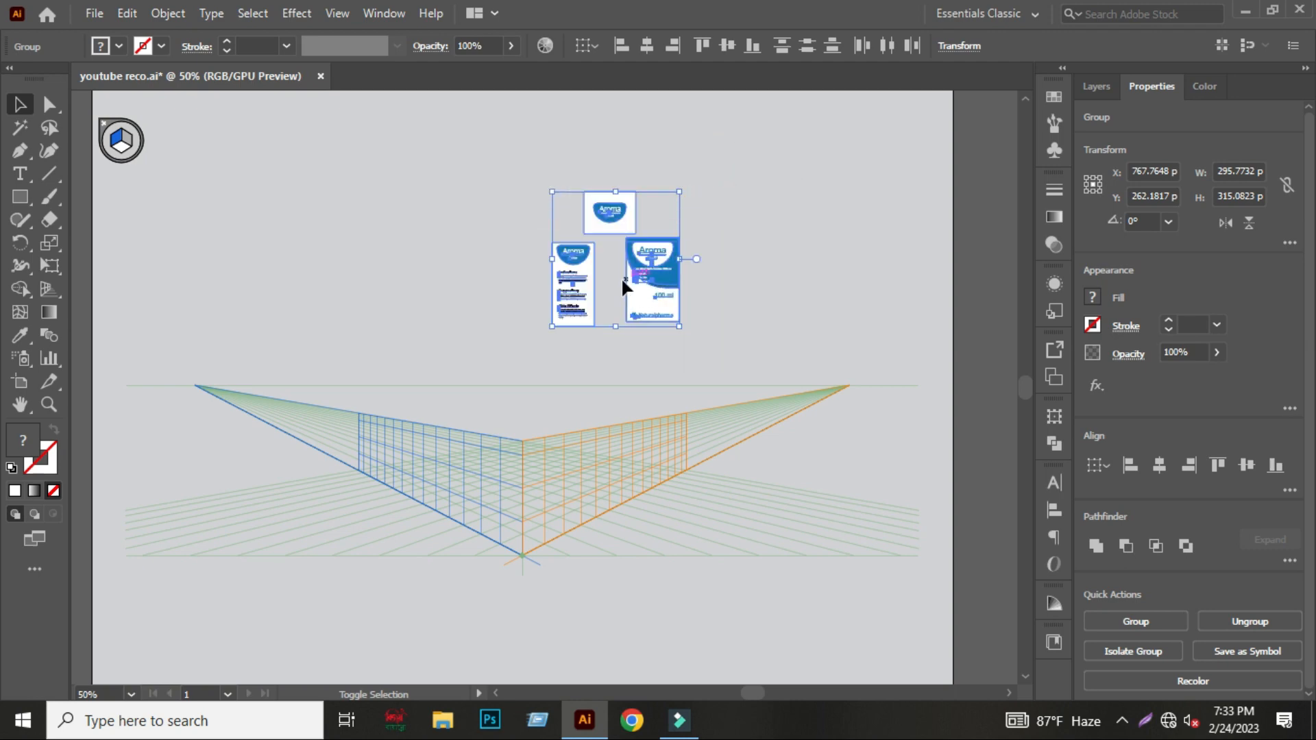
pyautogui.moveTo(621, 277)
pyautogui.mouseDown()
pyautogui.moveTo(589, 402)
pyautogui.moveTo(549, 477)
pyautogui.moveTo(607, 362)
pyautogui.moveTo(624, 286)
pyautogui.mouseUp()
pyautogui.click(729, 265)
pyautogui.click(693, 334)
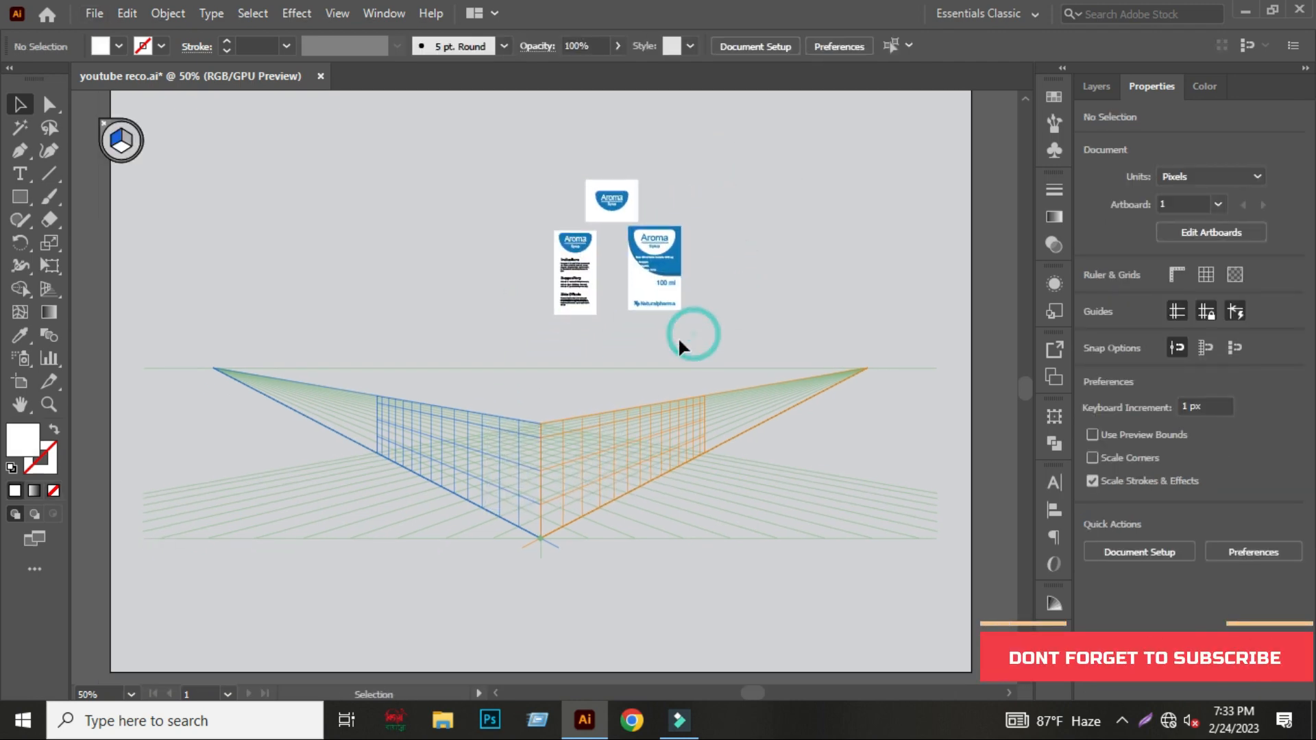
pyautogui.scroll(1, 680, 338)
pyautogui.moveTo(725, 293); pyautogui.dragTo(741, 259)
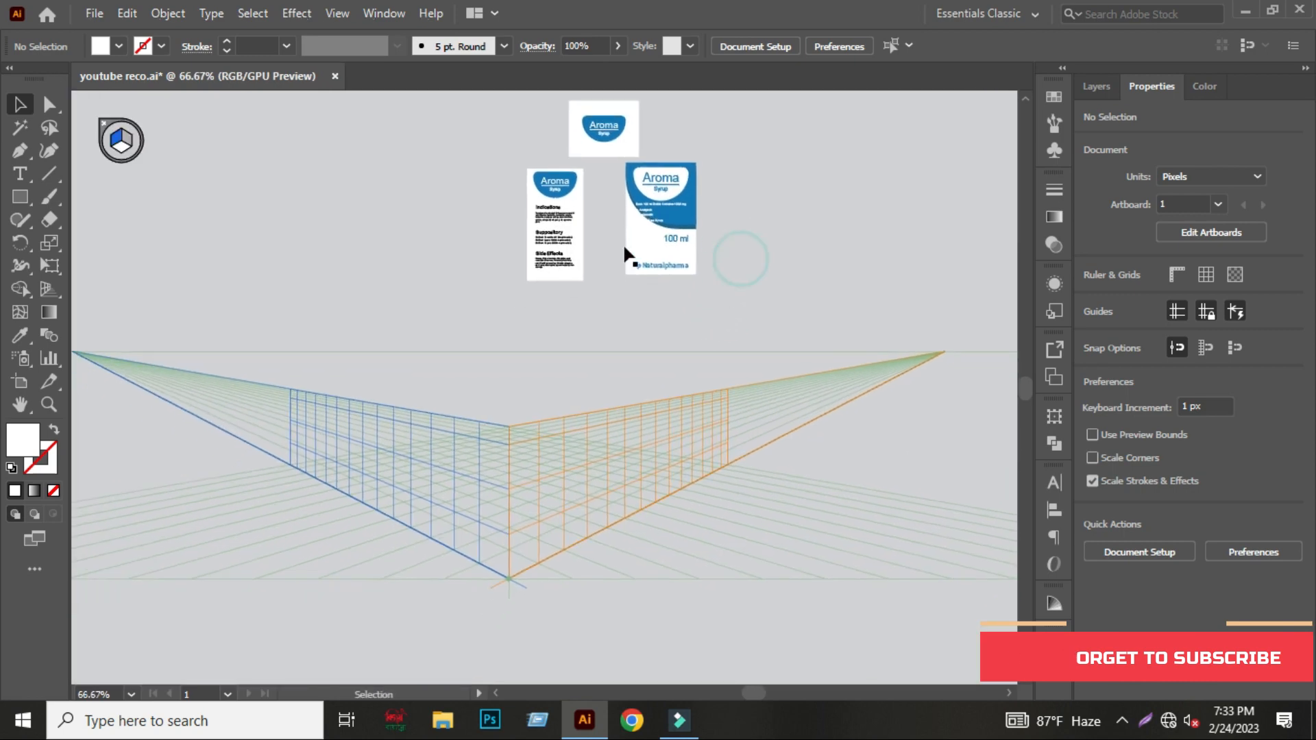
# Place the narrow text panel on the left grid plane with its lower corner at the grid's front corner.
pyautogui.click(49, 288)
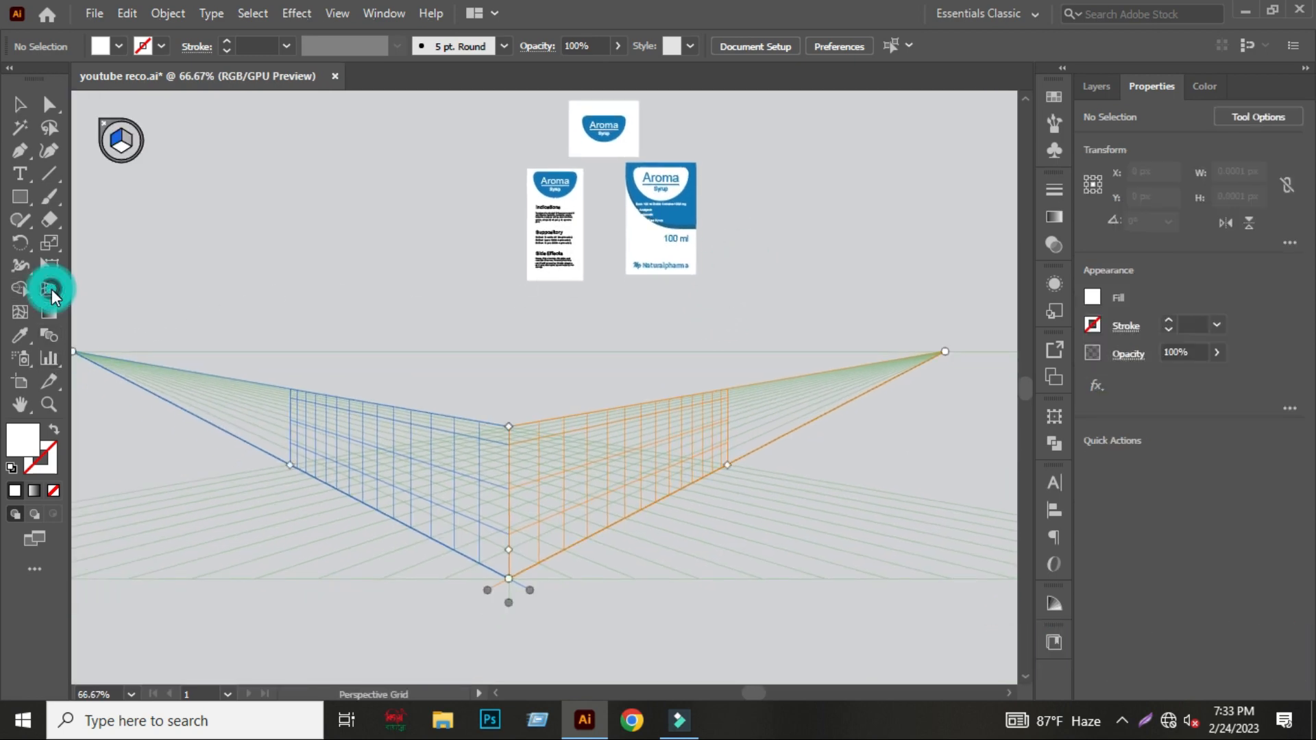
pyautogui.click(195, 312)
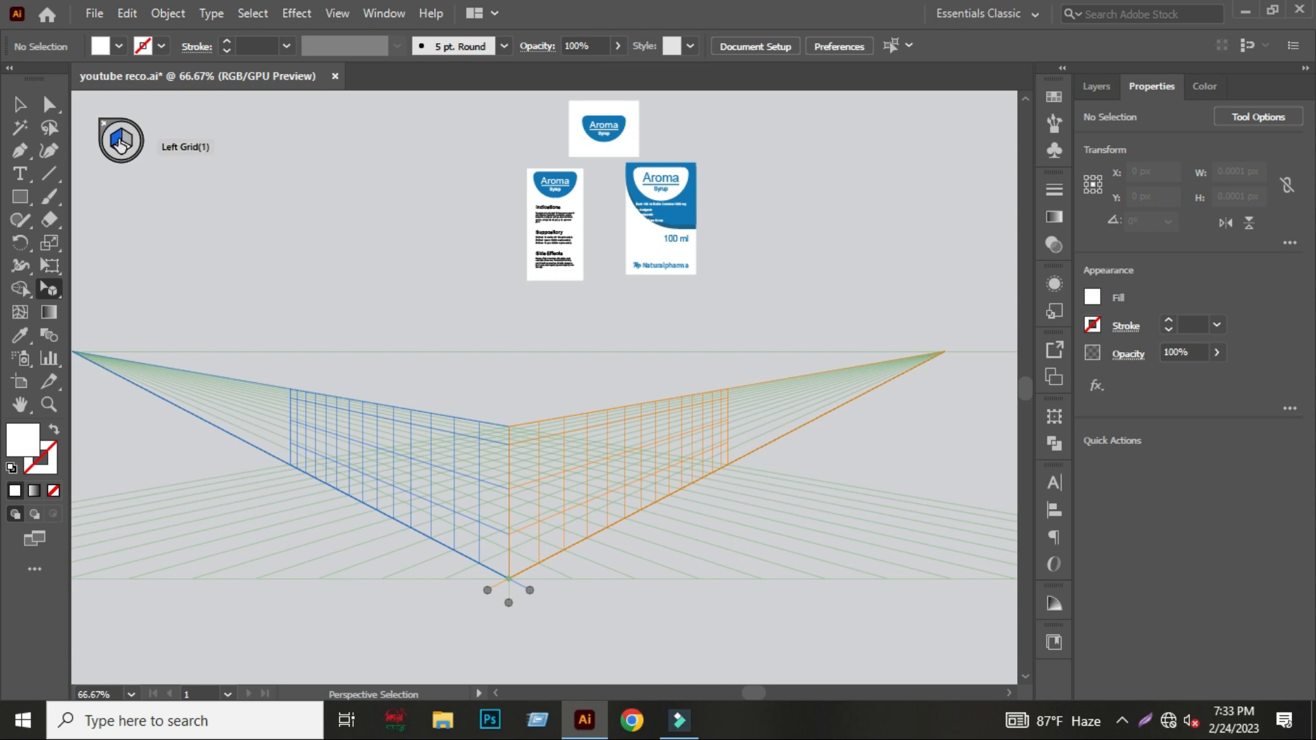
pyautogui.moveTo(557, 248); pyautogui.dragTo(491, 524)
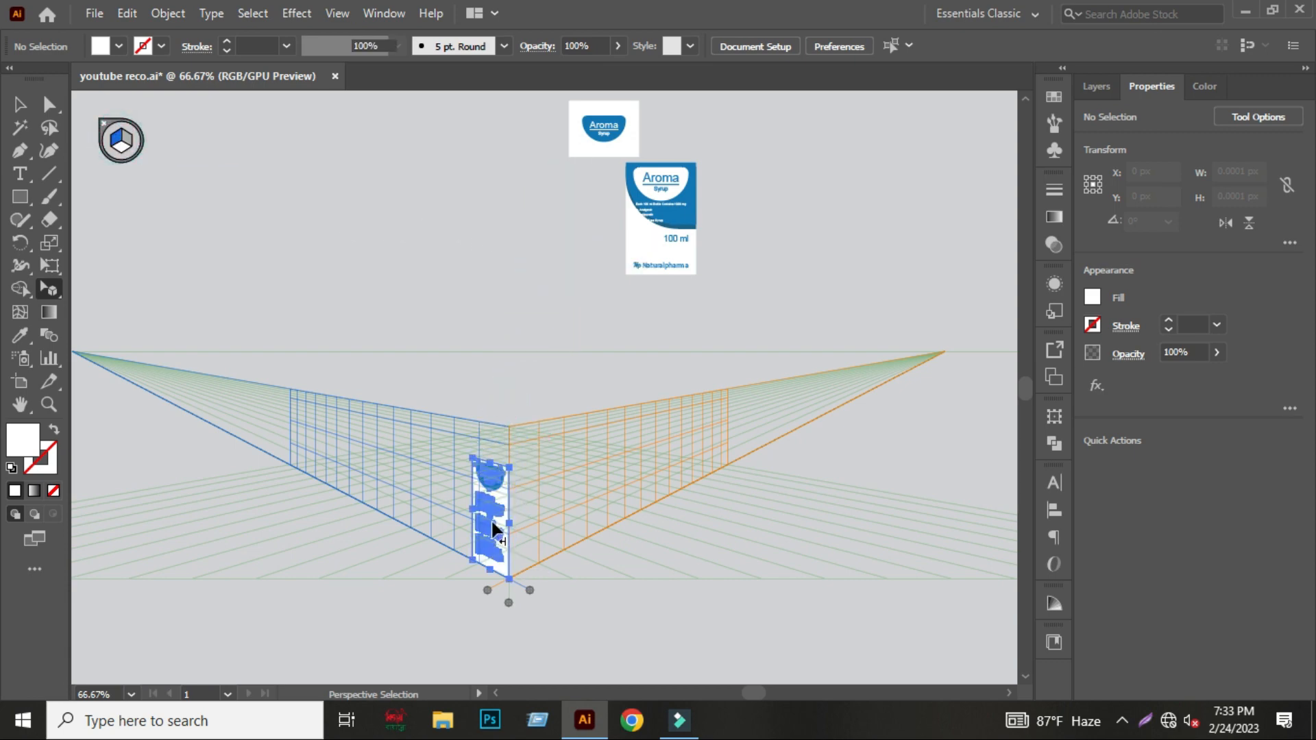
# Enlarge the narrow panel in perspective to about 75 by 138 px so it reaches the left plane's upper edge.
pyautogui.scroll(4, 481, 498)
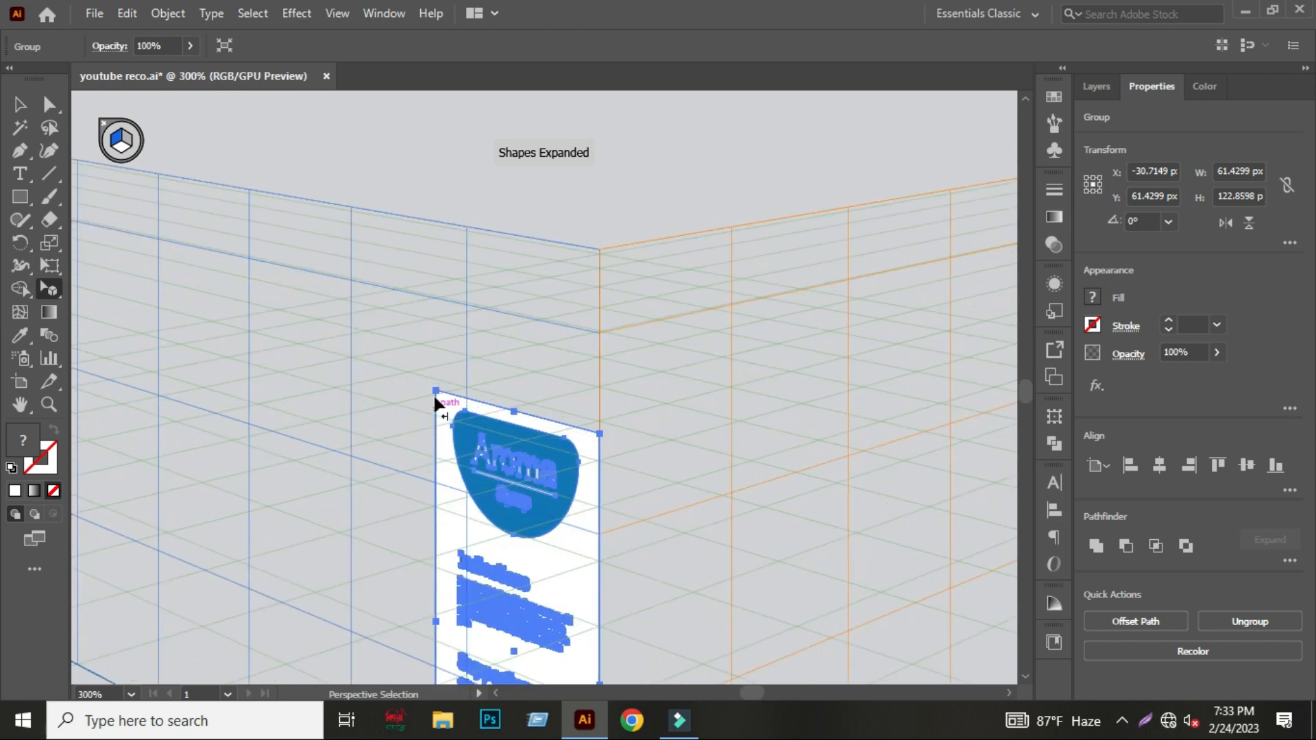
pyautogui.moveTo(436, 392); pyautogui.dragTo(353, 209)
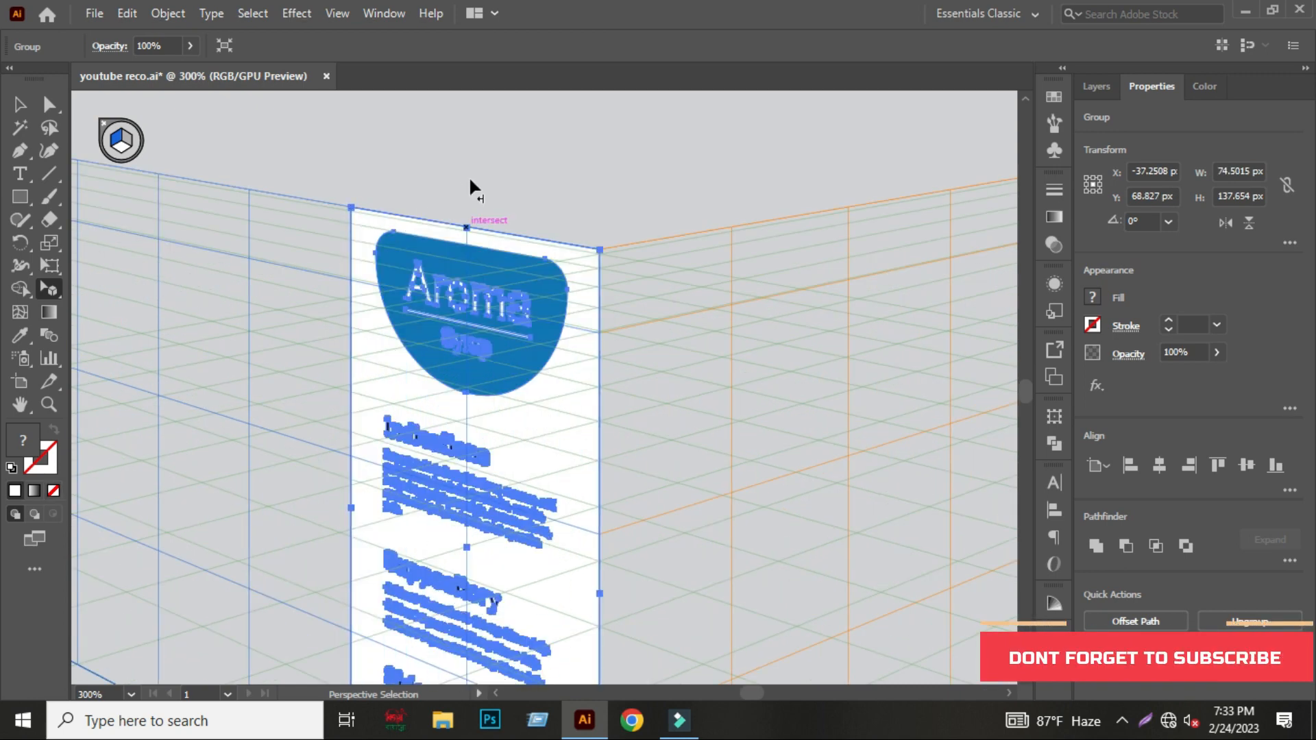
pyautogui.click(533, 150)
pyautogui.scroll(-1, 504, 168)
pyautogui.moveTo(546, 158); pyautogui.dragTo(505, 185)
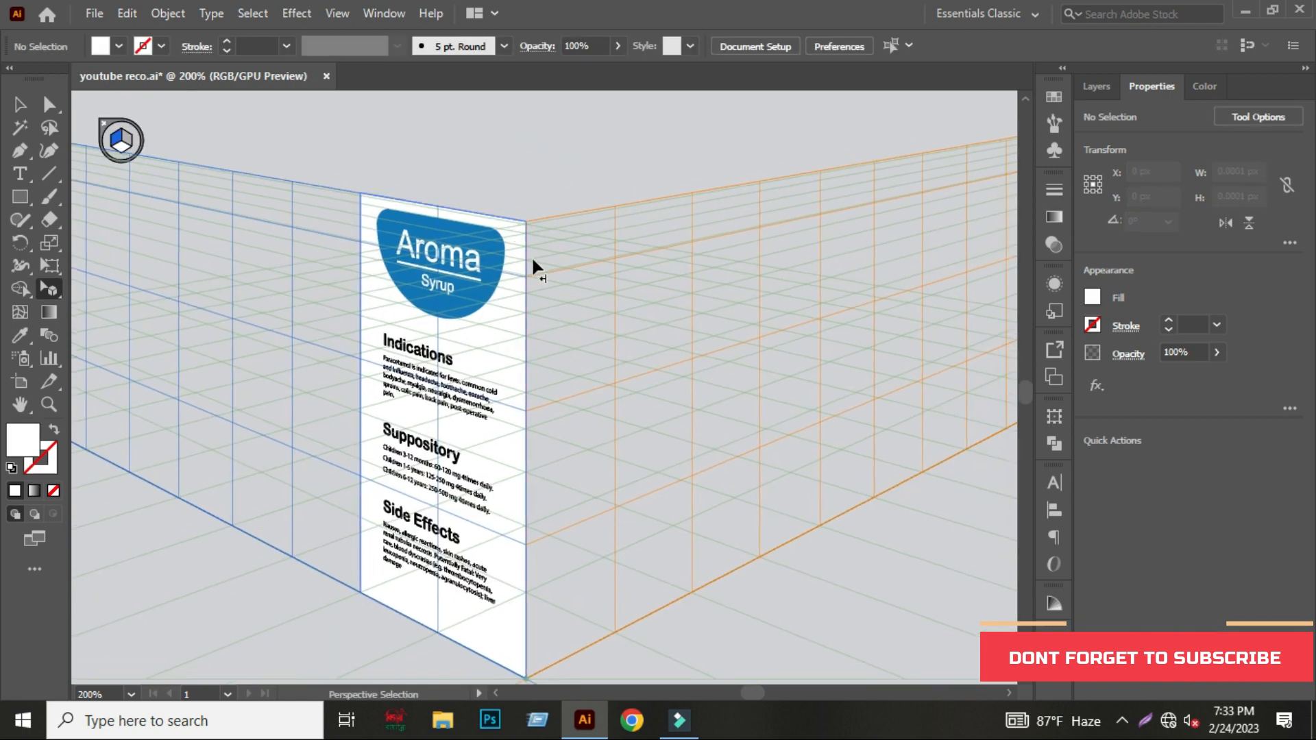
# Activate the right grid plane and reduce the rounded lower-left corner of both blue shapes on the wide panel so they back the bullet list.
pyautogui.scroll(-2, 549, 288)
pyautogui.moveTo(623, 223); pyautogui.dragTo(595, 321)
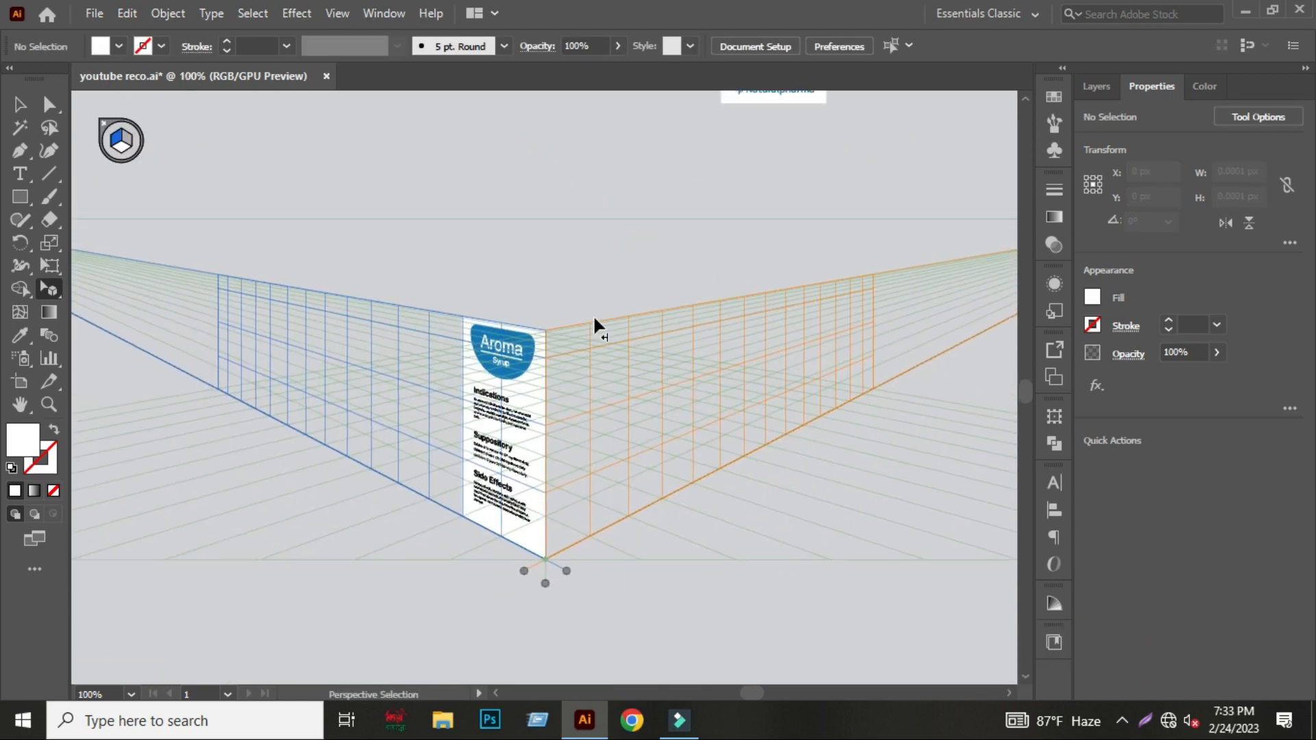
pyautogui.scroll(-1, 594, 322)
pyautogui.scroll(-1, 595, 310)
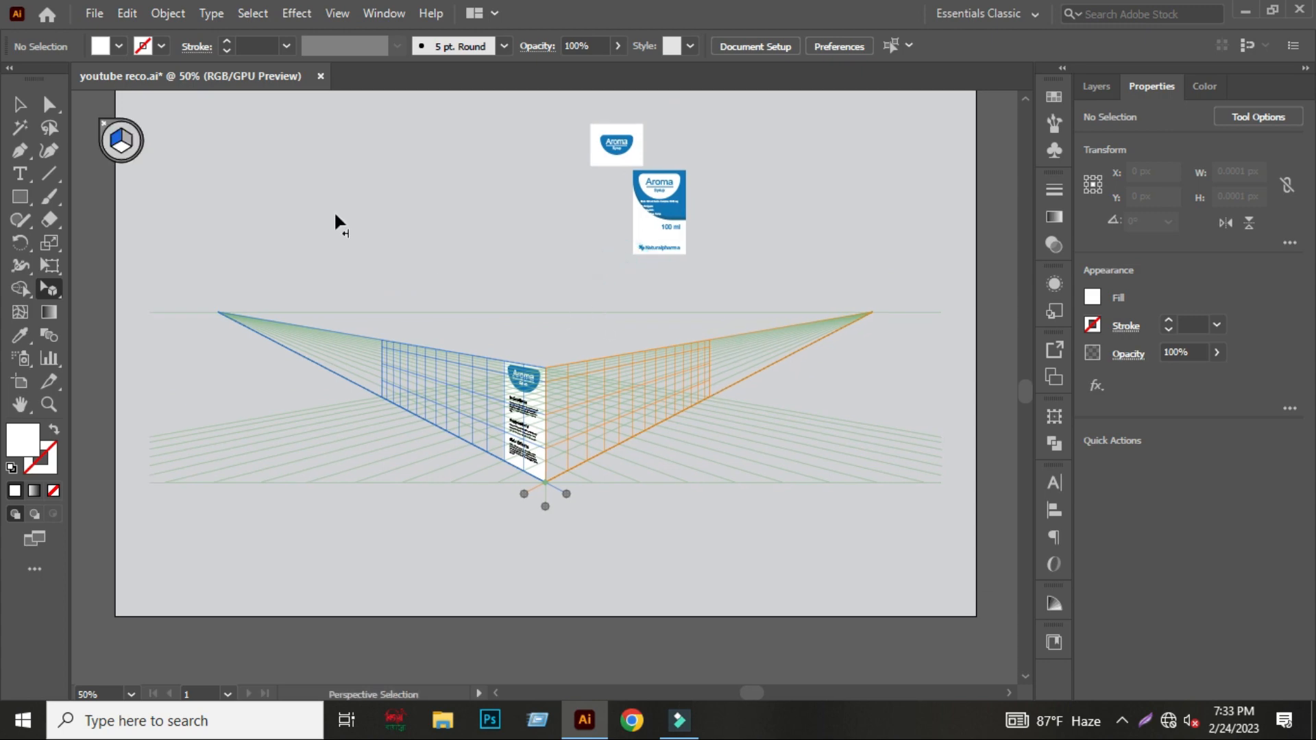
pyautogui.click(125, 146)
pyautogui.scroll(5, 766, 236)
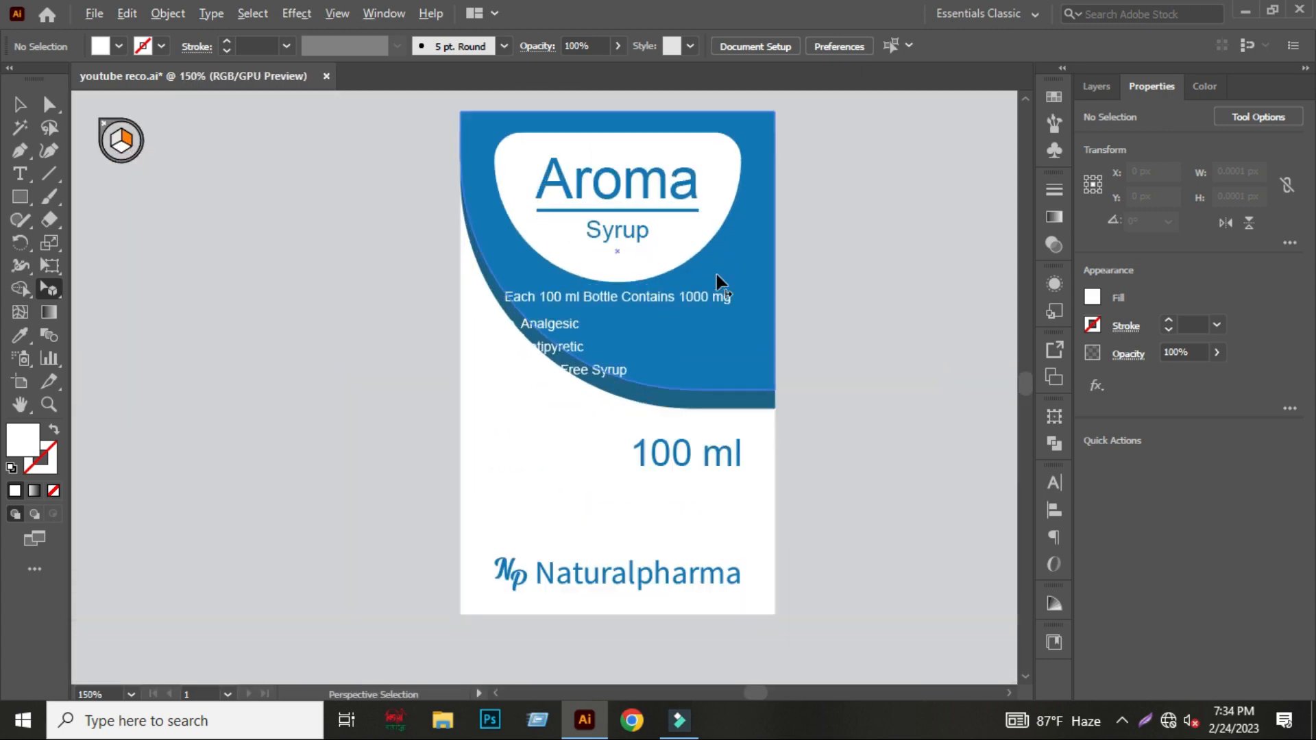
pyautogui.click(48, 104)
pyautogui.click(685, 336)
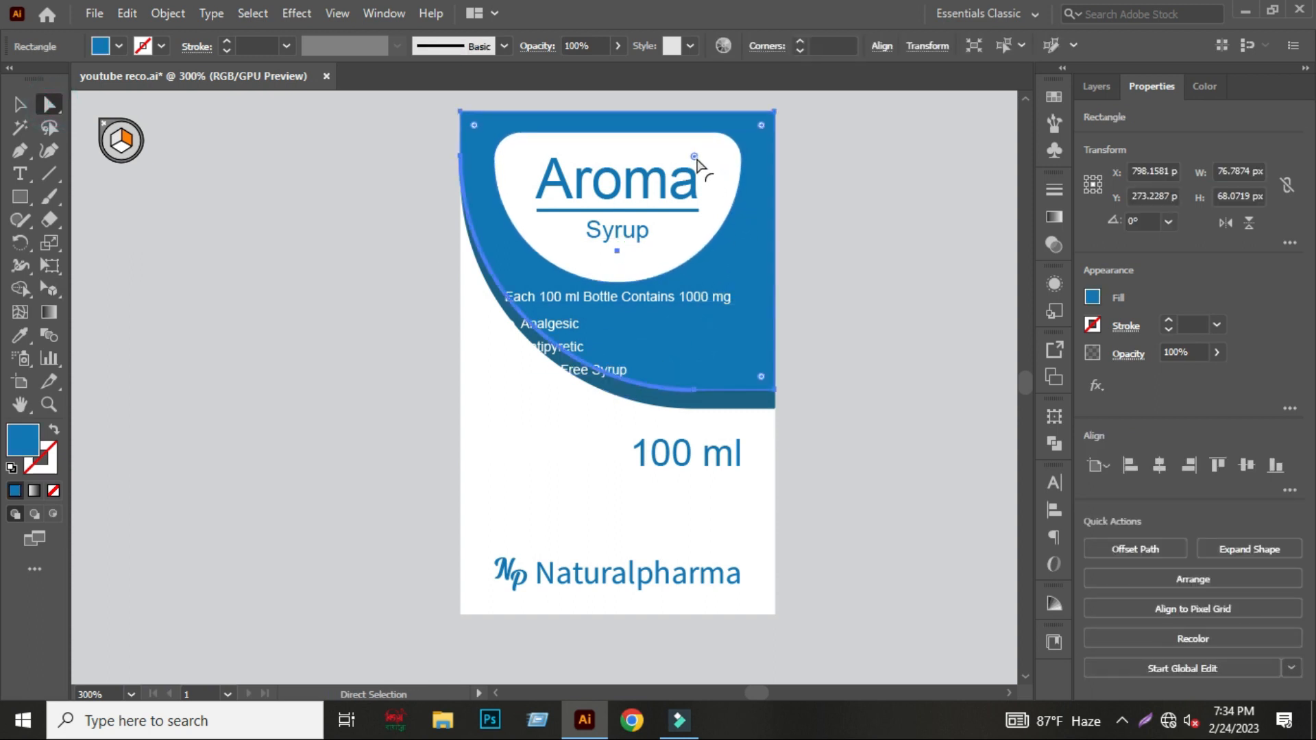
pyautogui.moveTo(696, 158); pyautogui.dragTo(542, 370)
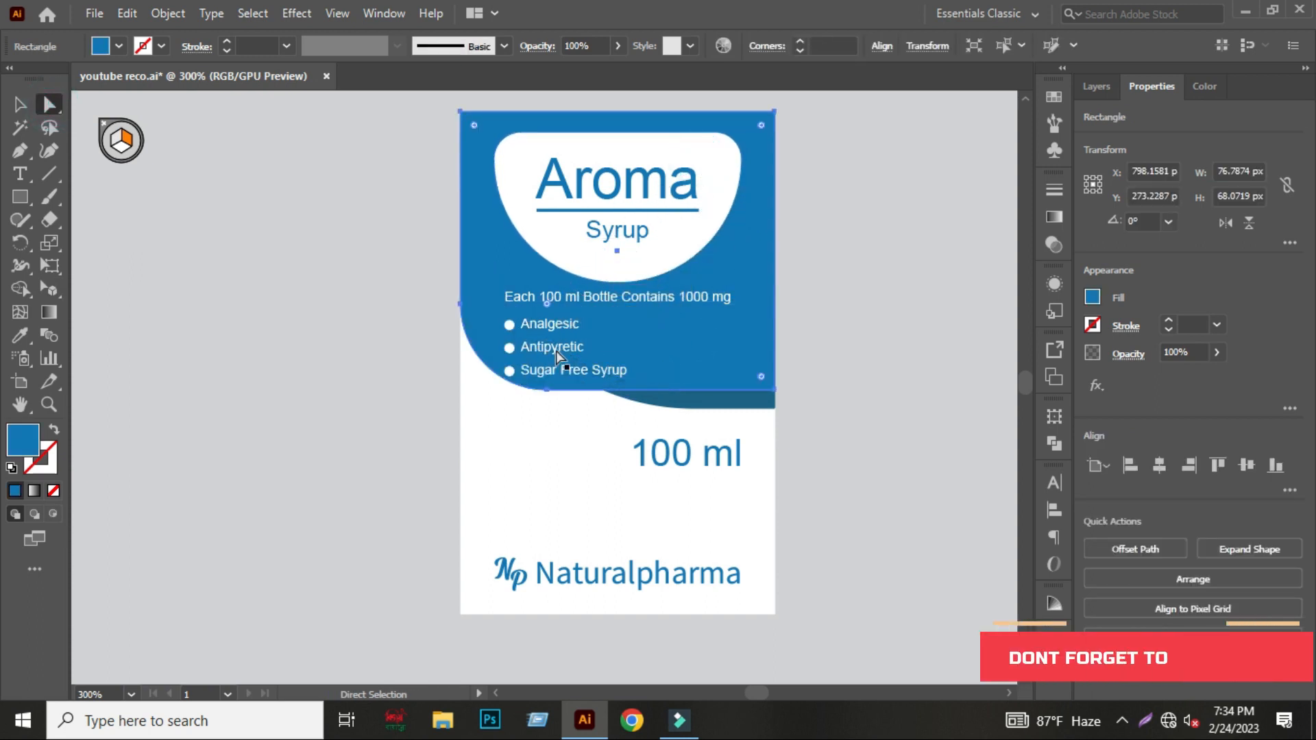
pyautogui.click(658, 408)
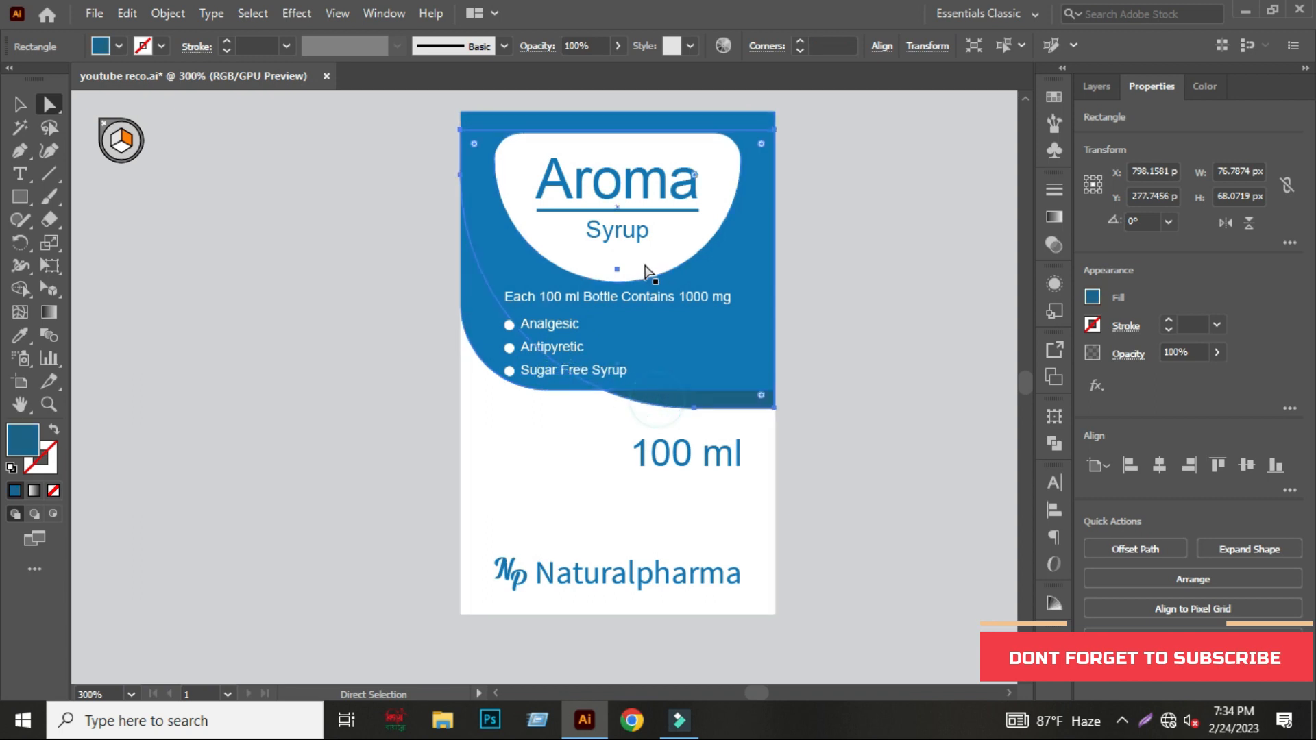
pyautogui.moveTo(695, 179); pyautogui.dragTo(529, 320)
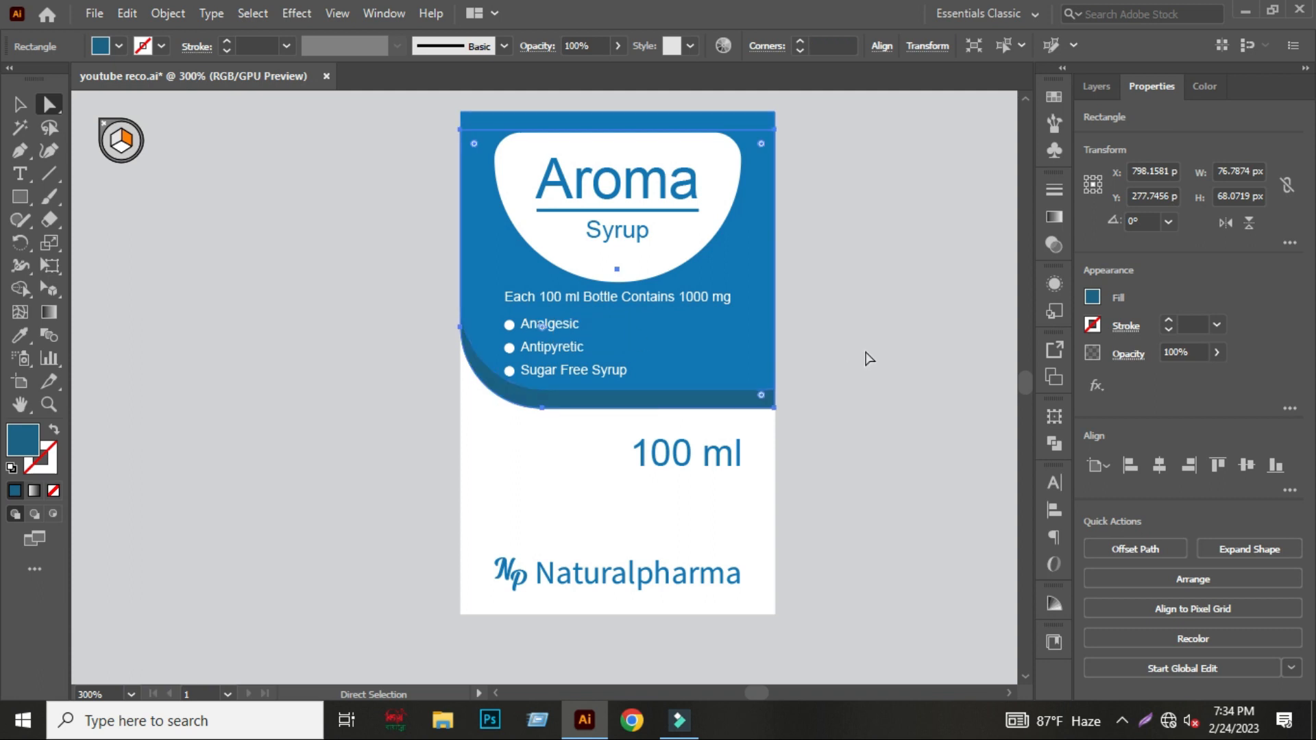
pyautogui.click(872, 324)
# Place the wide panel on the right grid plane with its side against the grid's central vertical edge.
pyautogui.scroll(-1, 870, 331)
pyautogui.scroll(-1, 869, 331)
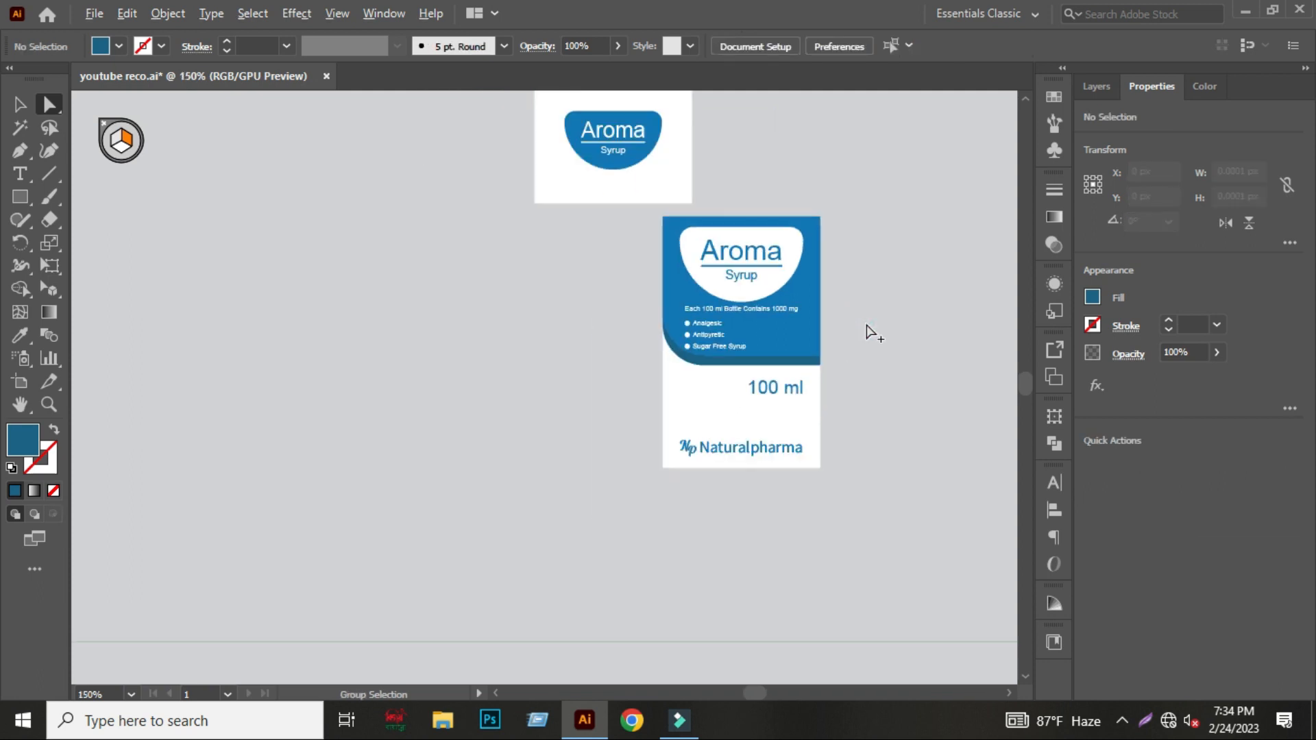
pyautogui.scroll(-1, 869, 332)
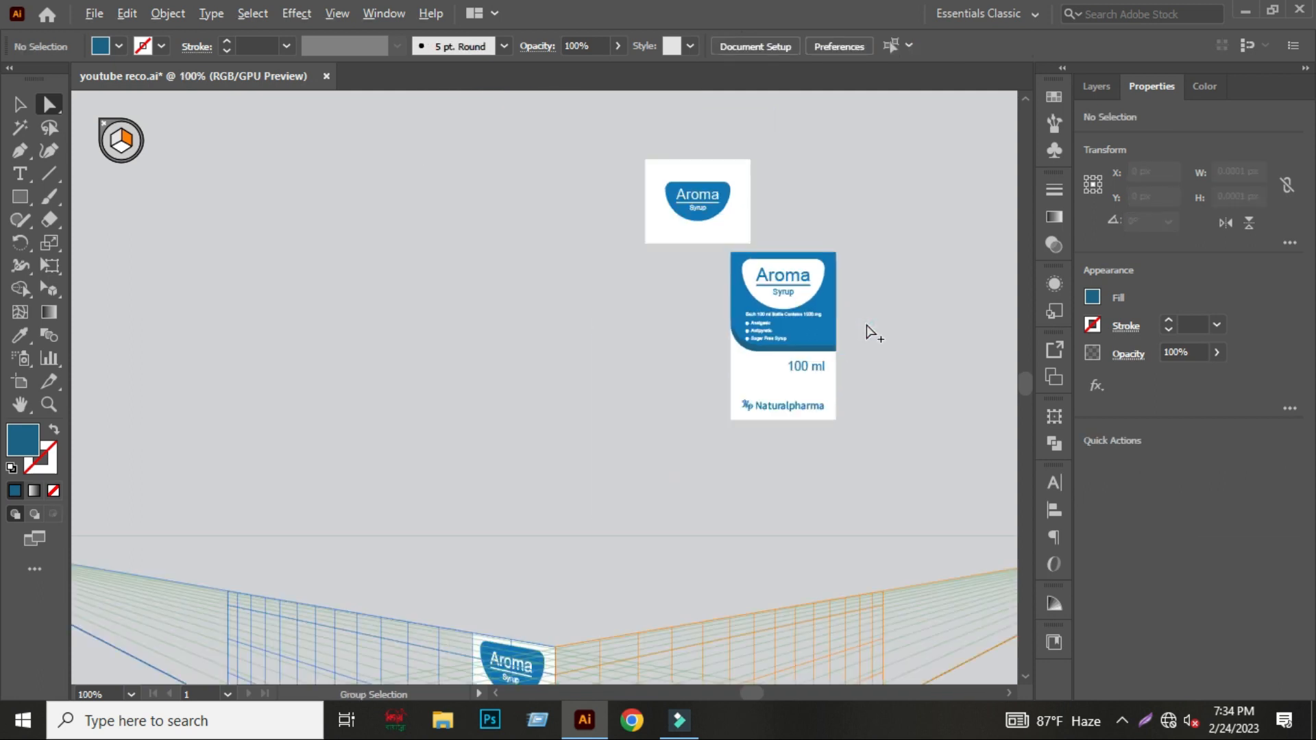
pyautogui.scroll(-3, 869, 332)
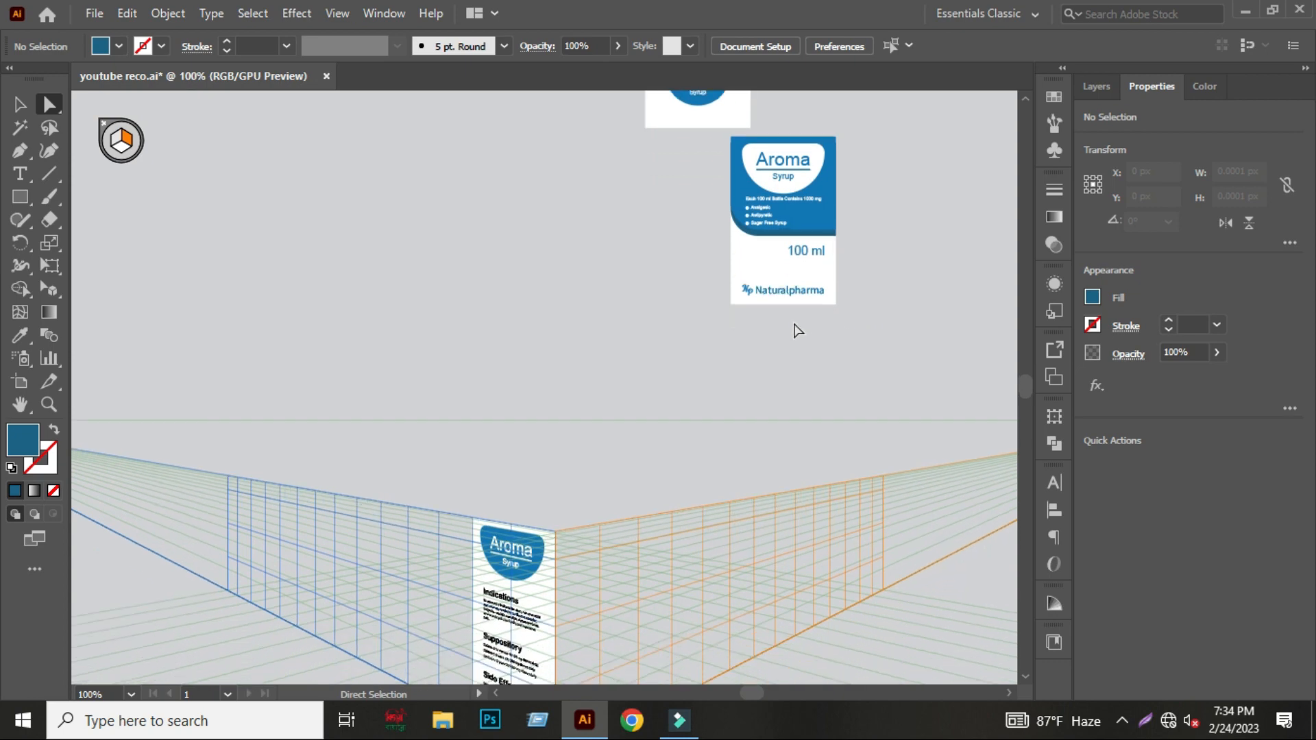
pyautogui.click(21, 104)
pyautogui.click(534, 213)
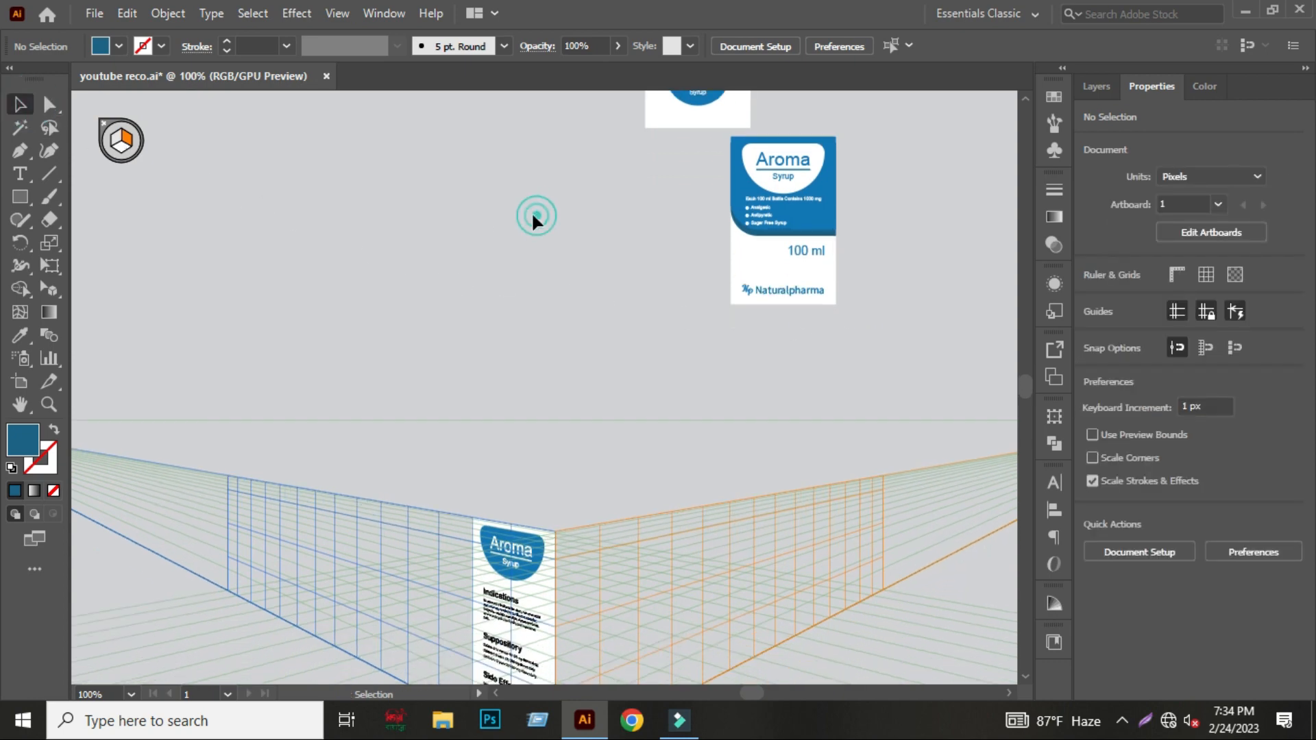
pyautogui.click(51, 294)
pyautogui.scroll(-1, 790, 221)
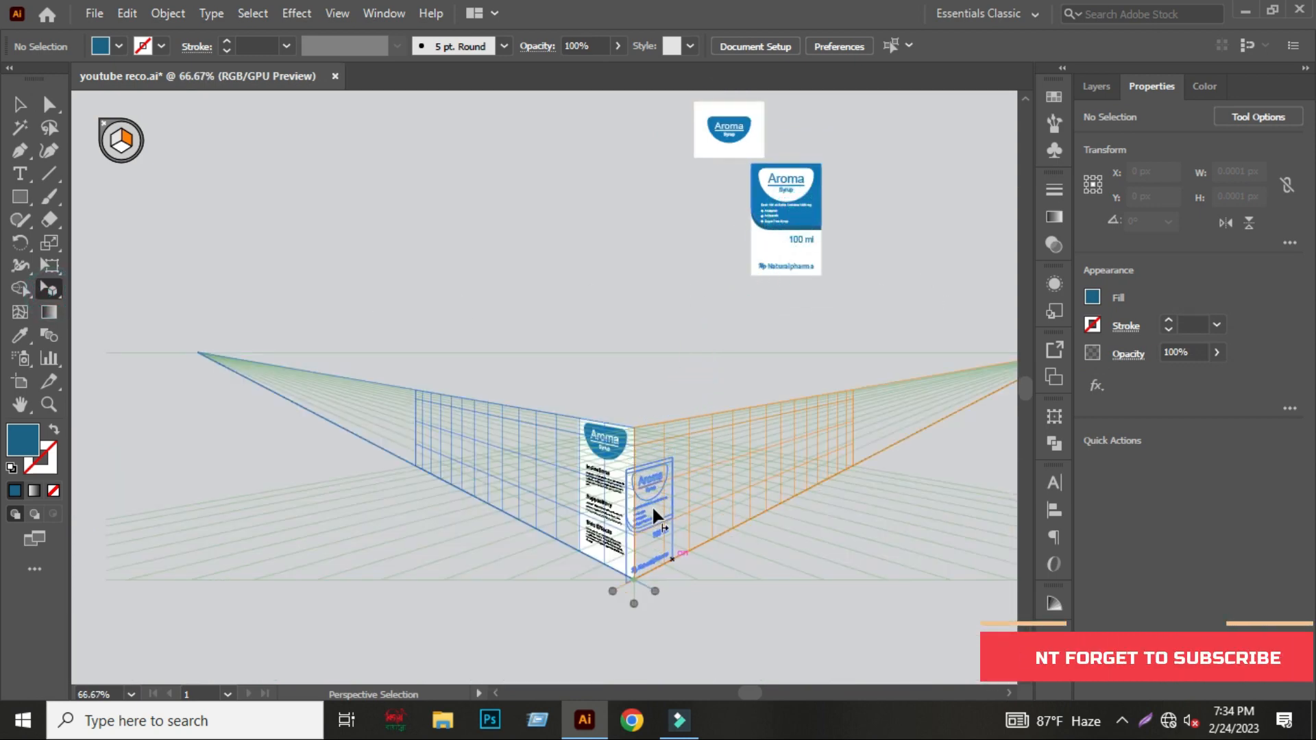
pyautogui.moveTo(652, 505); pyautogui.dragTo(663, 499)
# Enlarge the wide panel in perspective until it reaches the right plane's upper edge, level with the narrow panel.
pyautogui.scroll(3, 662, 500)
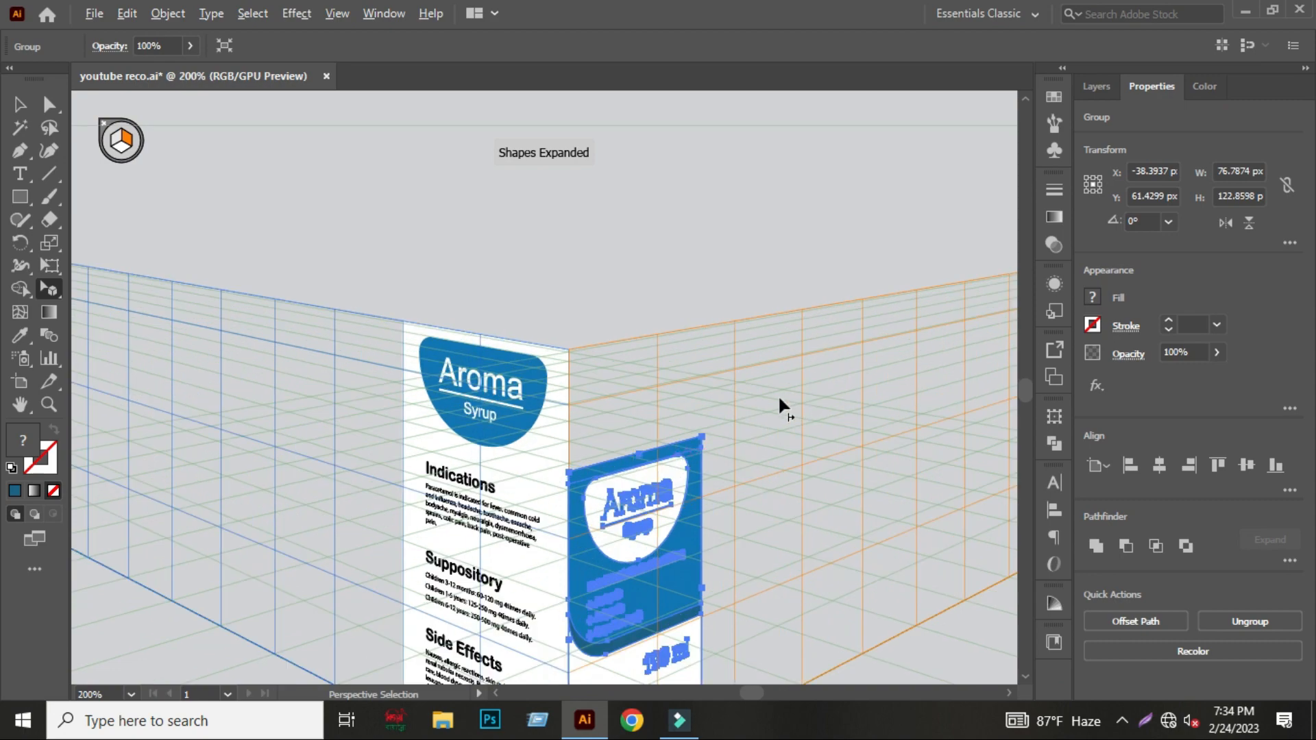
pyautogui.scroll(2, 751, 401)
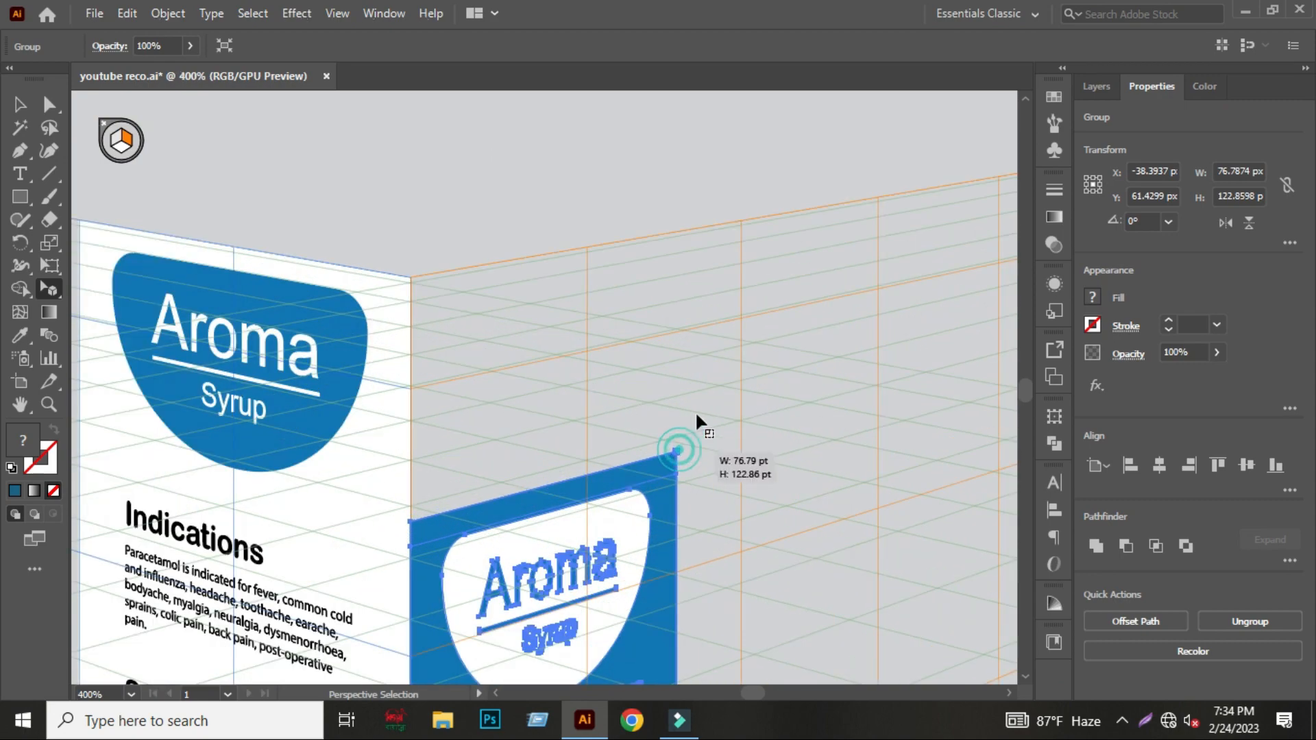
pyautogui.moveTo(697, 415); pyautogui.dragTo(816, 204)
pyautogui.click(738, 160)
# Place the badge panel on the horizontal grid plane with its front corner on the box's top front corner.
pyautogui.scroll(-2, 738, 161)
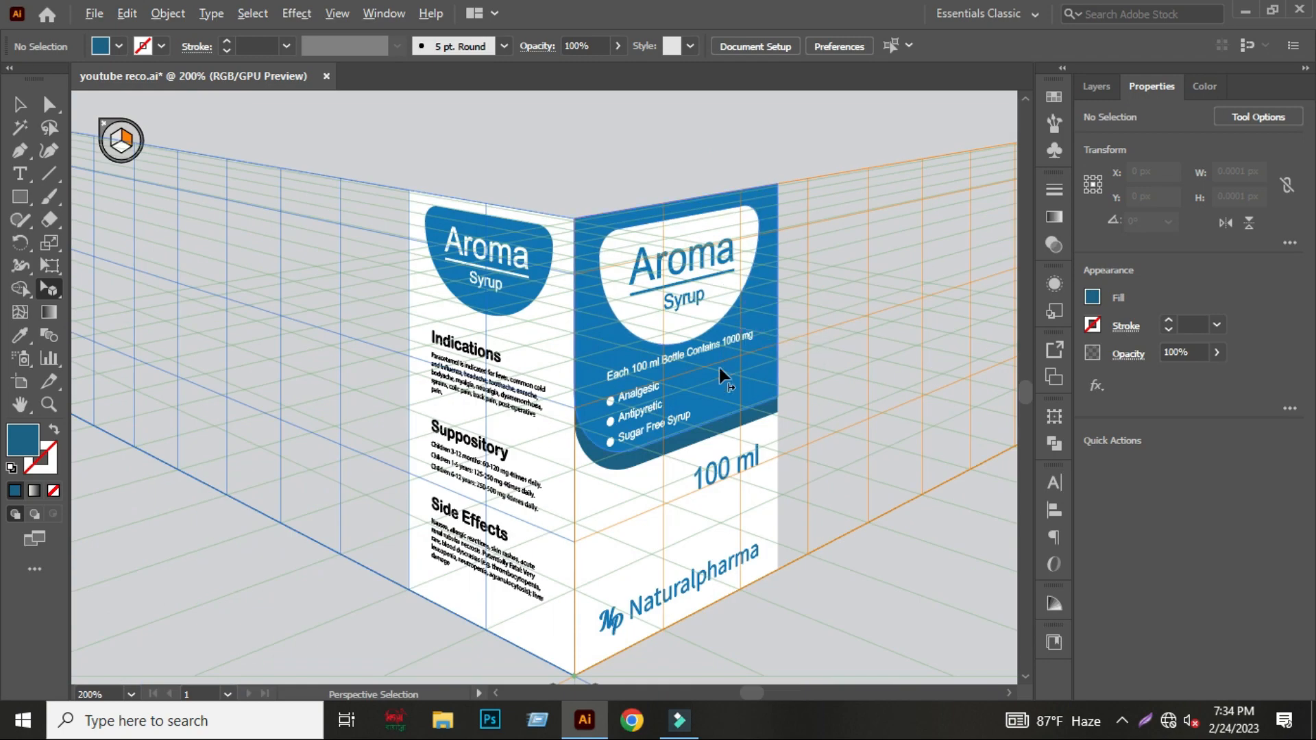
pyautogui.scroll(-1, 642, 453)
pyautogui.scroll(-1, 754, 233)
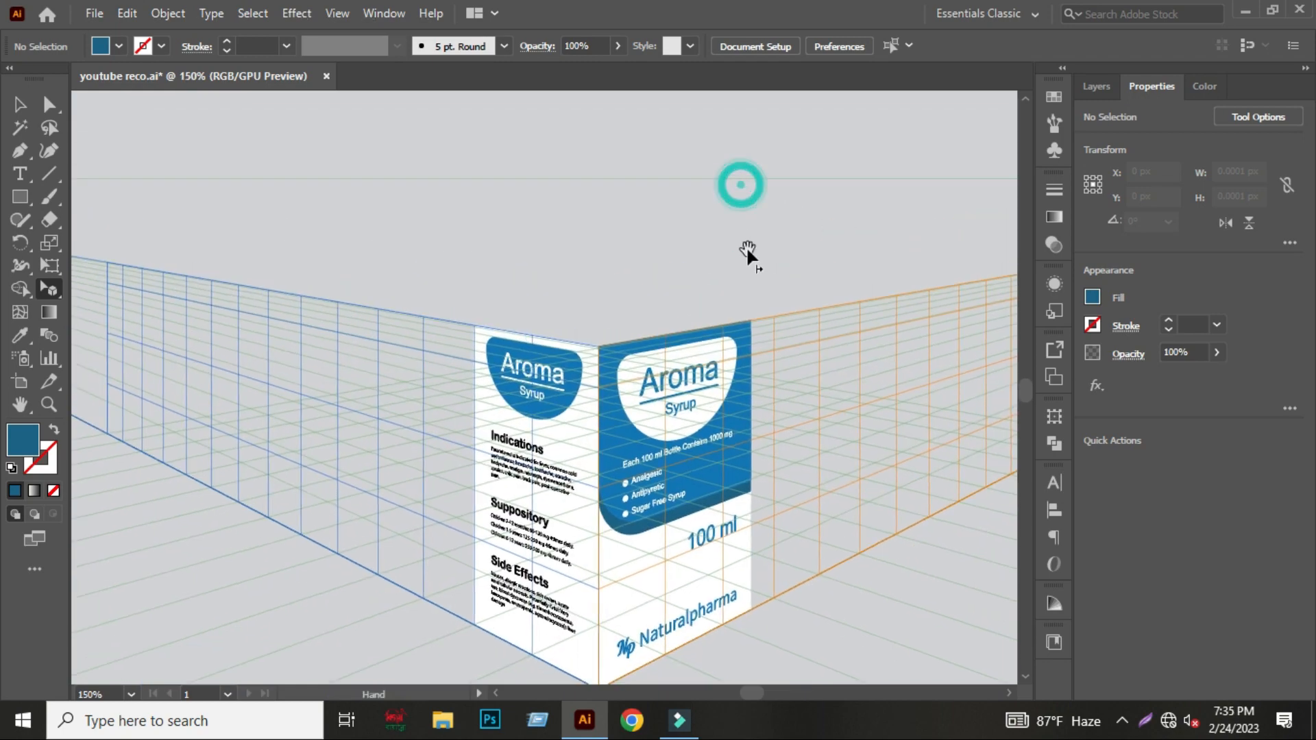
pyautogui.scroll(-1, 733, 301)
pyautogui.moveTo(748, 241); pyautogui.dragTo(660, 310)
pyautogui.scroll(-1, 651, 363)
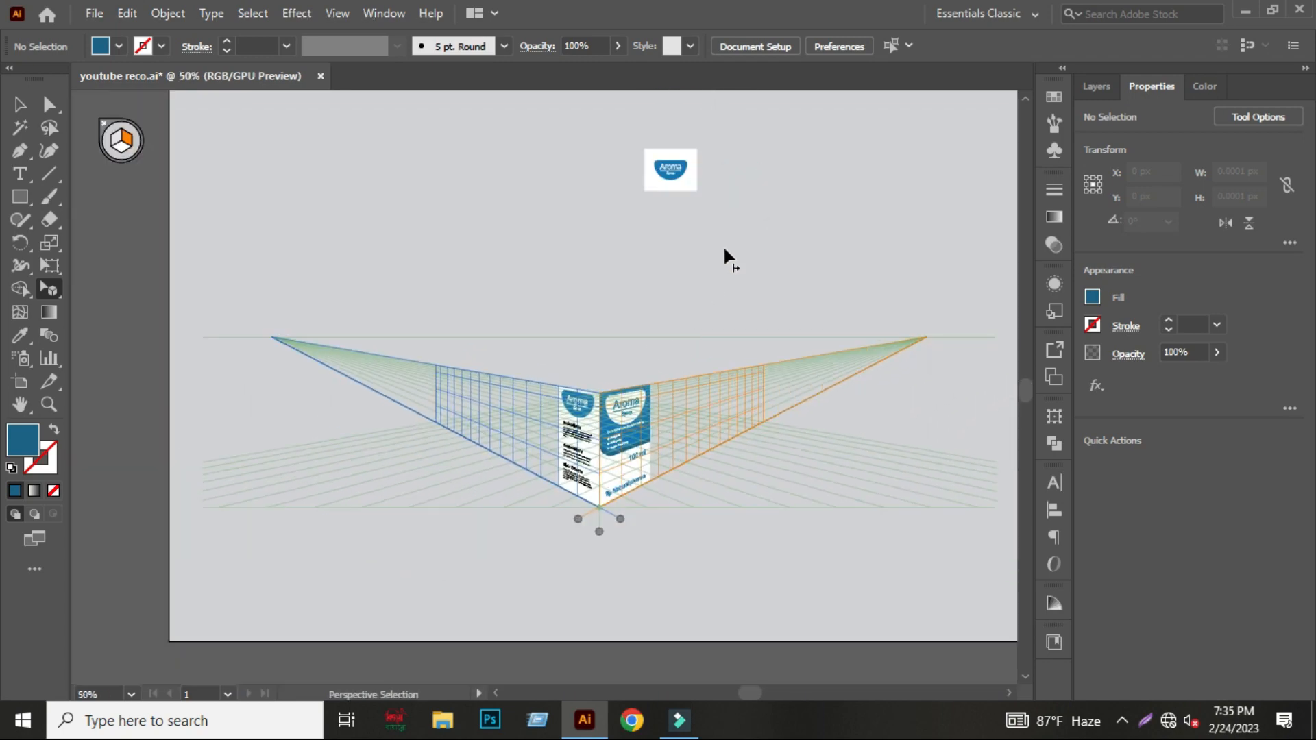
pyautogui.moveTo(733, 219); pyautogui.dragTo(642, 176)
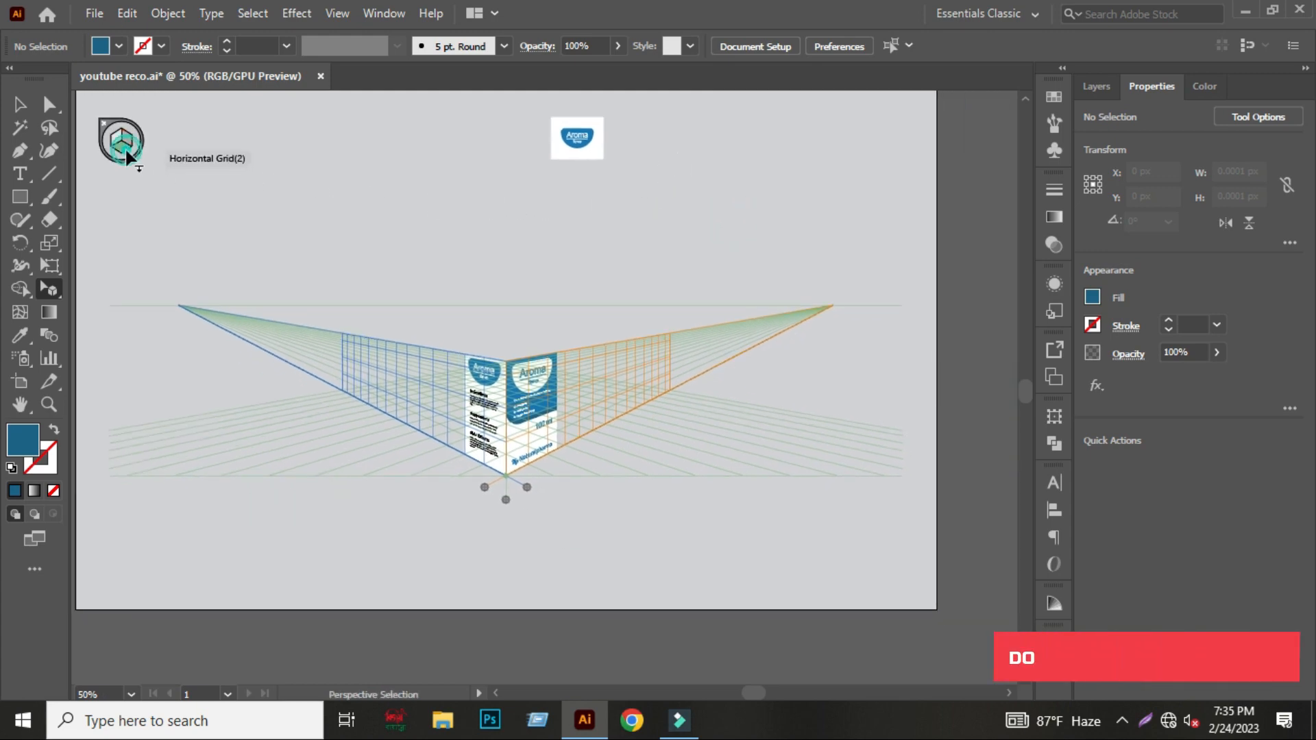
pyautogui.moveTo(565, 144); pyautogui.dragTo(545, 343)
pyautogui.scroll(9, 503, 351)
pyautogui.scroll(-1, 439, 334)
pyautogui.scroll(-1, 440, 338)
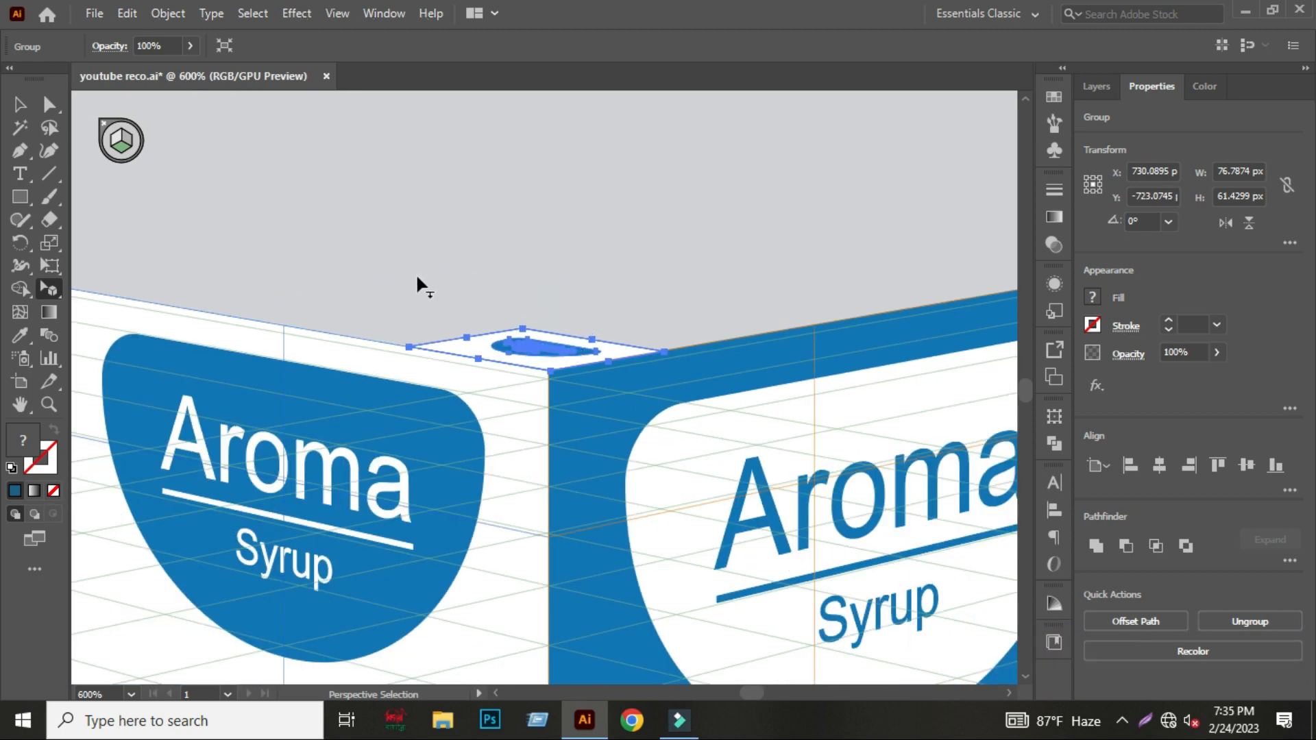
# Stretch the badge panel in perspective to meet the top edges of both side panels and close the box top.
pyautogui.moveTo(432, 255); pyautogui.dragTo(704, 255)
pyautogui.moveTo(685, 344); pyautogui.dragTo(328, 282)
pyautogui.scroll(-3, 328, 282)
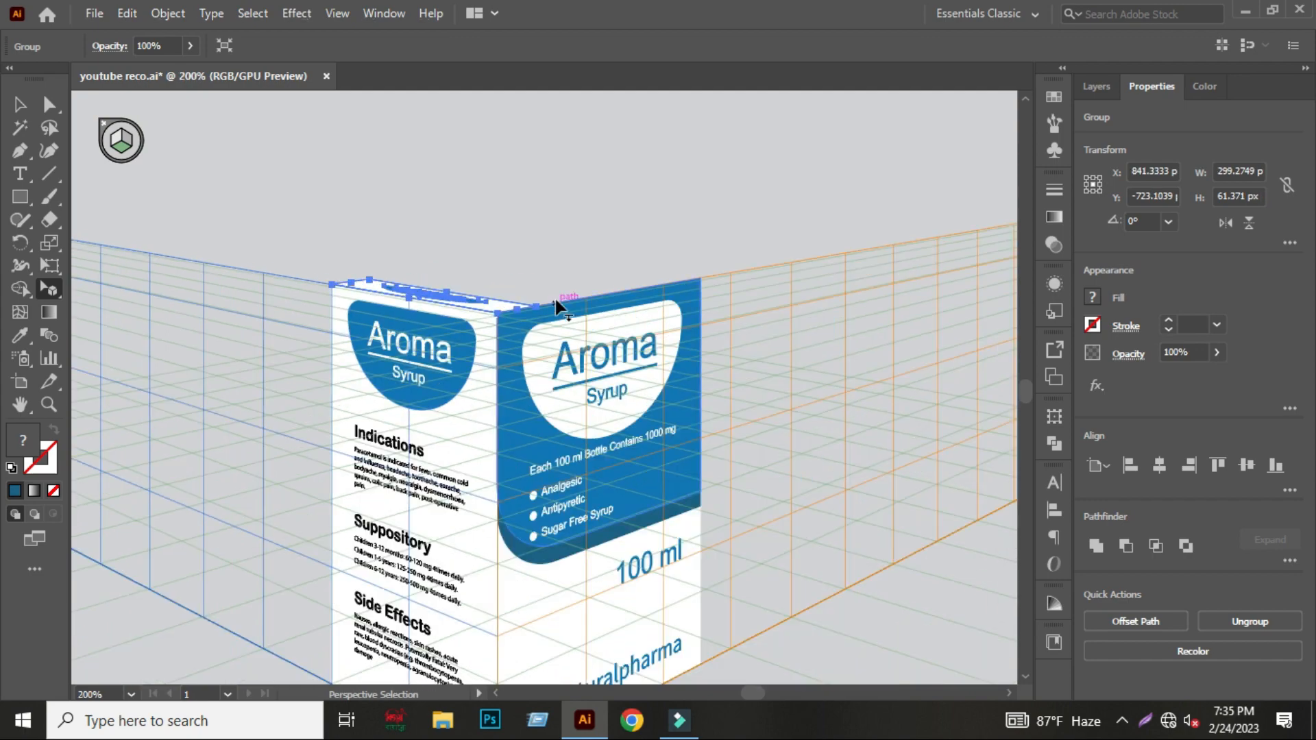
pyautogui.scroll(3, 557, 300)
pyautogui.moveTo(487, 334); pyautogui.dragTo(984, 247)
pyautogui.click(820, 158)
# Hide the perspective grid around the finished box.
pyautogui.scroll(-2, 822, 163)
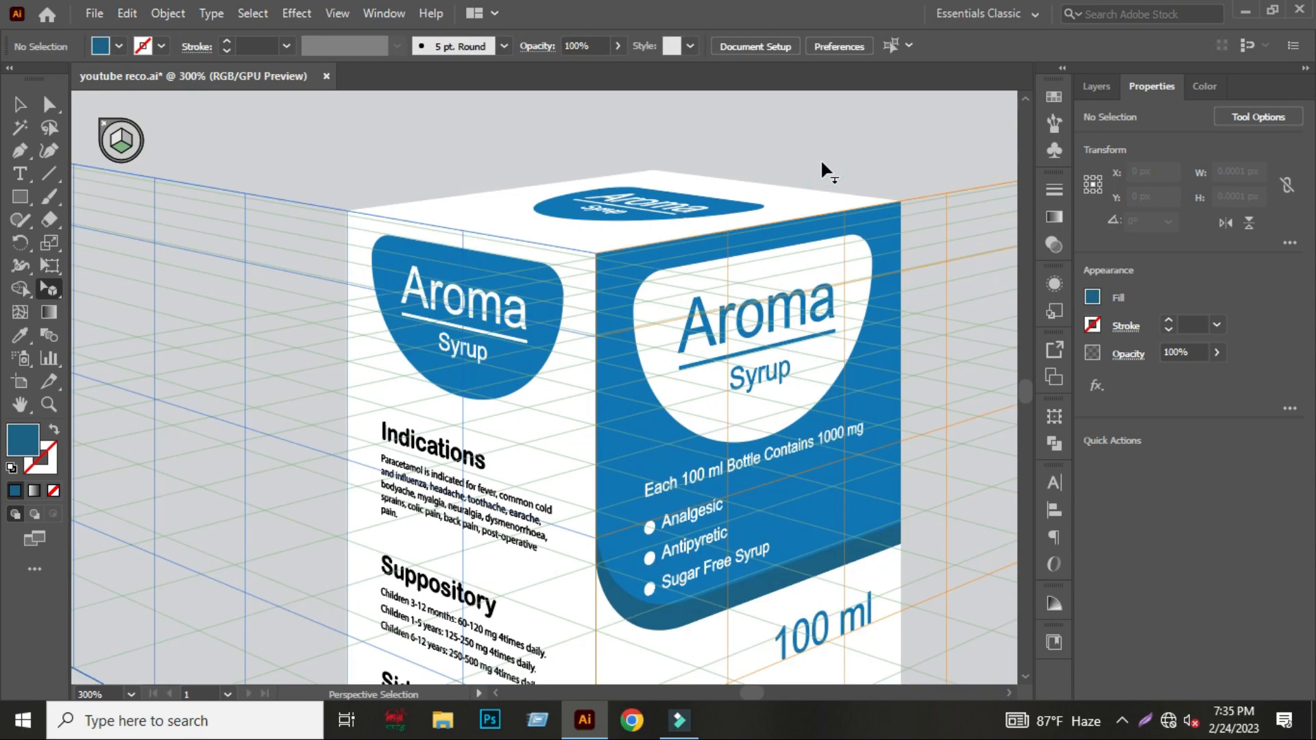
pyautogui.scroll(-2, 814, 162)
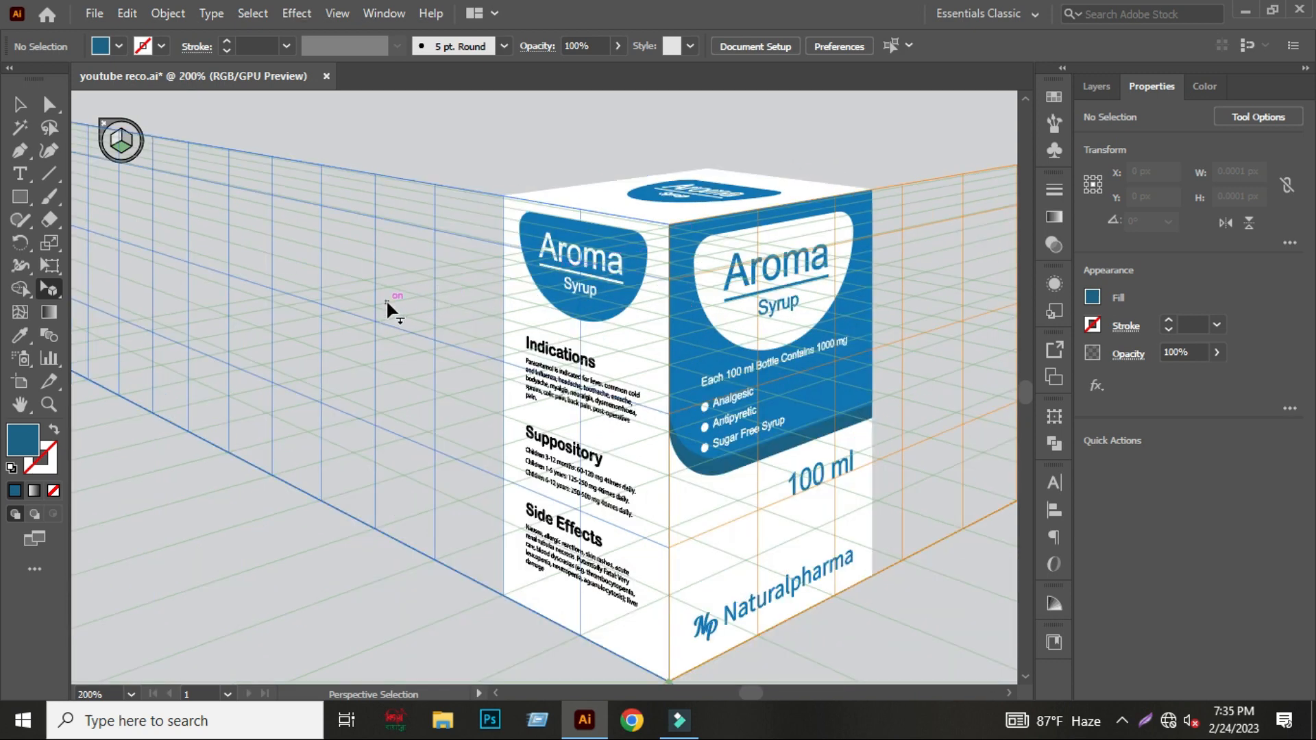
pyautogui.press('space')
pyautogui.moveTo(752, 173); pyautogui.dragTo(735, 174)
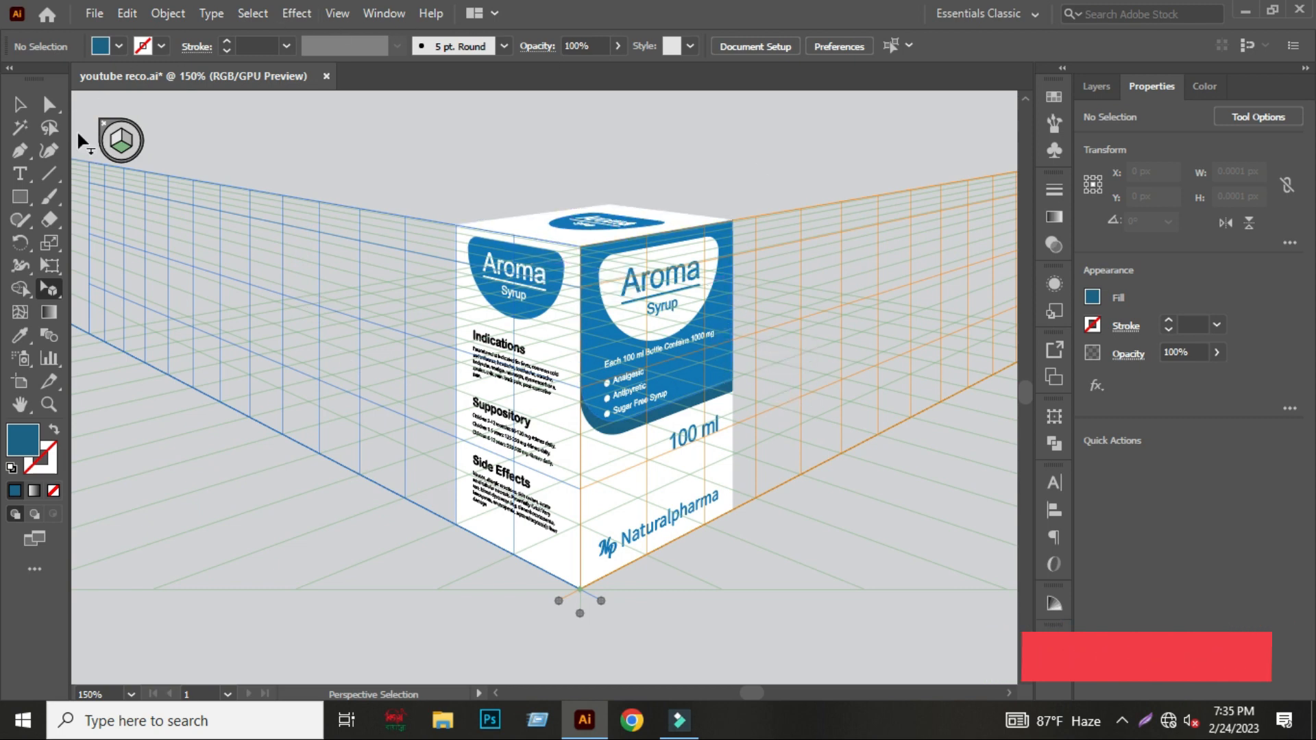
pyautogui.moveTo(46, 288); pyautogui.dragTo(131, 293)
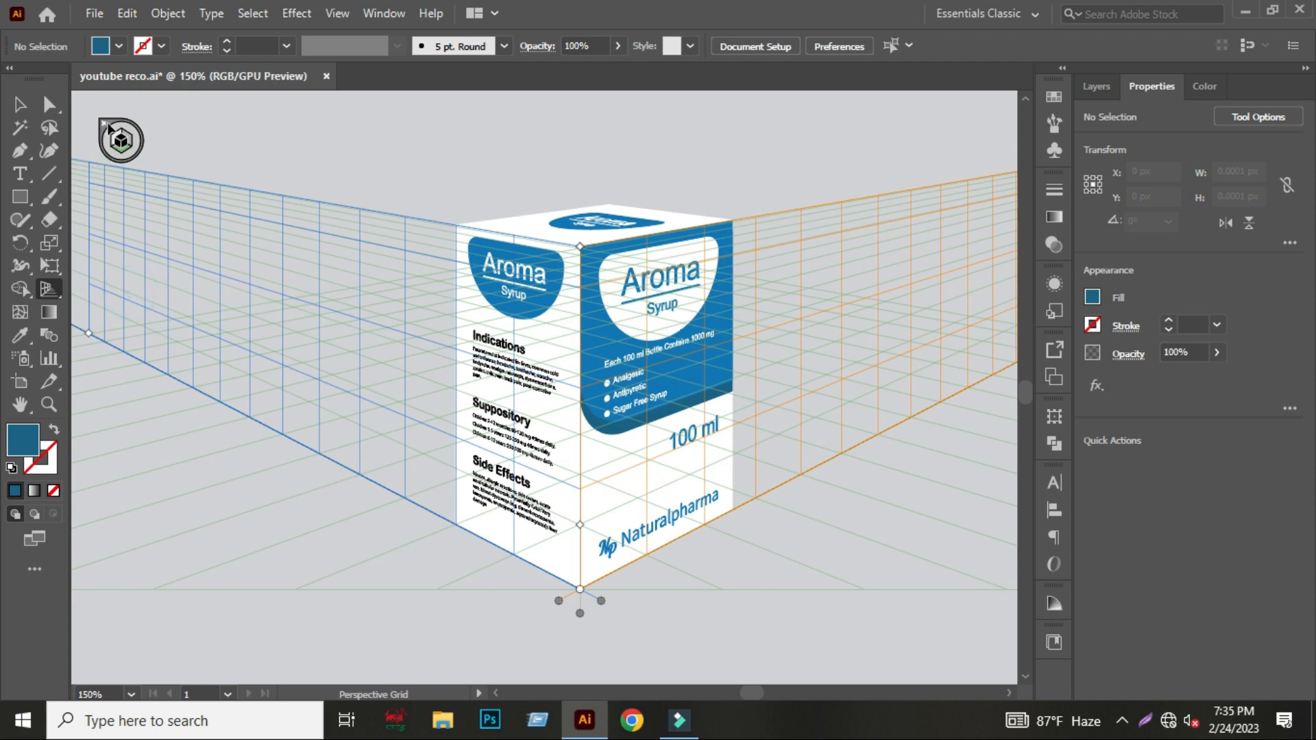
pyautogui.click(103, 124)
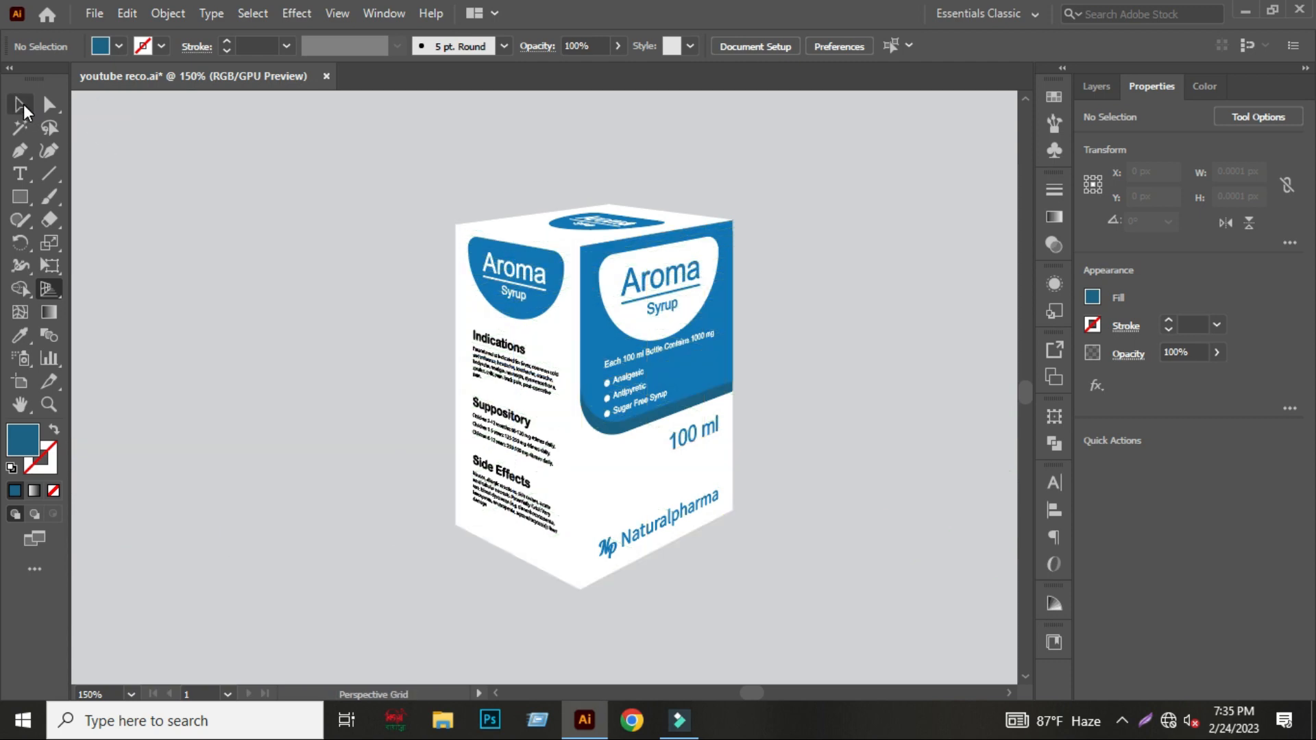
# Select the narrow, wide and top panels of the box and group them into one object.
pyautogui.click(23, 108)
pyautogui.click(342, 236)
pyautogui.scroll(-1, 340, 235)
pyautogui.moveTo(335, 207); pyautogui.dragTo(635, 488)
pyautogui.rightClick(591, 328)
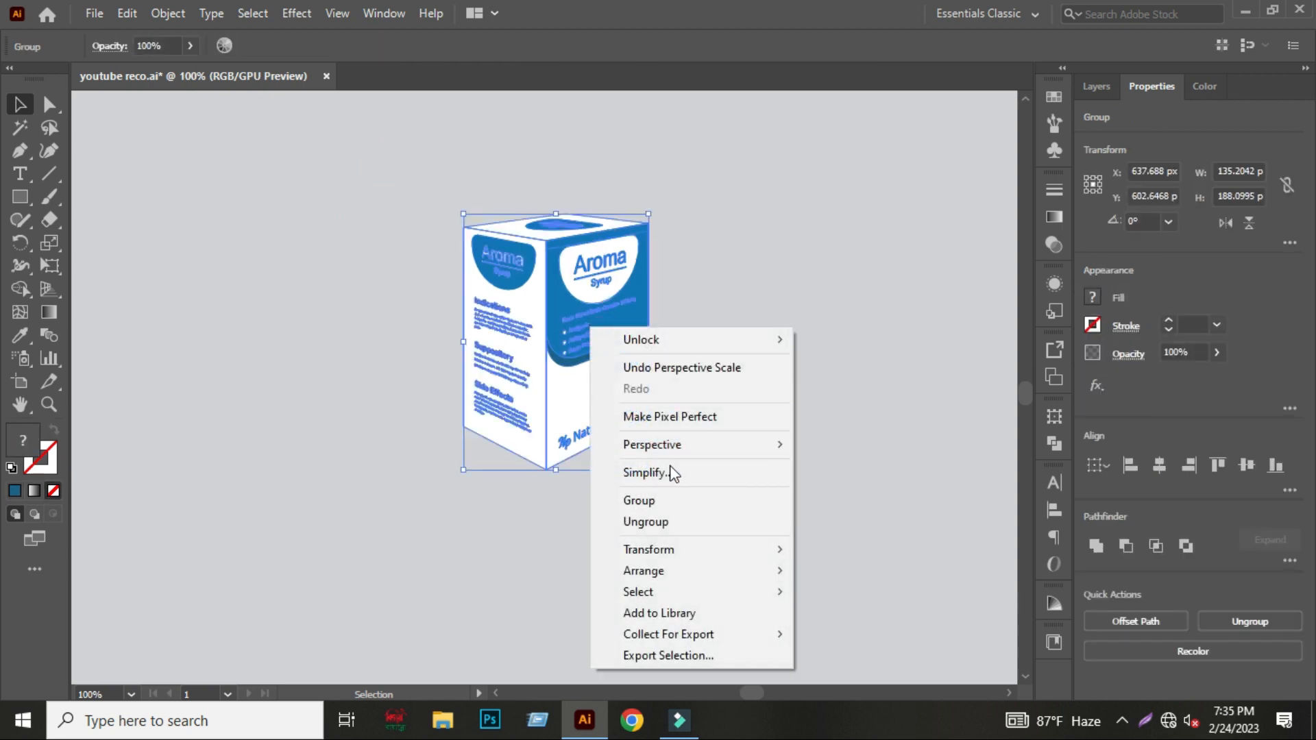
pyautogui.click(660, 502)
pyautogui.click(612, 472)
# Enlarge the grouped box proportionally to about 323 × 449 px.
pyautogui.scroll(-1, 688, 449)
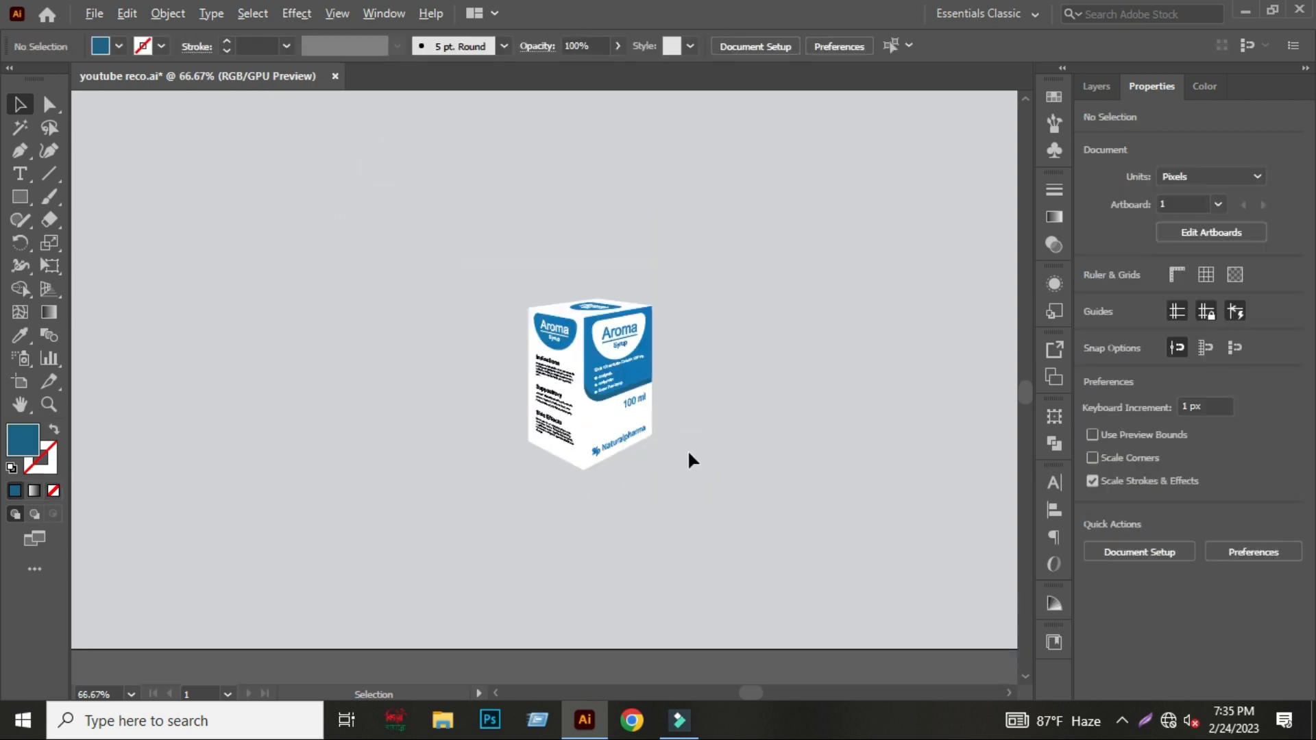
pyautogui.moveTo(706, 403); pyautogui.dragTo(629, 435)
pyautogui.moveTo(391, 267); pyautogui.dragTo(620, 491)
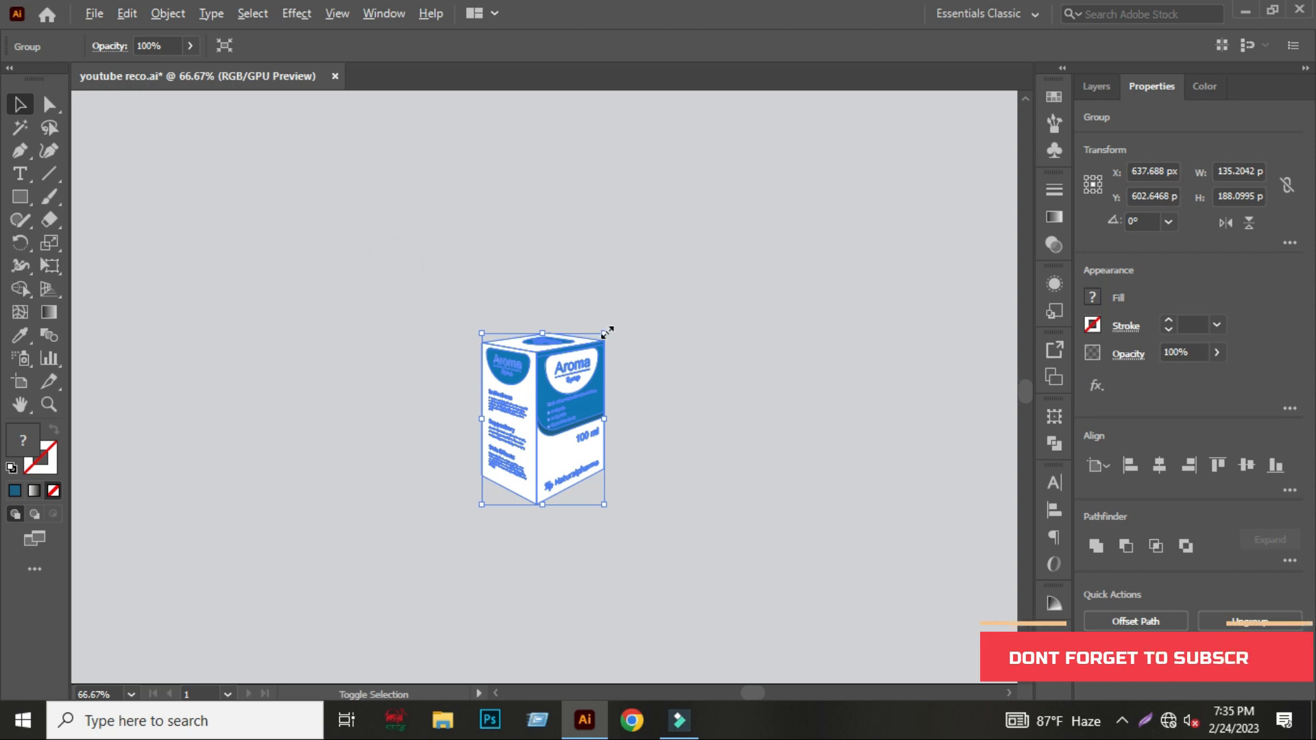
pyautogui.moveTo(608, 333); pyautogui.dragTo(693, 223)
pyautogui.click(752, 285)
pyautogui.scroll(-2, 735, 322)
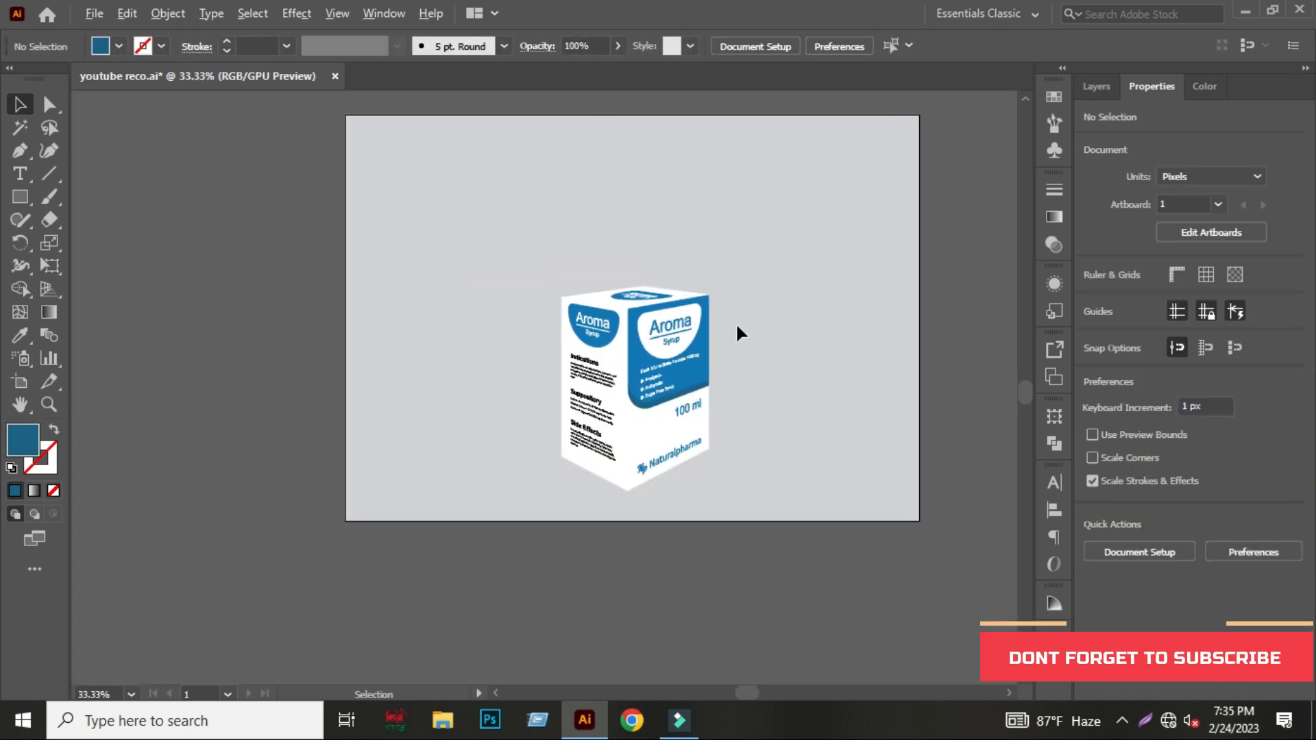
# Reposition the box near the middle of the artboard, centred at about X 616 px, Y 439 px.
pyautogui.moveTo(644, 357); pyautogui.dragTo(618, 287)
pyautogui.scroll(1, 705, 244)
pyautogui.click(795, 301)
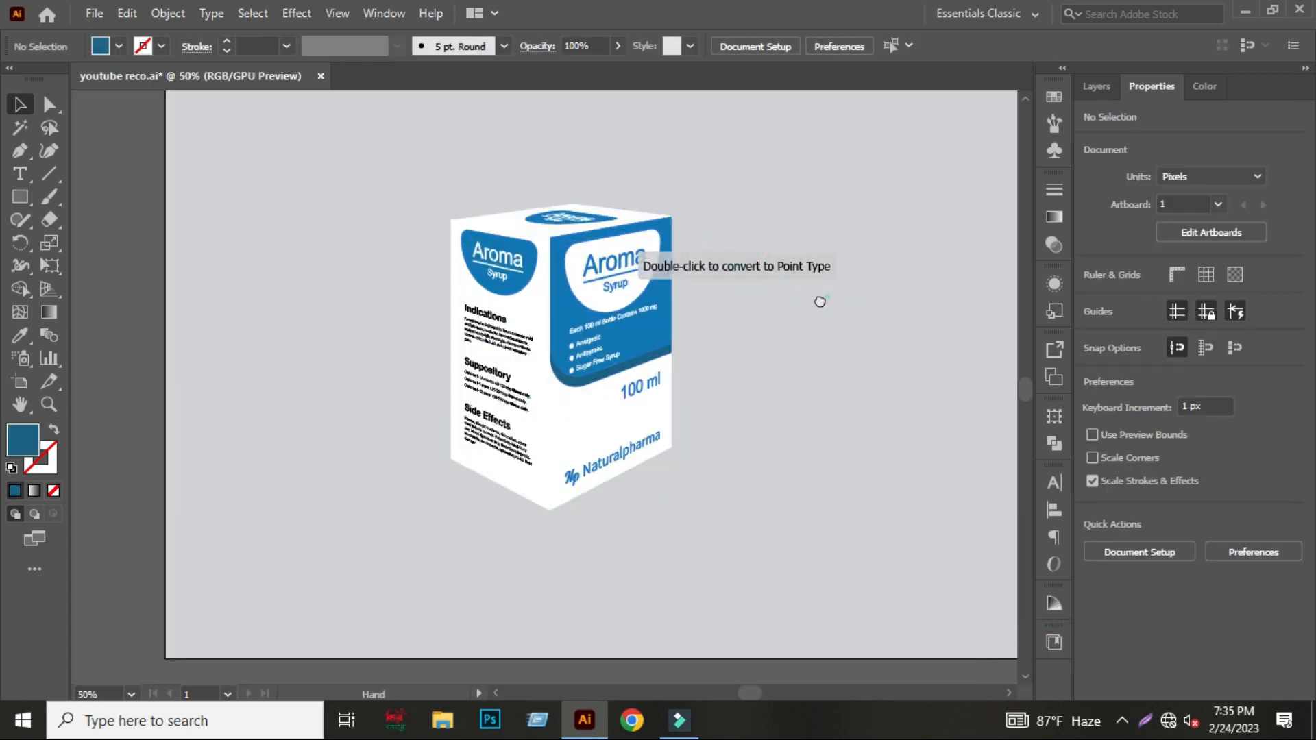
pyautogui.moveTo(820, 302); pyautogui.dragTo(794, 278)
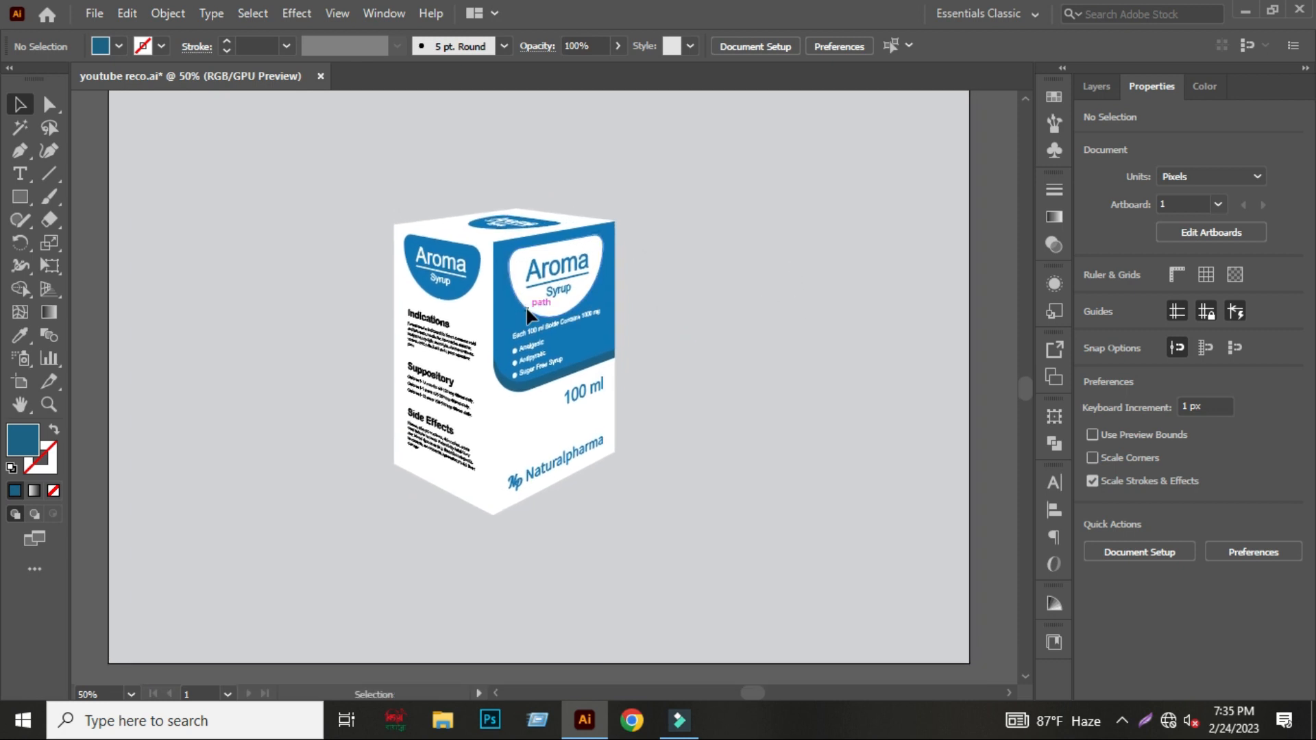
pyautogui.moveTo(526, 310); pyautogui.dragTo(551, 301)
pyautogui.click(727, 258)
pyautogui.moveTo(723, 265); pyautogui.dragTo(716, 299)
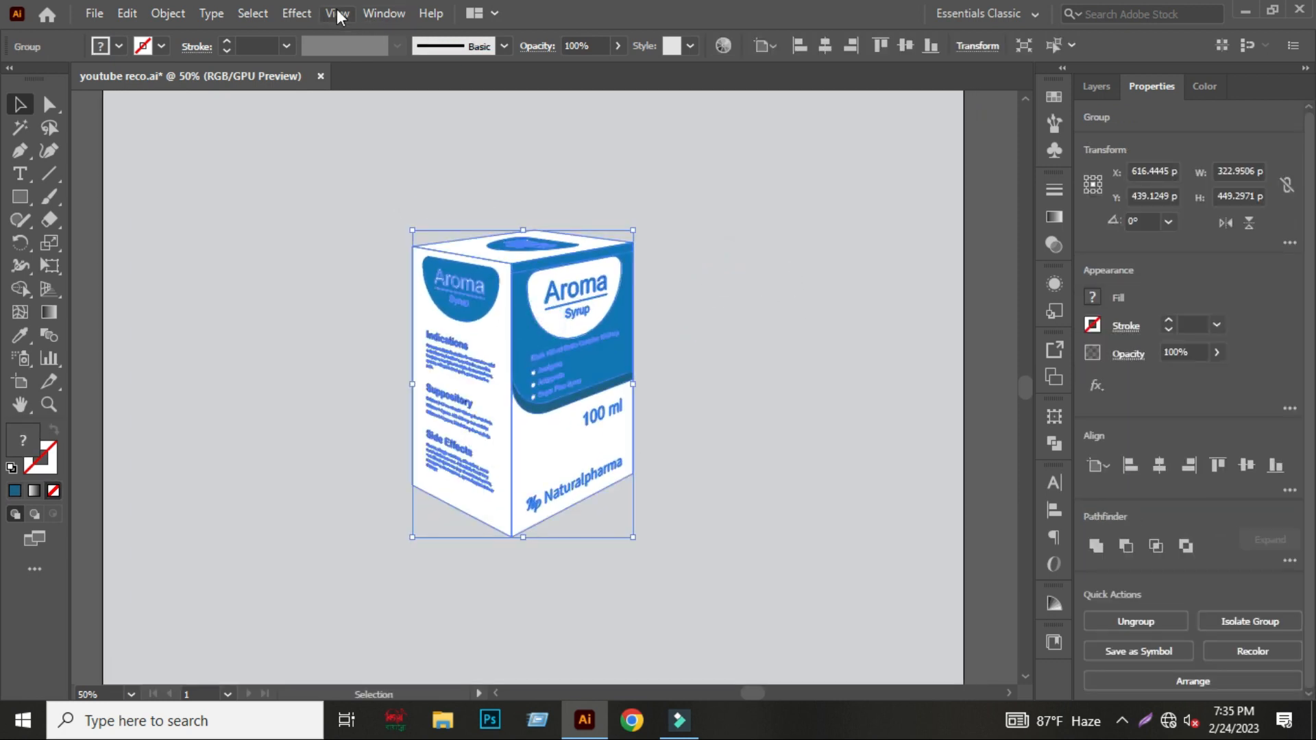
# Add a Multiply drop shadow effect to the box group and set its X offset to 0 px.
pyautogui.click(297, 13)
pyautogui.moveTo(335, 236)
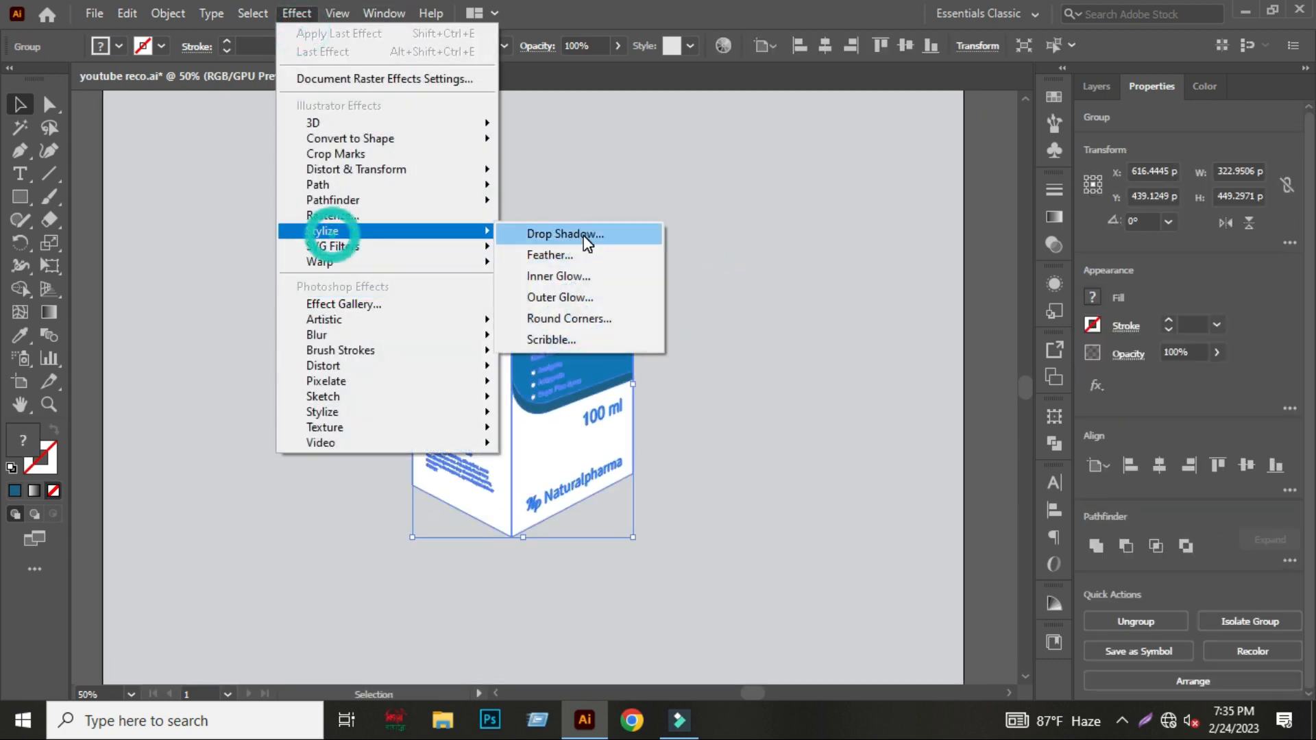
pyautogui.click(572, 236)
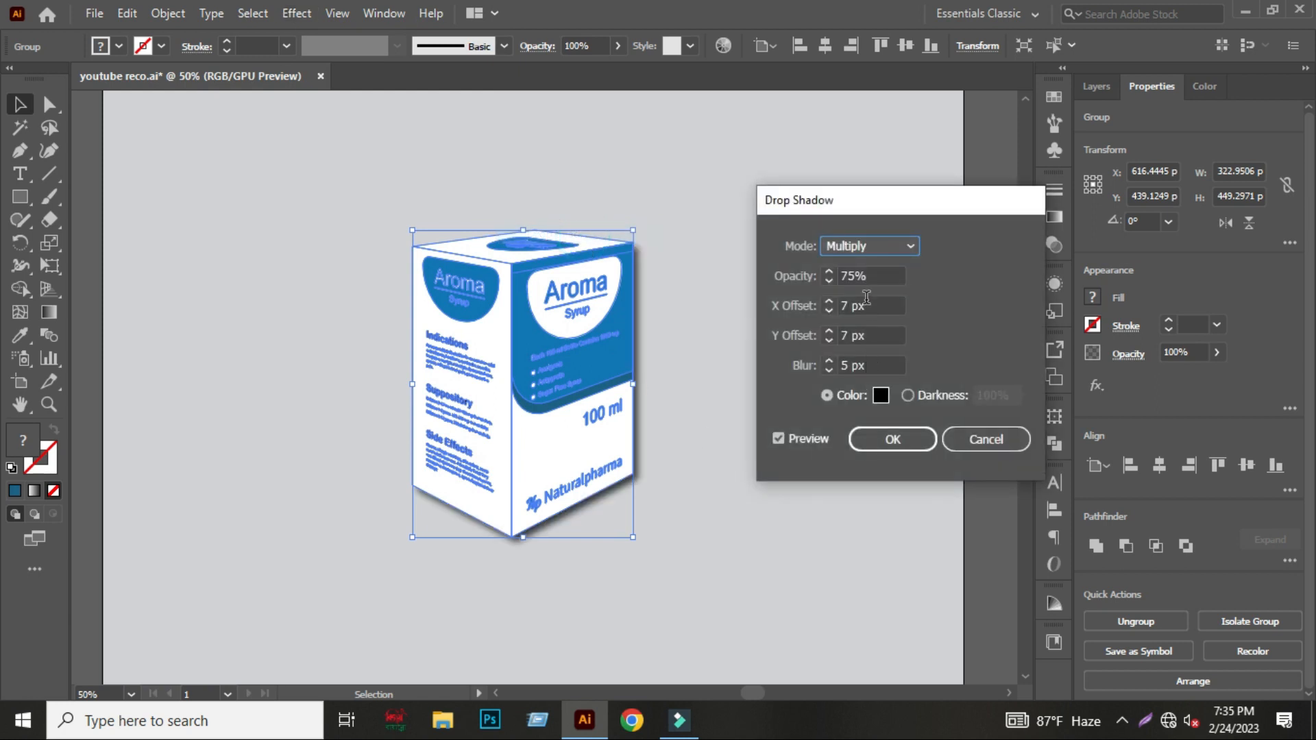
pyautogui.click(871, 303)
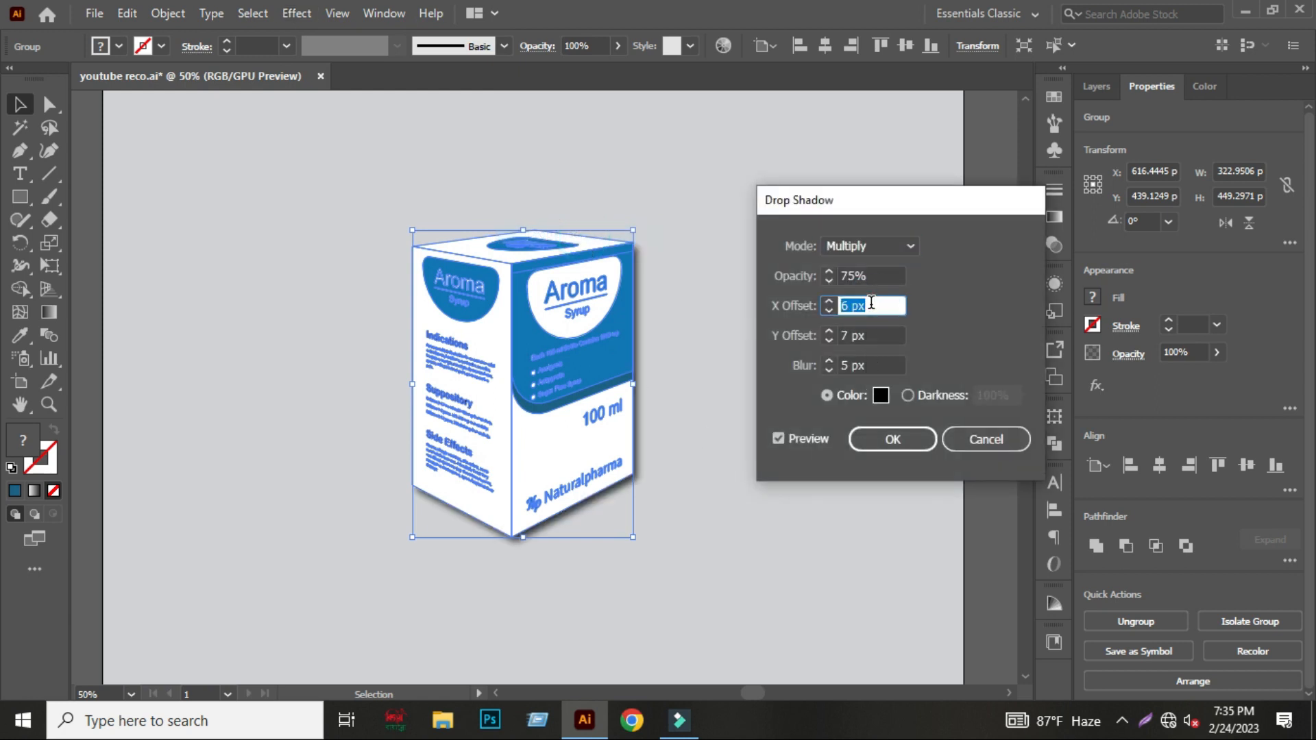
pyautogui.press('Down')
pyautogui.press('Down')
pyautogui.press('Down')
pyautogui.press('Down')
pyautogui.press('Down')
pyautogui.press('Down')
# Set the drop shadow's Y offset to 1 px and its blur to 1 px.
pyautogui.click(873, 339)
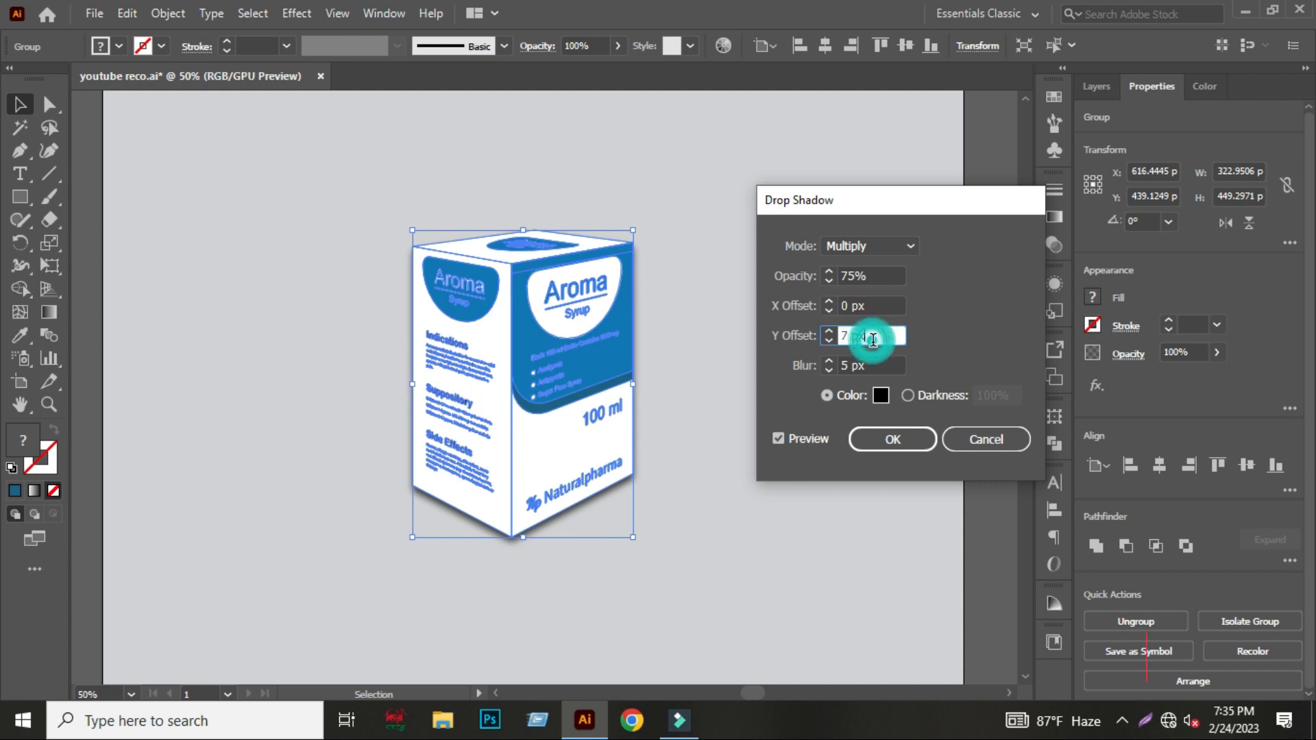
pyautogui.press('Down')
pyautogui.press('Down')
pyautogui.press('Down')
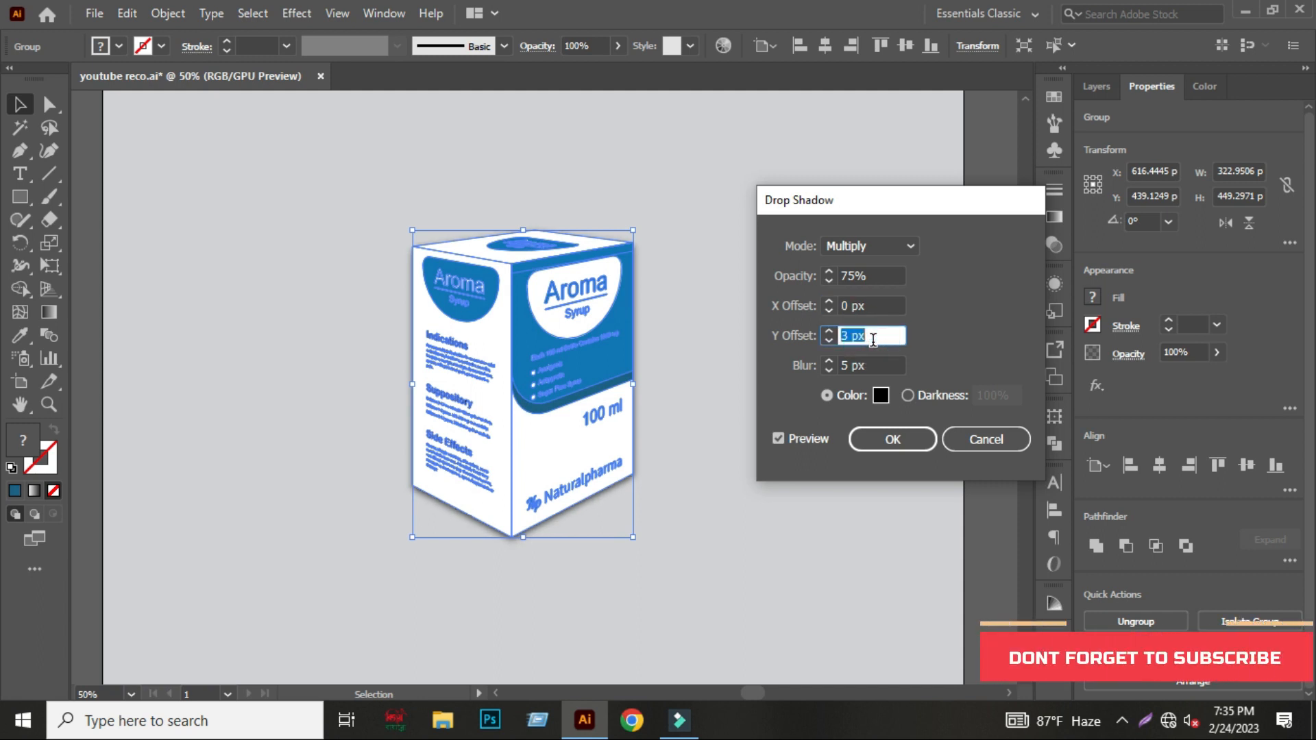
pyautogui.click(881, 367)
pyautogui.press('Down')
pyautogui.press('Down')
pyautogui.press('Down')
pyautogui.press('Down')
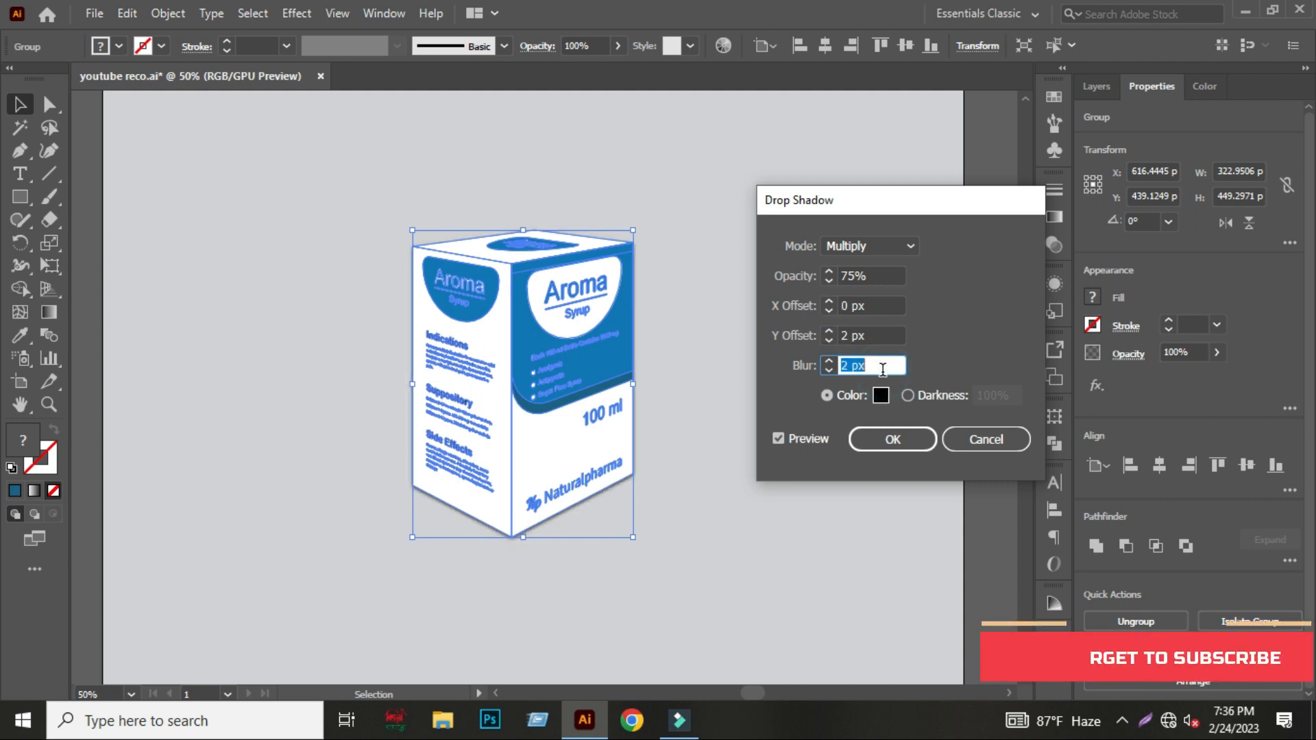
pyautogui.click(866, 336)
pyautogui.press('Down')
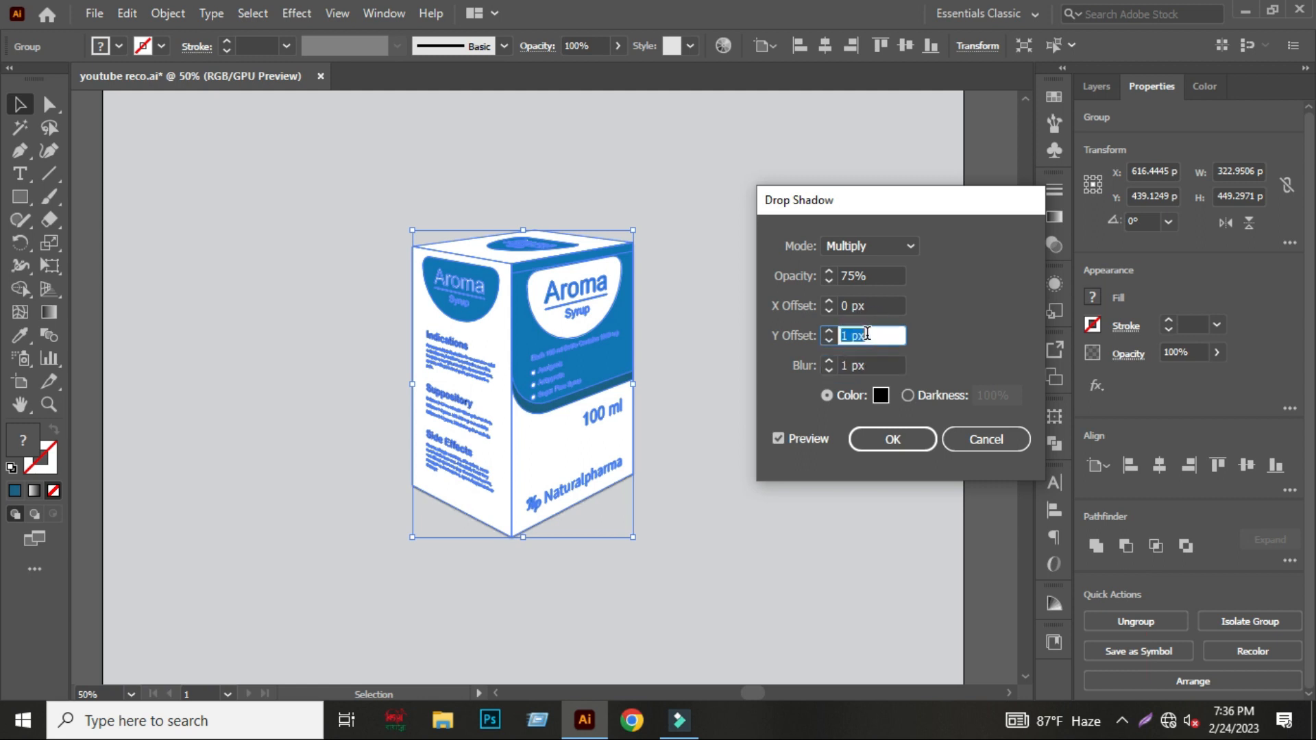
# Lower the drop shadow's opacity to 39% and apply the effect to the box.
pyautogui.click(879, 272)
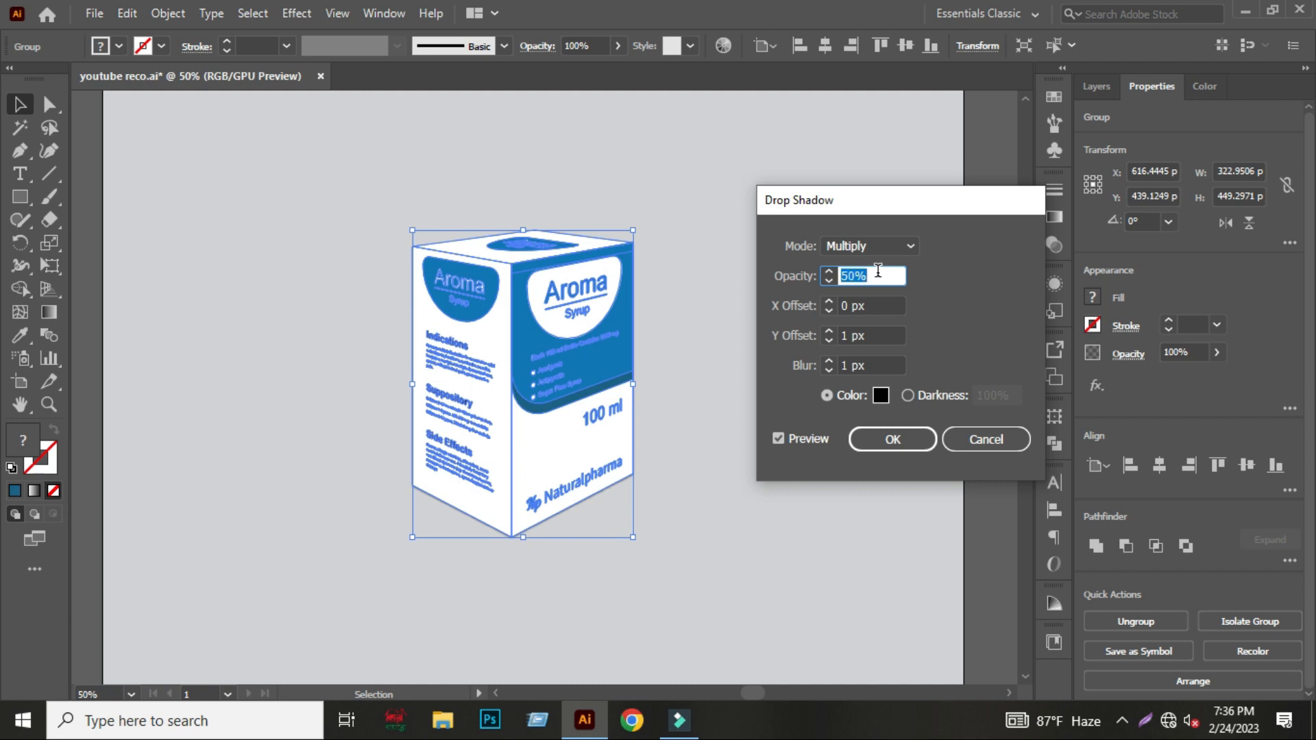
pyautogui.click(892, 442)
pyautogui.click(798, 441)
pyautogui.keyDown('alt'); pyautogui.scroll(2, 603, 471); pyautogui.keyUp('alt')
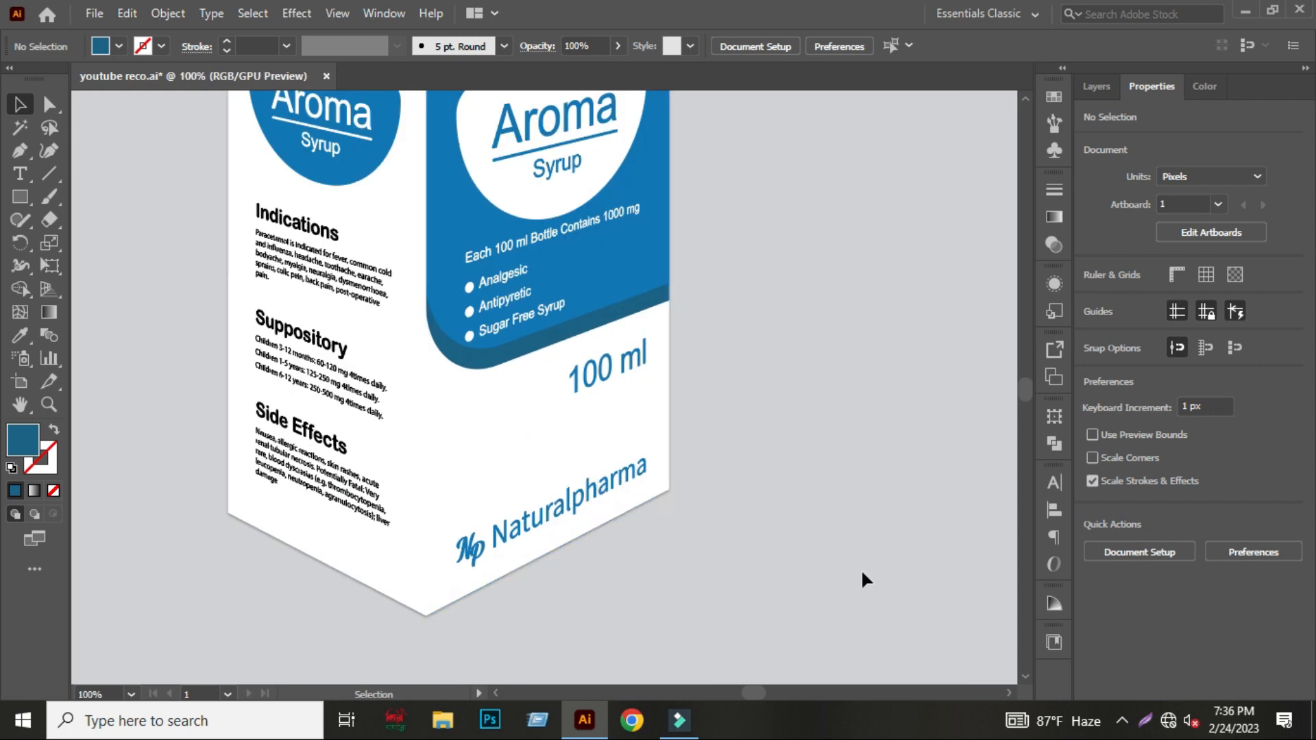
pyautogui.keyDown('alt'); pyautogui.scroll(-1, 821, 561); pyautogui.keyUp('alt')
pyautogui.moveTo(837, 476); pyautogui.dragTo(811, 455)
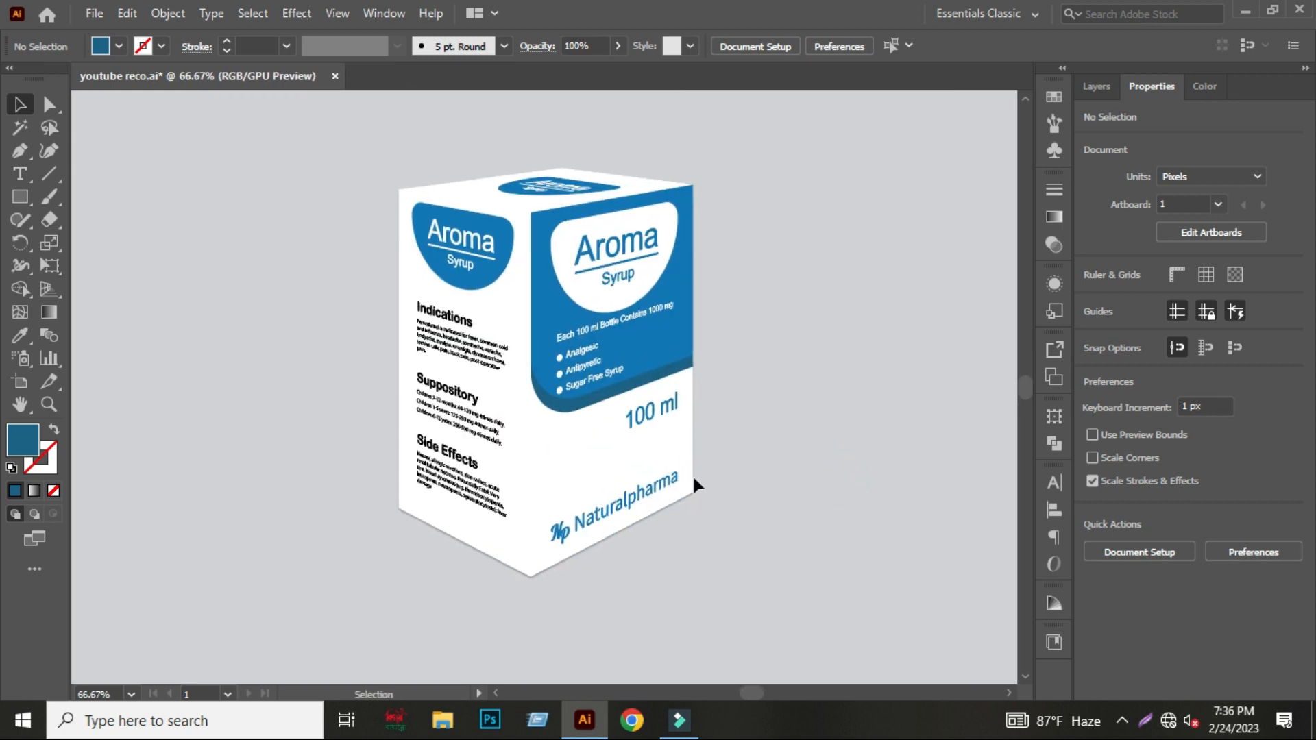
# Edit the box's existing drop shadow and raise its Y offset to 3 px.
pyautogui.click(583, 432)
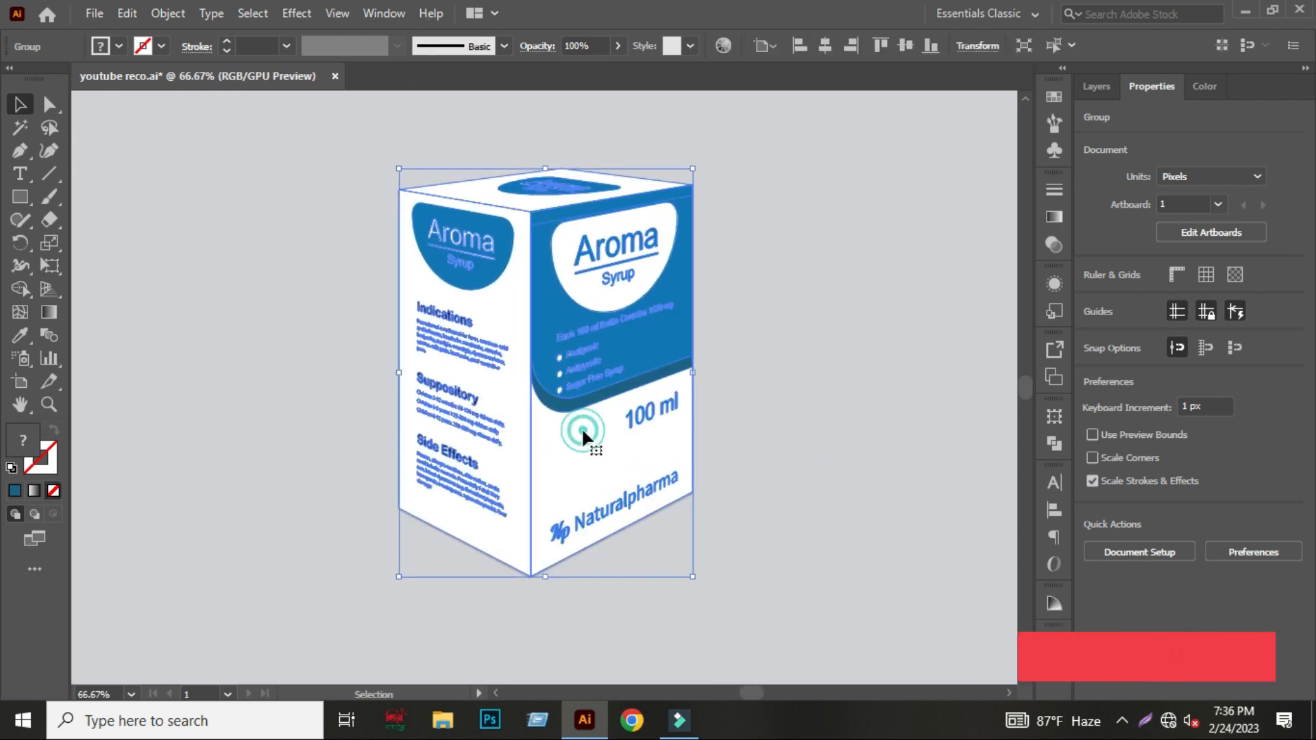
pyautogui.click(1060, 283)
pyautogui.click(881, 351)
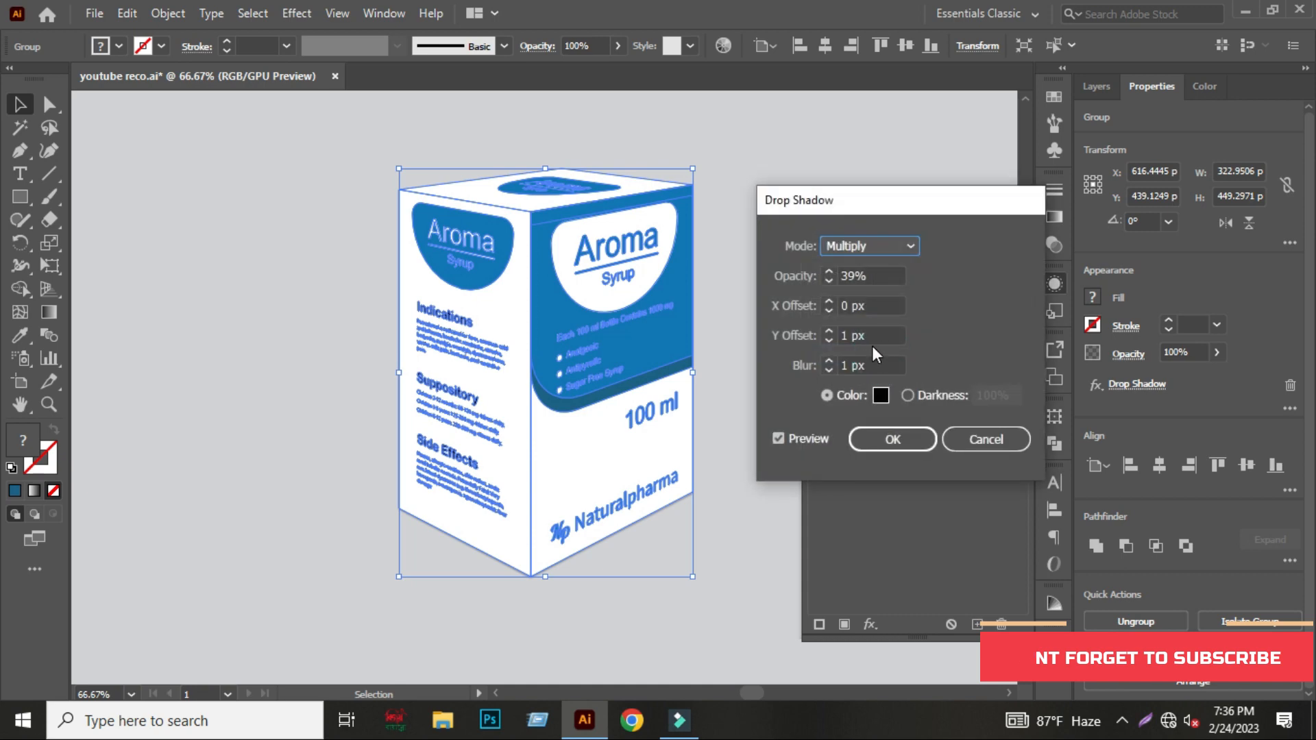
pyautogui.click(879, 339)
pyautogui.press('Up')
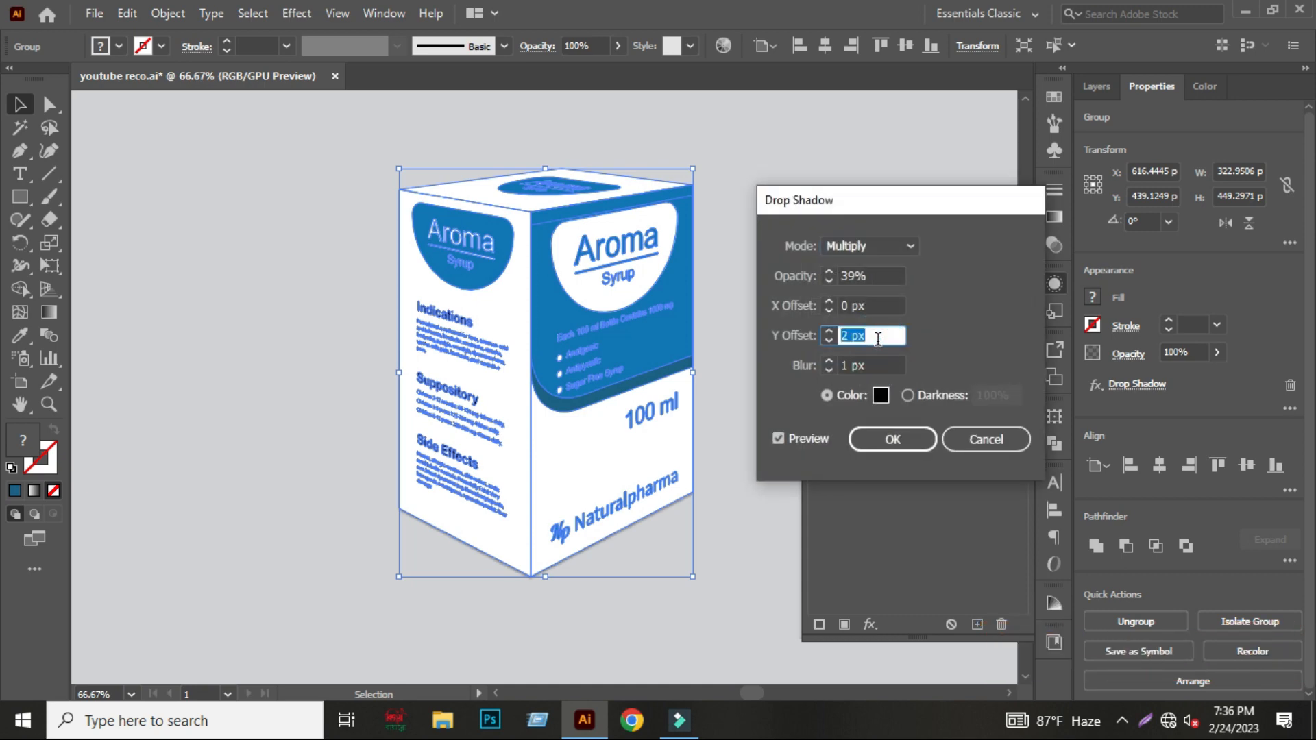
pyautogui.press('Up')
pyautogui.press('Up')
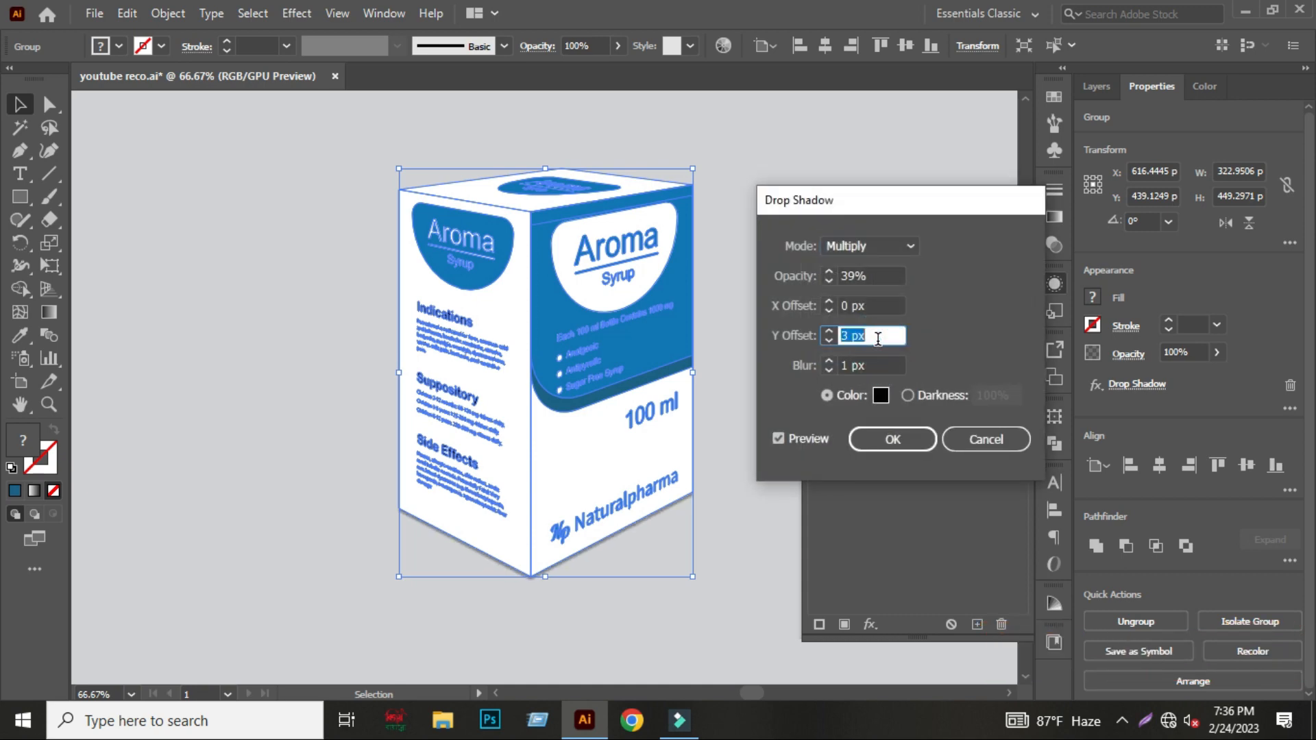
pyautogui.click(879, 442)
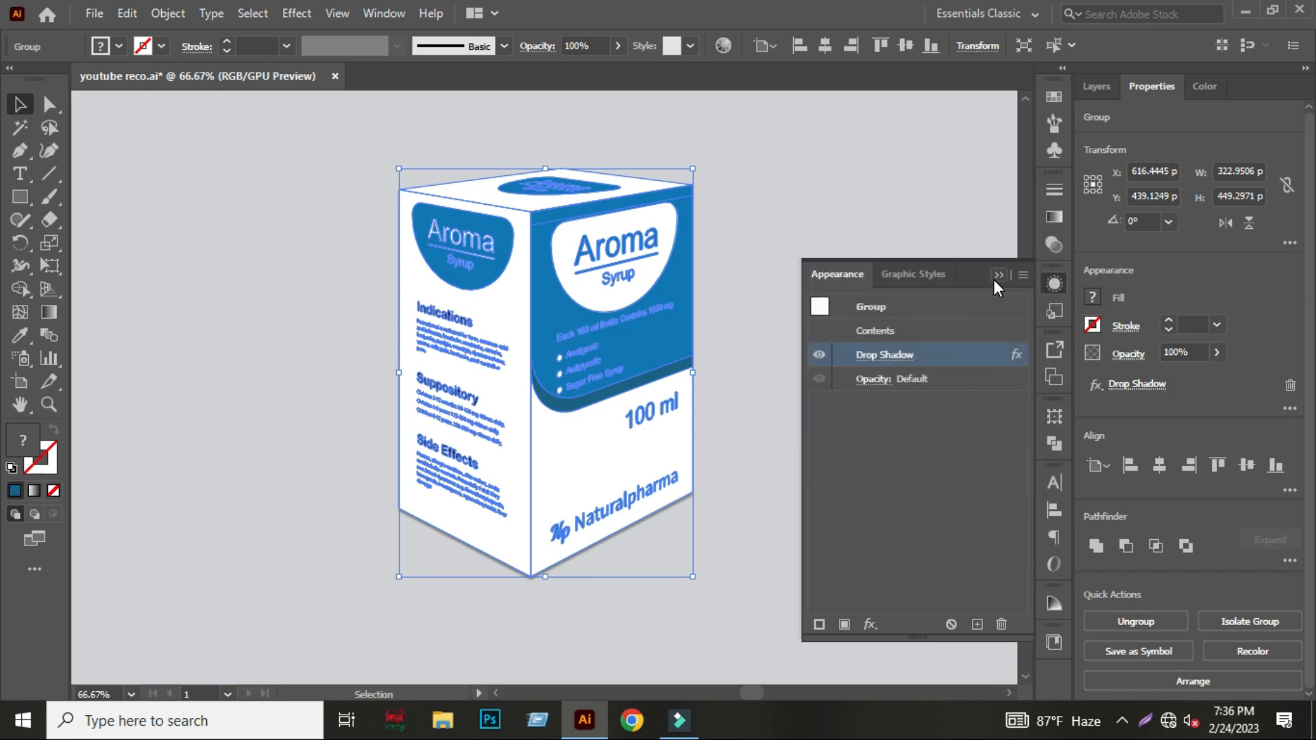
pyautogui.click(907, 353)
# Draw a wide ellipse about 784 × 271 px and place it over the lower part of the box.
pyautogui.hotkey('ctrl', '-')
pyautogui.moveTo(850, 399); pyautogui.dragTo(771, 401)
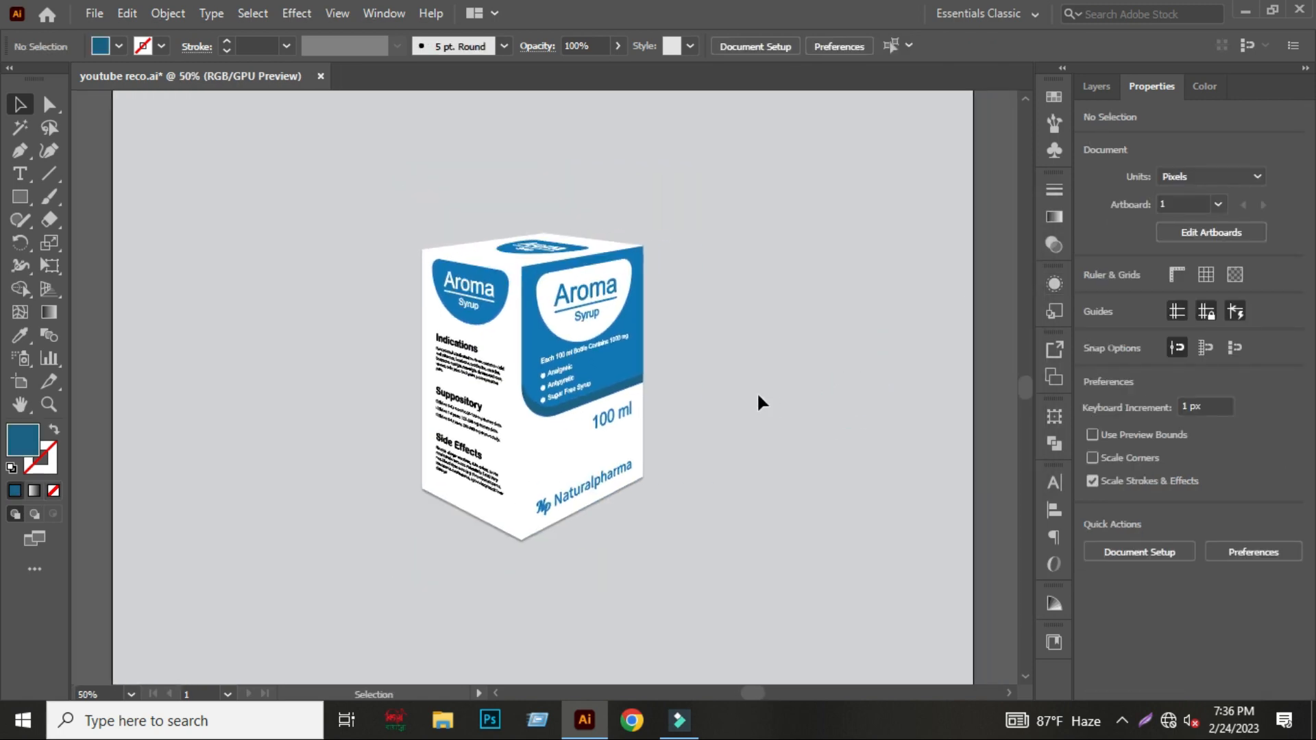
pyautogui.click(20, 197)
pyautogui.click(85, 244)
pyautogui.moveTo(314, 429); pyautogui.dragTo(849, 615)
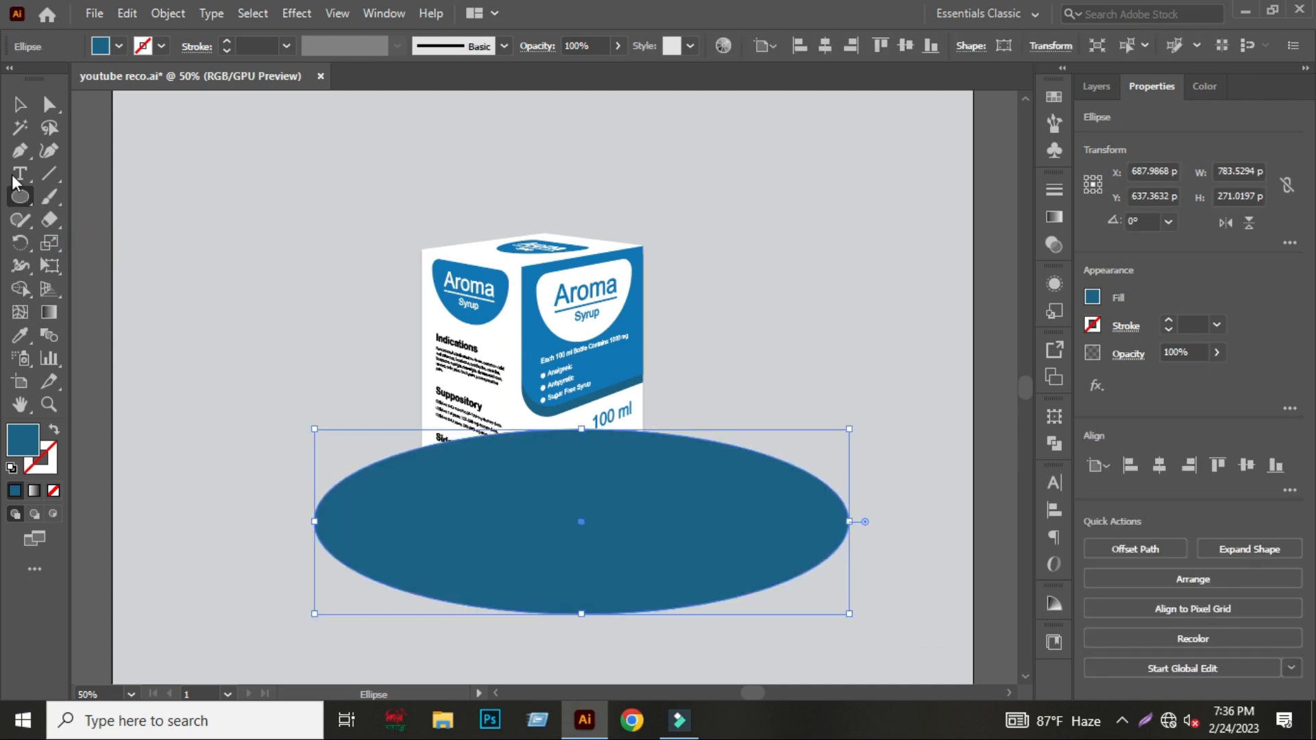
pyautogui.click(16, 109)
pyautogui.moveTo(494, 589); pyautogui.dragTo(425, 569)
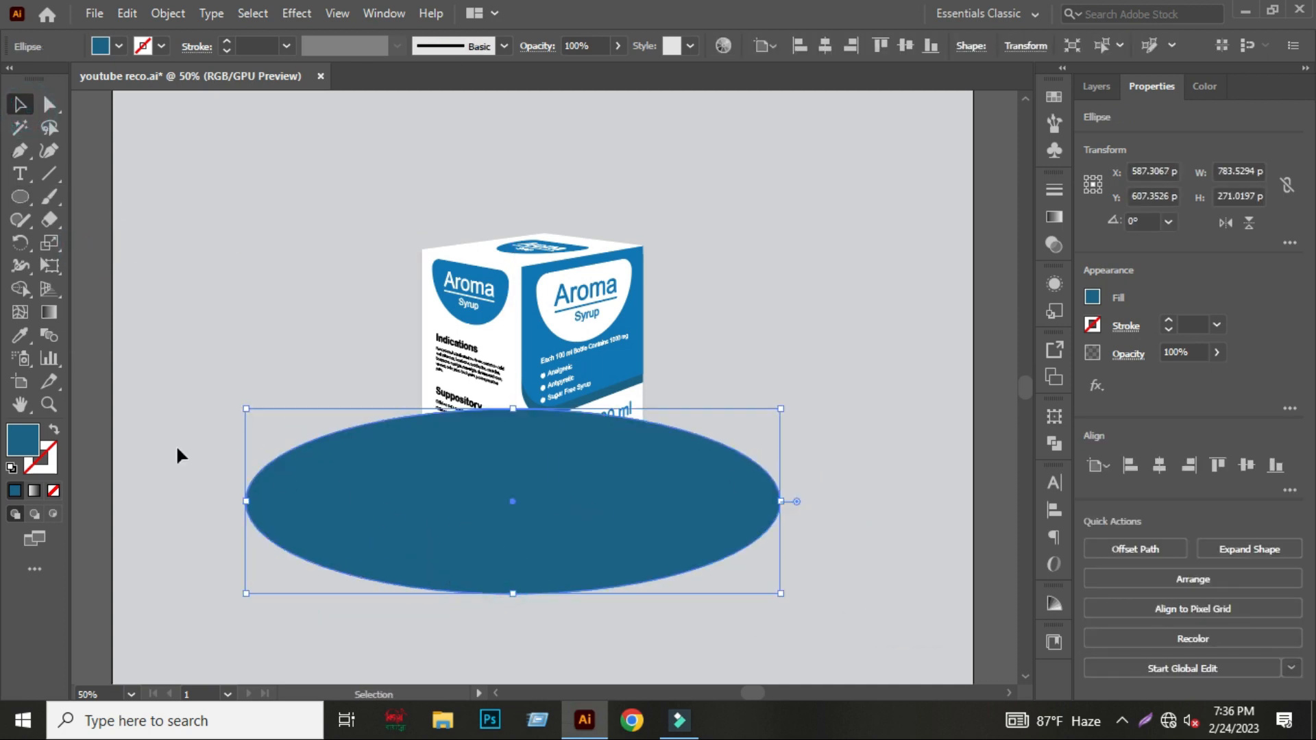
# Fill the ellipse with black (000000).
pyautogui.doubleClick(20, 447)
pyautogui.moveTo(694, 515); pyautogui.dragTo(671, 574)
pyautogui.click(1101, 333)
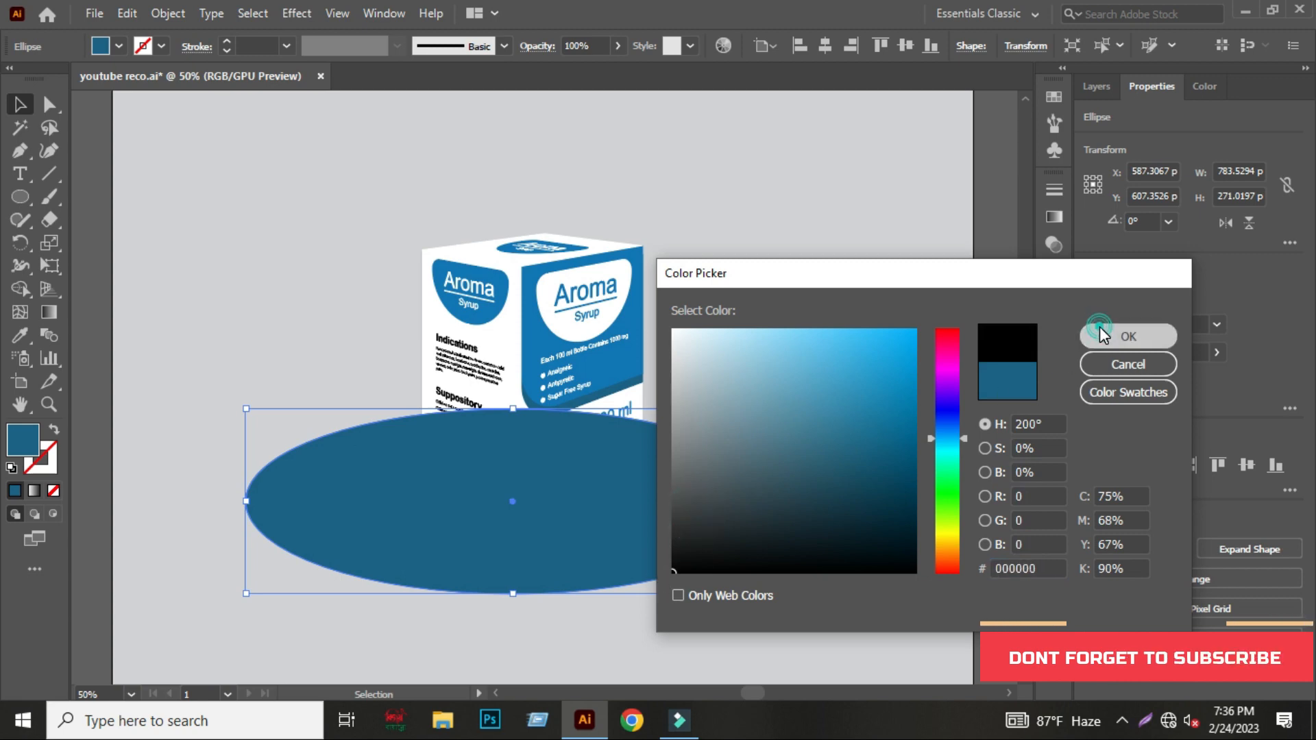
# Apply a Gaussian Blur effect to the black ellipse to soften its edges.
pyautogui.click(314, 12)
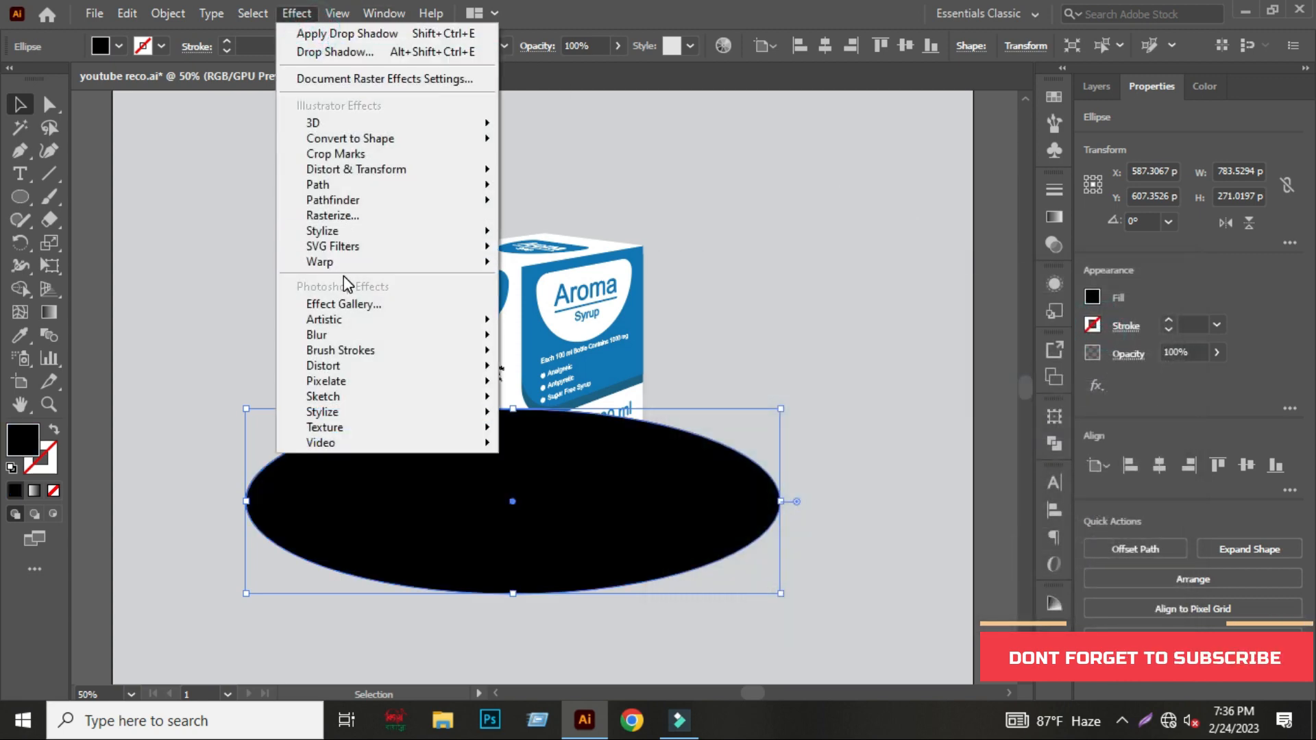
pyautogui.click(328, 335)
pyautogui.click(627, 338)
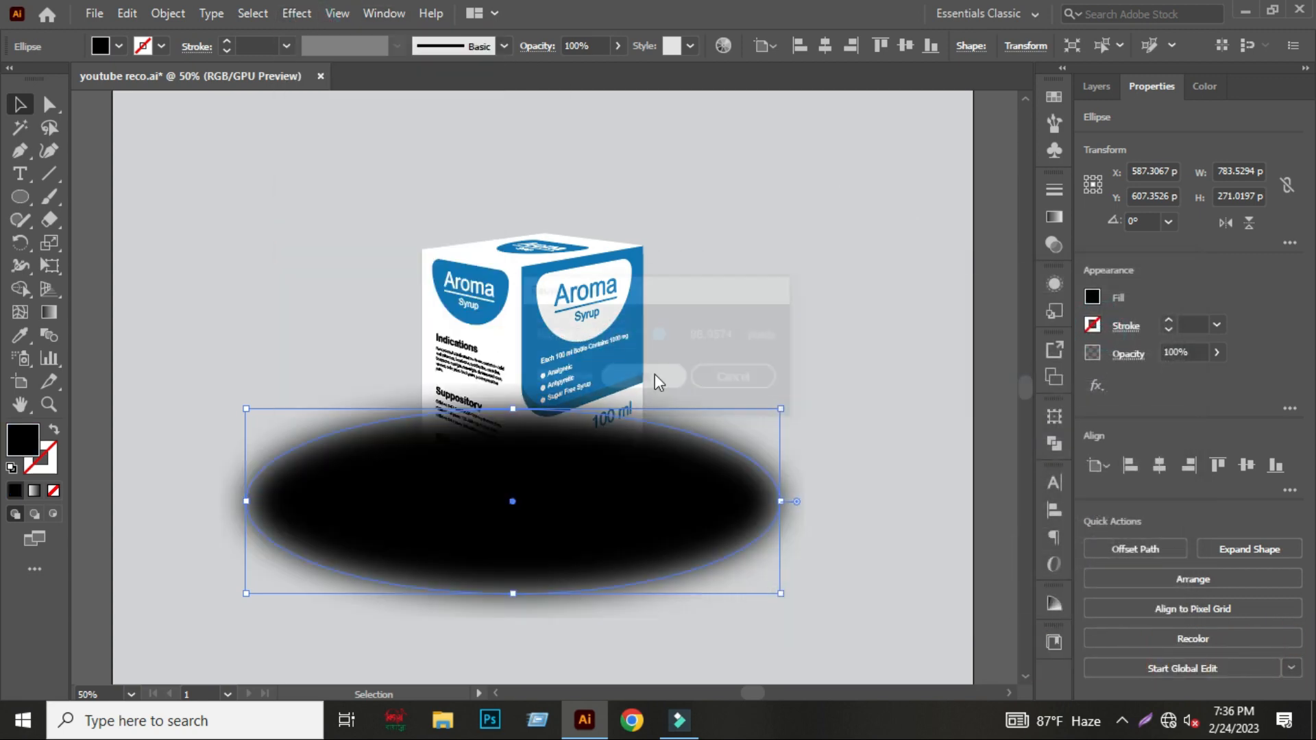
pyautogui.click(660, 379)
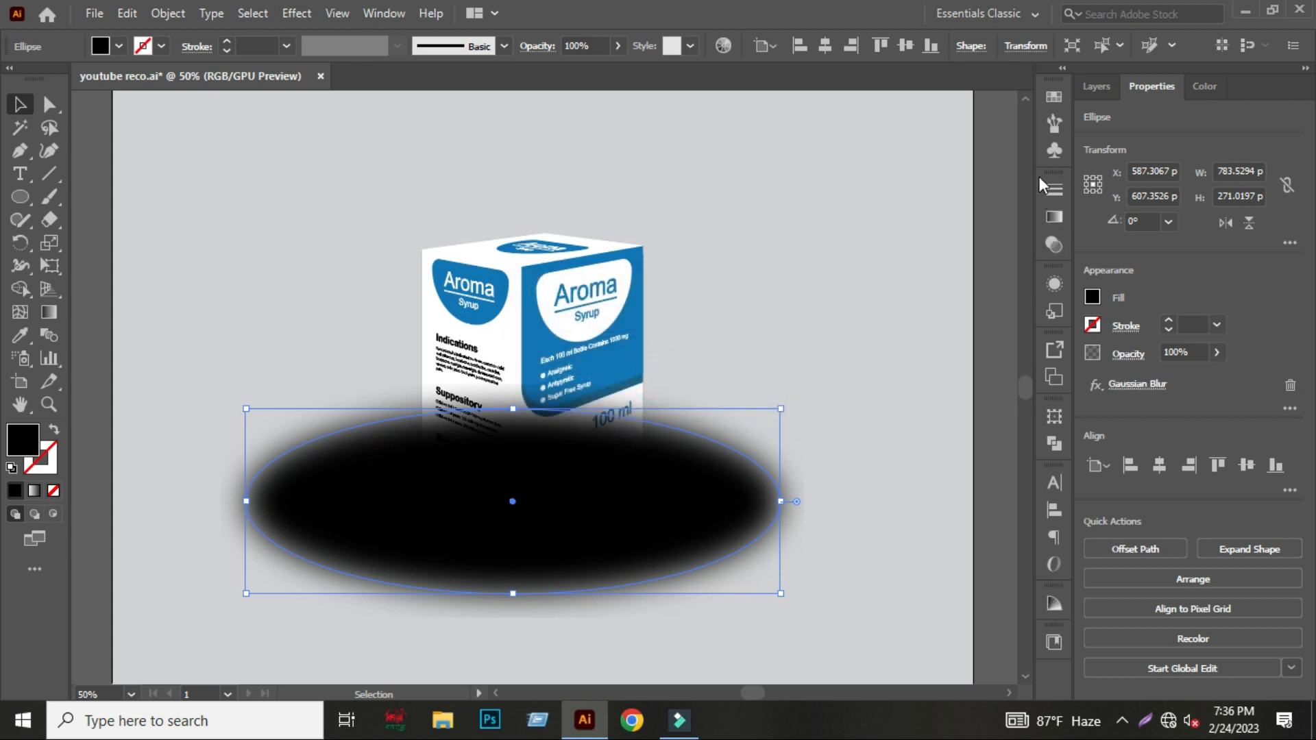
# Set the blurred black ellipse's blending mode to Multiply and its opacity to 10%.
pyautogui.click(1056, 255)
pyautogui.click(867, 210)
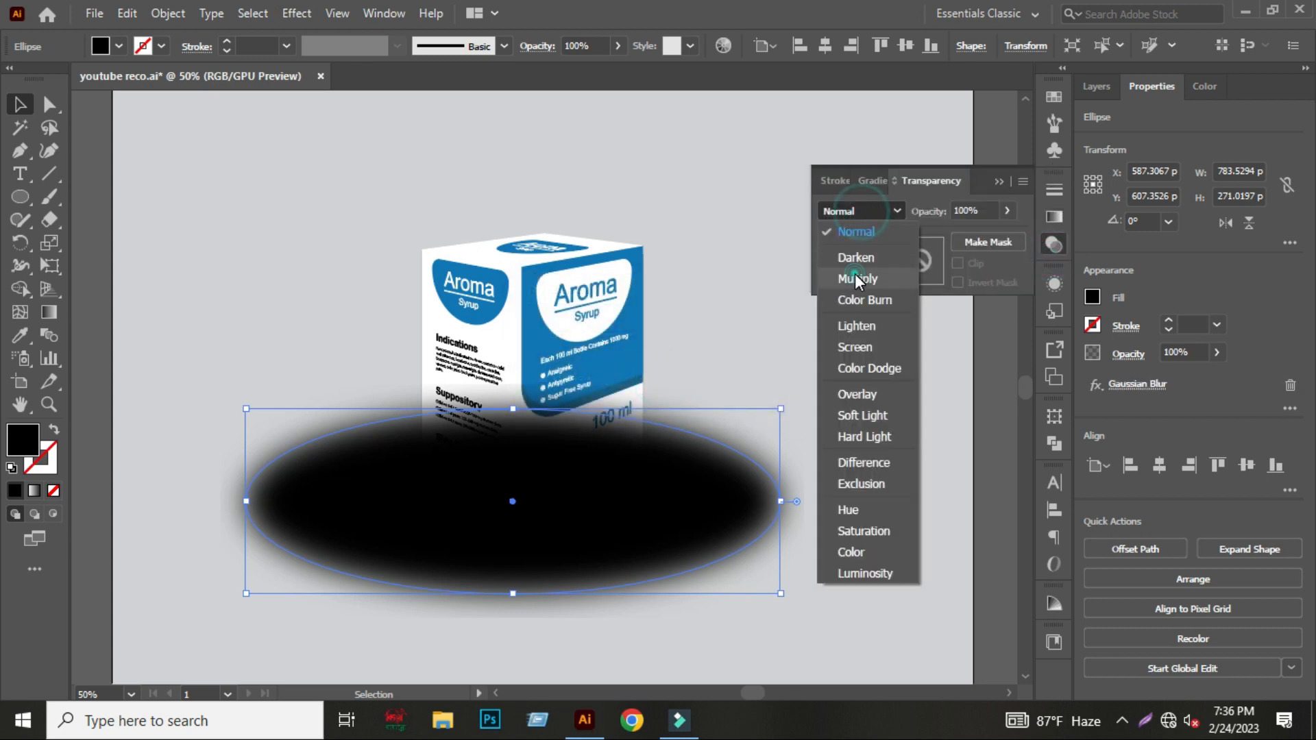
pyautogui.click(855, 273)
pyautogui.click(1006, 210)
pyautogui.click(941, 236)
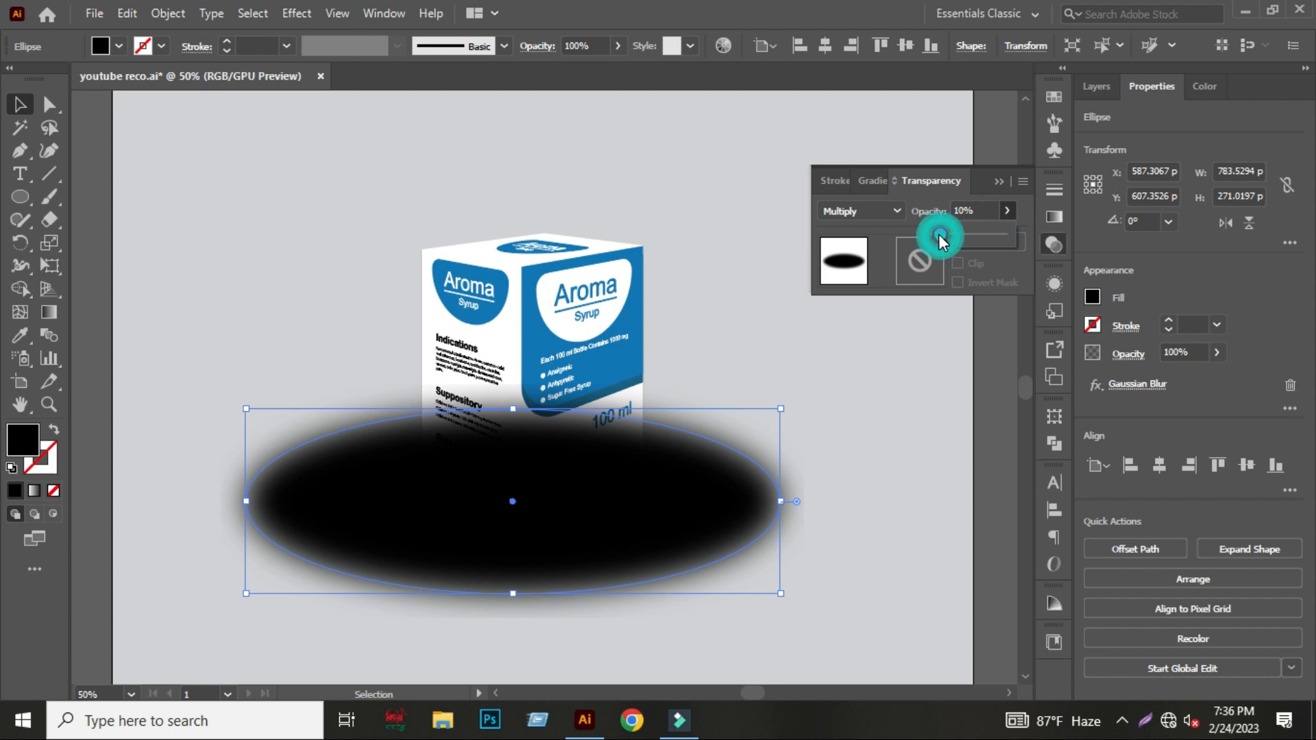
pyautogui.click(717, 269)
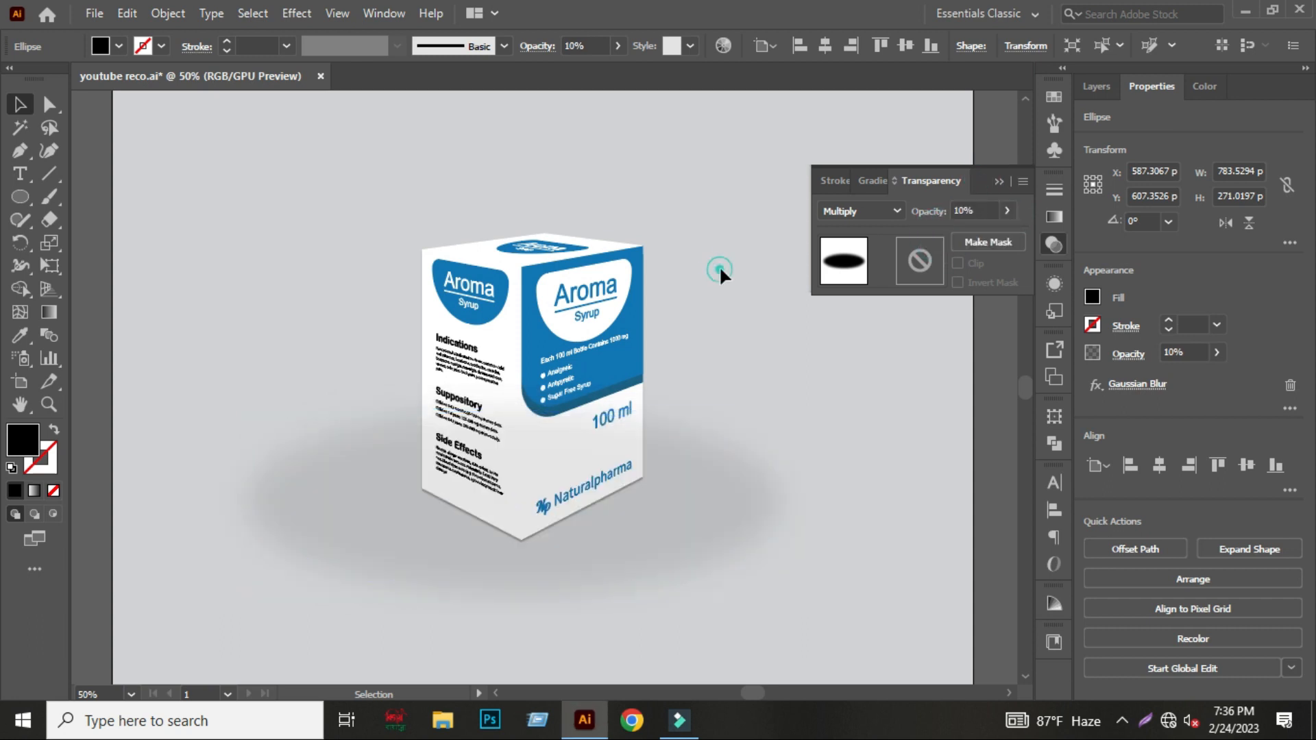
pyautogui.click(995, 182)
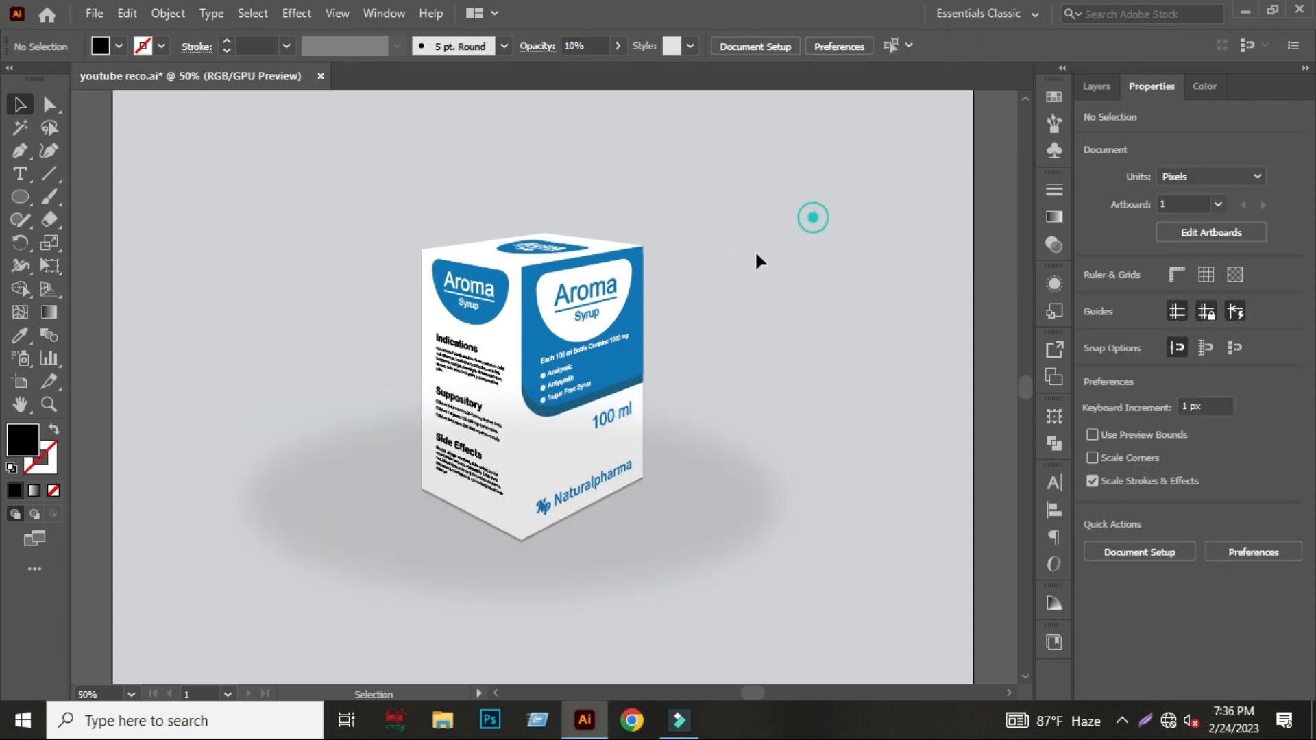
# Bring the box group to the front so it sits above the shadow ellipse.
pyautogui.click(597, 303)
pyautogui.rightClick(598, 303)
pyautogui.moveTo(652, 570)
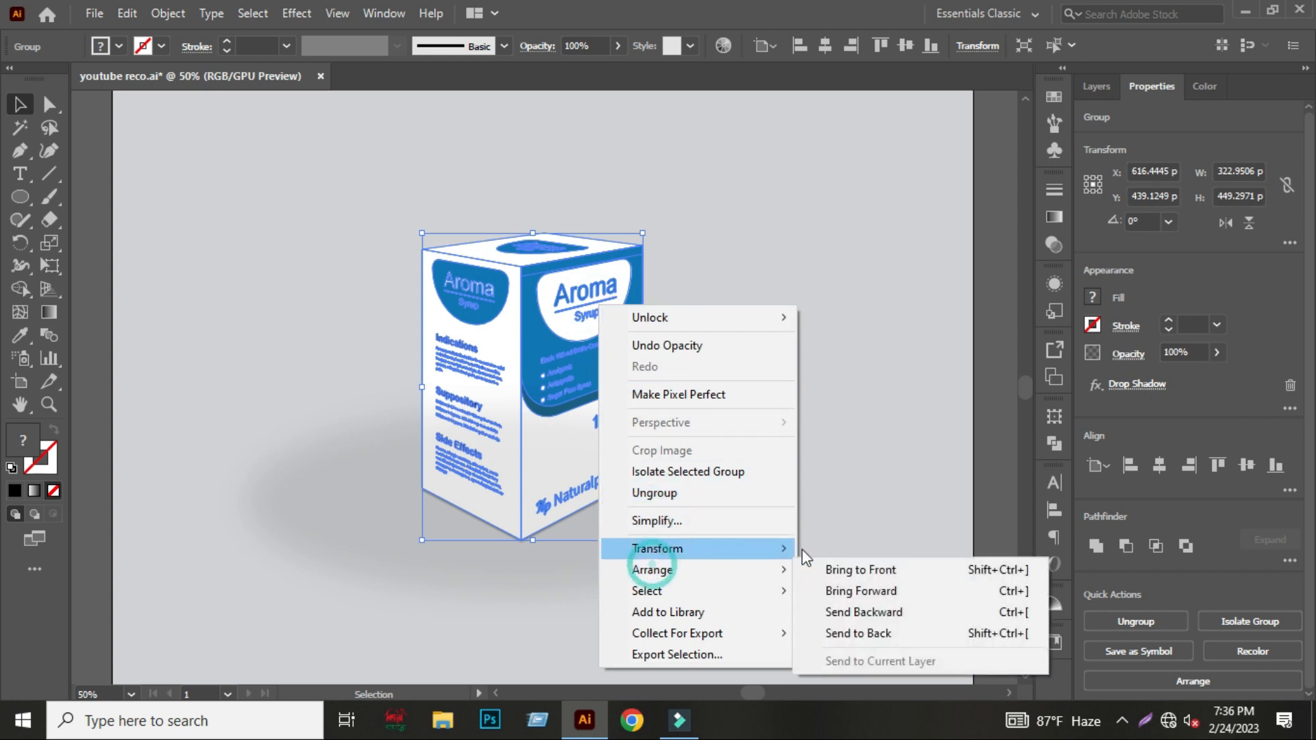
pyautogui.click(836, 566)
pyautogui.click(836, 564)
pyautogui.click(594, 401)
pyautogui.rightClick(578, 331)
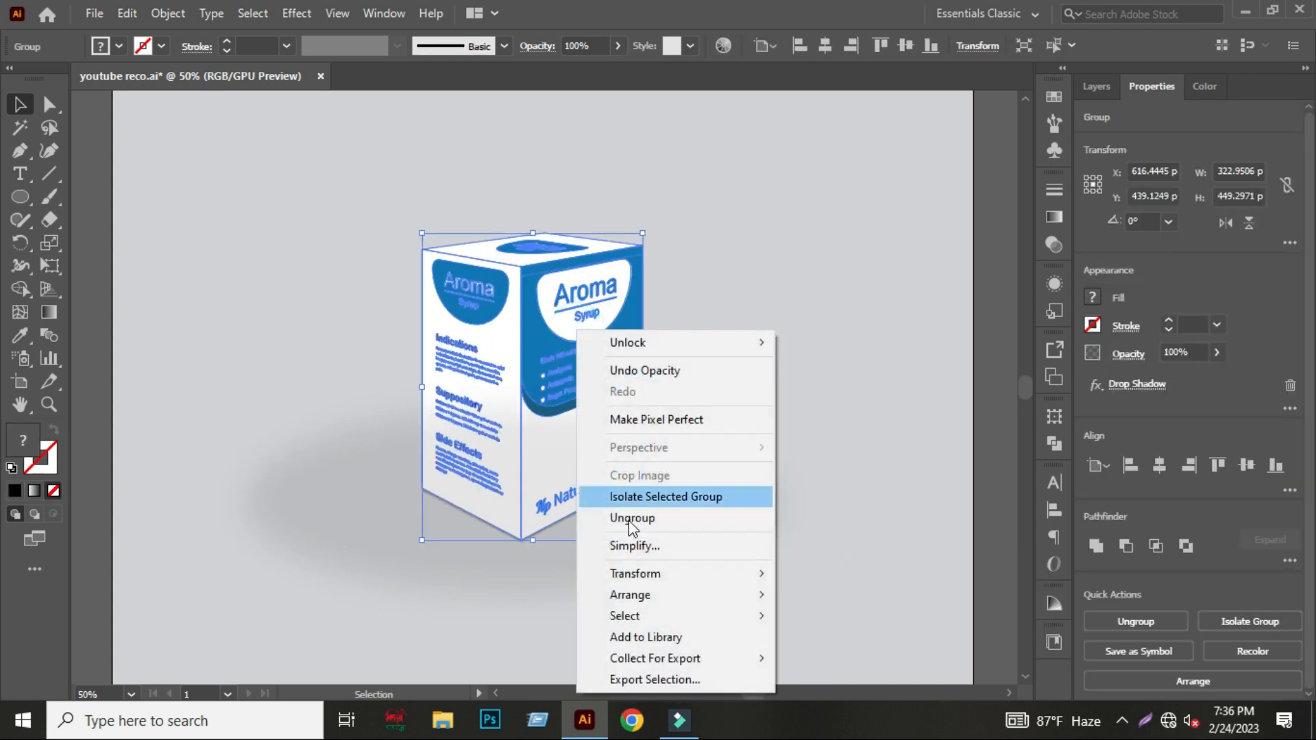
pyautogui.click(632, 591)
pyautogui.click(795, 598)
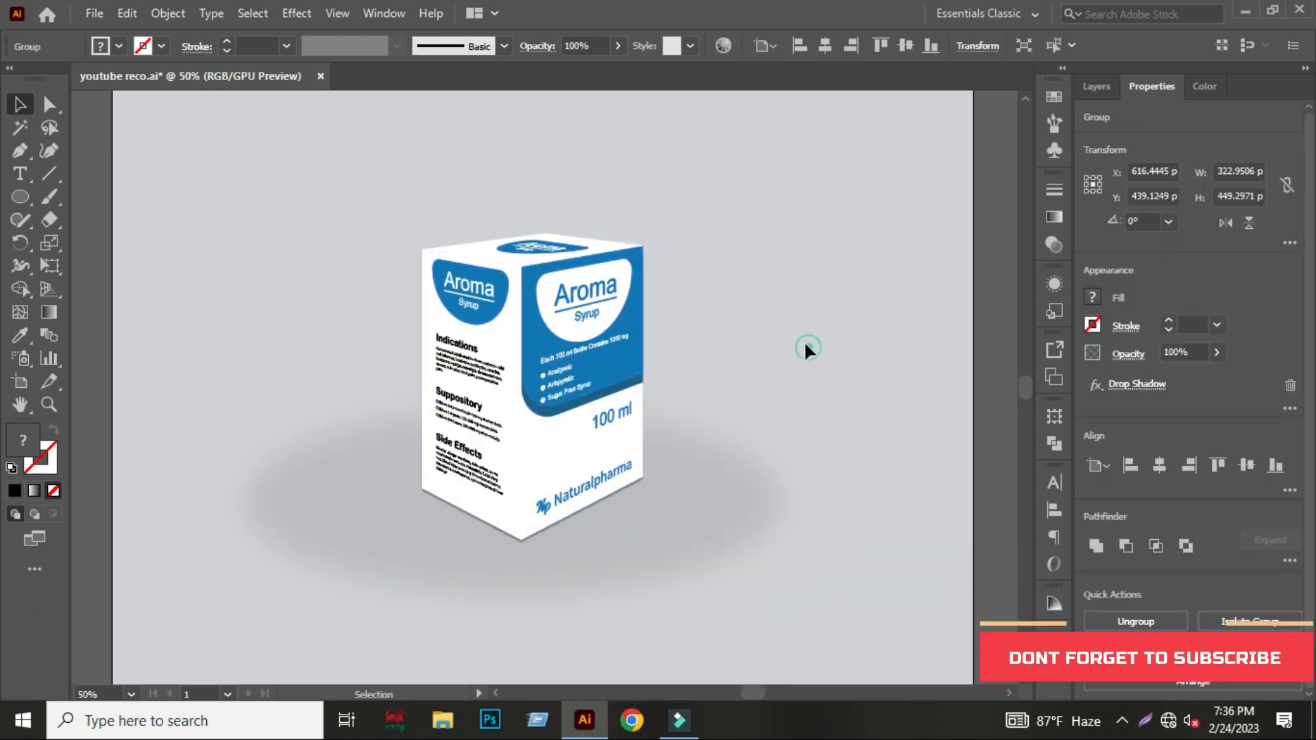
pyautogui.click(804, 340)
# Move the shadow ellipse left to about X 455 px so it extends mostly past the box's left side.
pyautogui.moveTo(688, 504); pyautogui.dragTo(597, 502)
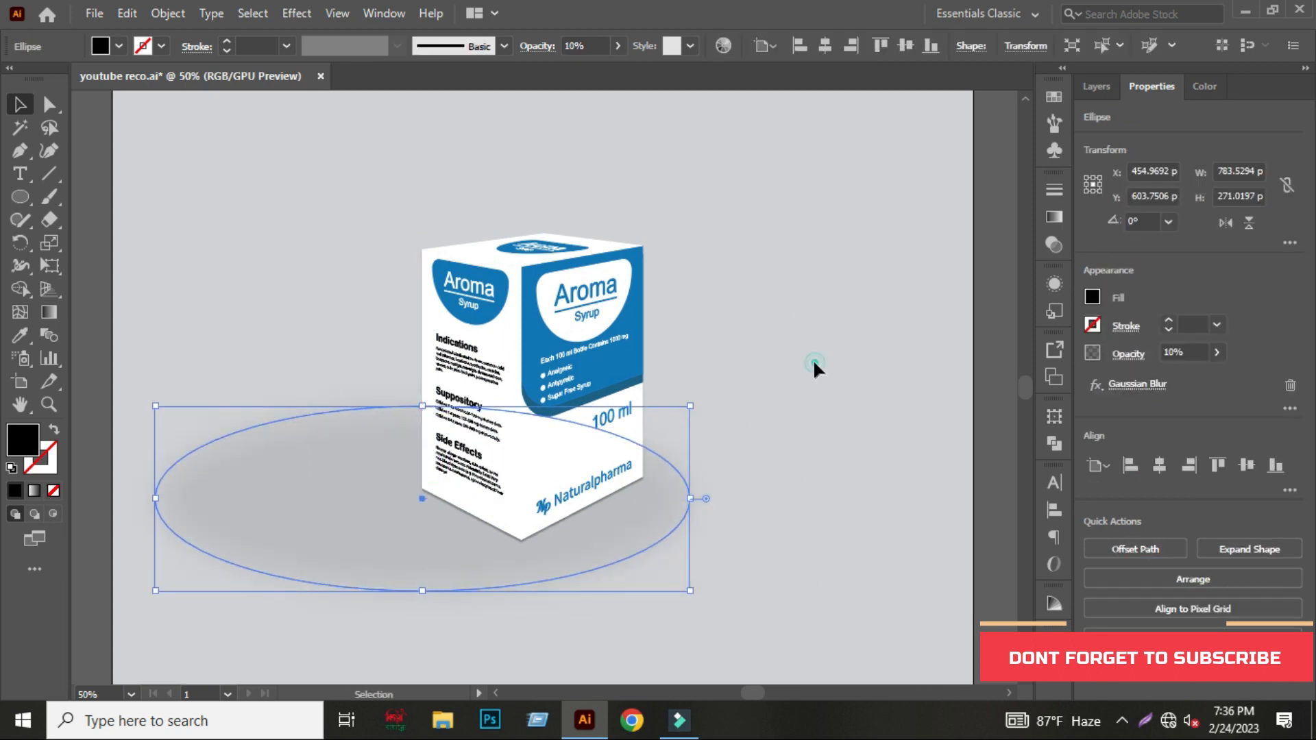
pyautogui.click(813, 361)
pyautogui.scroll(-2, 779, 416)
pyautogui.scroll(2, 751, 442)
# Scale the shadow ellipse down about its centre to about 623 × 215 px and shift it slightly right under the box.
pyautogui.click(623, 534)
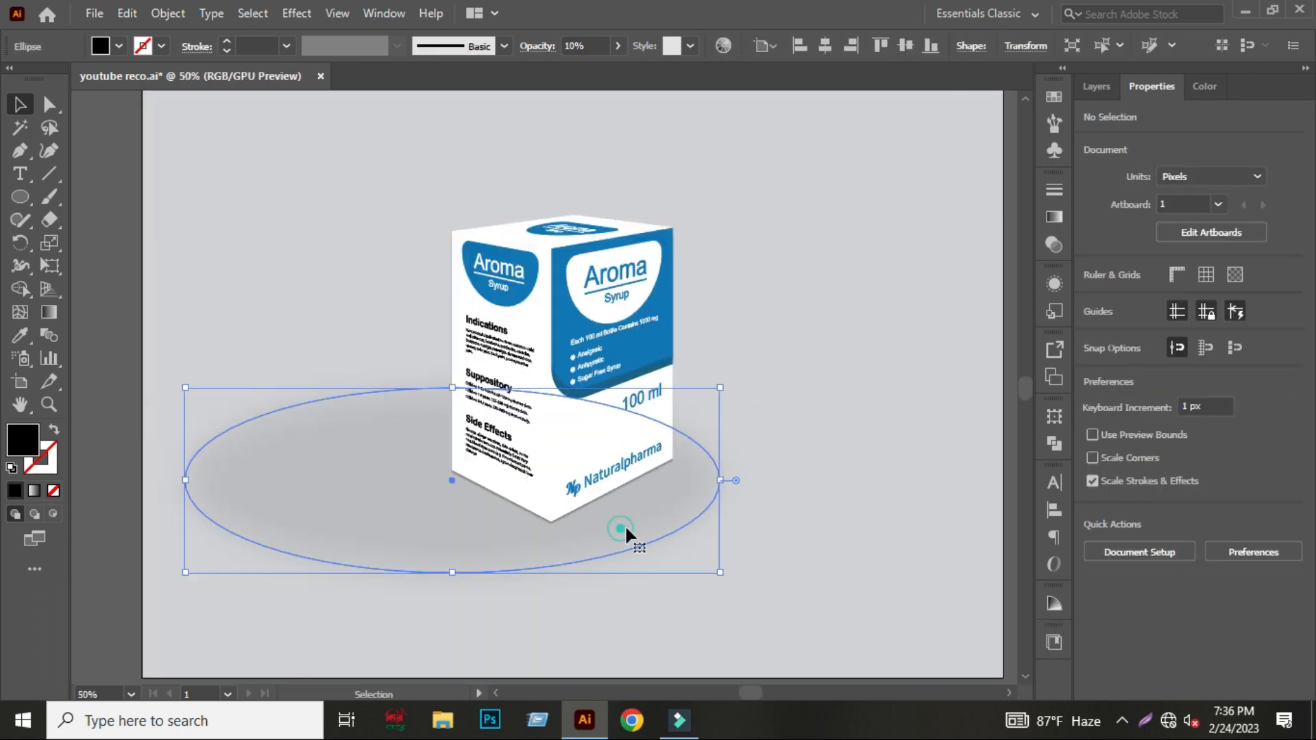
pyautogui.moveTo(732, 391); pyautogui.dragTo(680, 409)
pyautogui.click(738, 409)
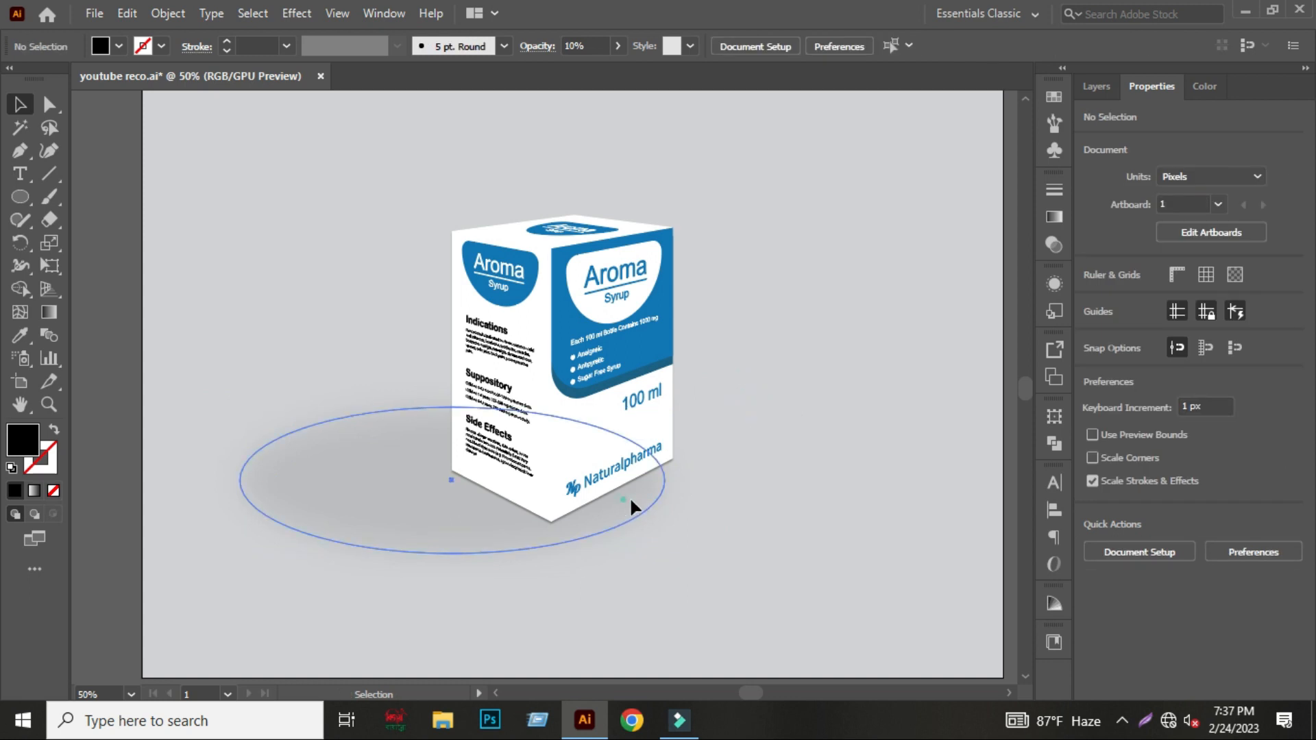
pyautogui.moveTo(628, 496); pyautogui.dragTo(651, 487)
pyautogui.click(767, 415)
pyautogui.scroll(-1, 760, 443)
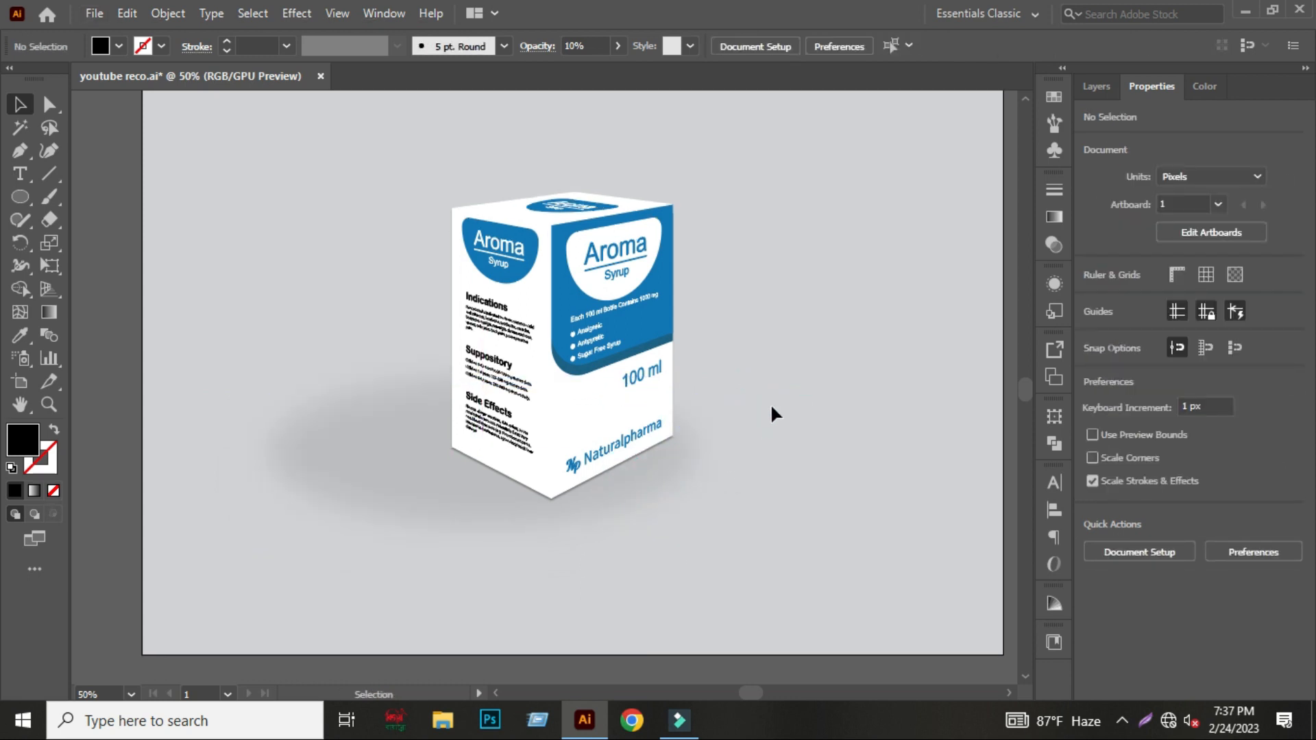
# Flatten the shadow ellipse about its centre to a height of about 161 px, keeping its width.
pyautogui.moveTo(800, 356); pyautogui.dragTo(775, 382)
pyautogui.press('z')
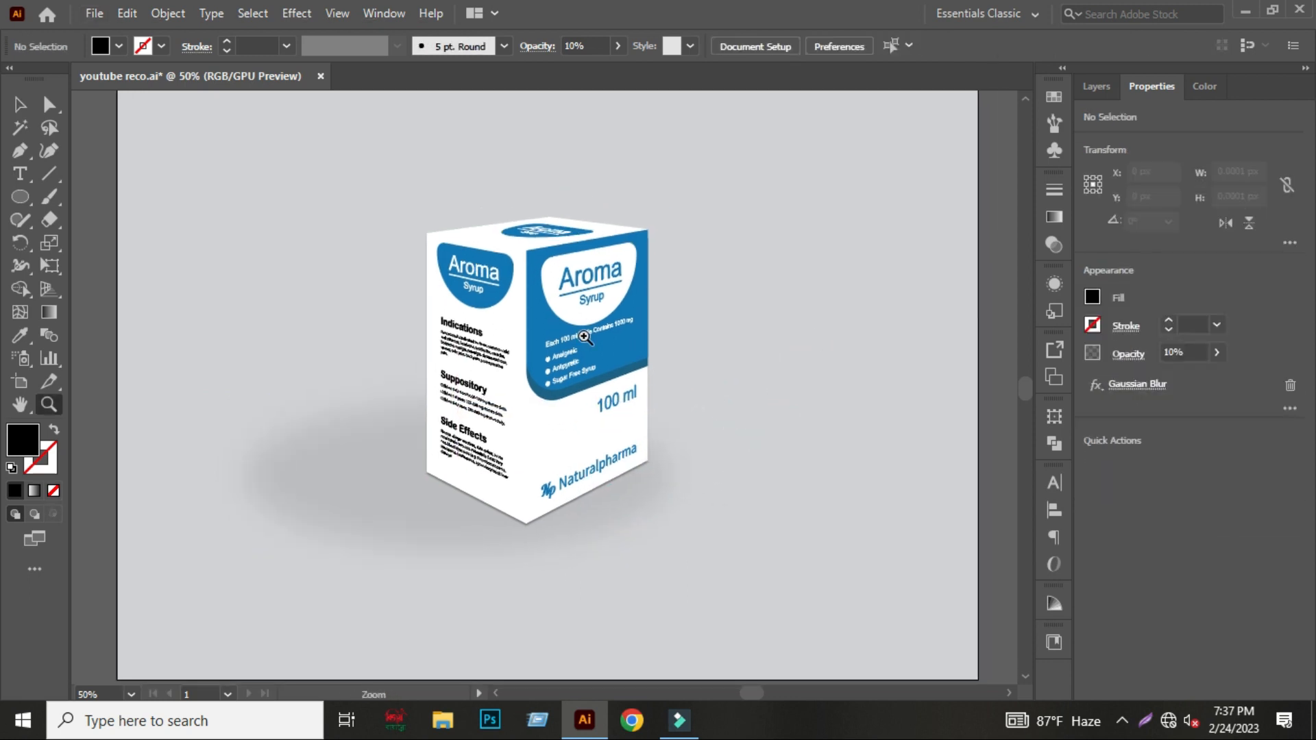
pyautogui.click(547, 326)
pyautogui.moveTo(772, 403); pyautogui.dragTo(794, 360)
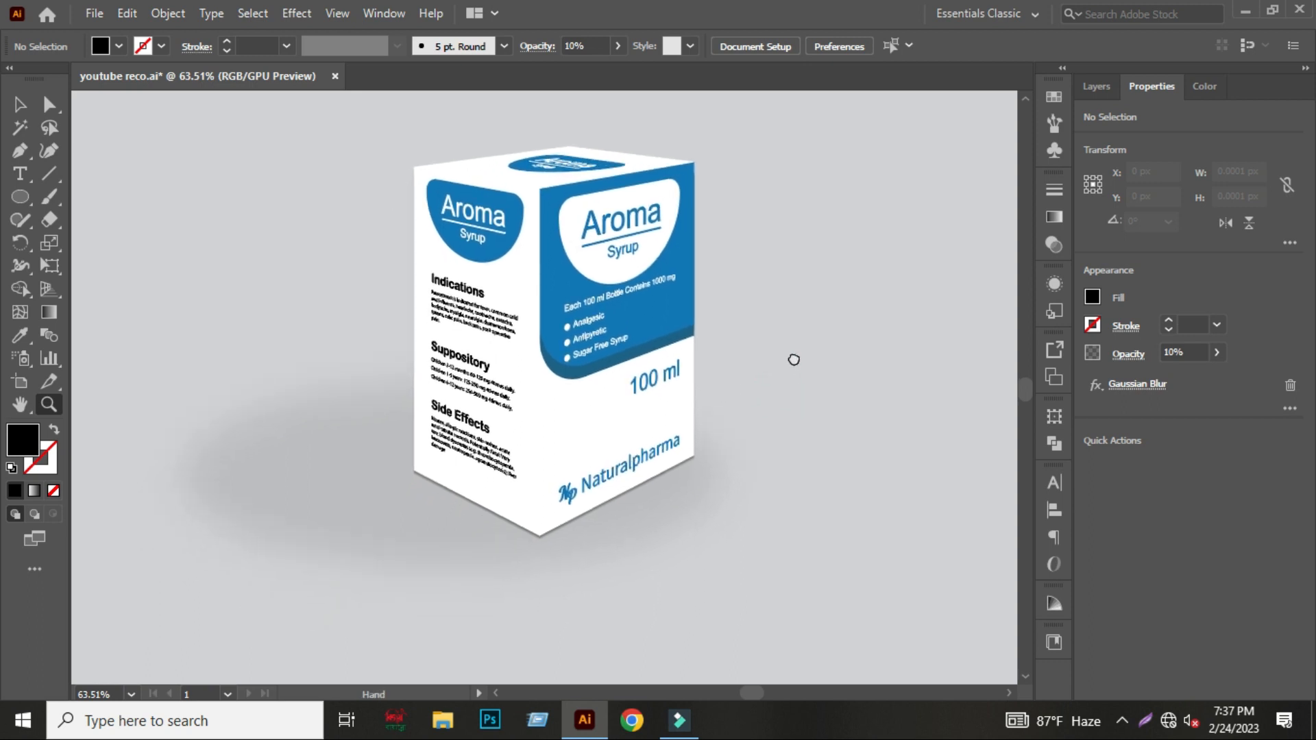
pyautogui.press('v')
pyautogui.click(319, 478)
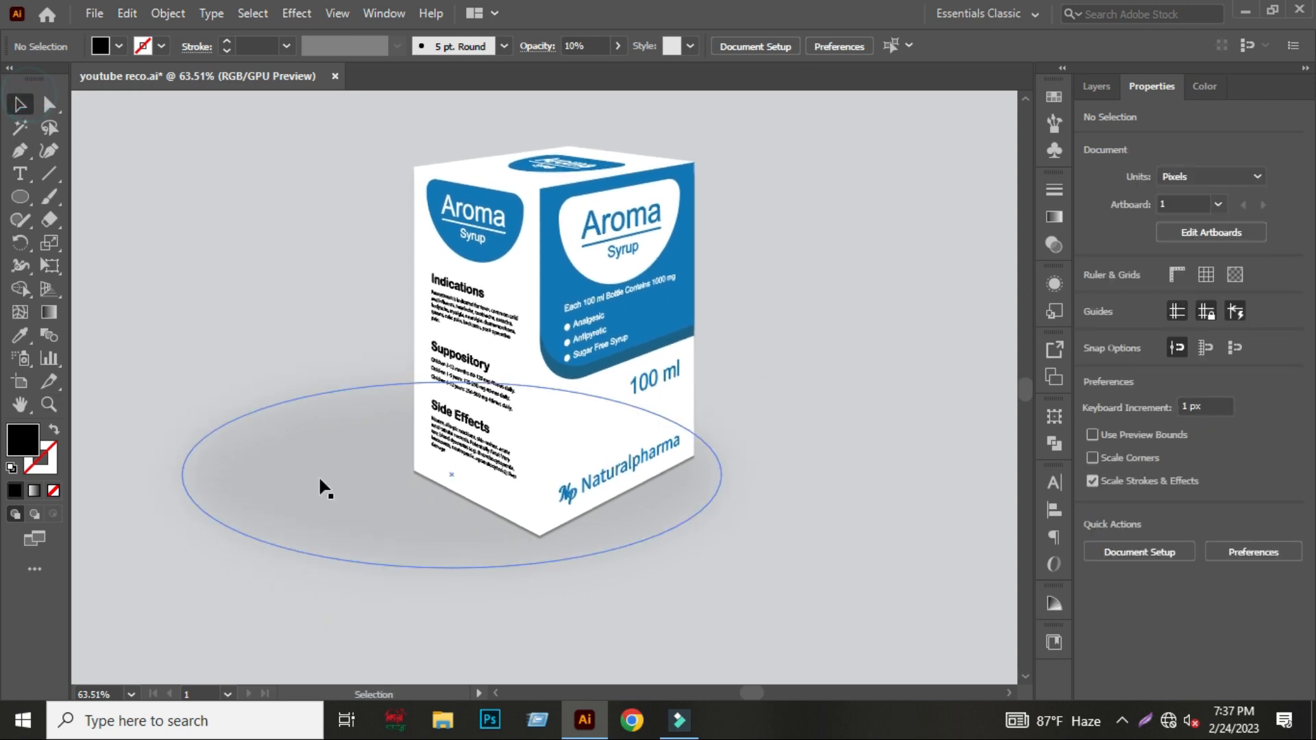
pyautogui.moveTo(452, 382); pyautogui.dragTo(453, 411)
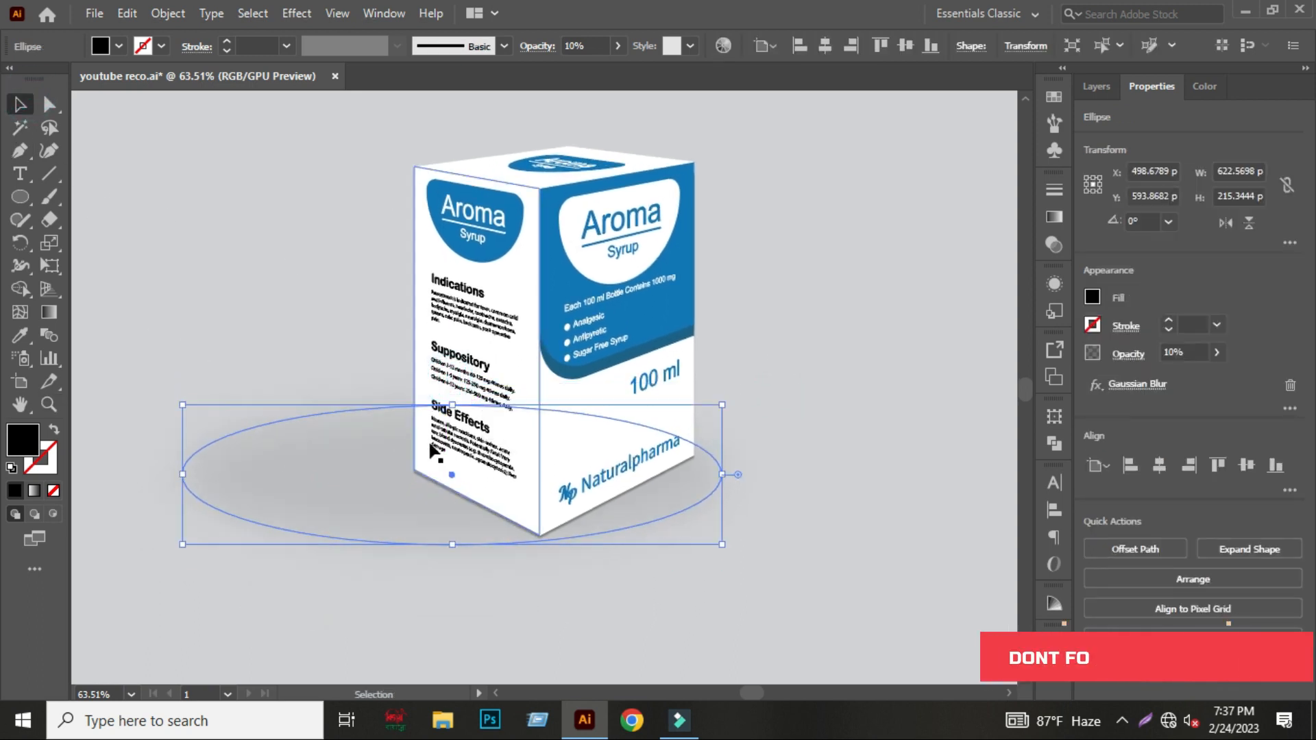
pyautogui.click(761, 405)
# Move the shadow ellipse slightly right to about X 513 px and extend its lower edge to a height of about 183 px.
pyautogui.moveTo(686, 511); pyautogui.dragTo(698, 508)
pyautogui.moveTo(465, 542); pyautogui.dragTo(464, 547)
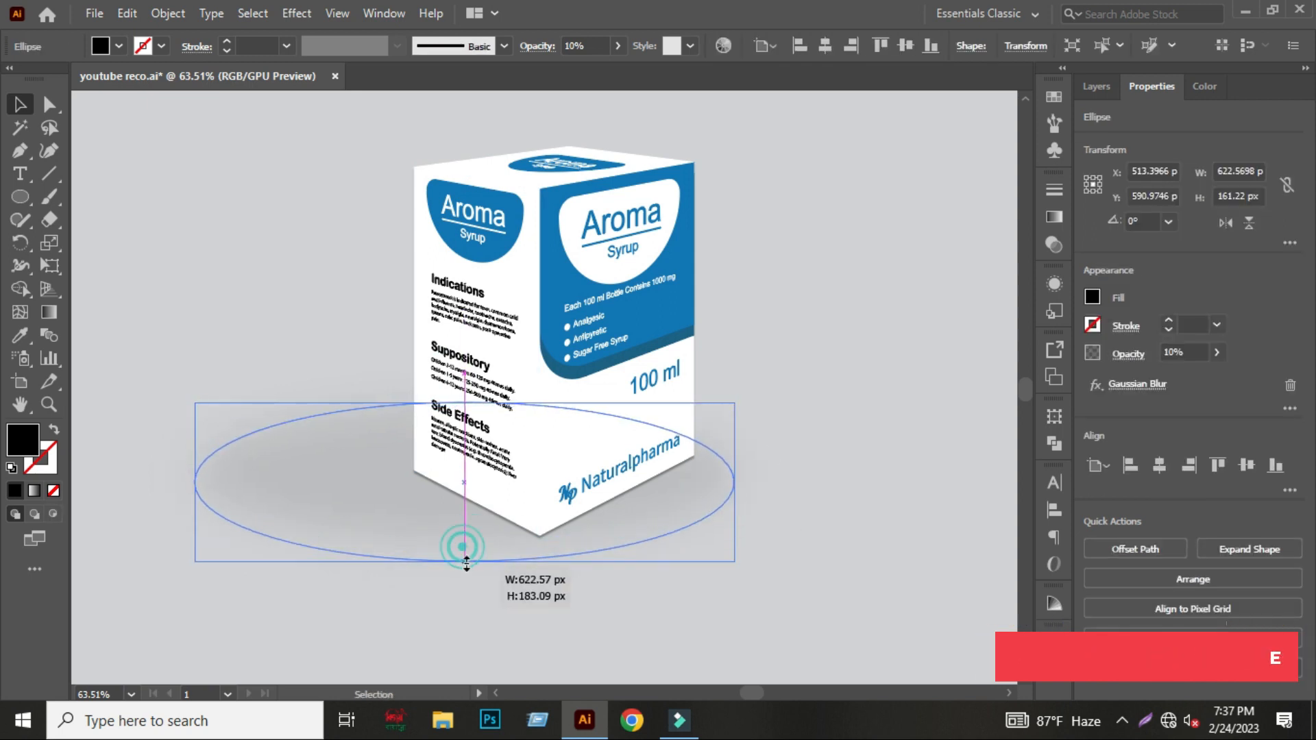
pyautogui.click(787, 508)
pyautogui.moveTo(787, 508)
pyautogui.mouseDown()
pyautogui.moveTo(784, 523)
pyautogui.moveTo(810, 503)
pyautogui.moveTo(794, 514)
pyautogui.mouseUp()
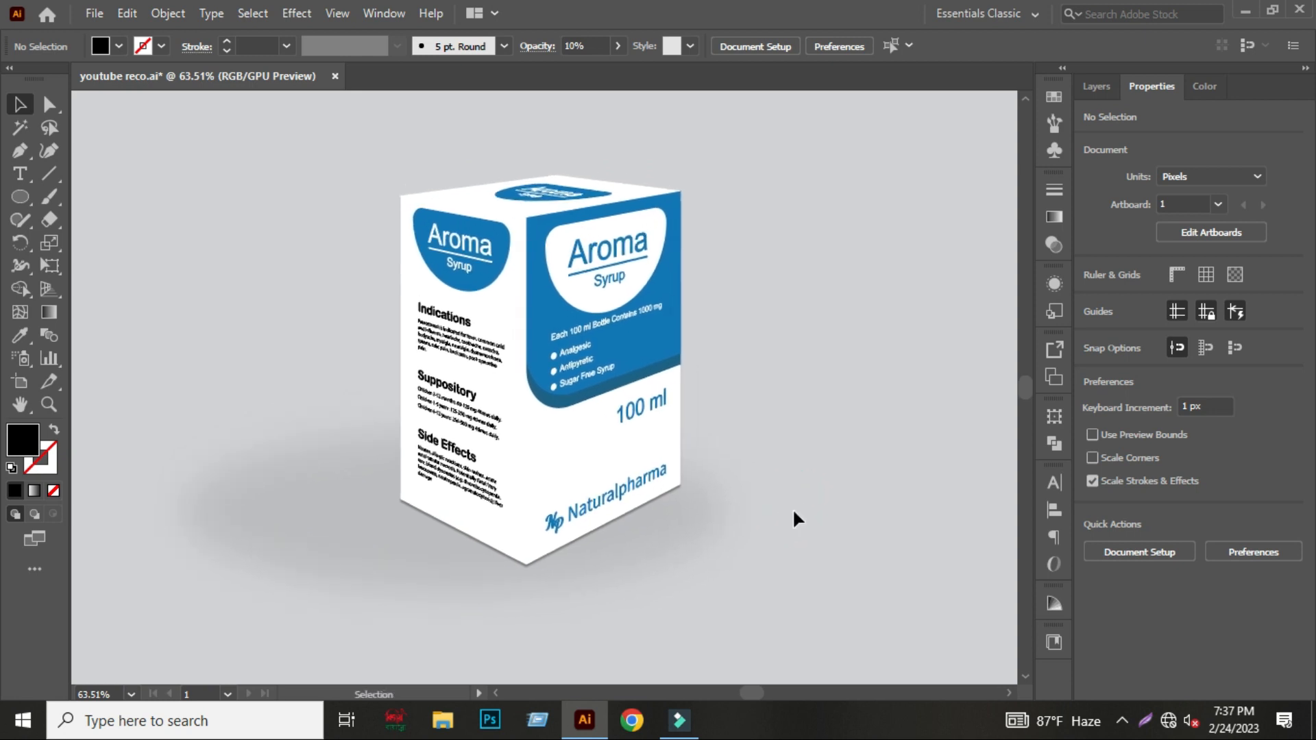